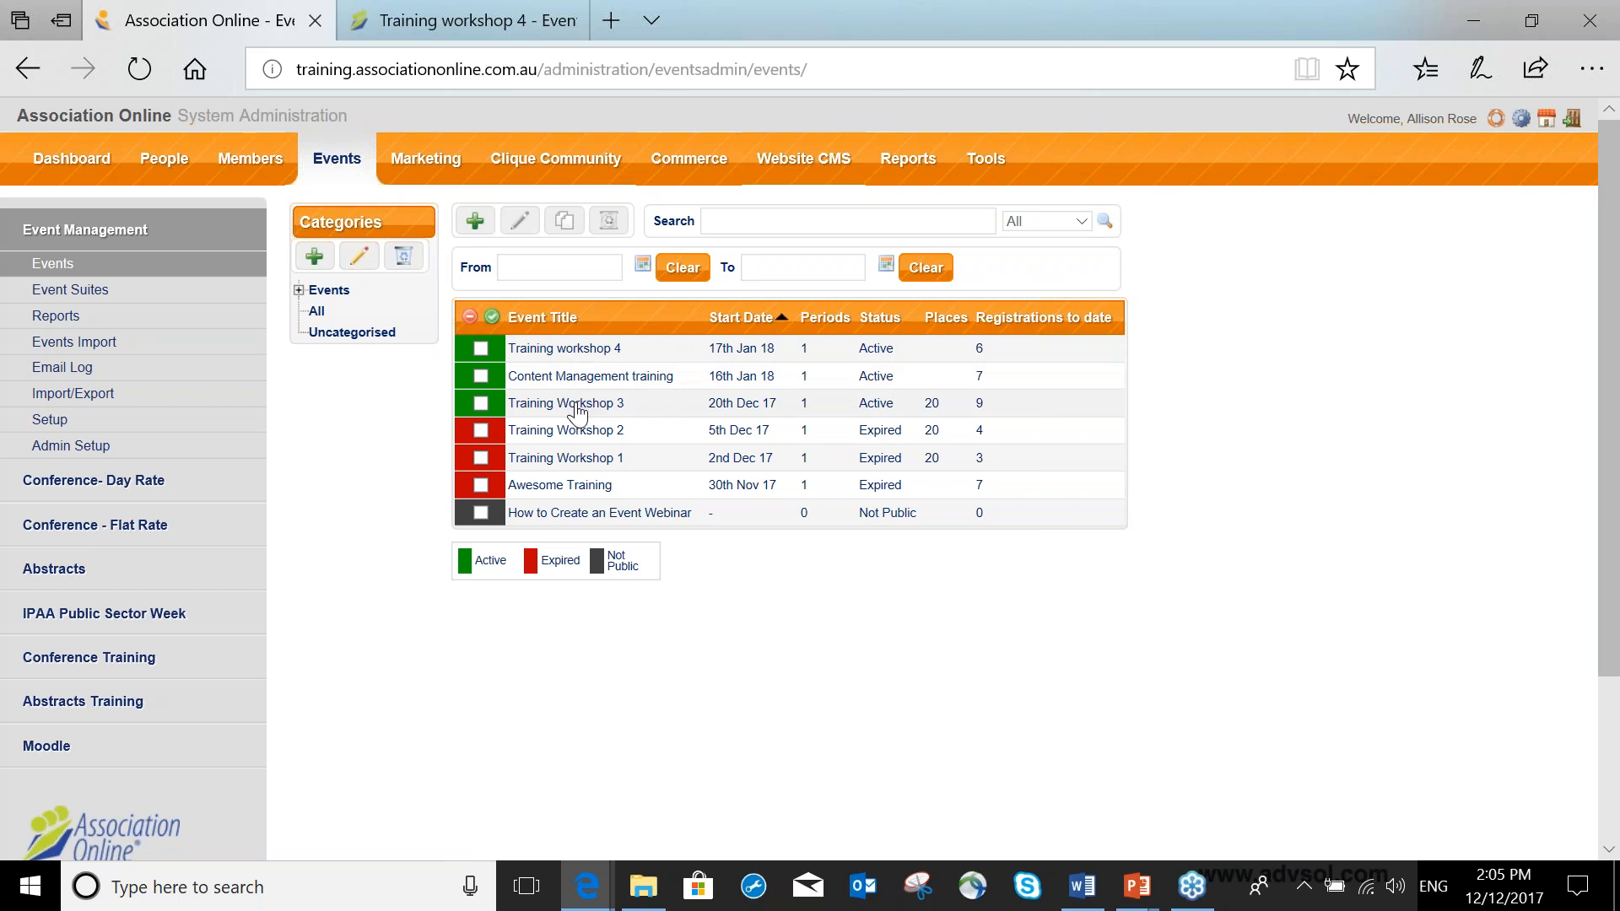
Open the Training workshop 4 event and review its list of registrations.
left_click(588, 349)
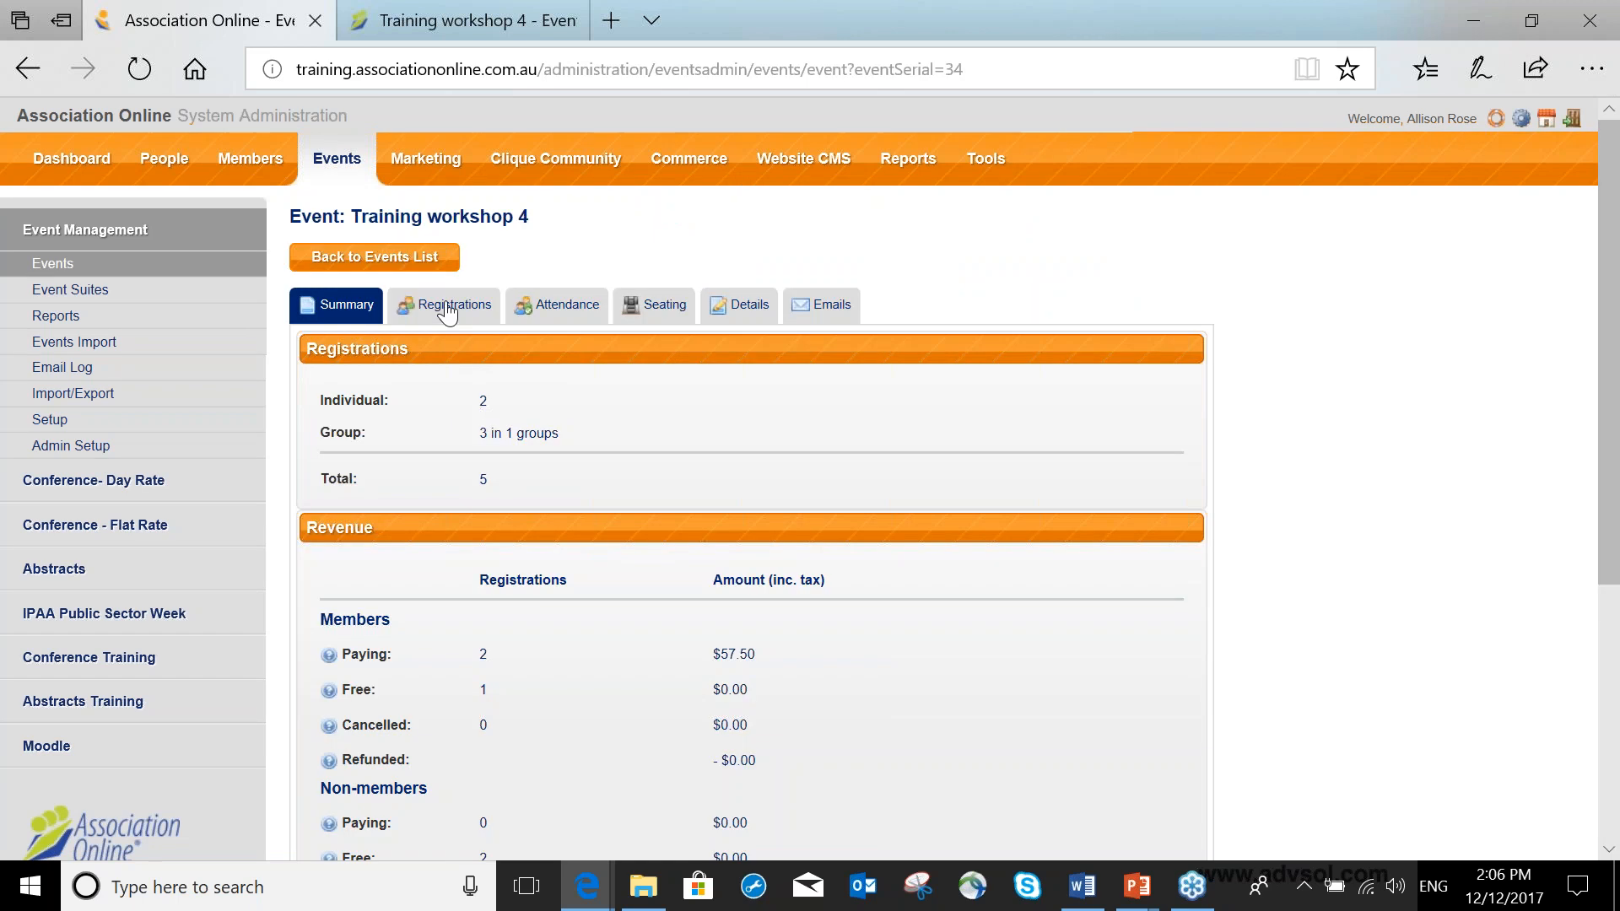
left_click(456, 314)
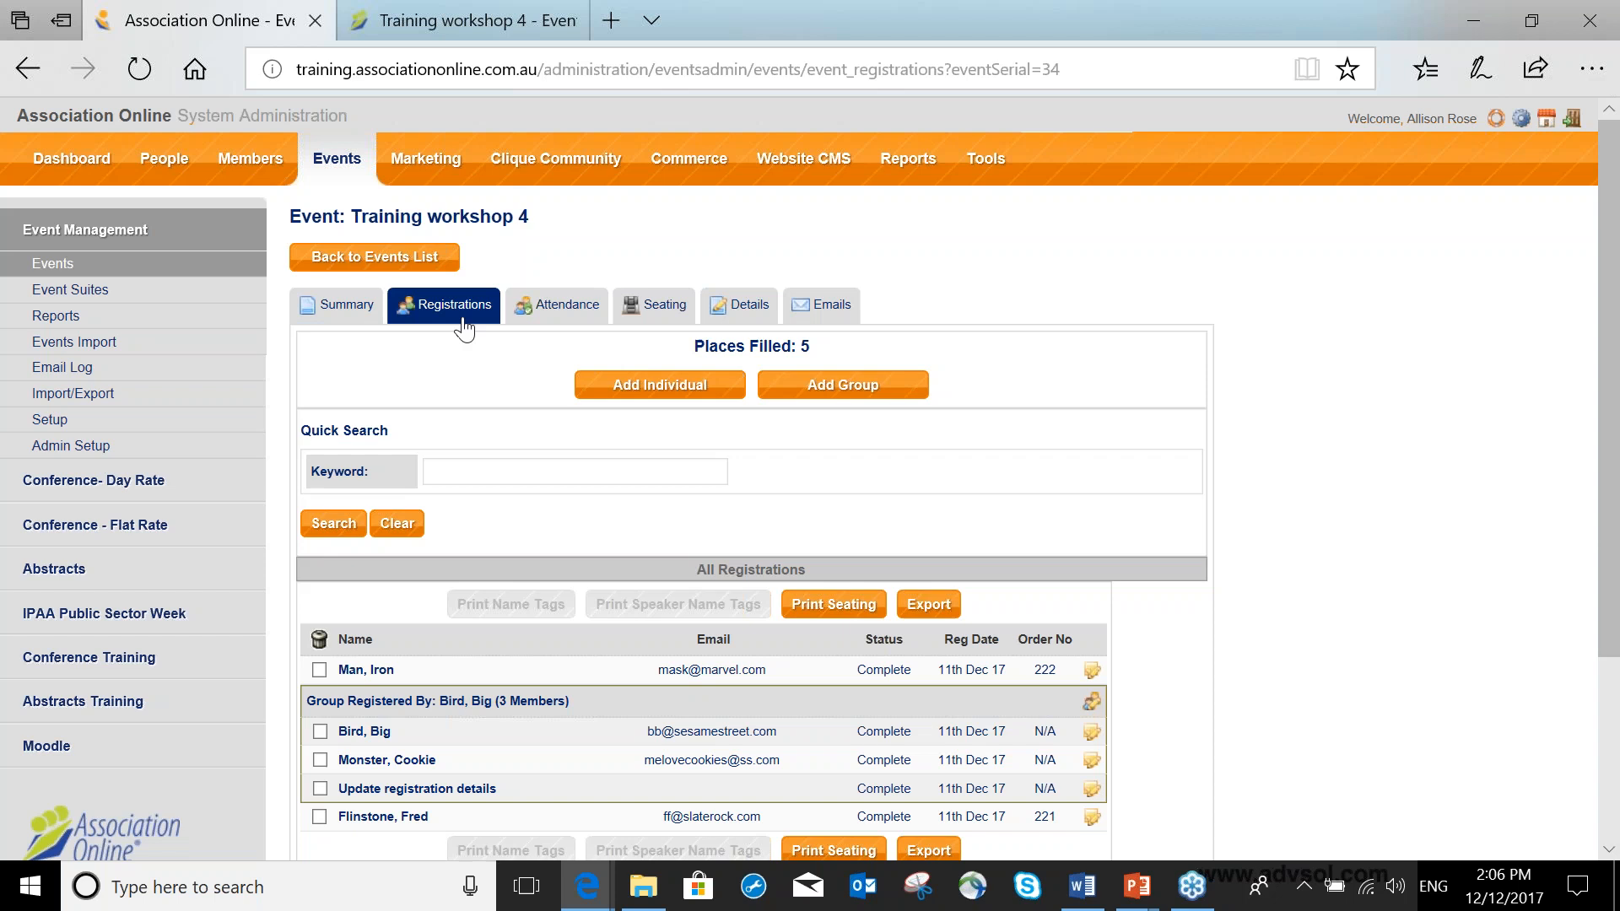
scroll(517, 412, "down", 1)
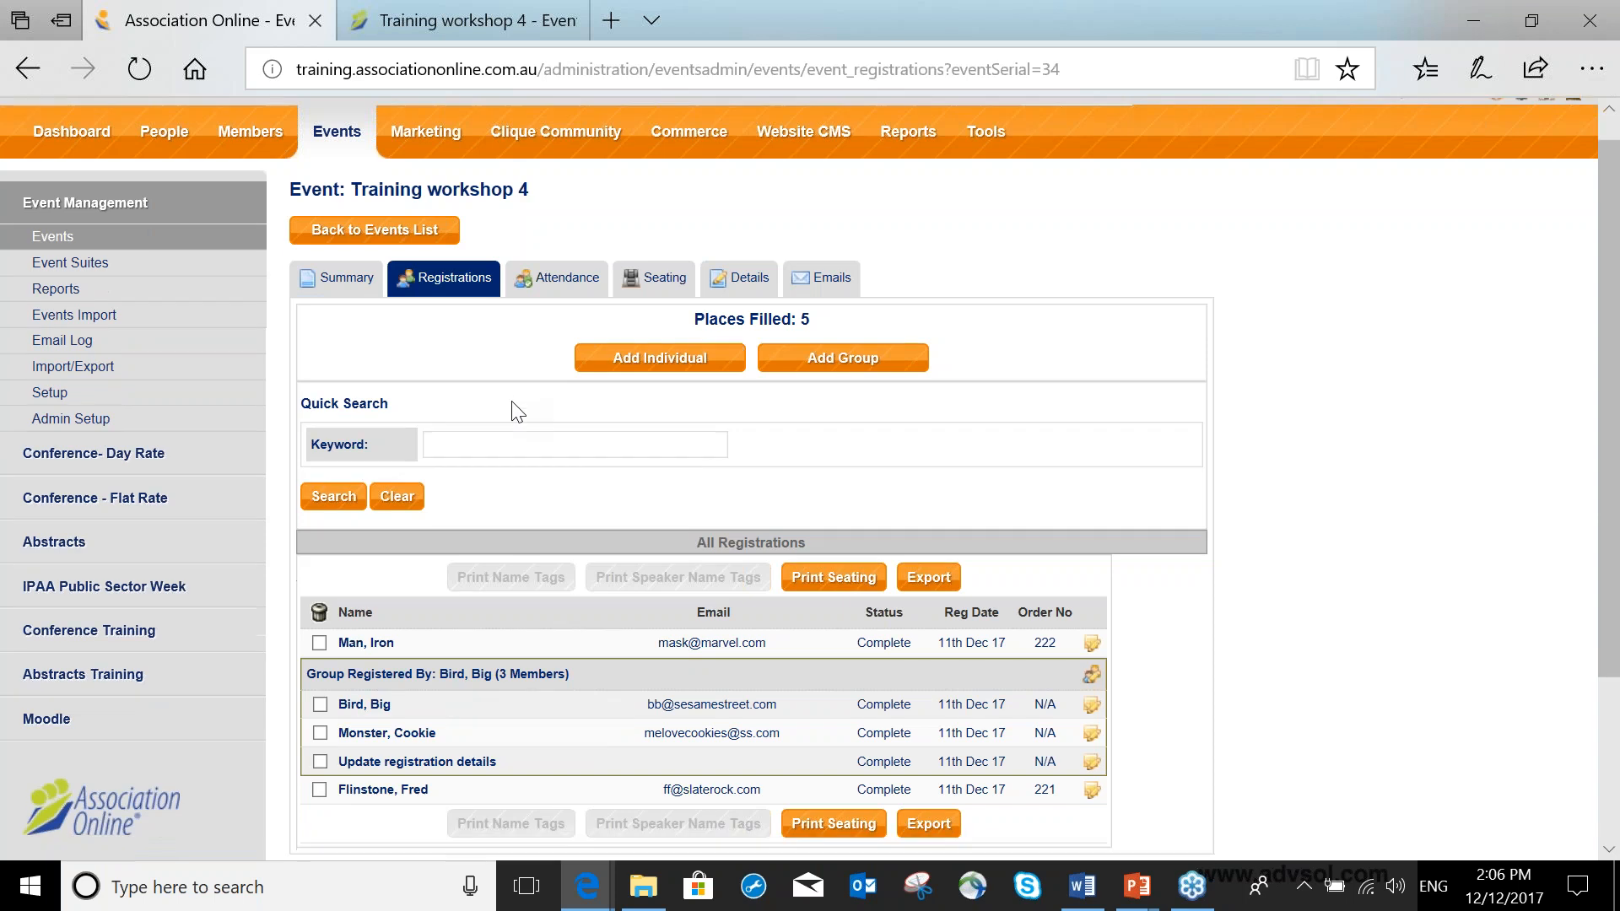
scroll(517, 411, "down", 3)
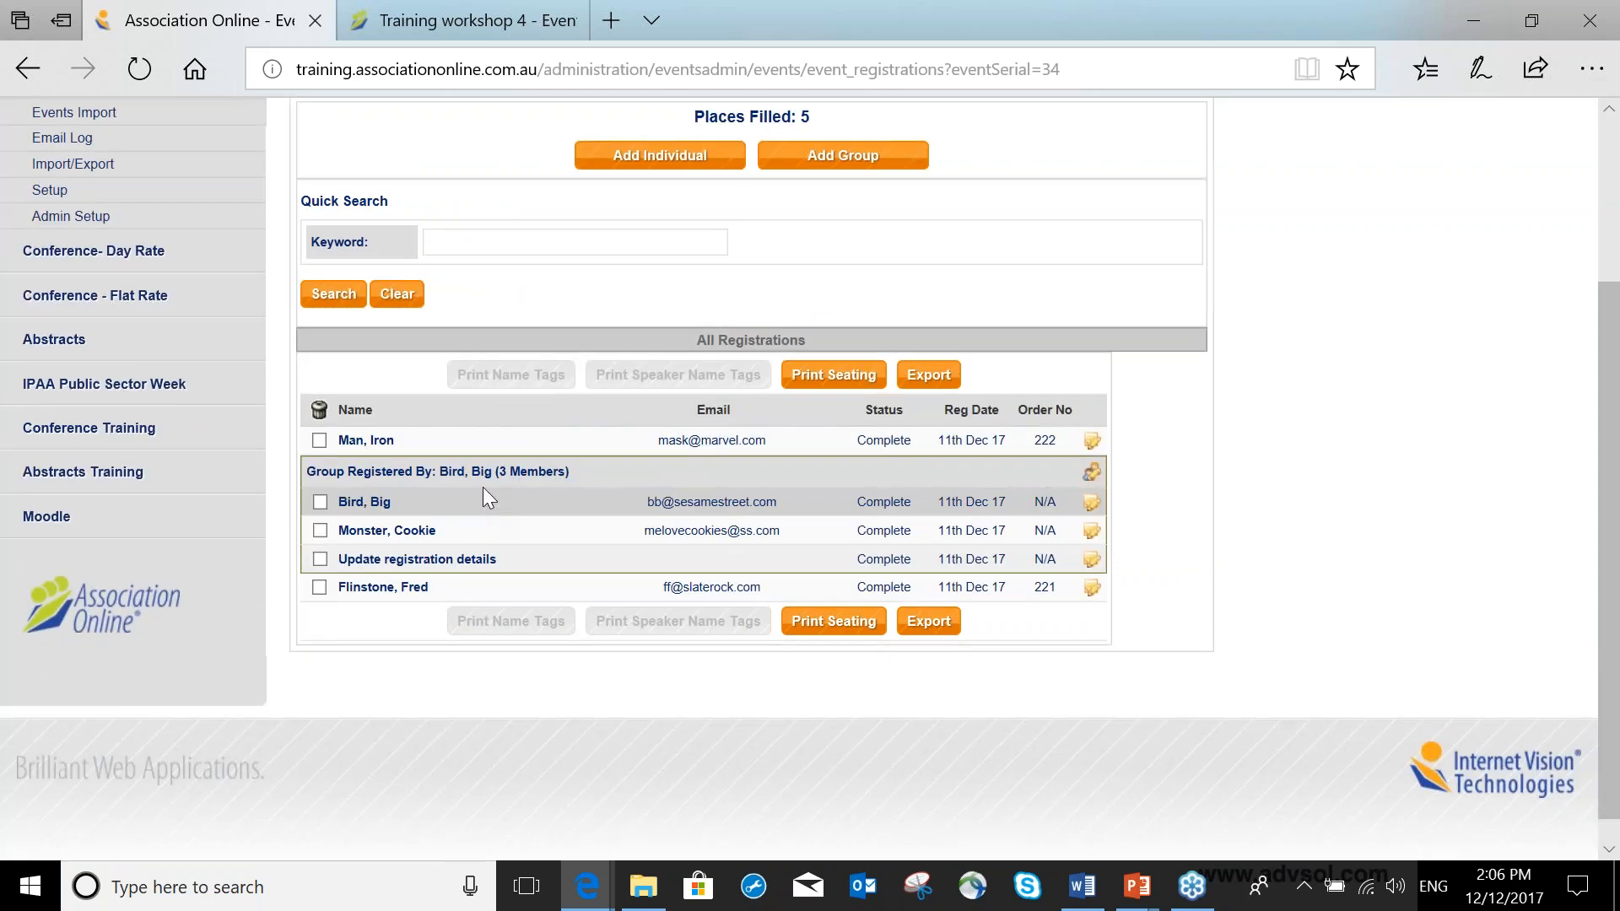
scroll(511, 411, "up", 3)
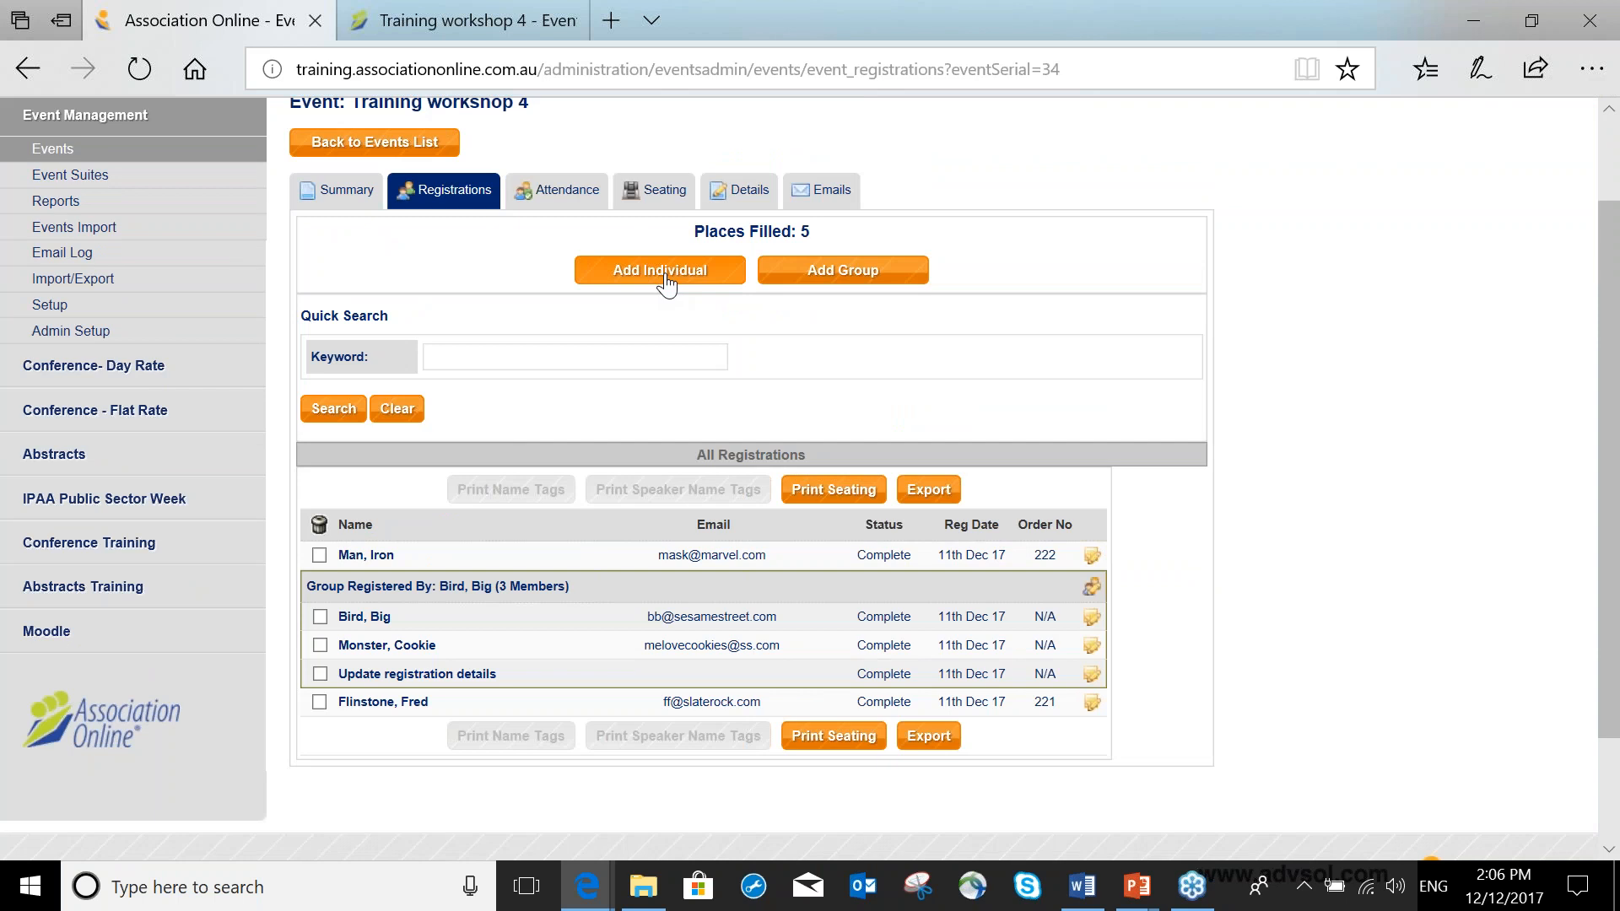
Start adding an individual registration with the manual registration reason VIP - free.
left_click(665, 278)
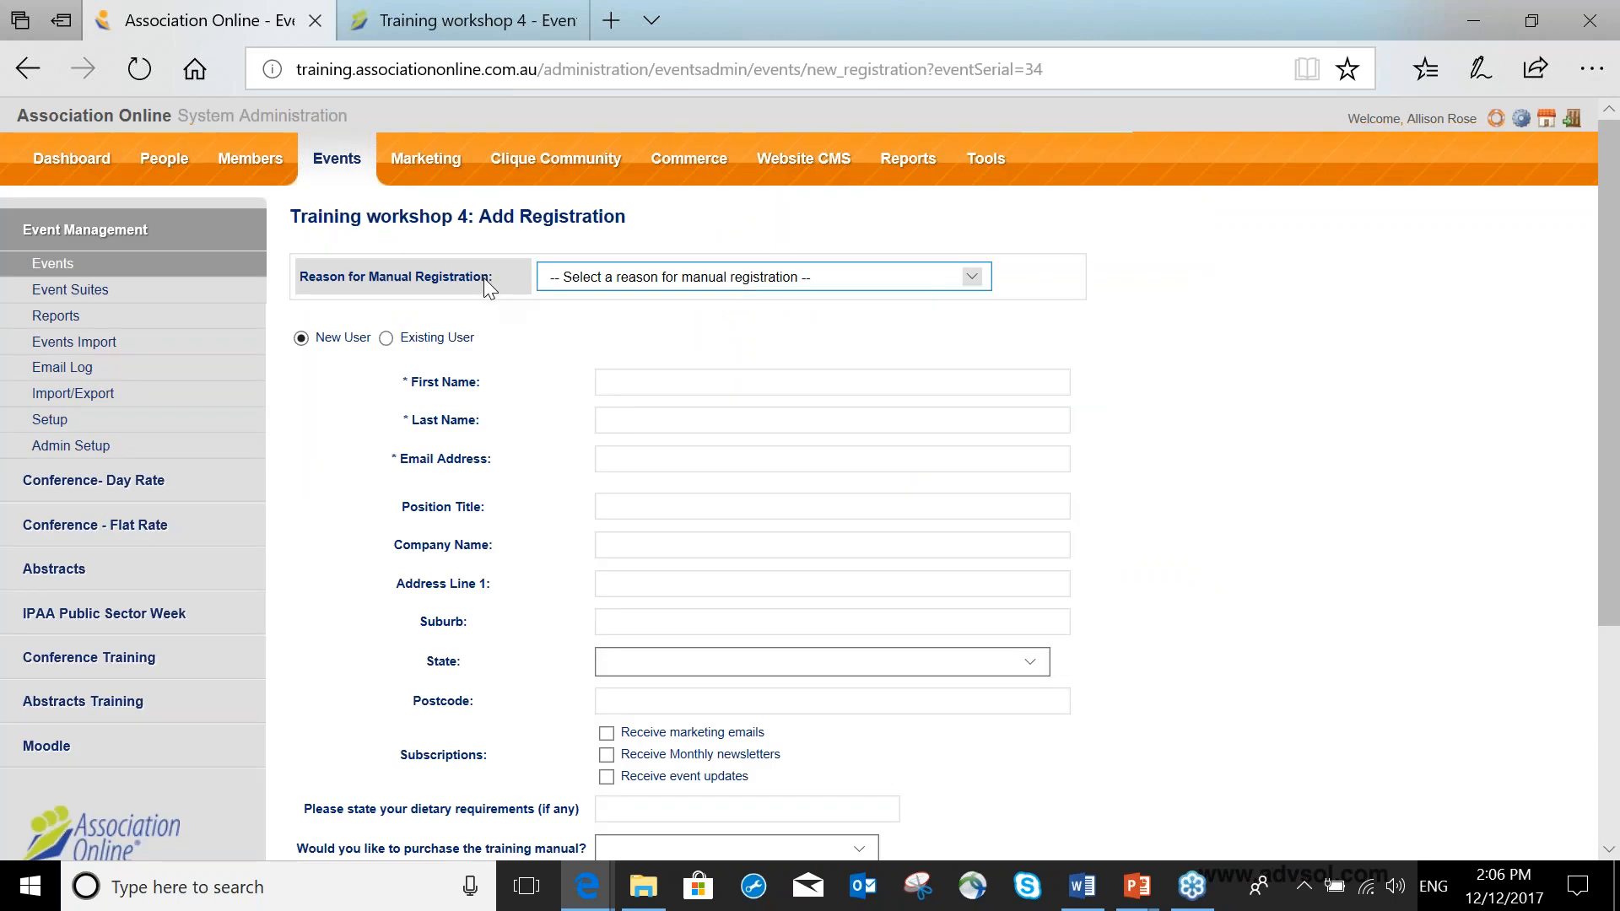
left_click(593, 276)
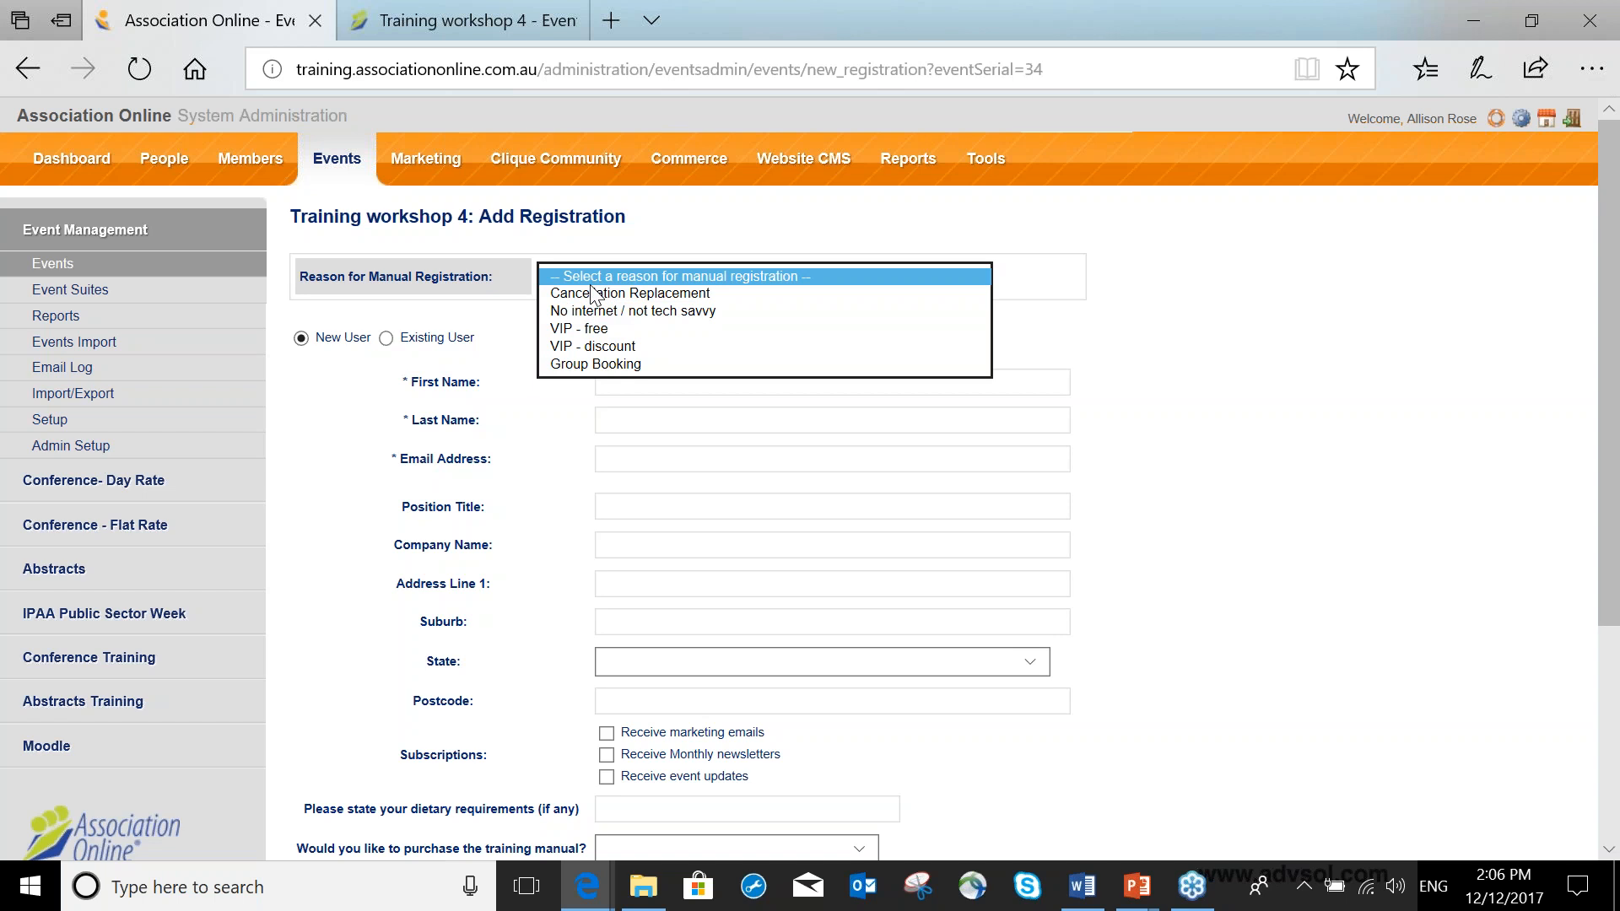
left_click(614, 331)
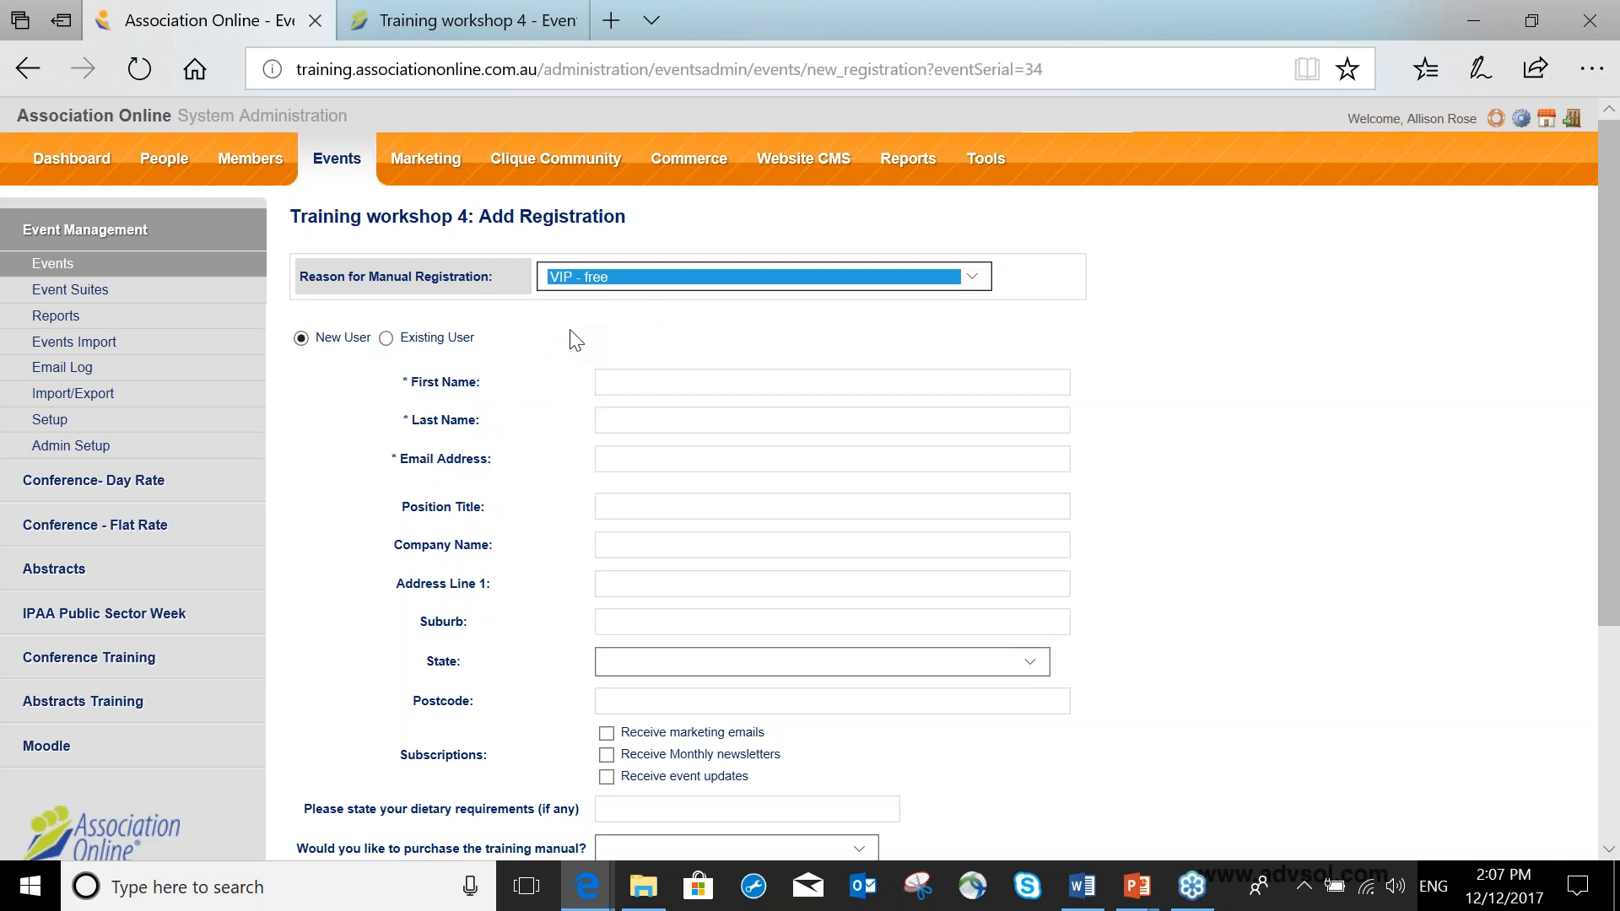
Switch to an existing user, search for the user by name and select the matching record.
scroll(572, 337, "down", 1)
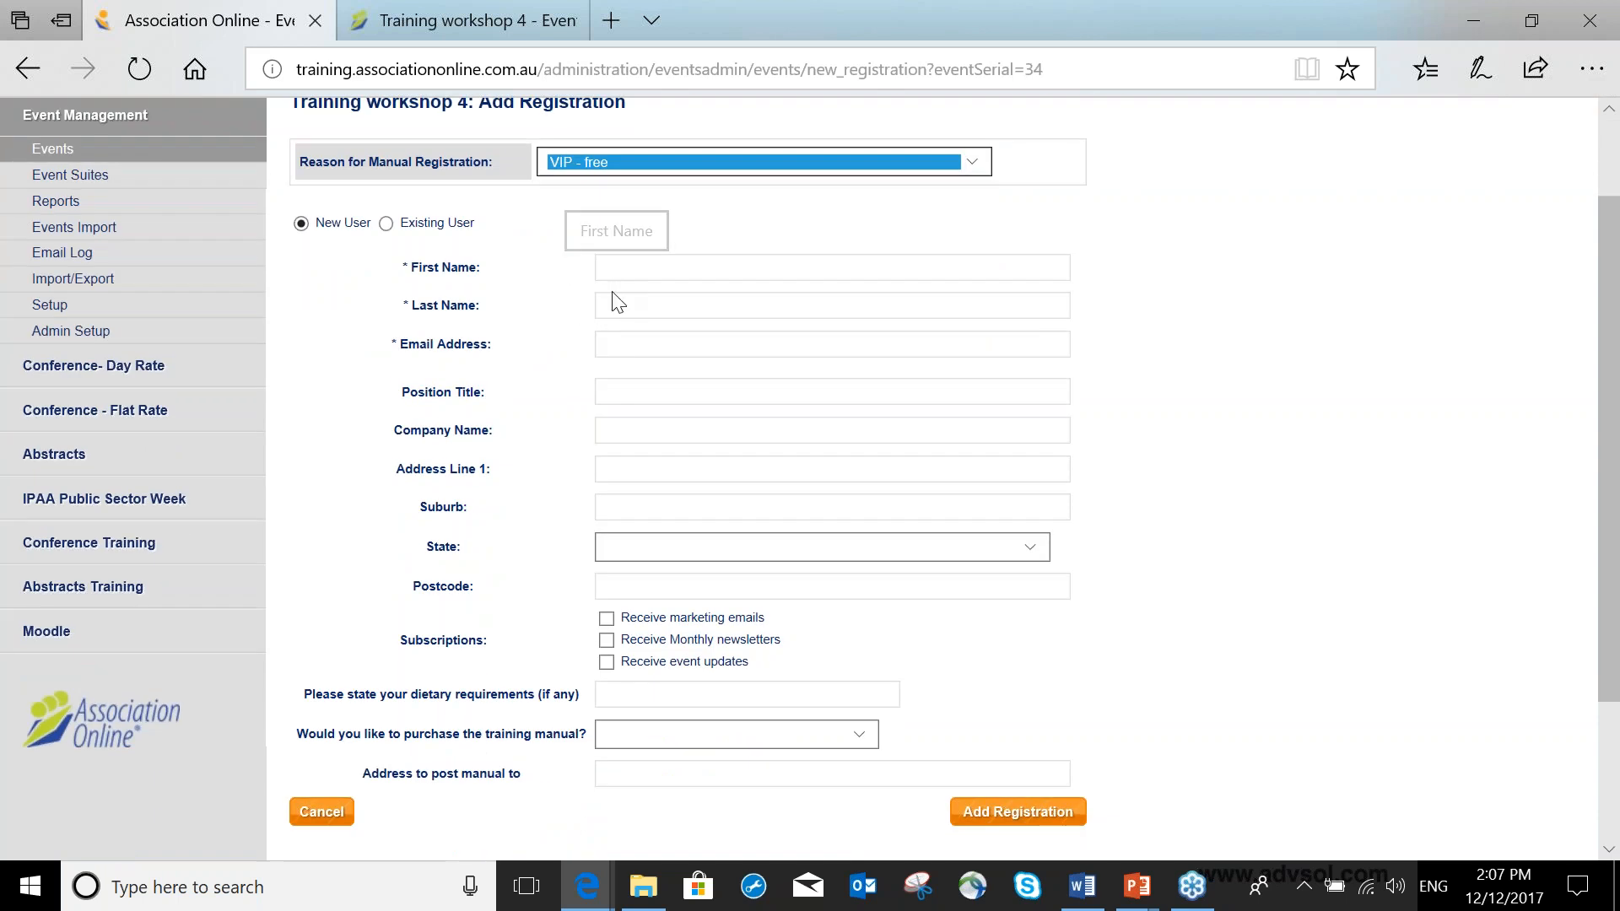
left_click(386, 224)
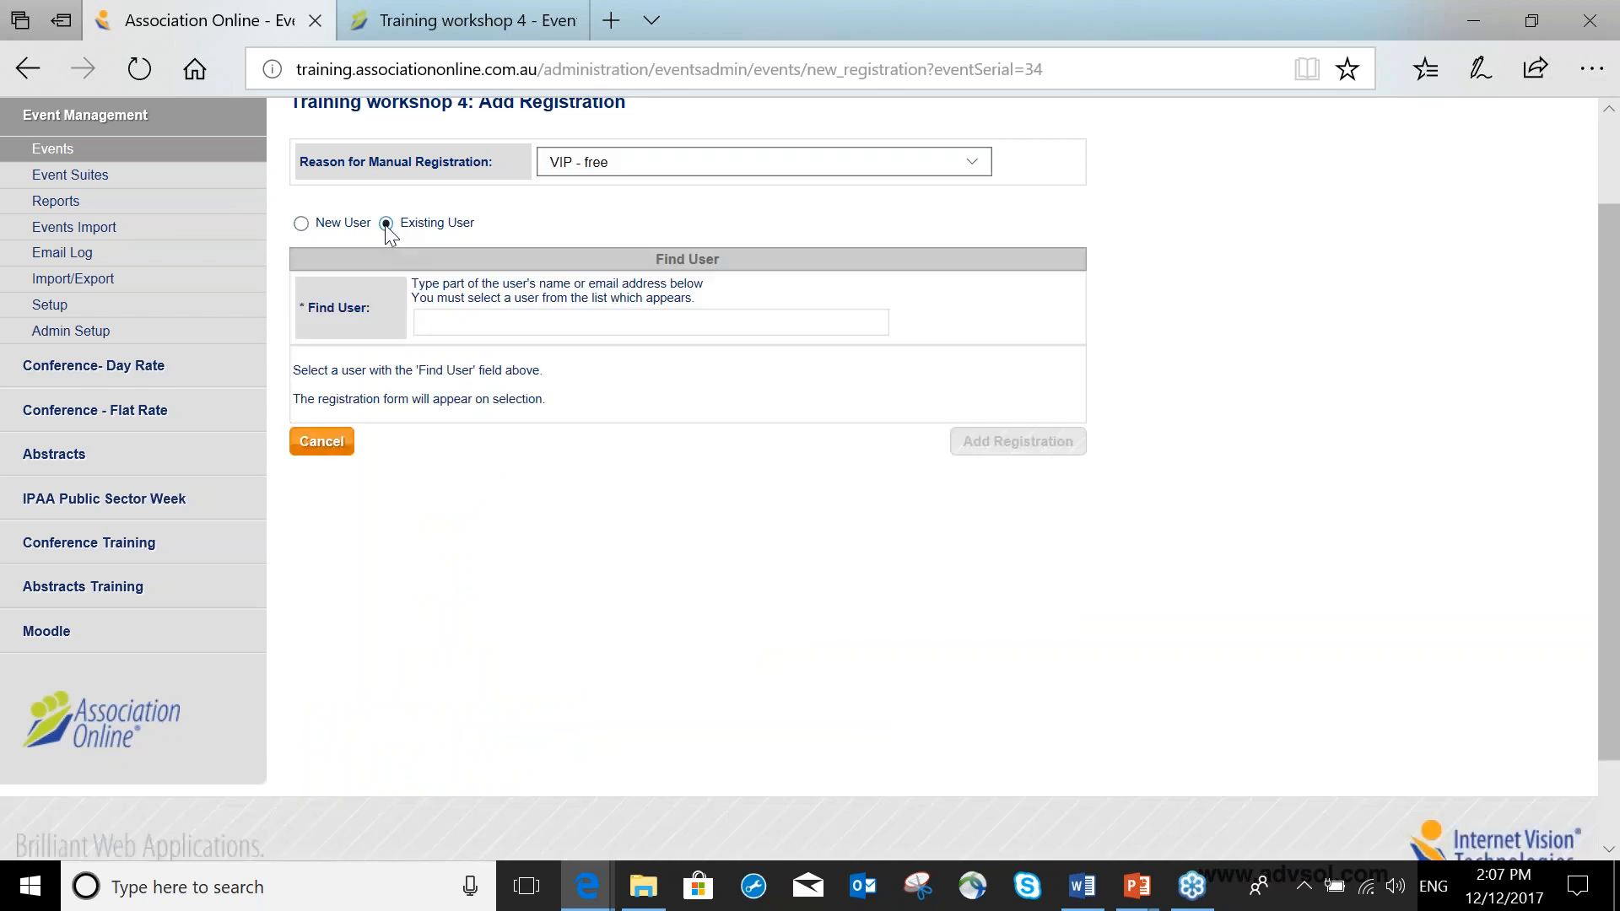
left_click(620, 319)
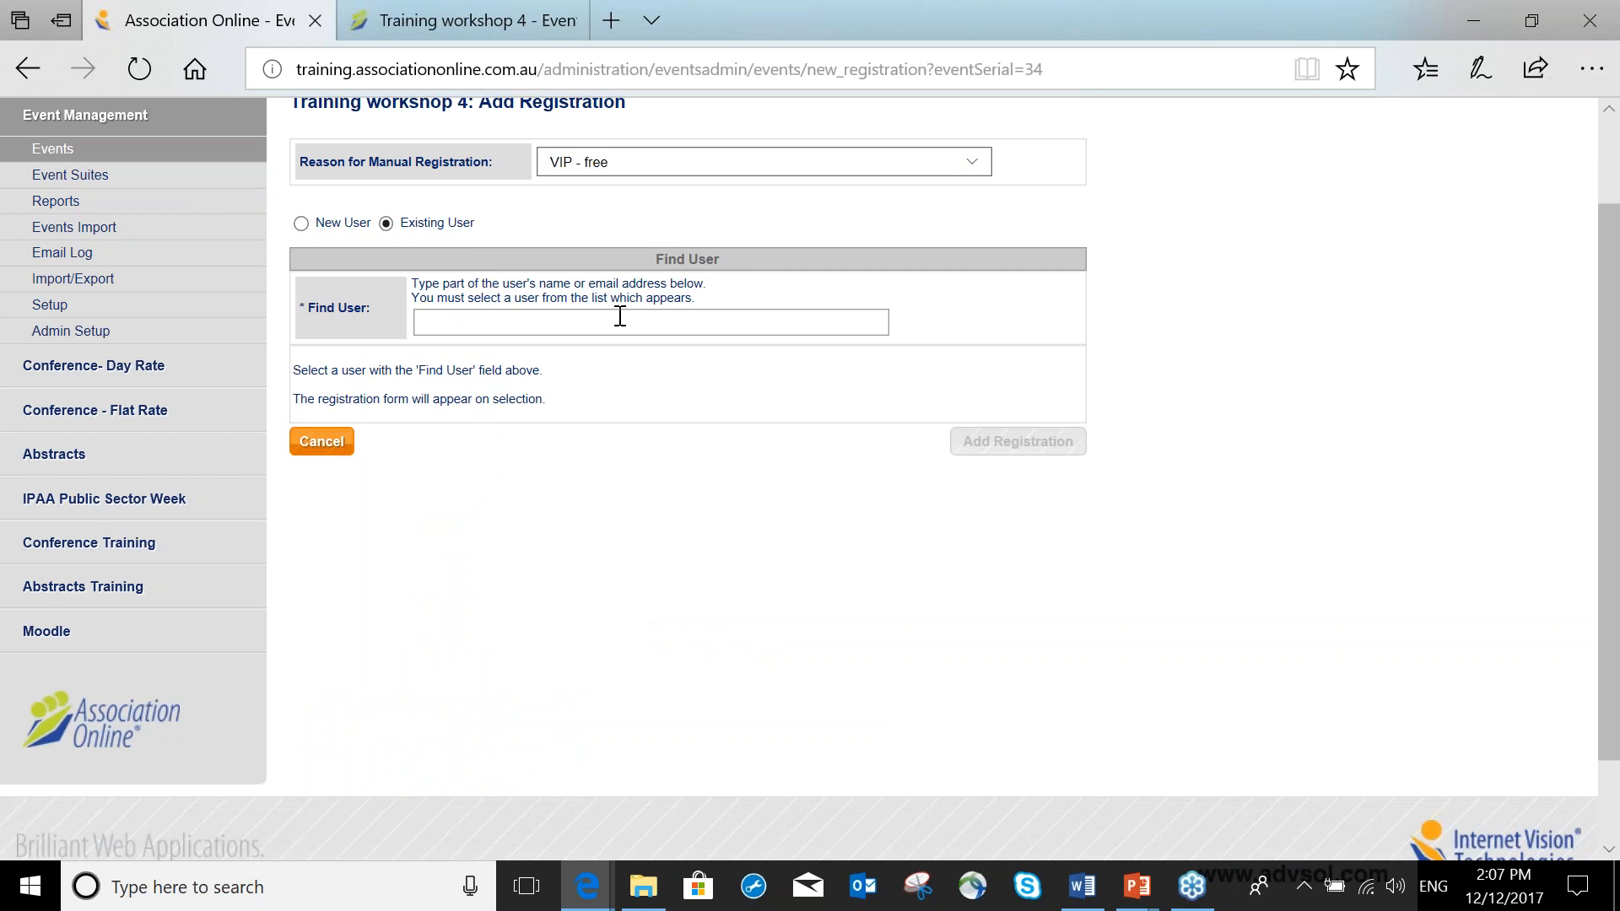
type("wonder")
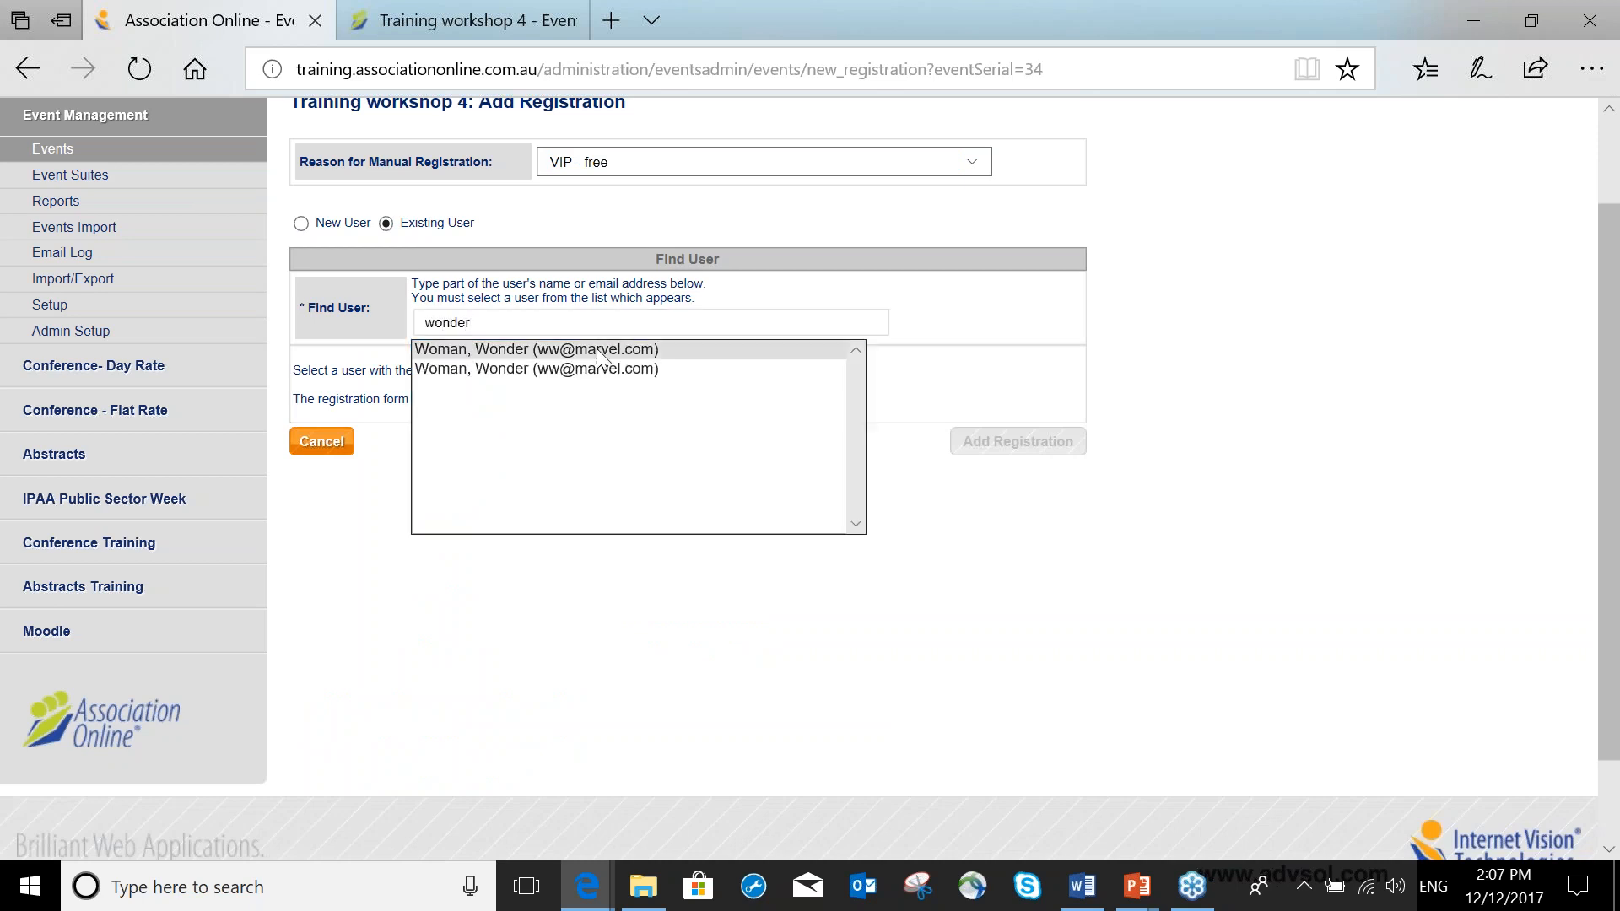
left_click(599, 351)
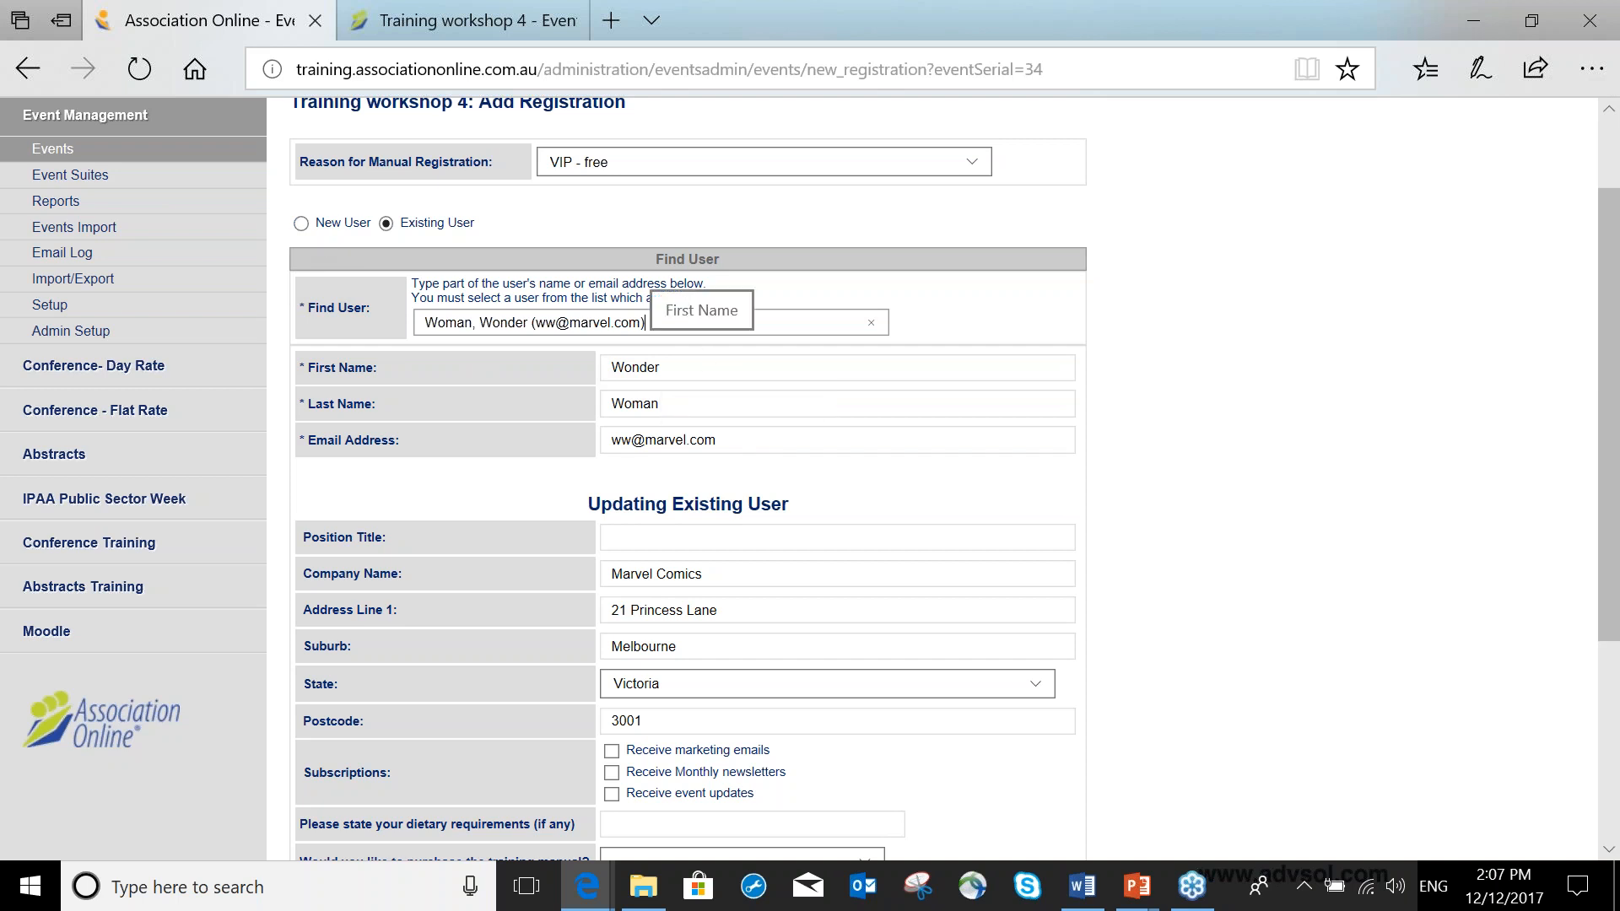
Choose to purchase the training manual and submit the registration.
scroll(658, 296, "down", 3)
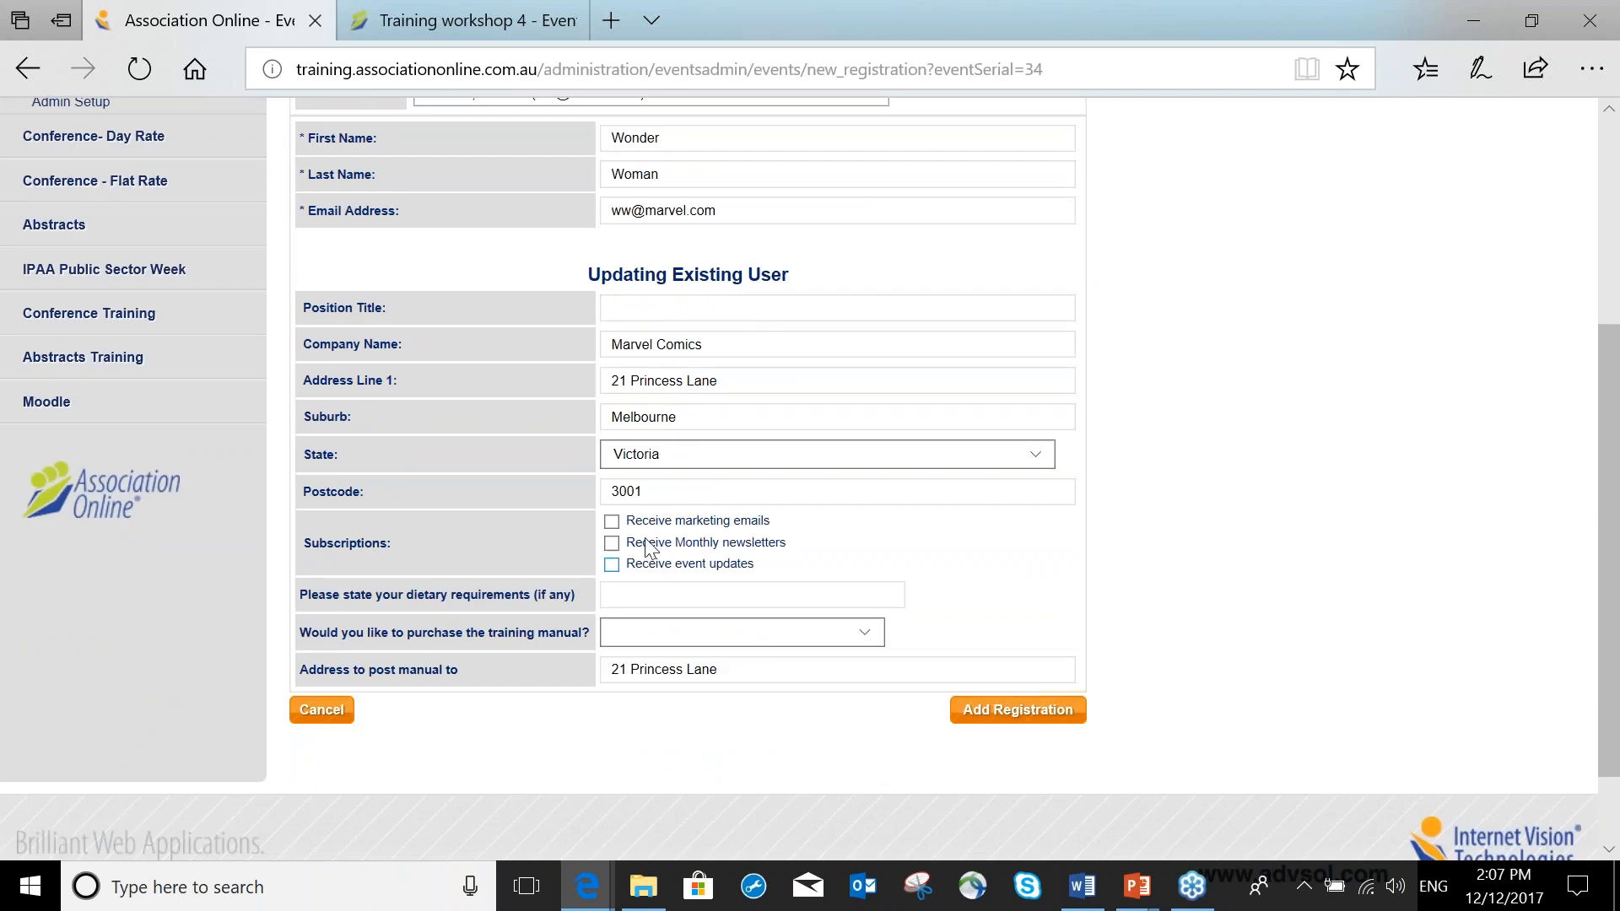
scroll(675, 574, "down", 2)
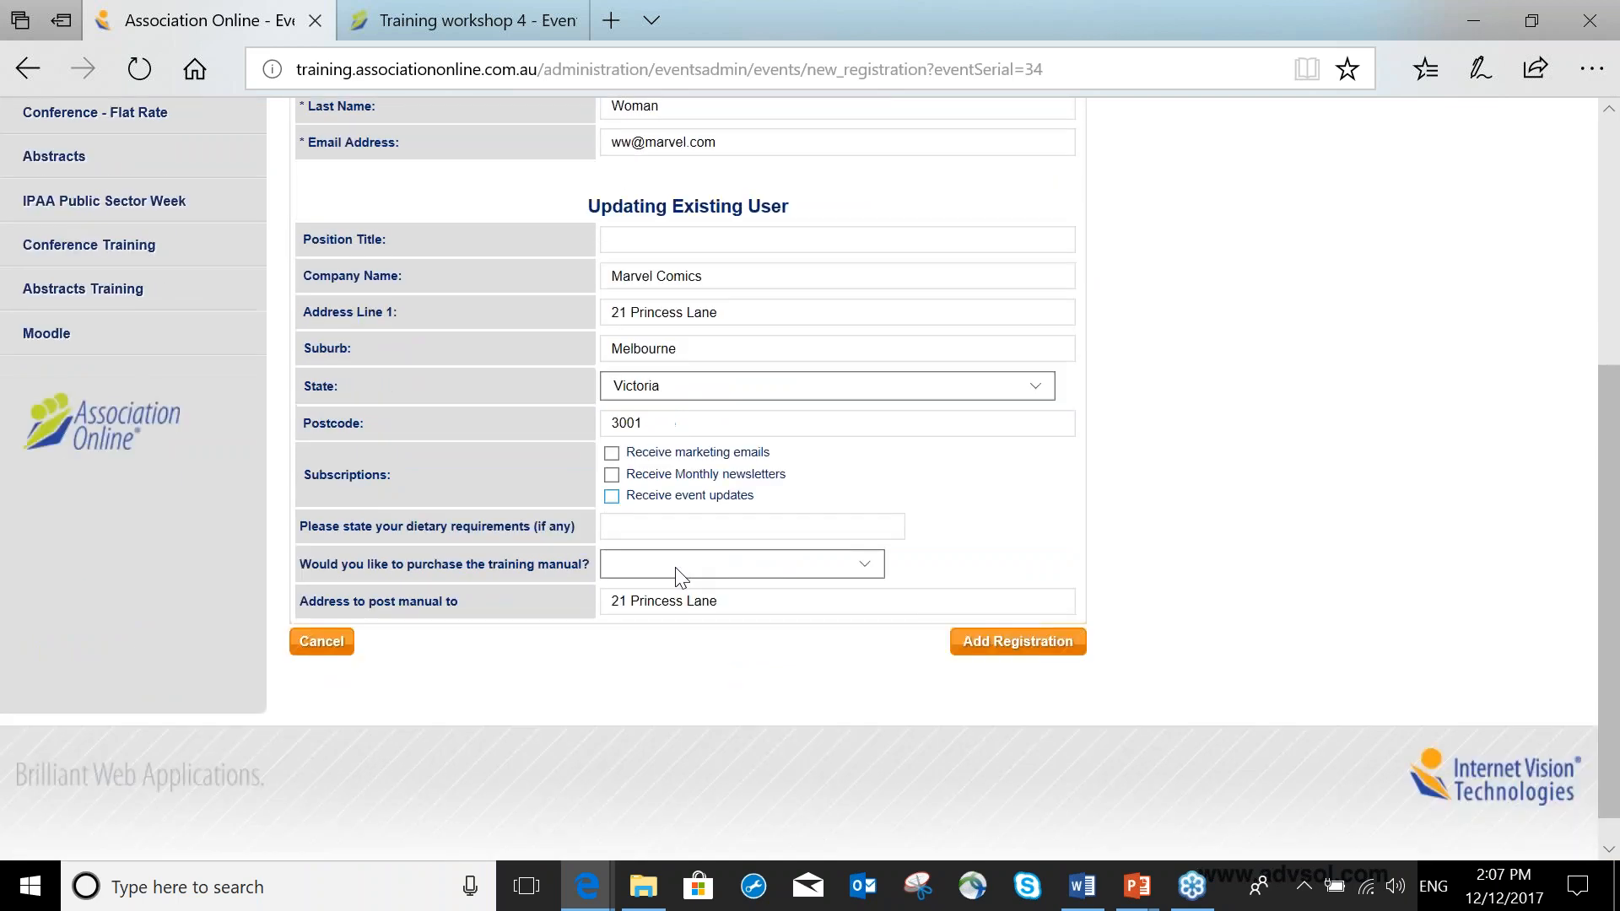
left_click(860, 530)
left_click(786, 549)
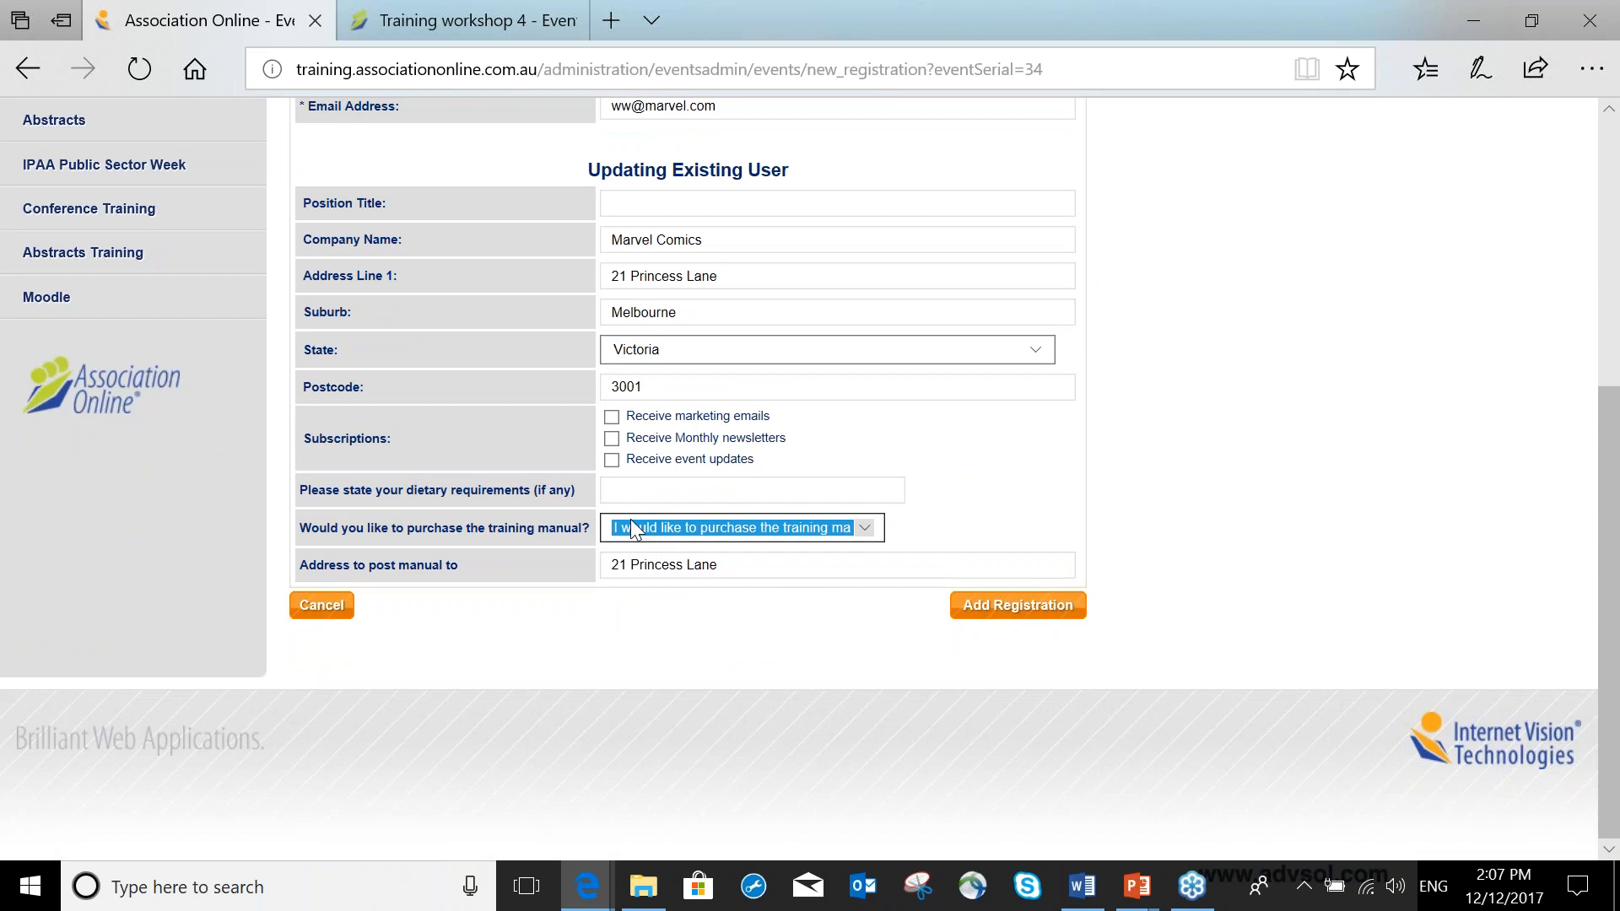
left_click(1016, 621)
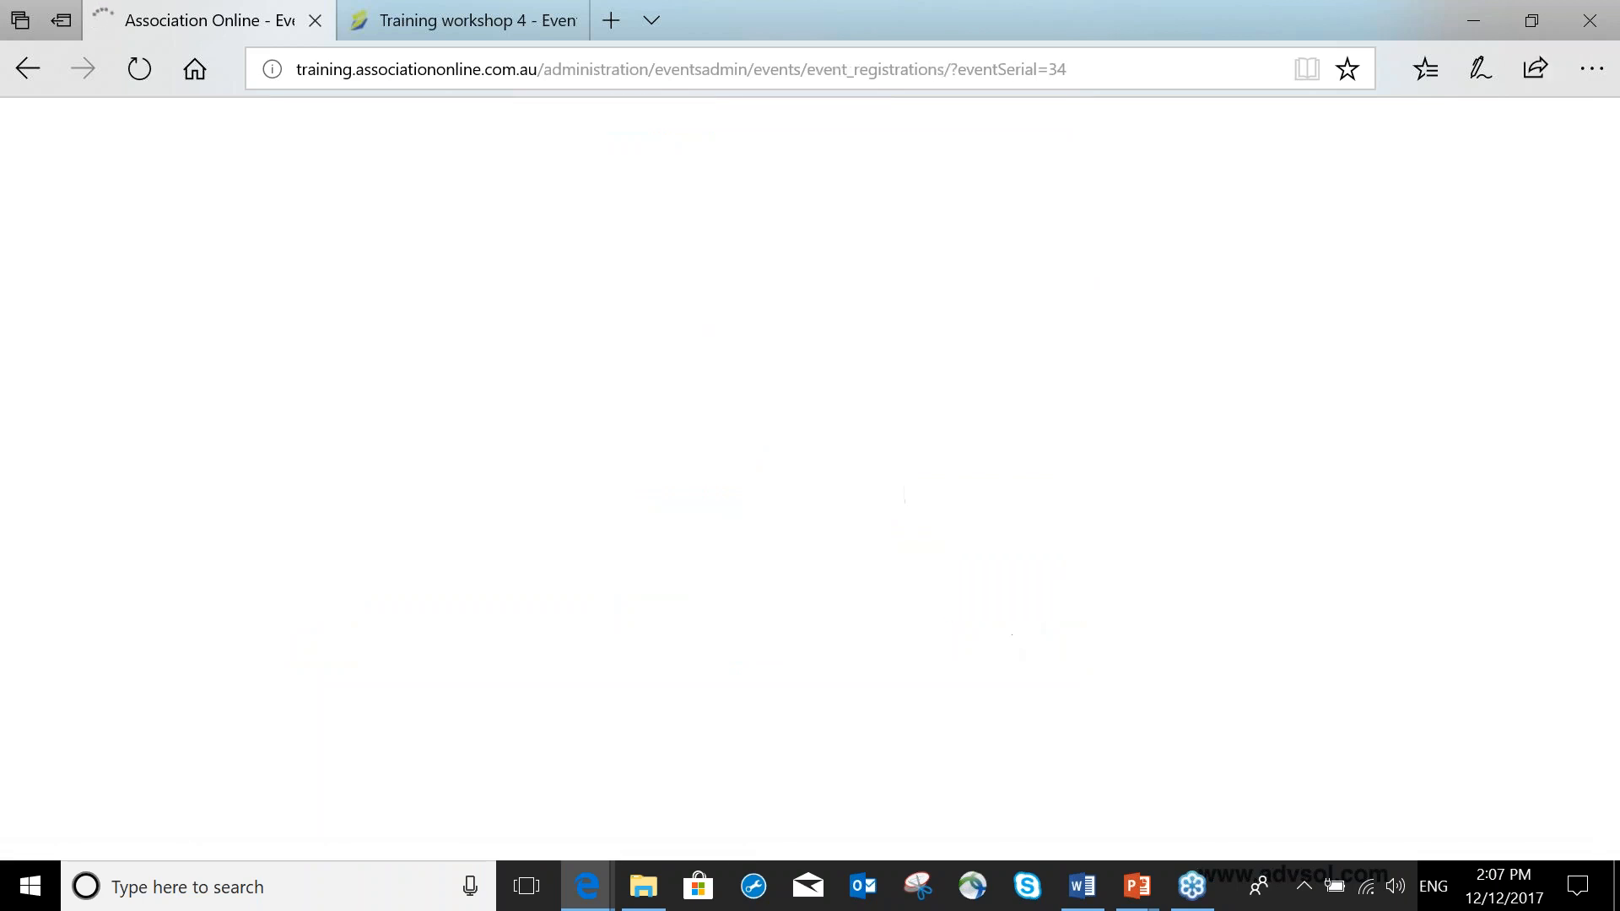
Open the newly added registration and review its unpaid price and payment details.
scroll(904, 553, "down", 3)
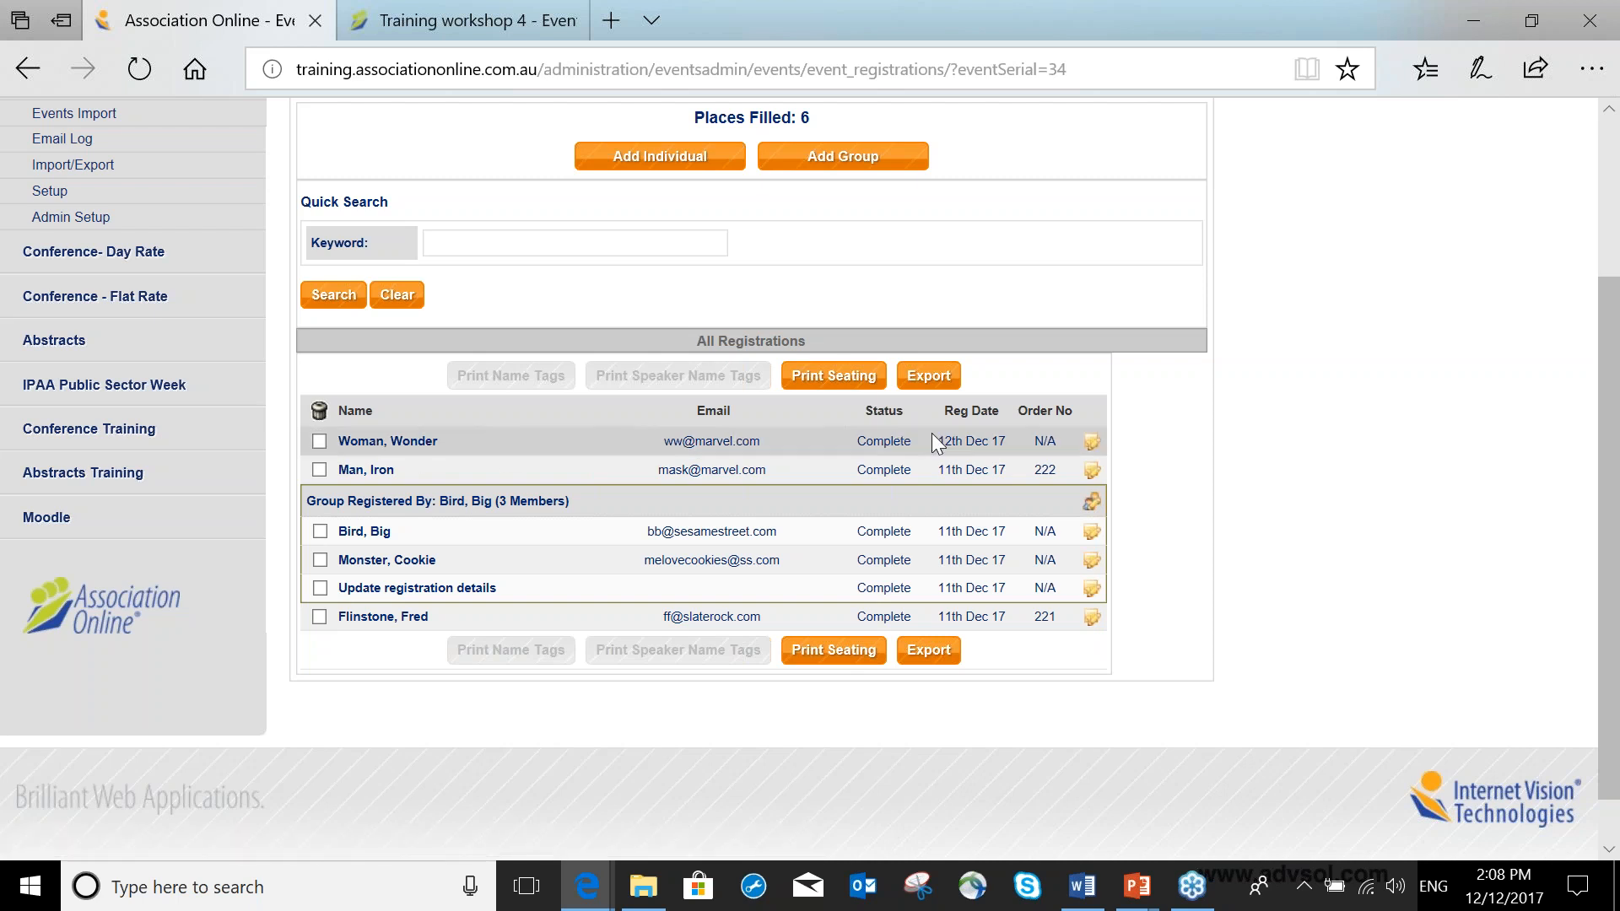
left_click_drag(867, 441, 1065, 426)
left_click(401, 447)
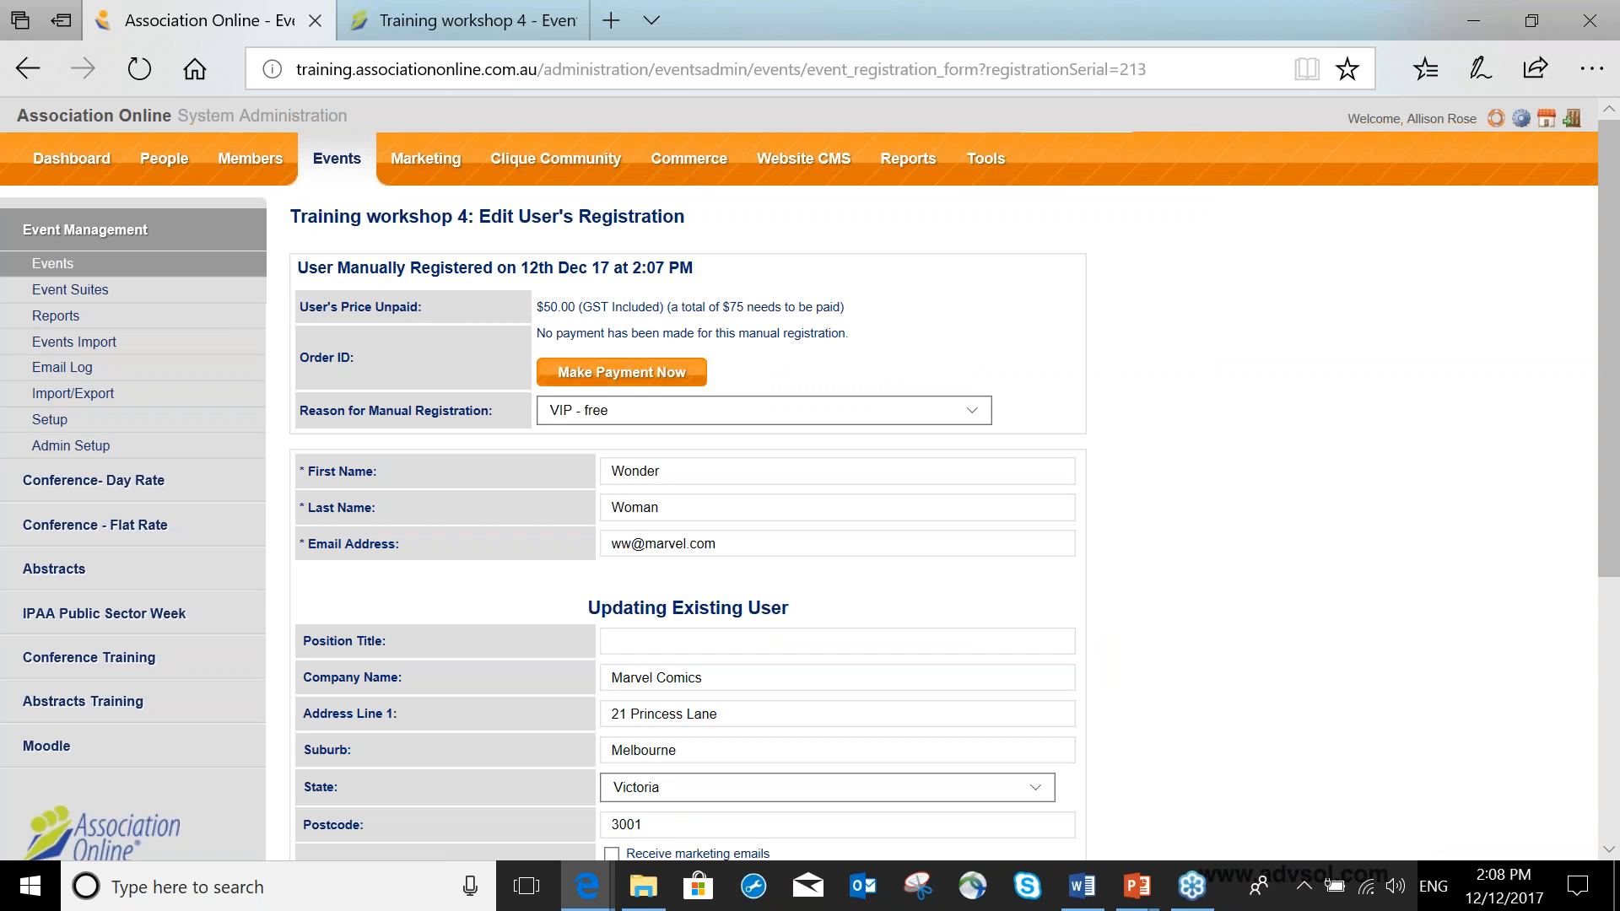
left_click_drag(536, 306, 570, 303)
left_click_drag(722, 307, 745, 308)
left_click_drag(556, 333, 858, 349)
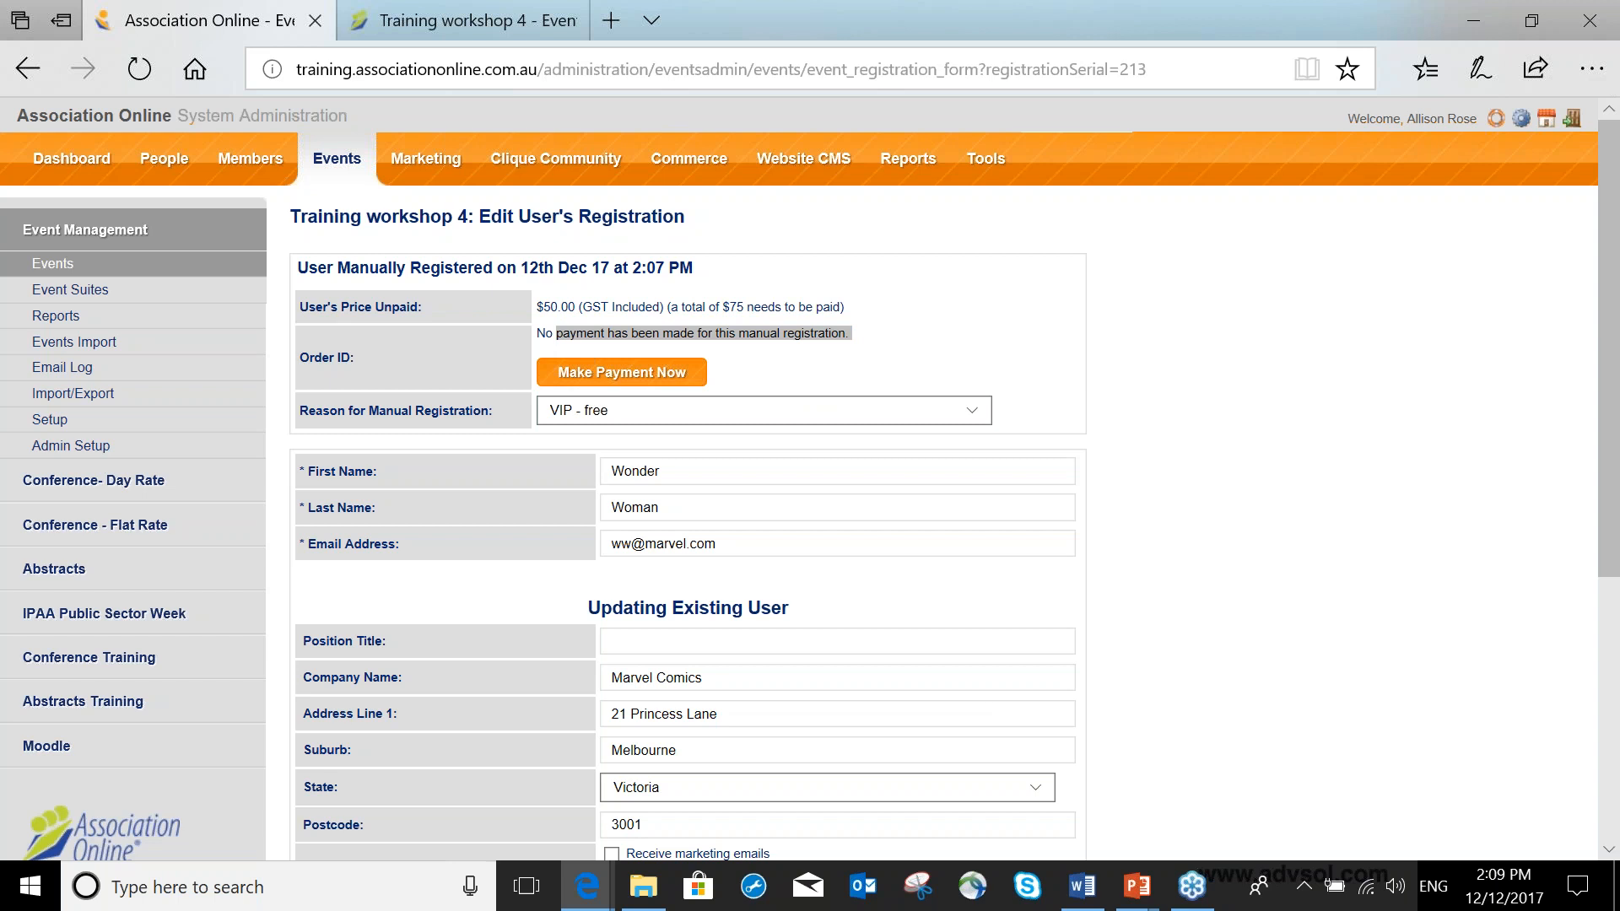
Make a payment for the registration by Direct Deposit and submit the order.
left_click(622, 372)
left_click(680, 579)
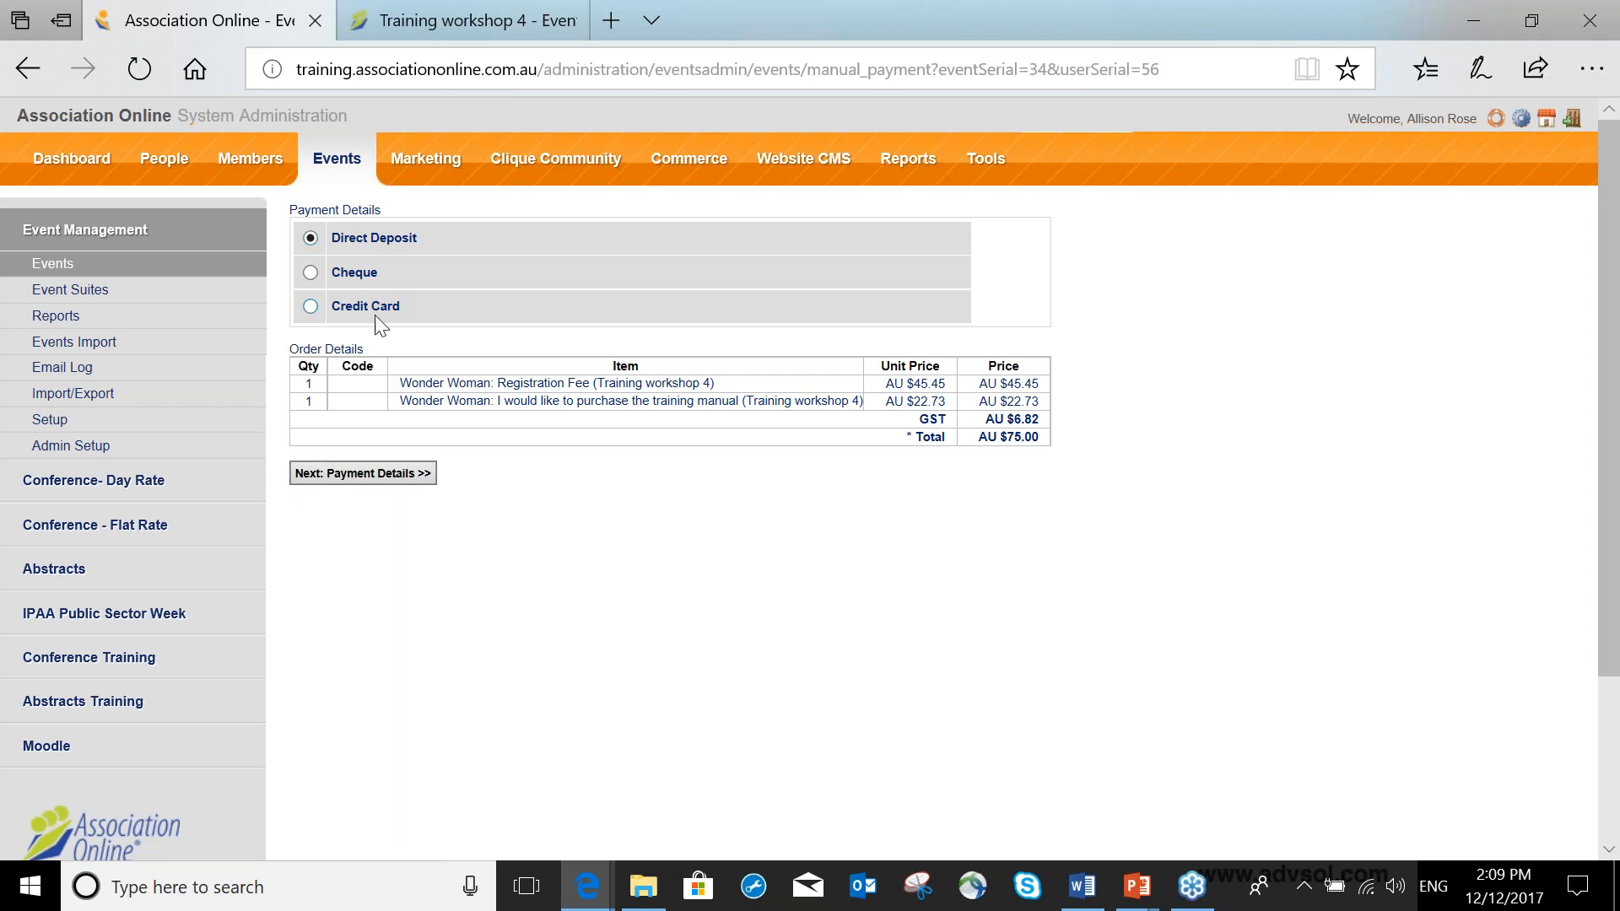
left_click(394, 474)
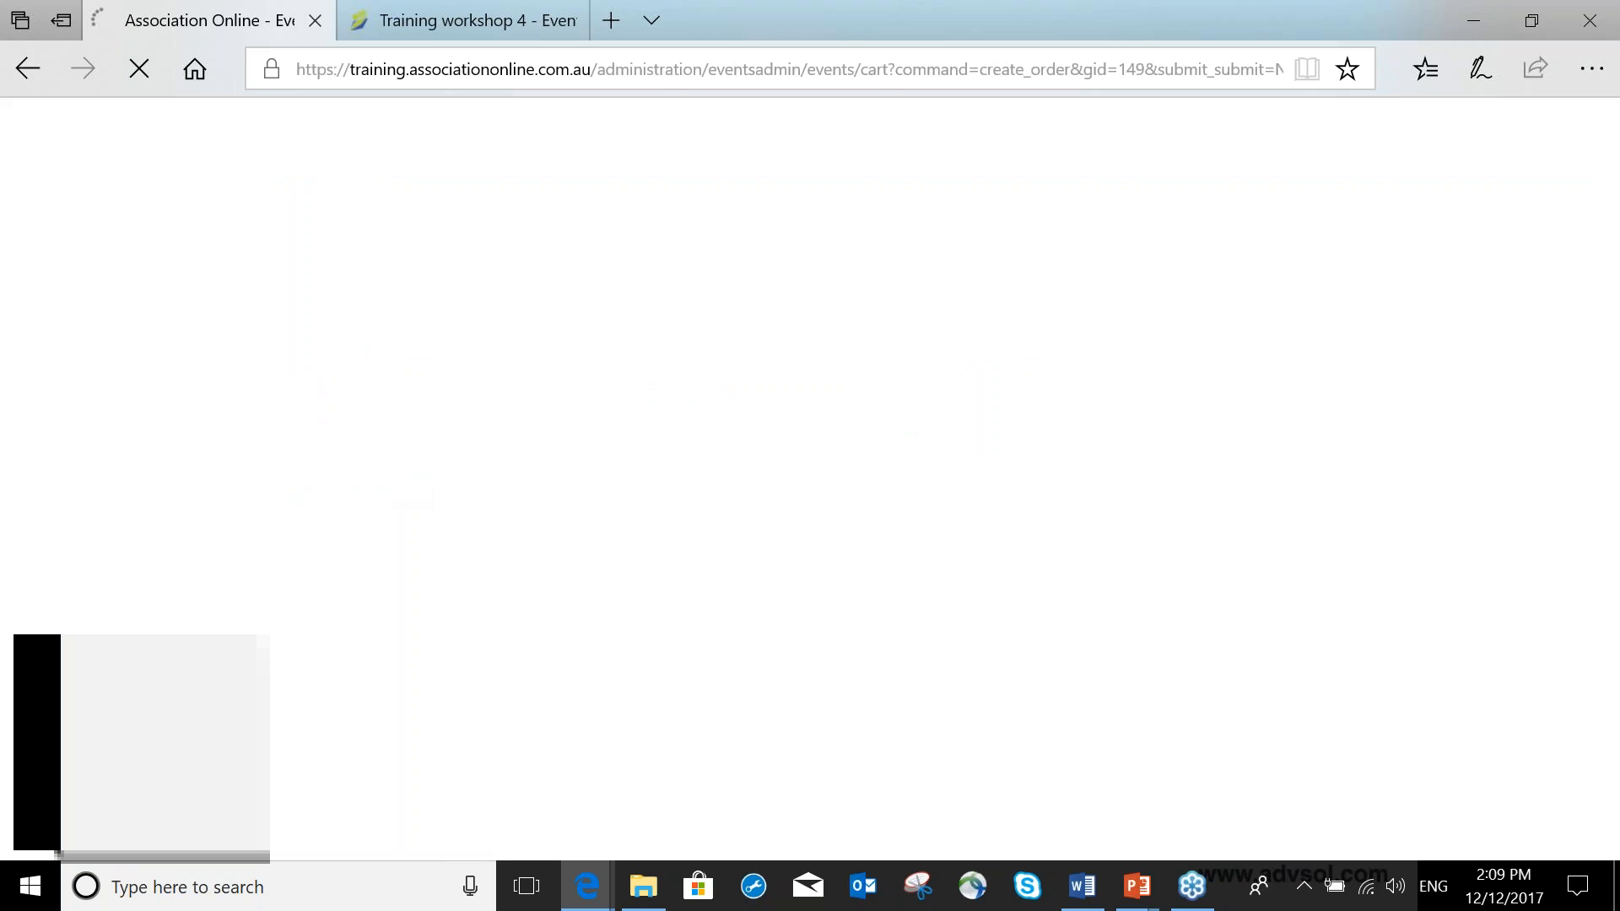
left_click(363, 323)
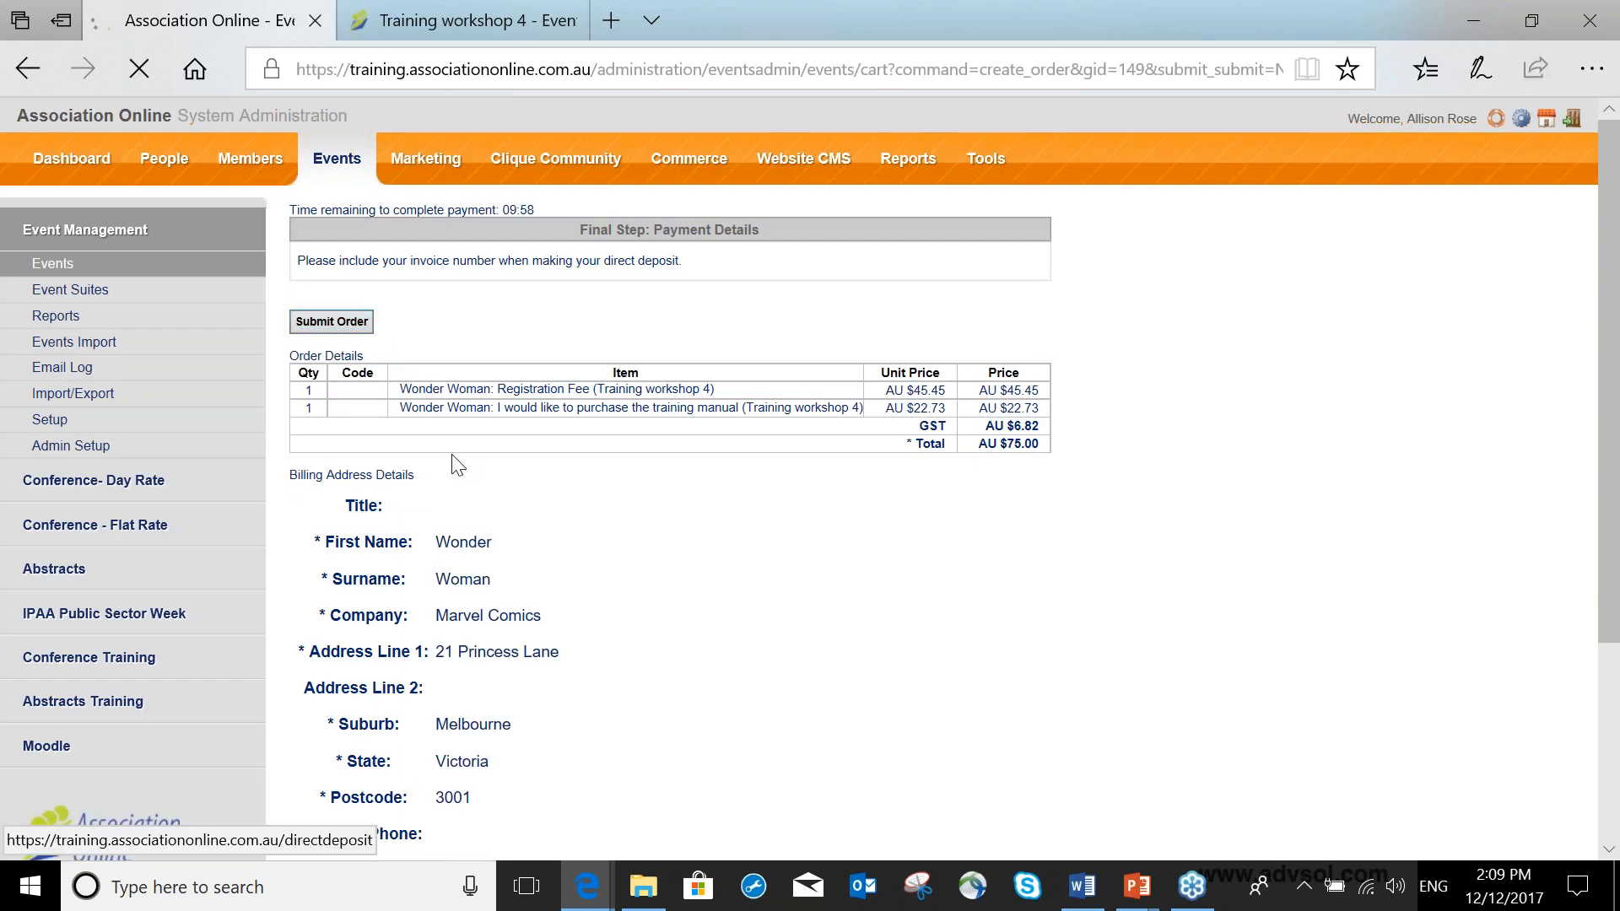
Review the direct deposit invoice, order totals and billing address details.
scroll(492, 782, "down", 1)
scroll(488, 768, "down", 2)
scroll(505, 496, "down", 1)
scroll(508, 504, "down", 7)
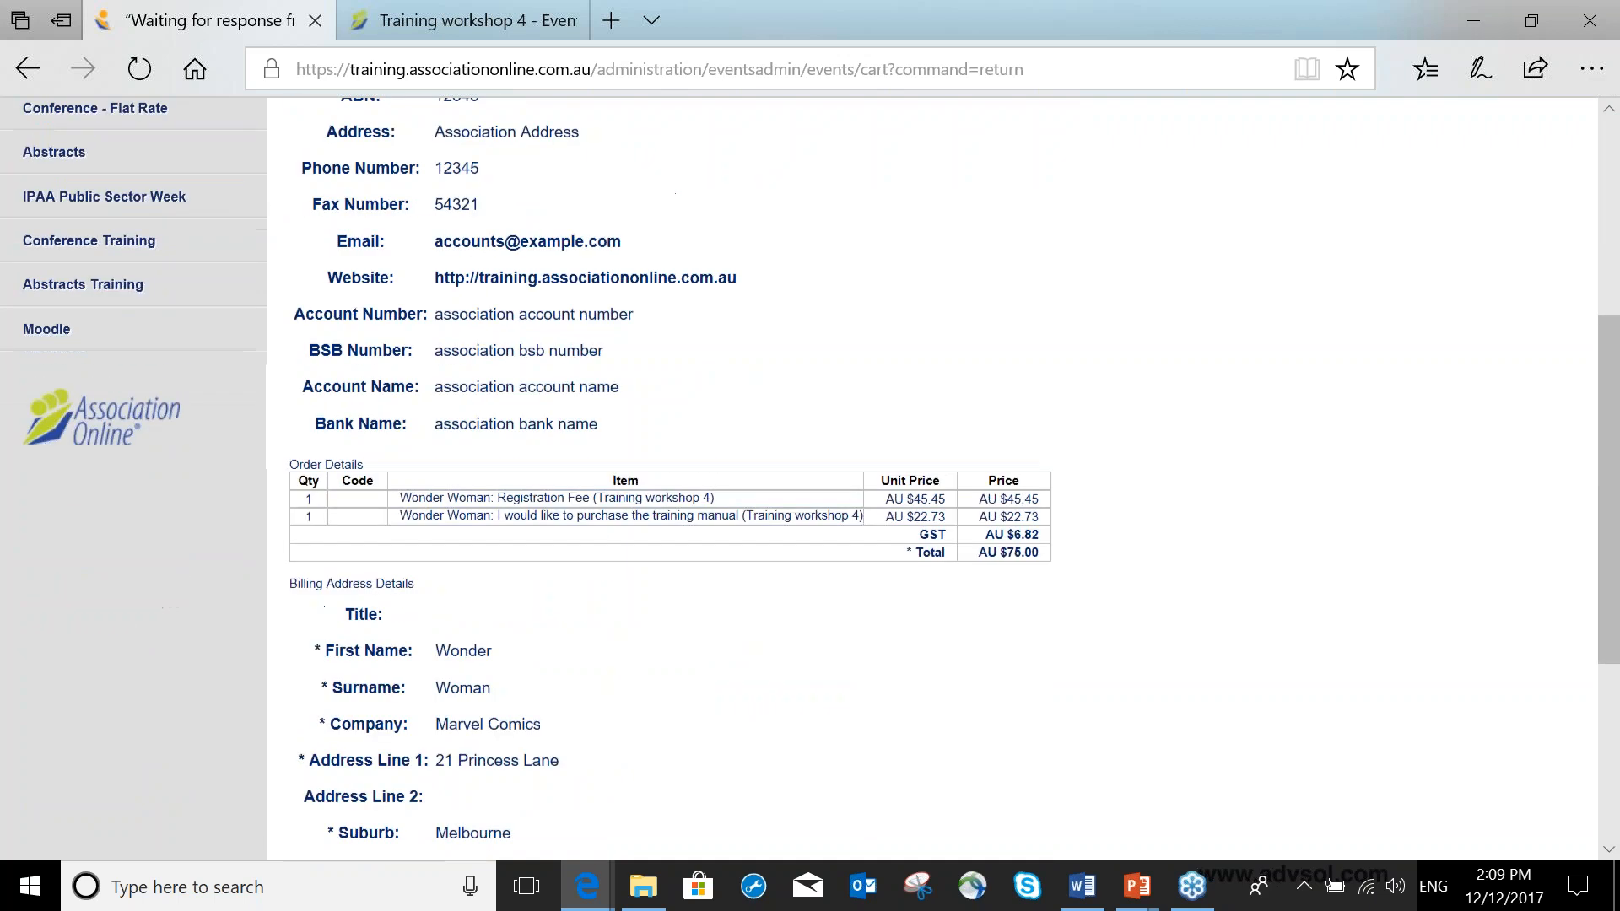
left_click_drag(558, 597, 447, 596)
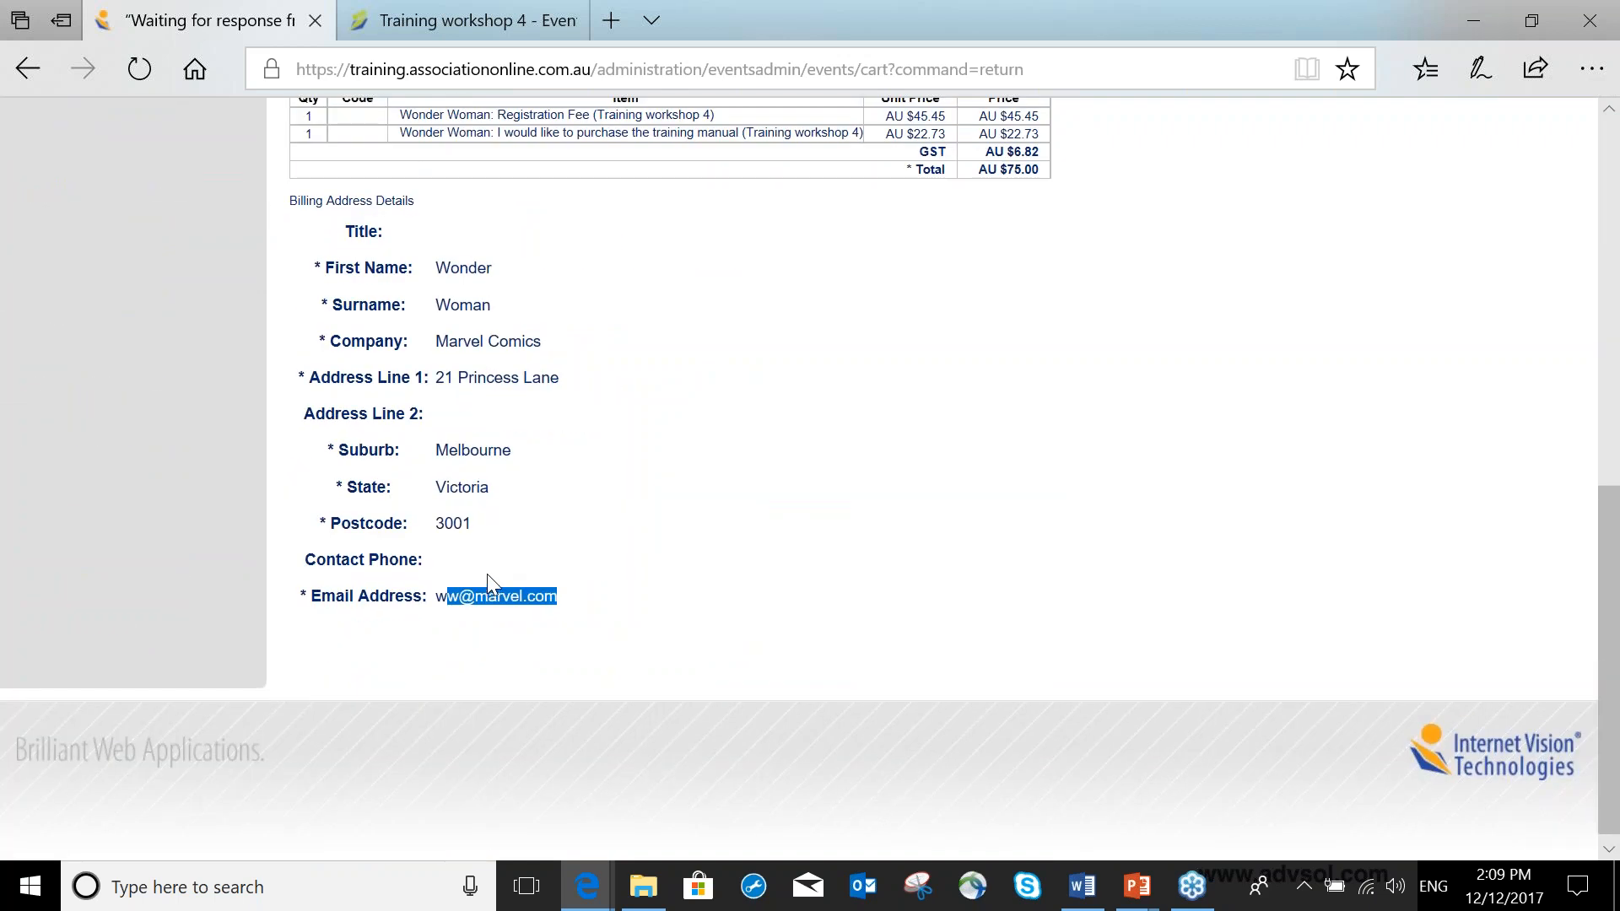
left_click_drag(988, 169, 1049, 199)
scroll(1050, 201, "up", 5)
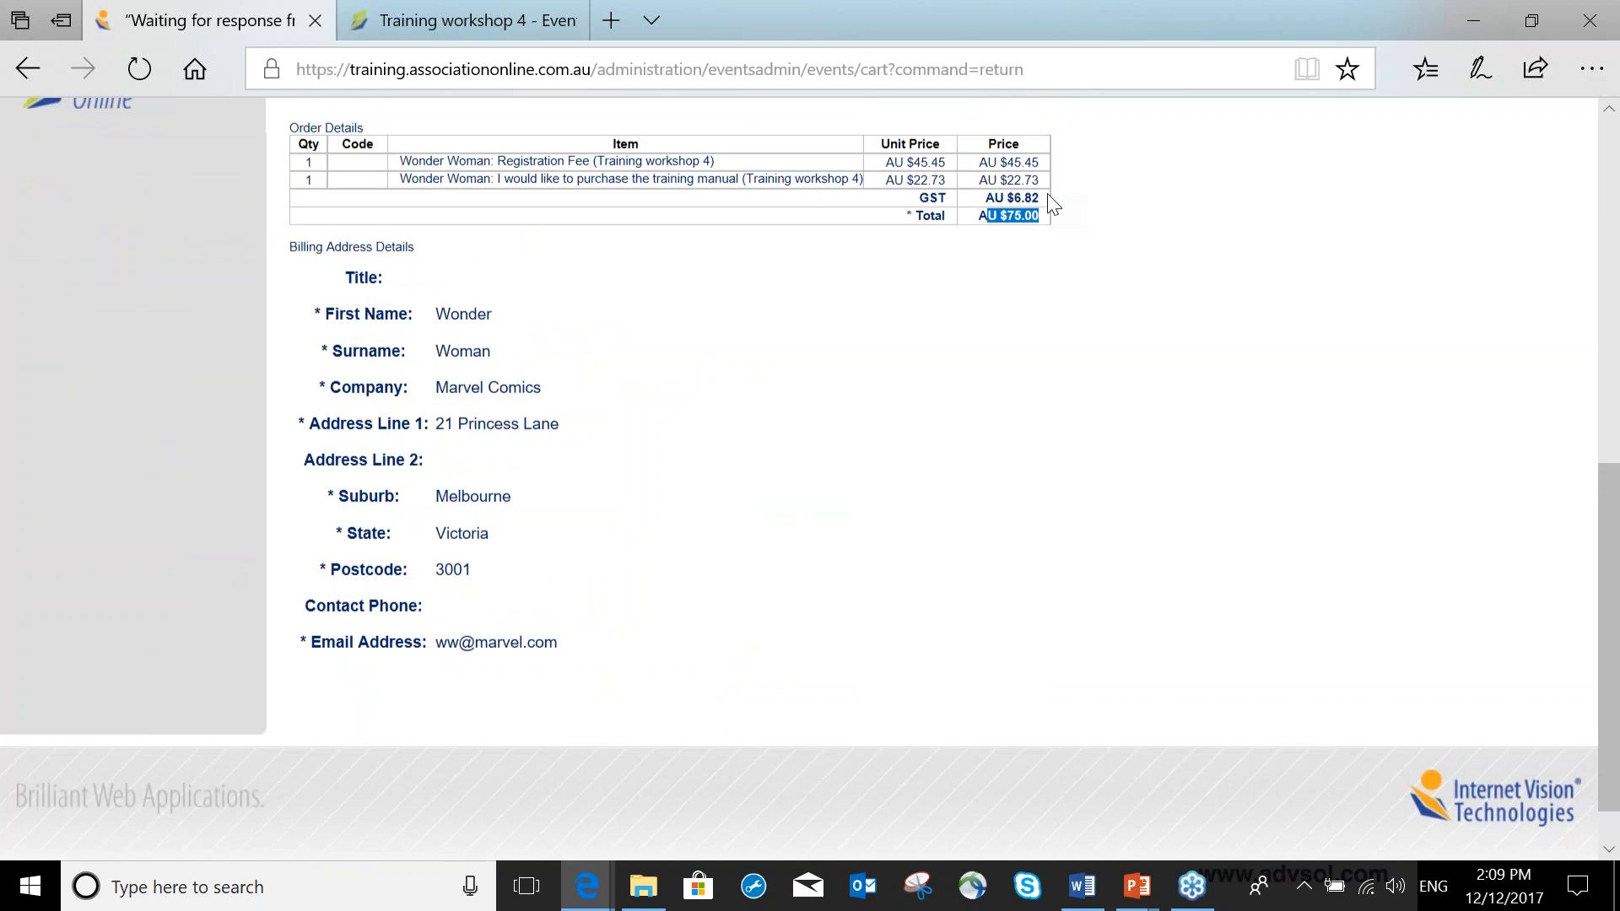
scroll(341, 135, "up", 3)
Return to the Training workshop 4 registrations list and check the new registration's order number.
left_click(53, 262)
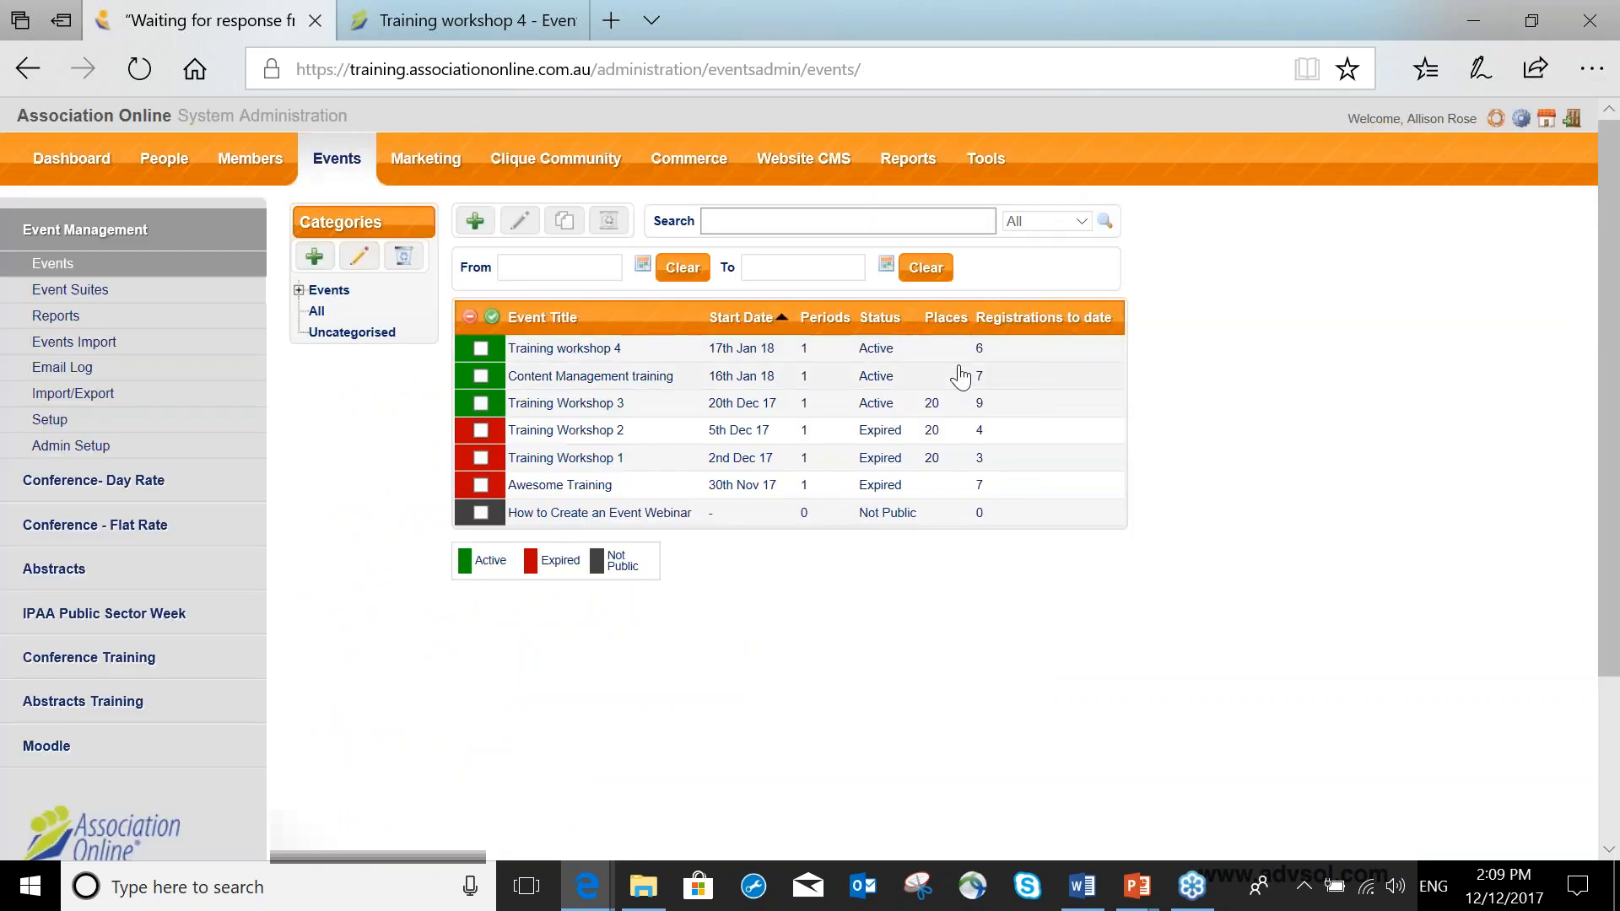
left_click(595, 349)
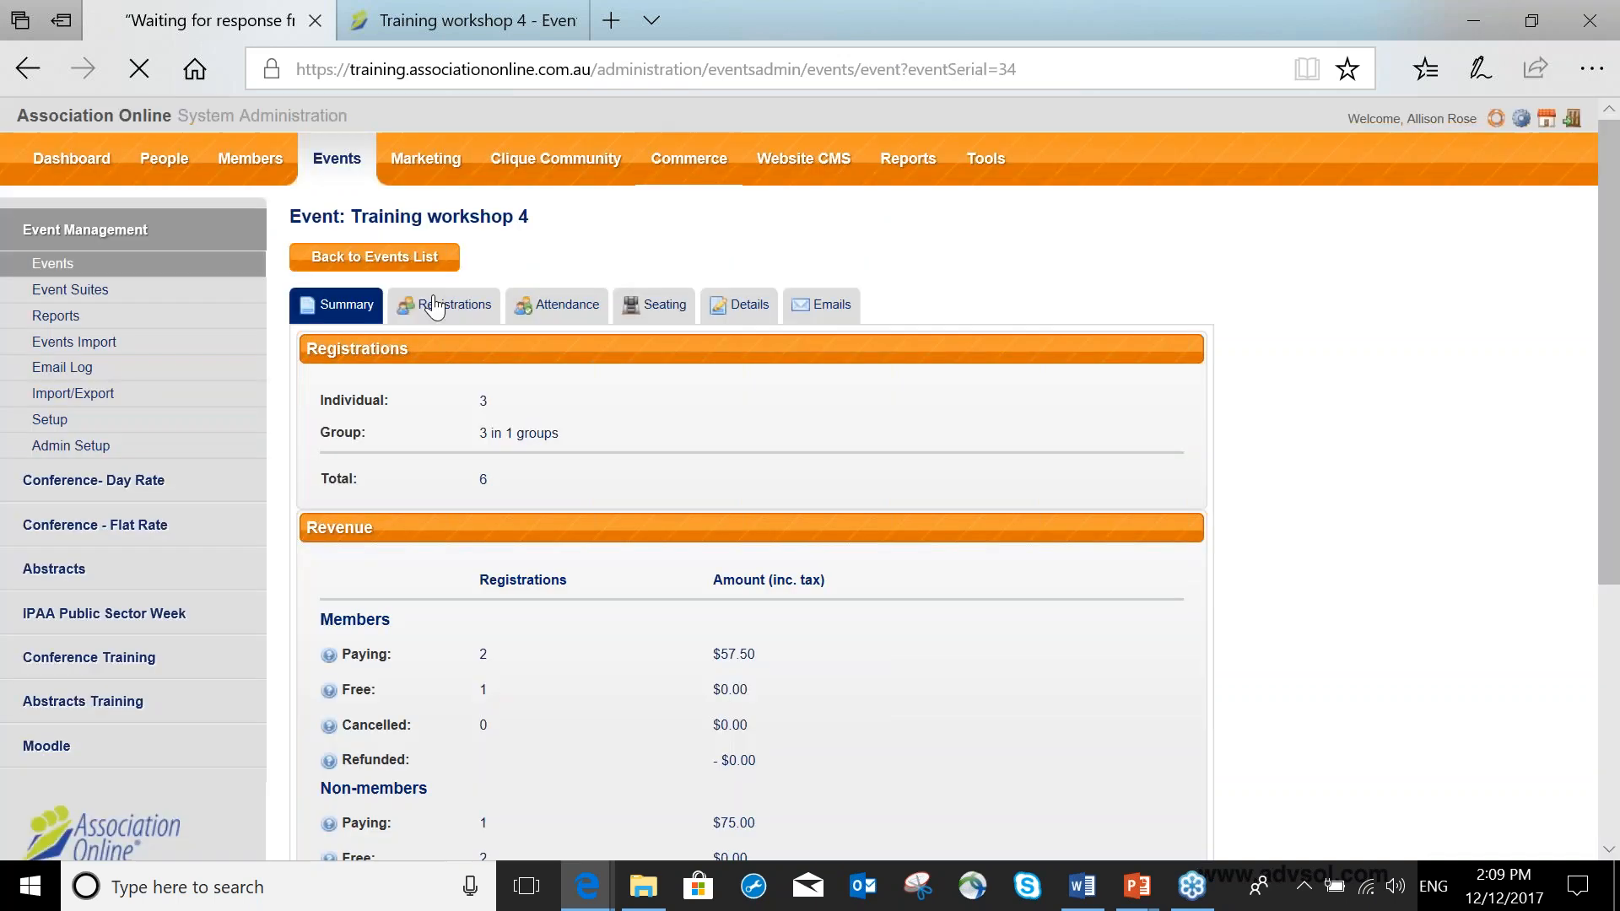
left_click(438, 302)
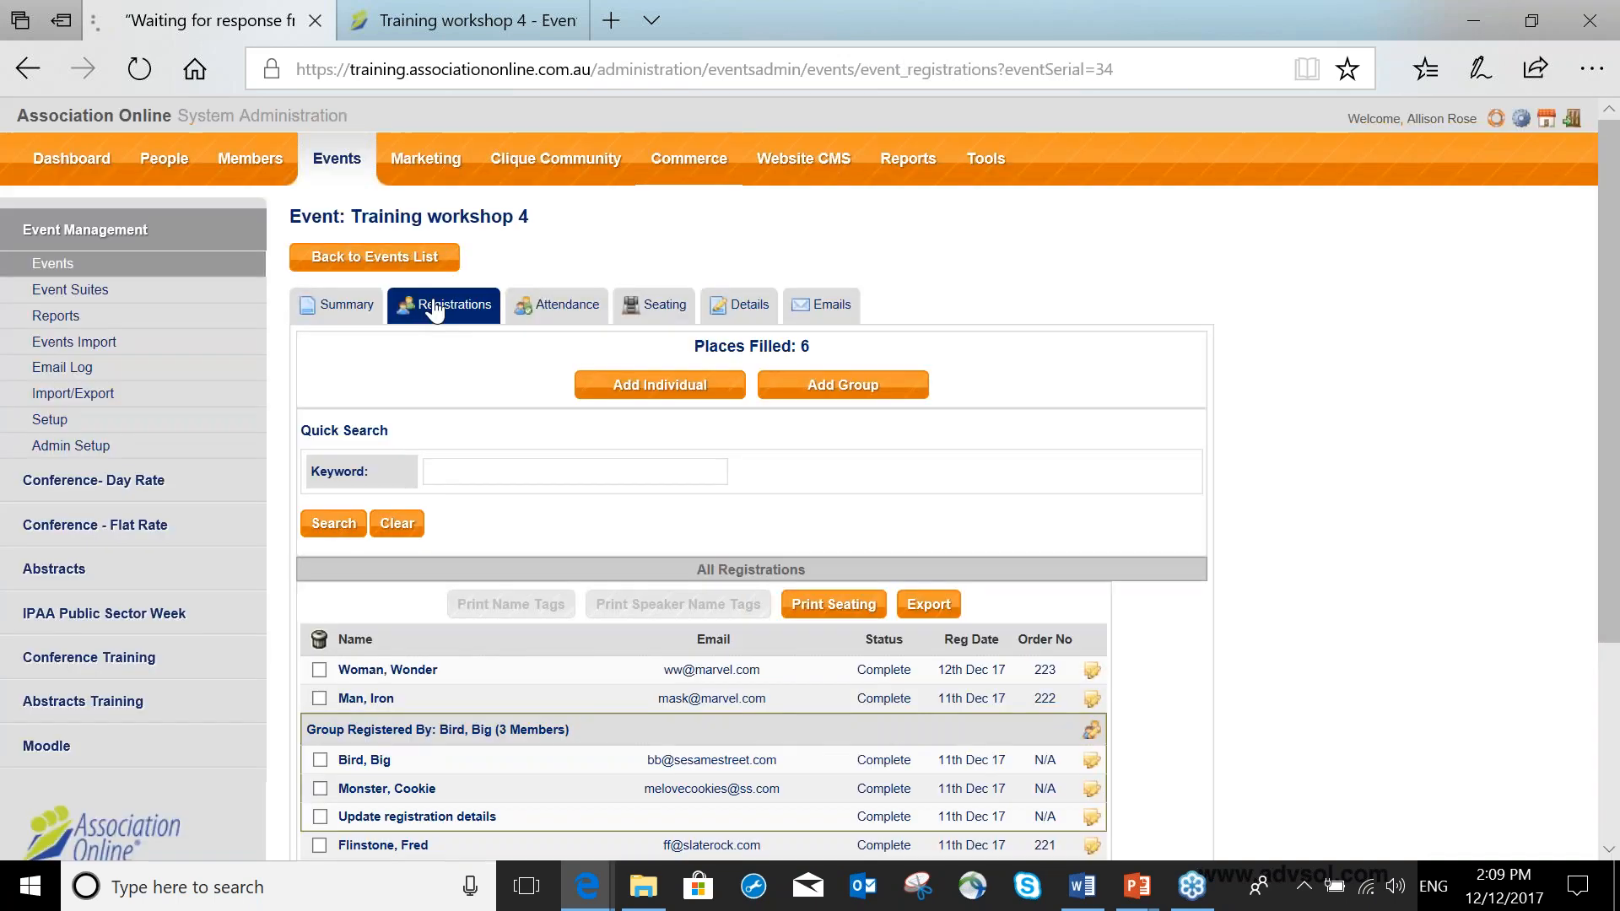
scroll(463, 374, "down", 3)
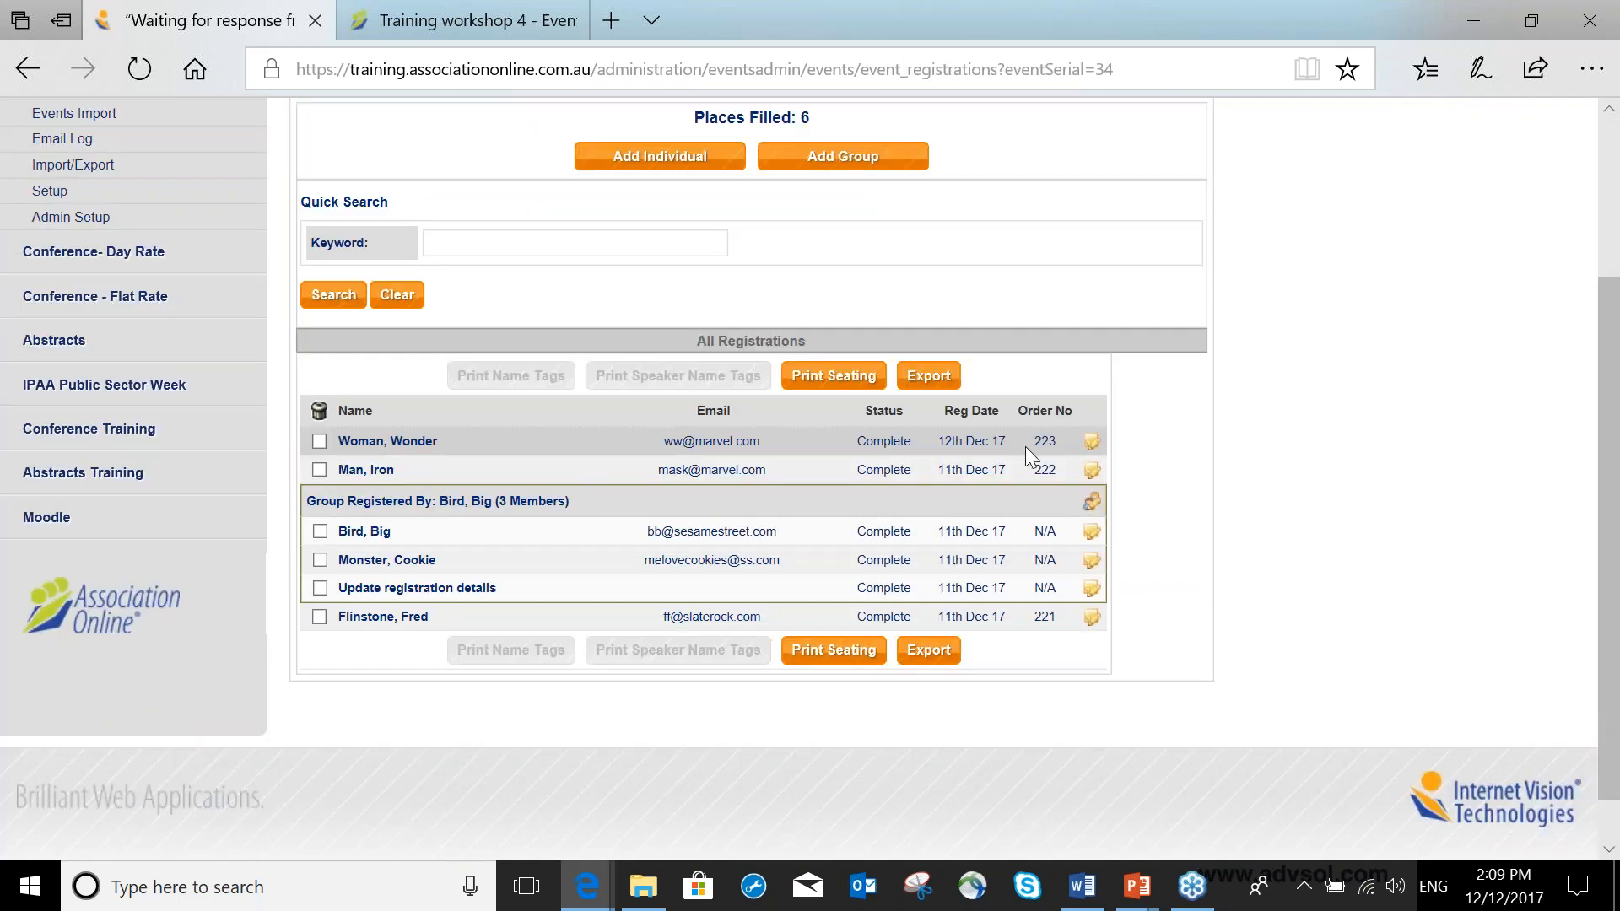
left_click_drag(1034, 441, 1050, 438)
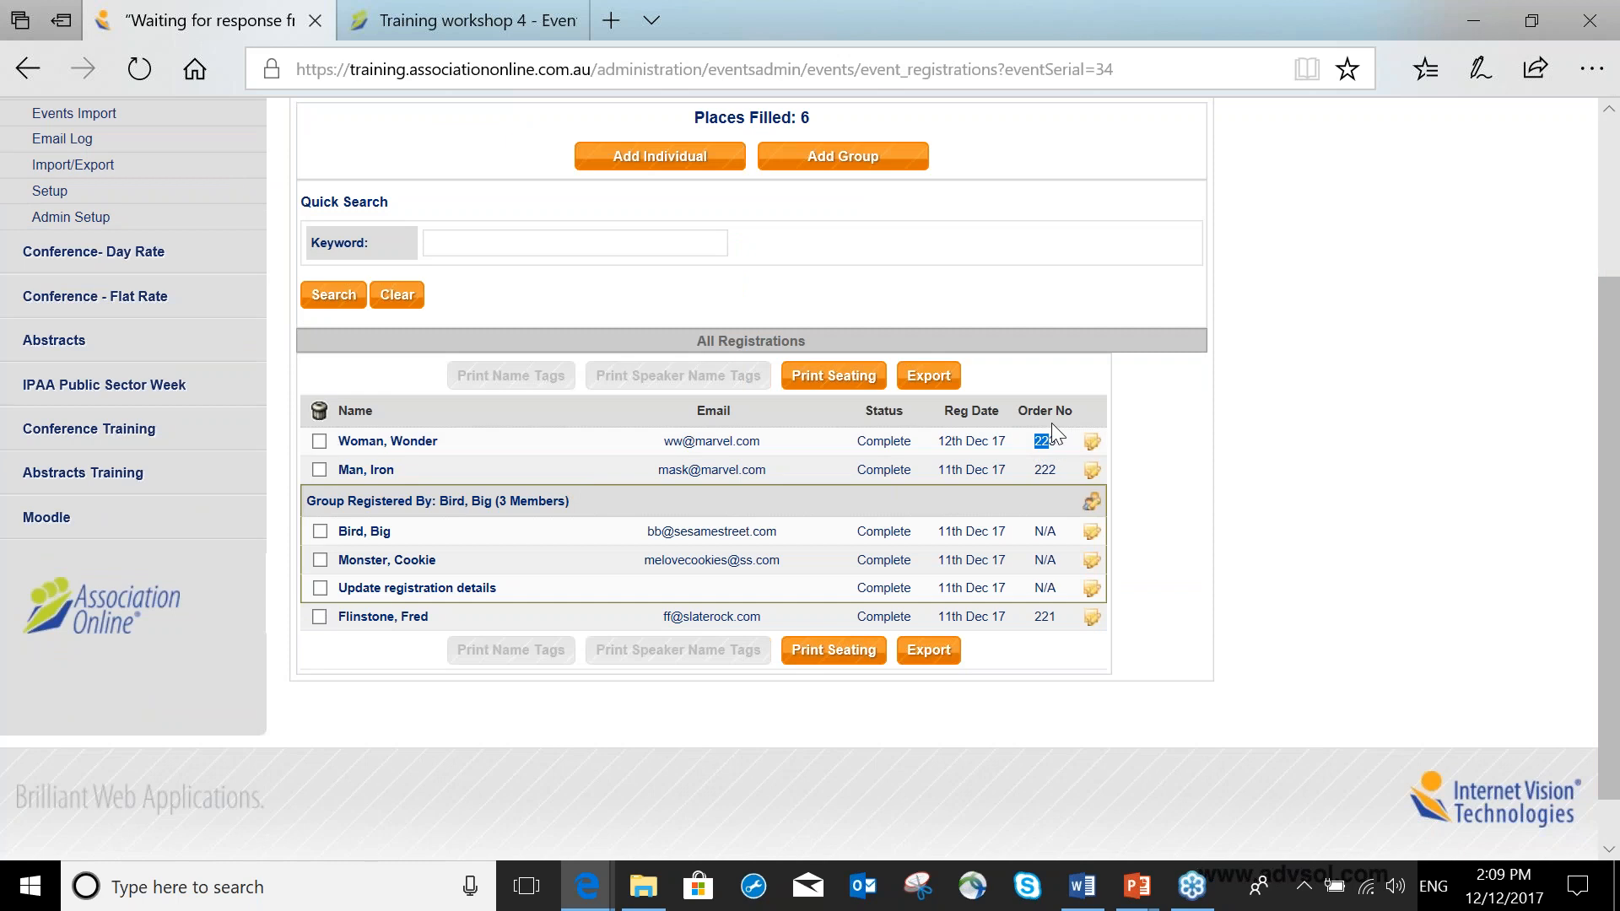
scroll(1048, 423, "up", 3)
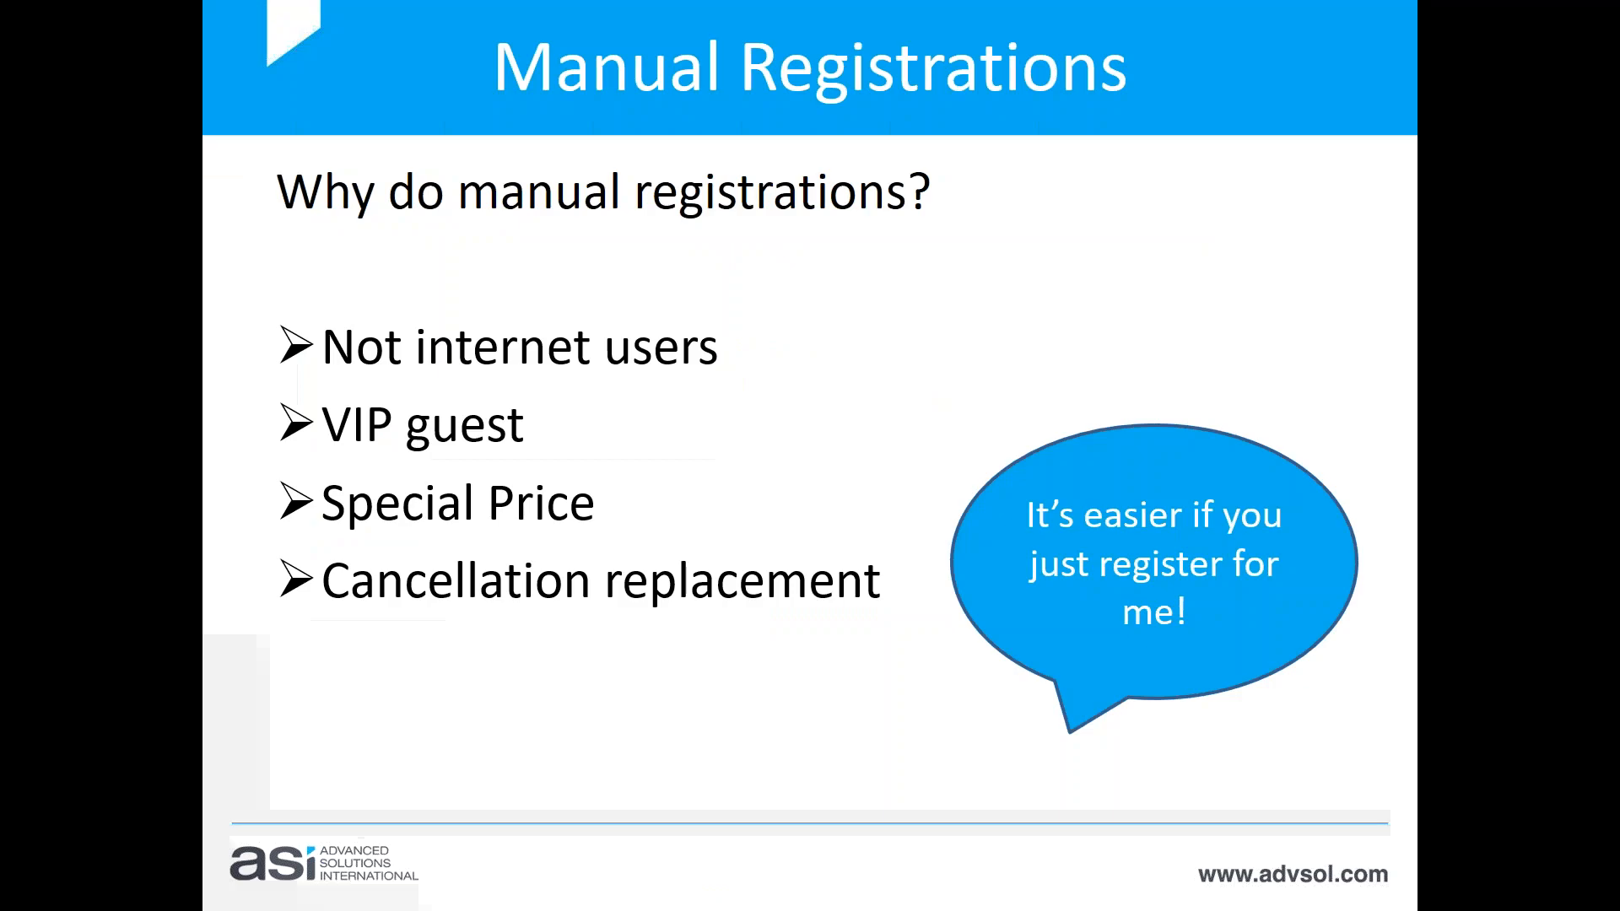
key("Right")
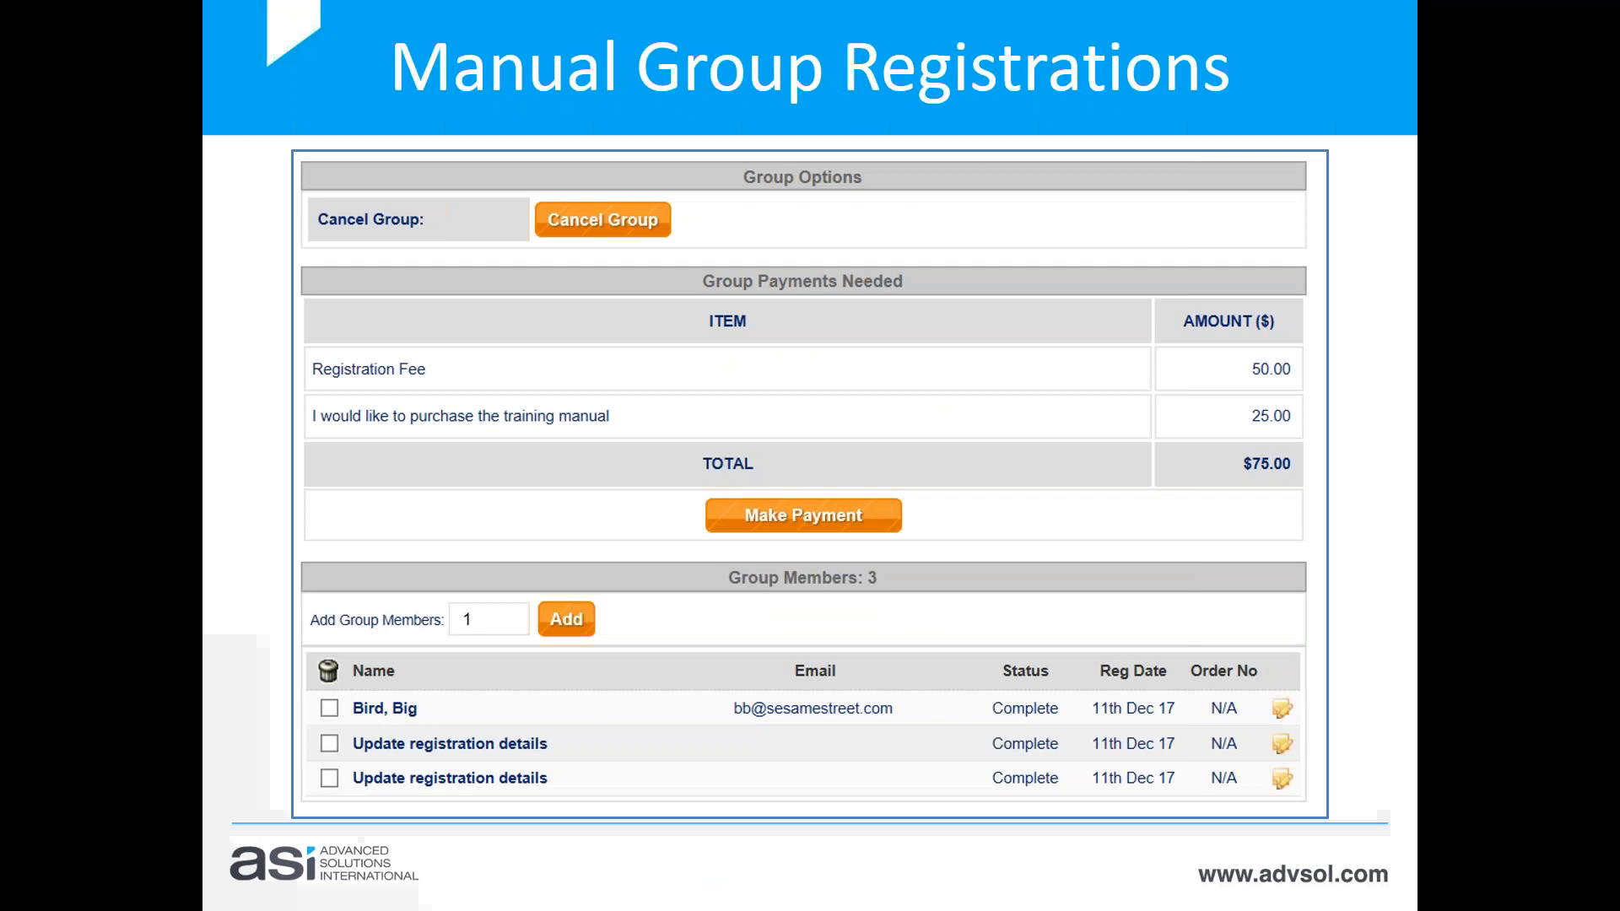
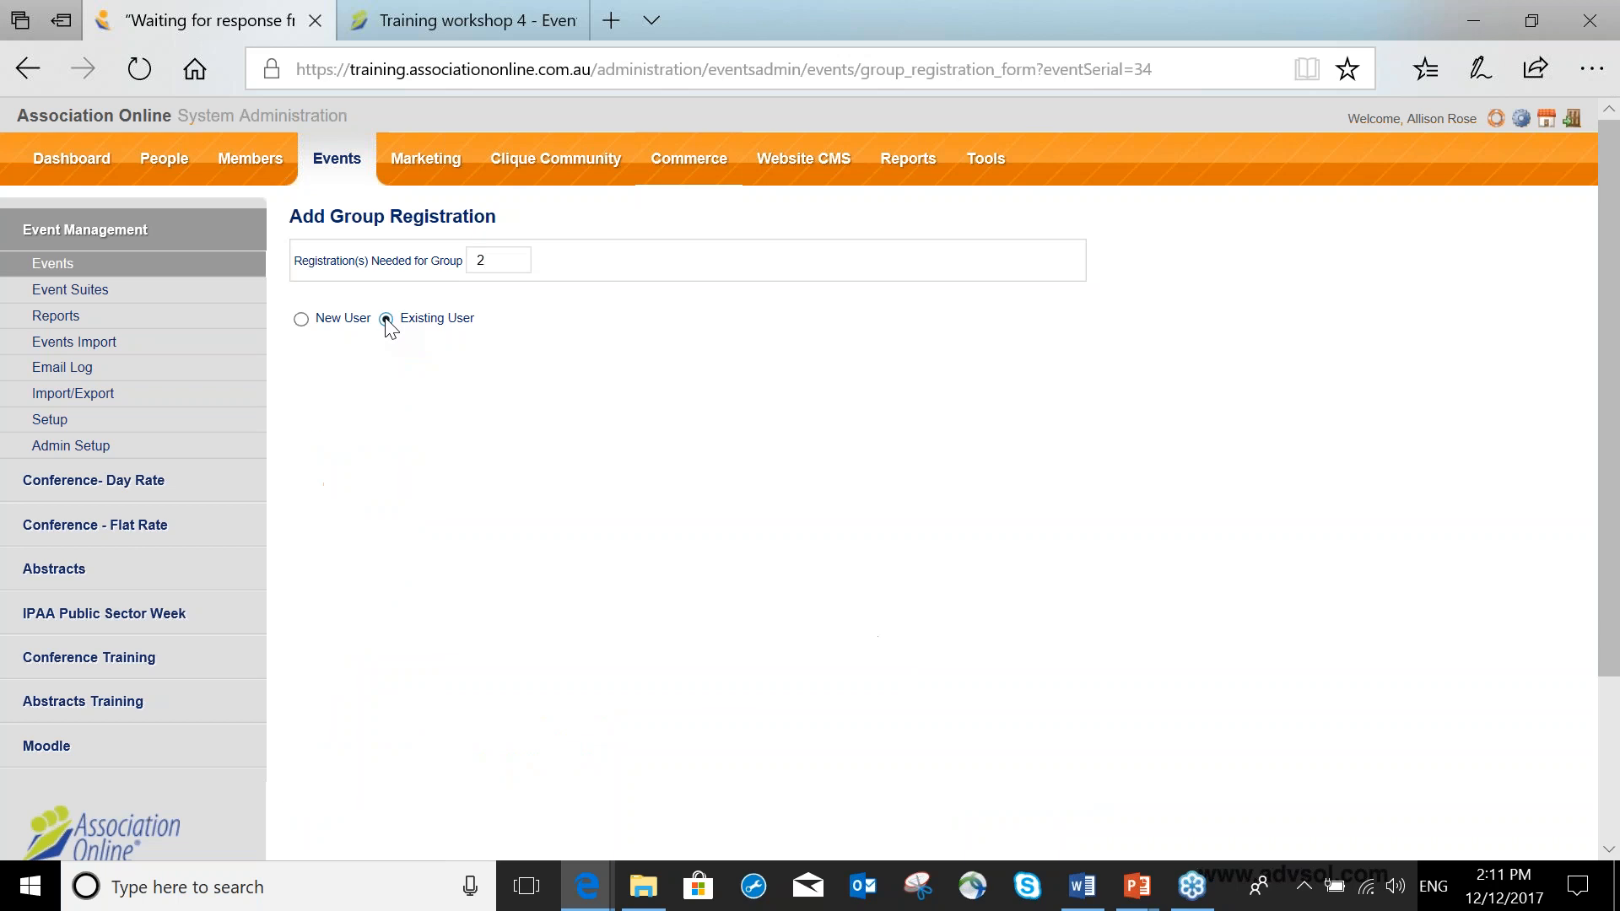
Search for the existing user by name, select them as group manager, and add the group of 2 registrations.
left_click(456, 408)
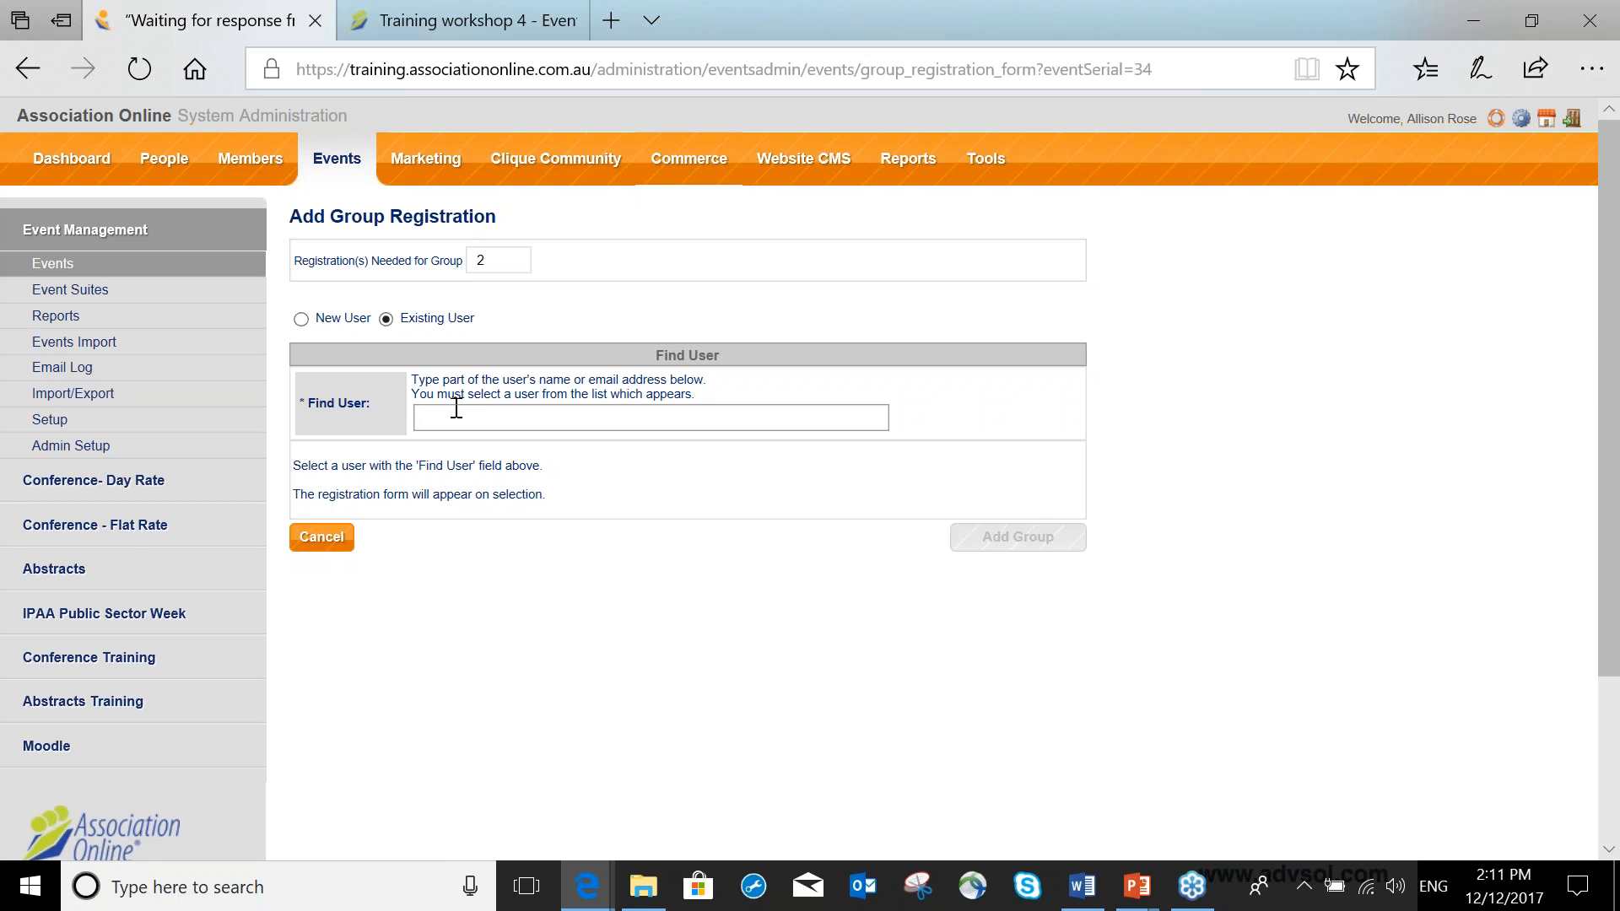
type("durham")
left_click(468, 443)
scroll(701, 405, "down", 2)
scroll(700, 405, "down", 2)
left_click(1019, 614)
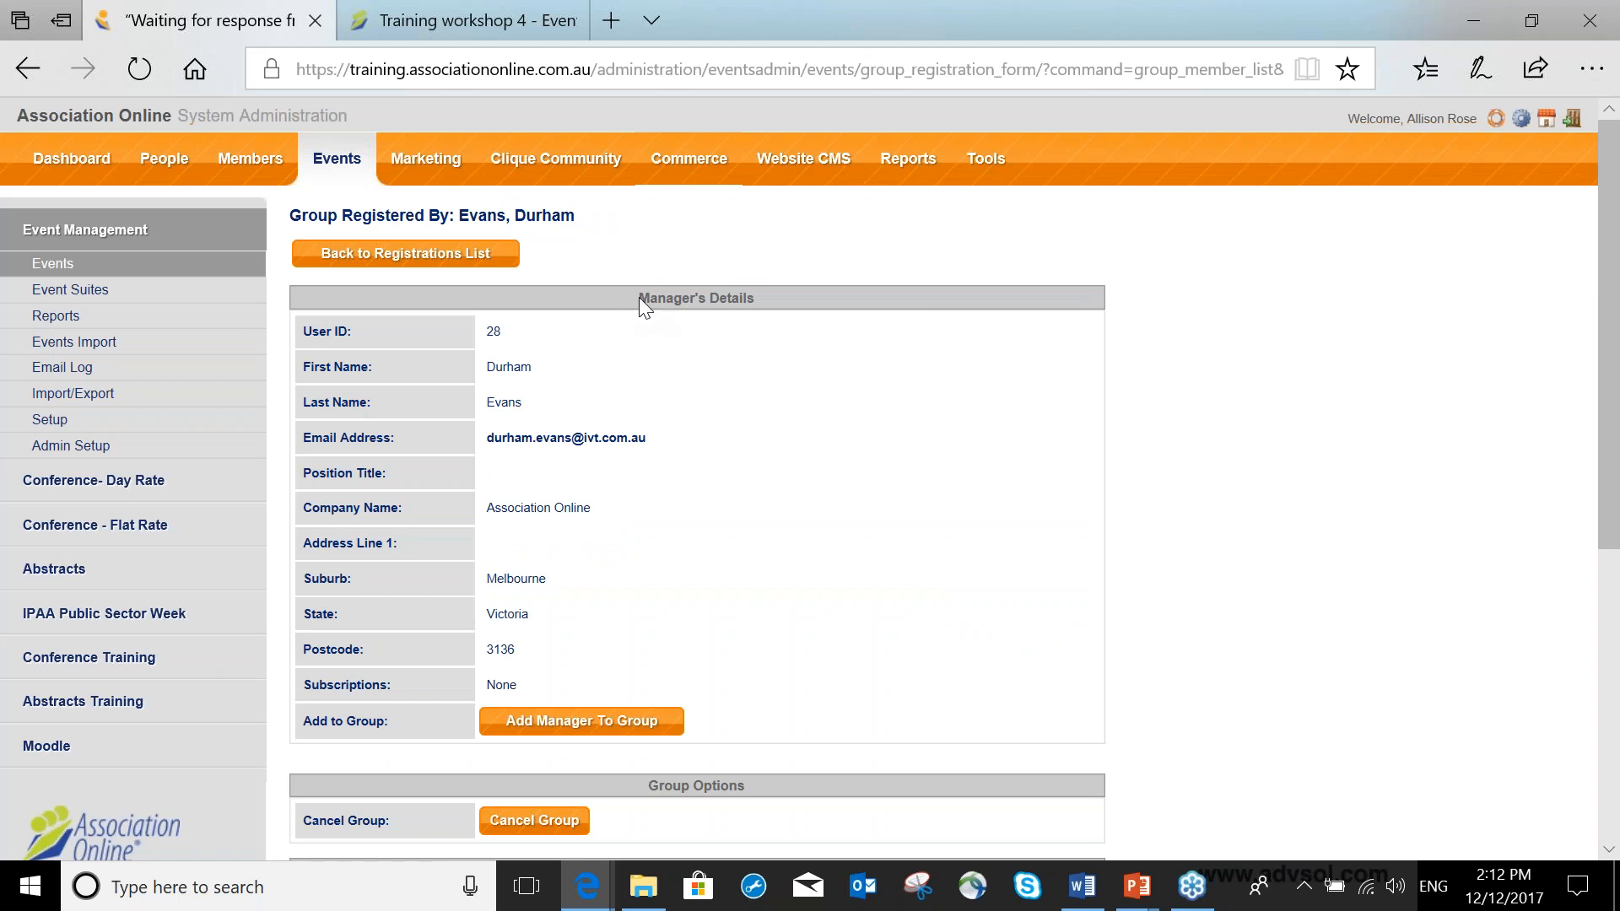
Add the manager to the group and set the reason for manual registration to Group Booking.
left_click_drag(639, 299, 739, 314)
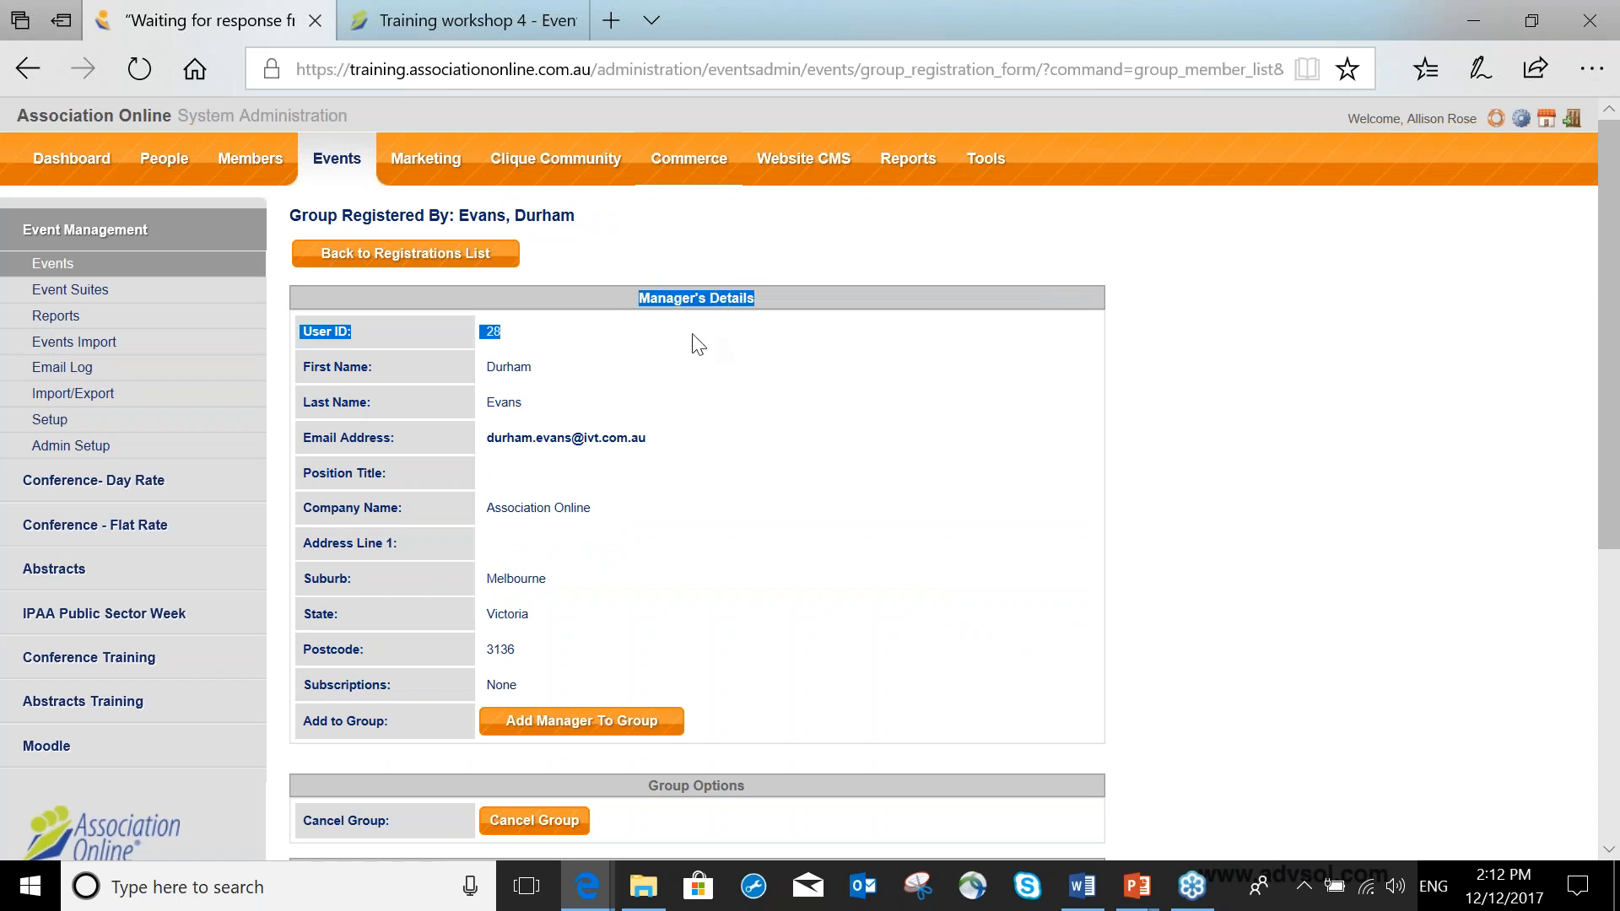
scroll(698, 345, "down", 2)
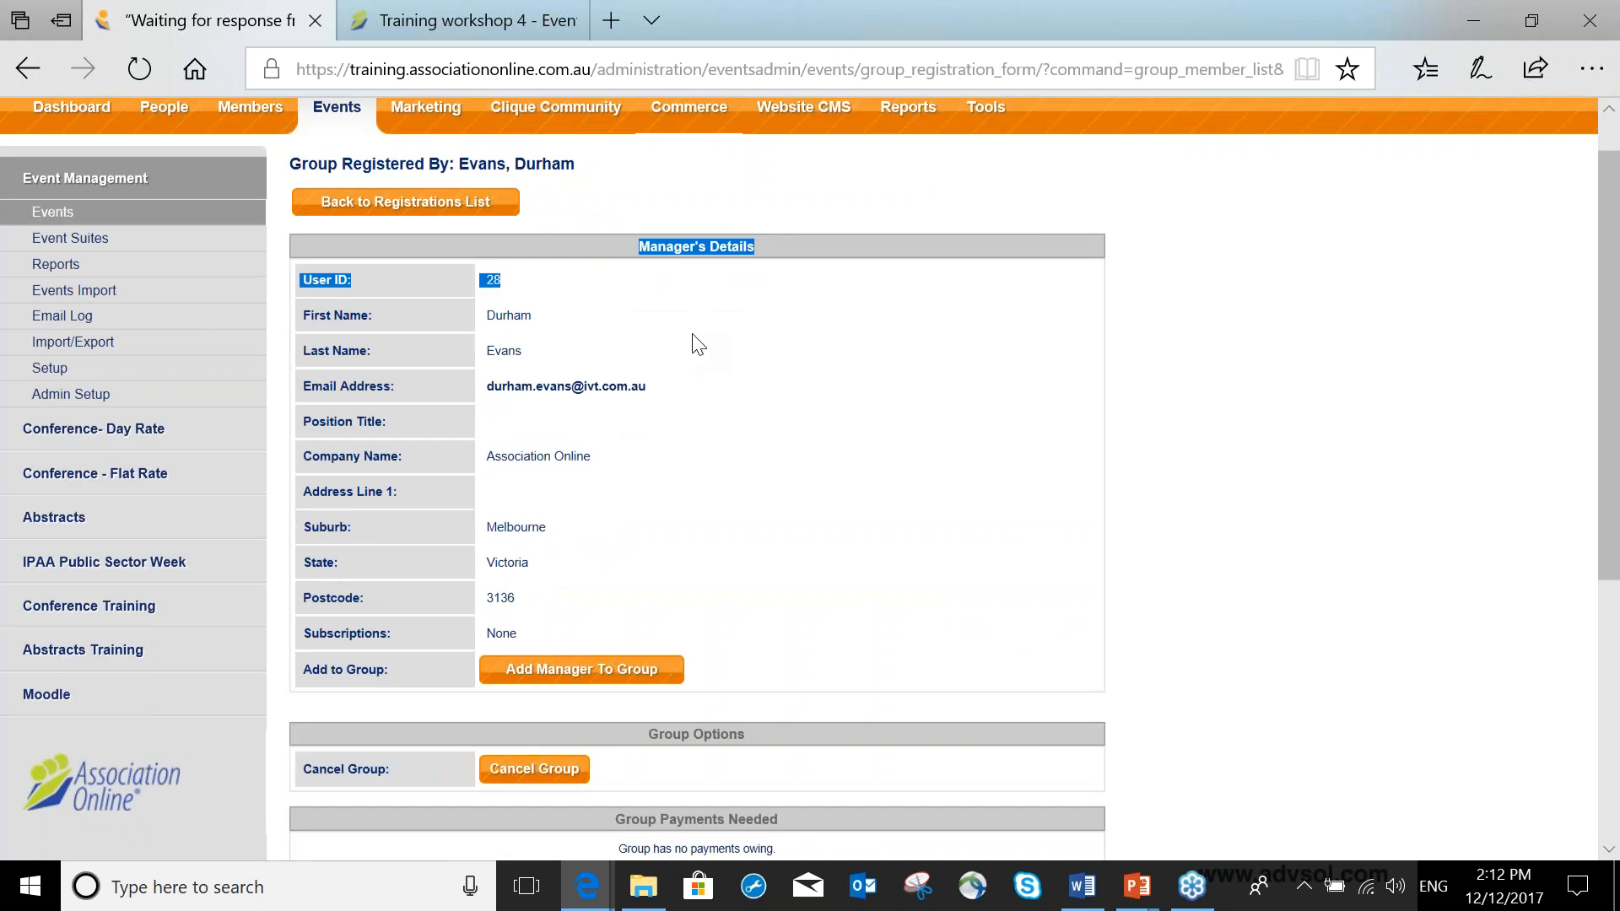
scroll(546, 547, "down", 2)
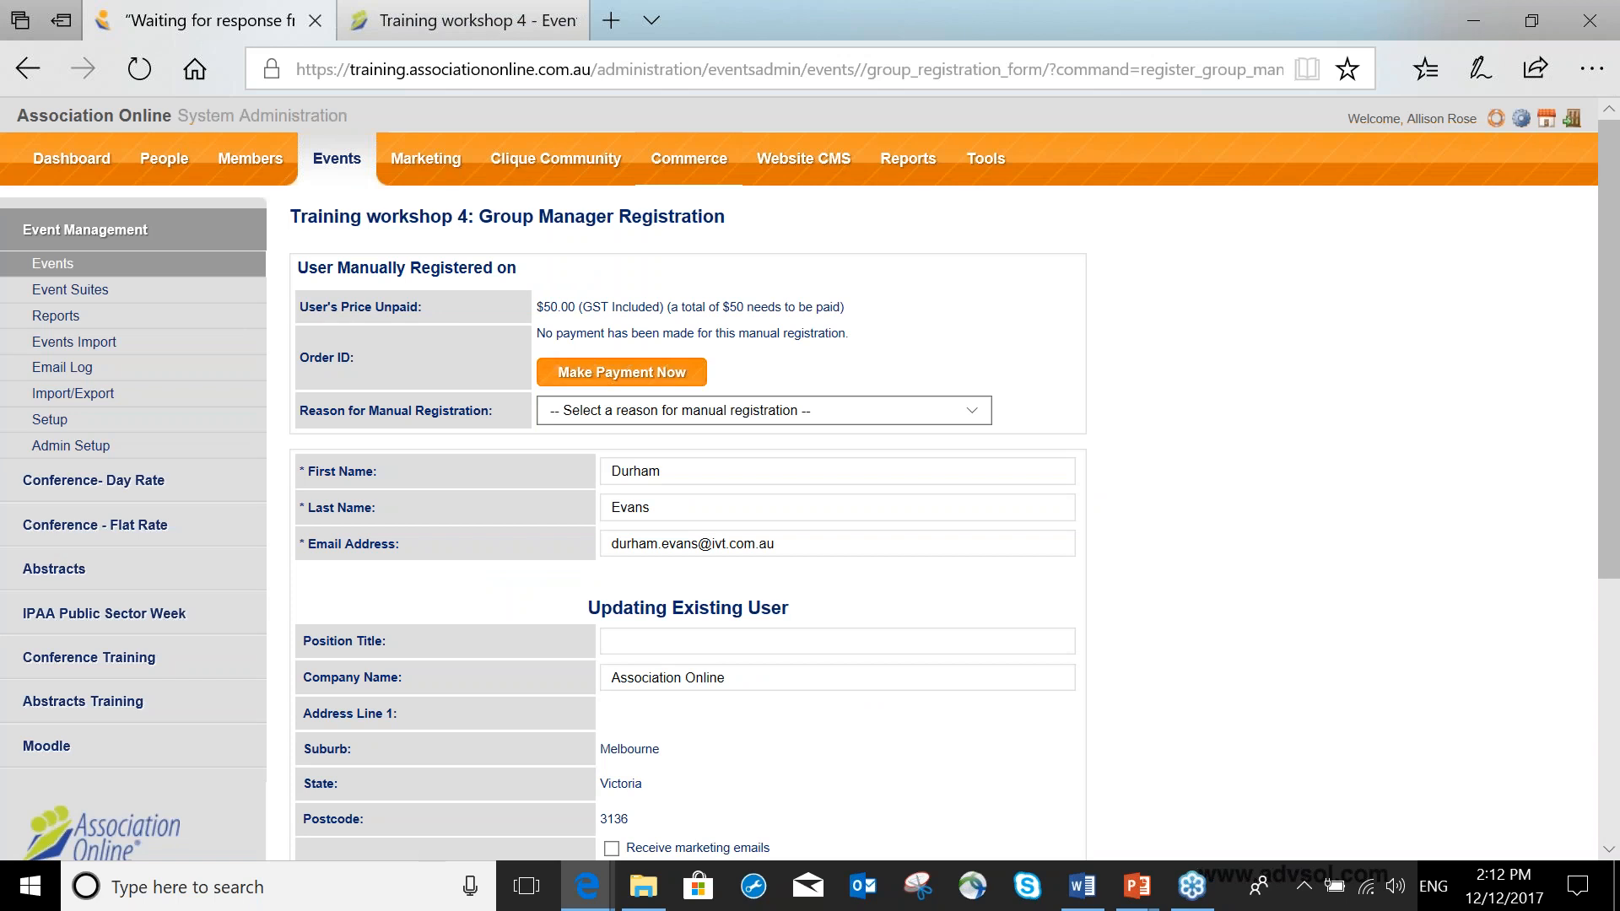
left_click(637, 411)
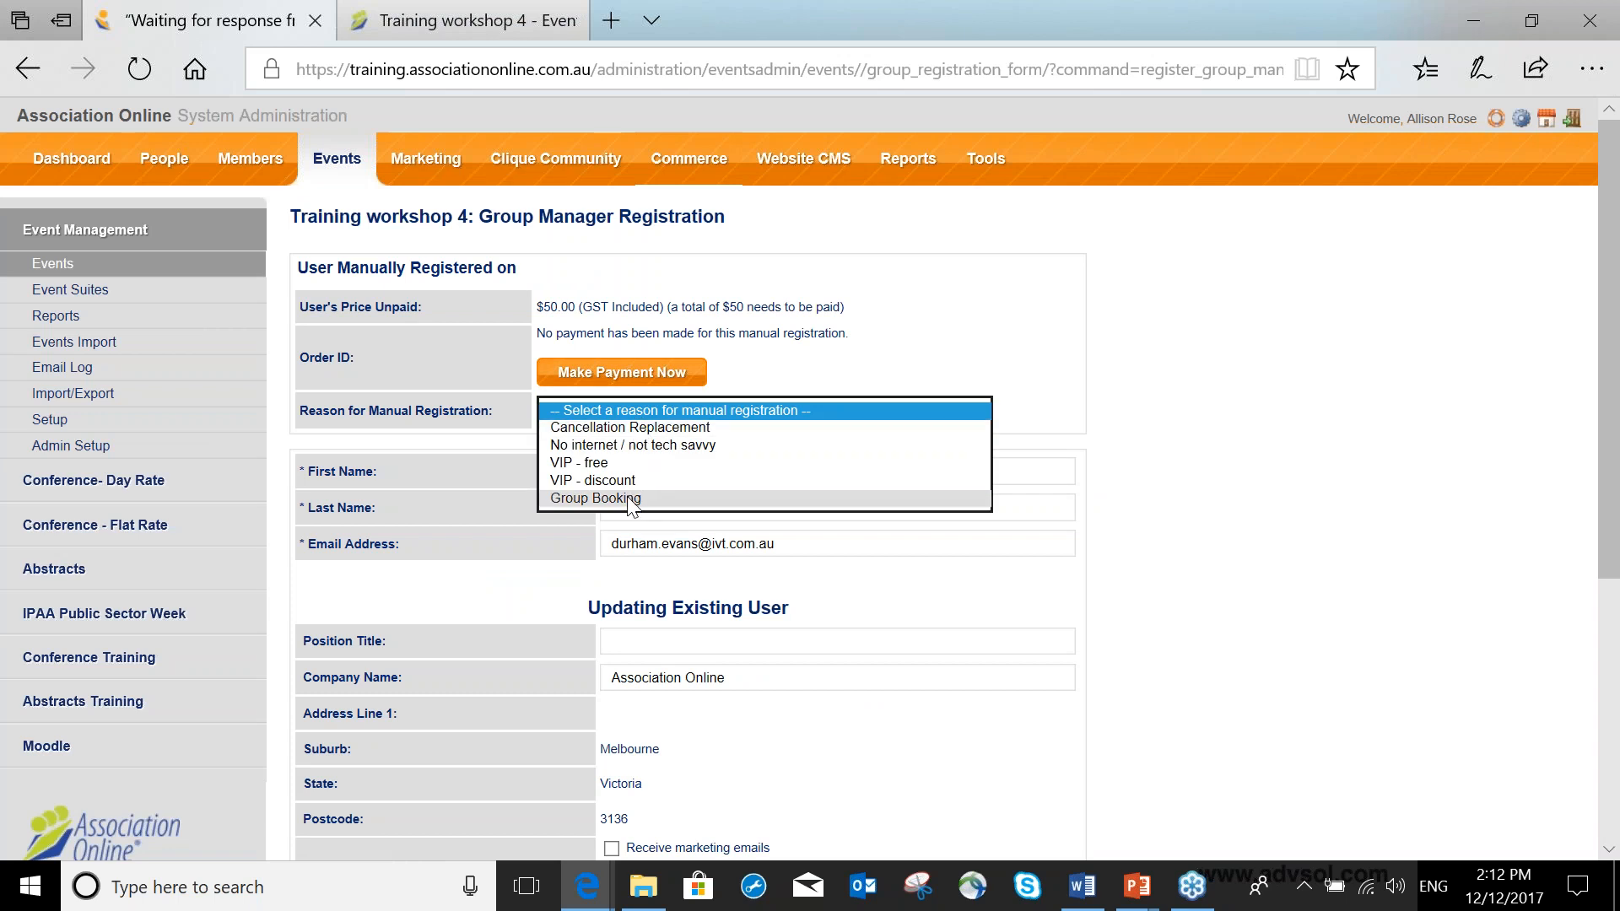
left_click(631, 498)
left_click(1026, 406)
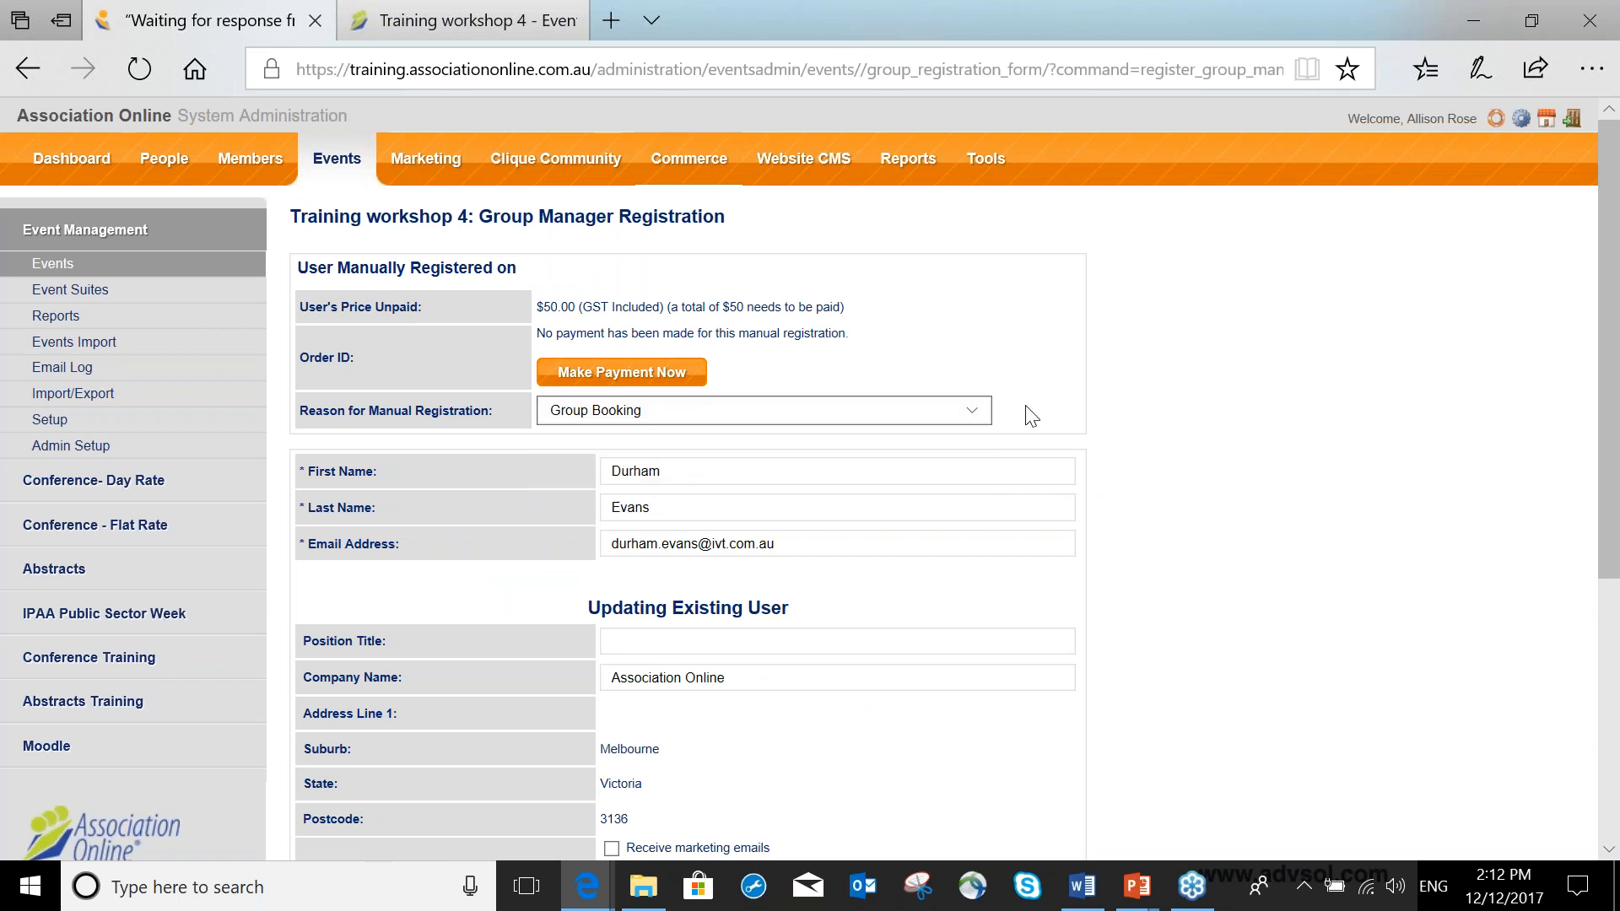
Decline the training manual, enter Gluten Free as the dietary requirement, and save the manager's registration.
scroll(818, 365, "down", 3)
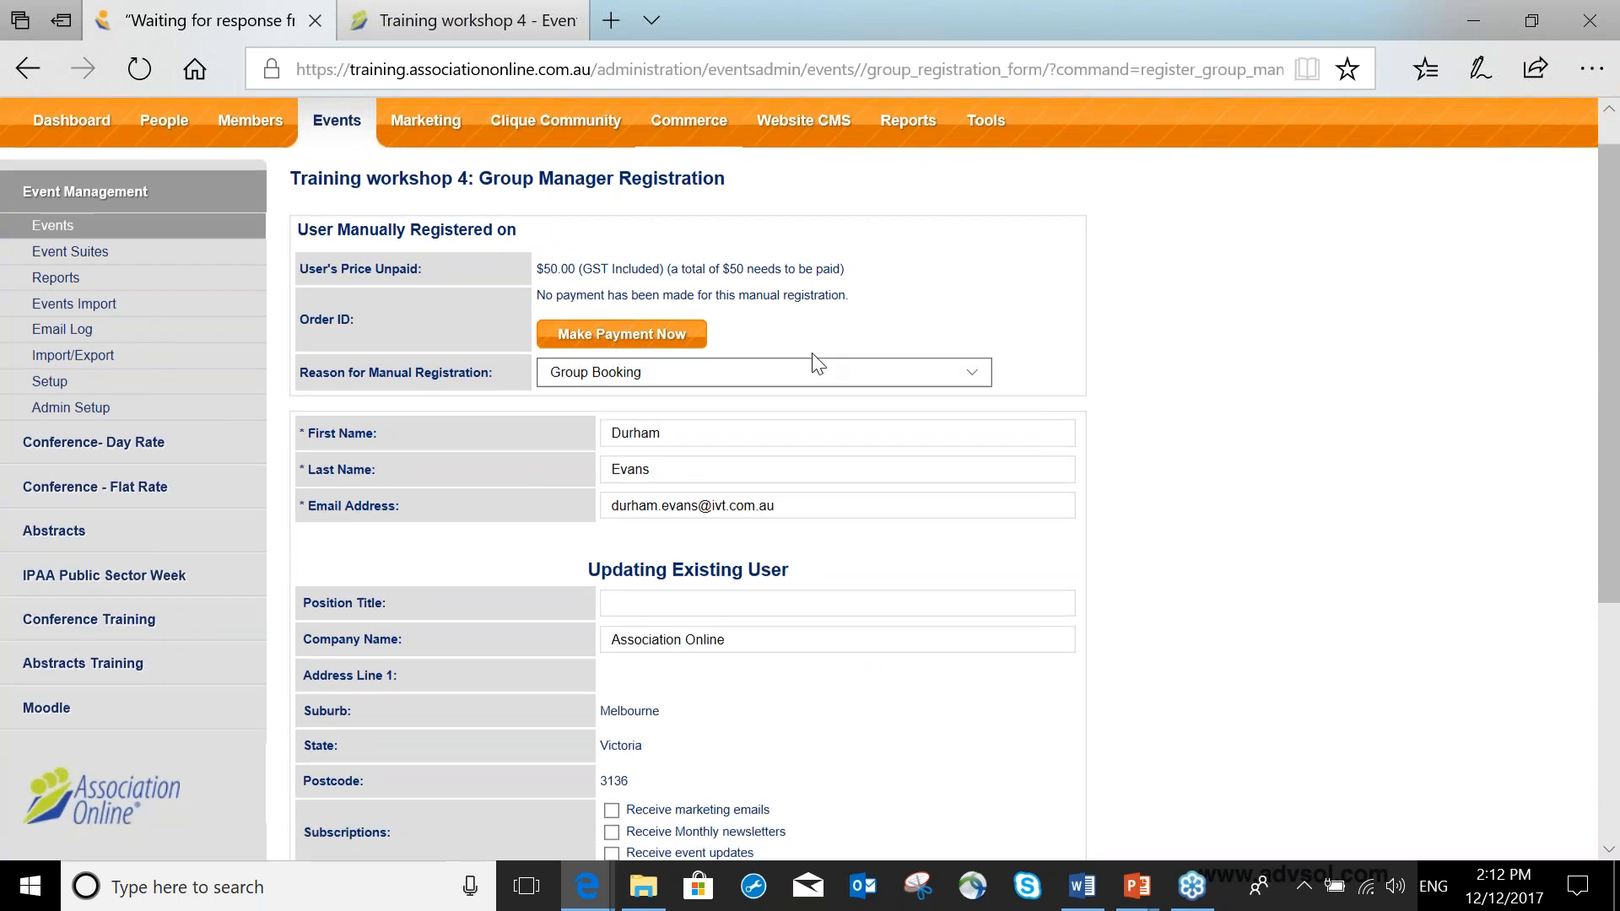
left_click(857, 730)
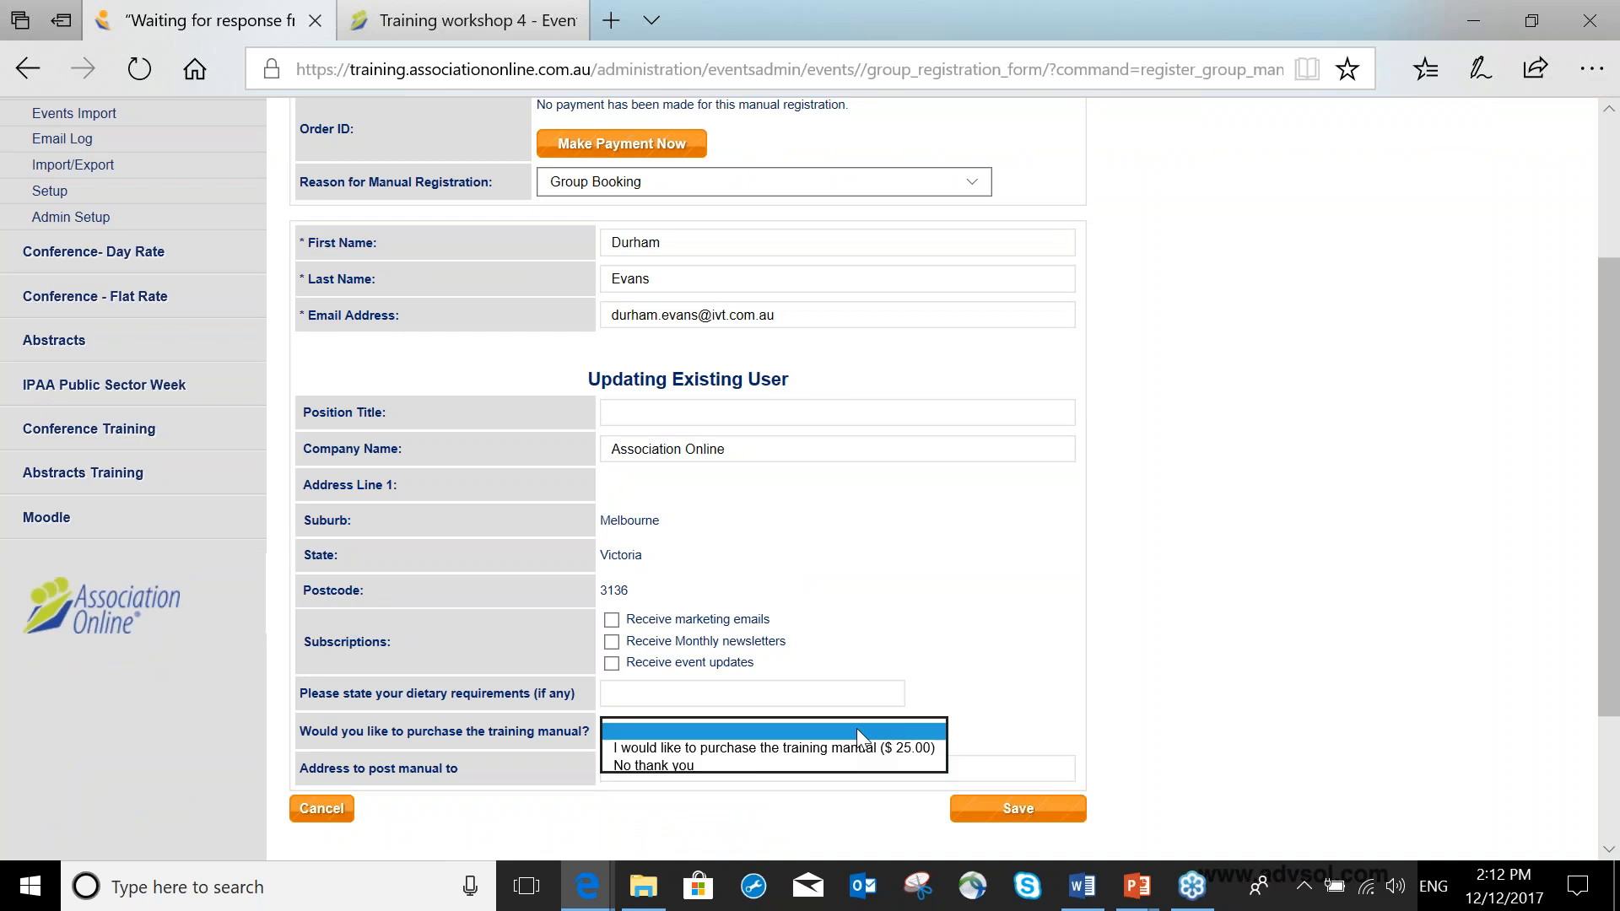
left_click(793, 765)
left_click(779, 692)
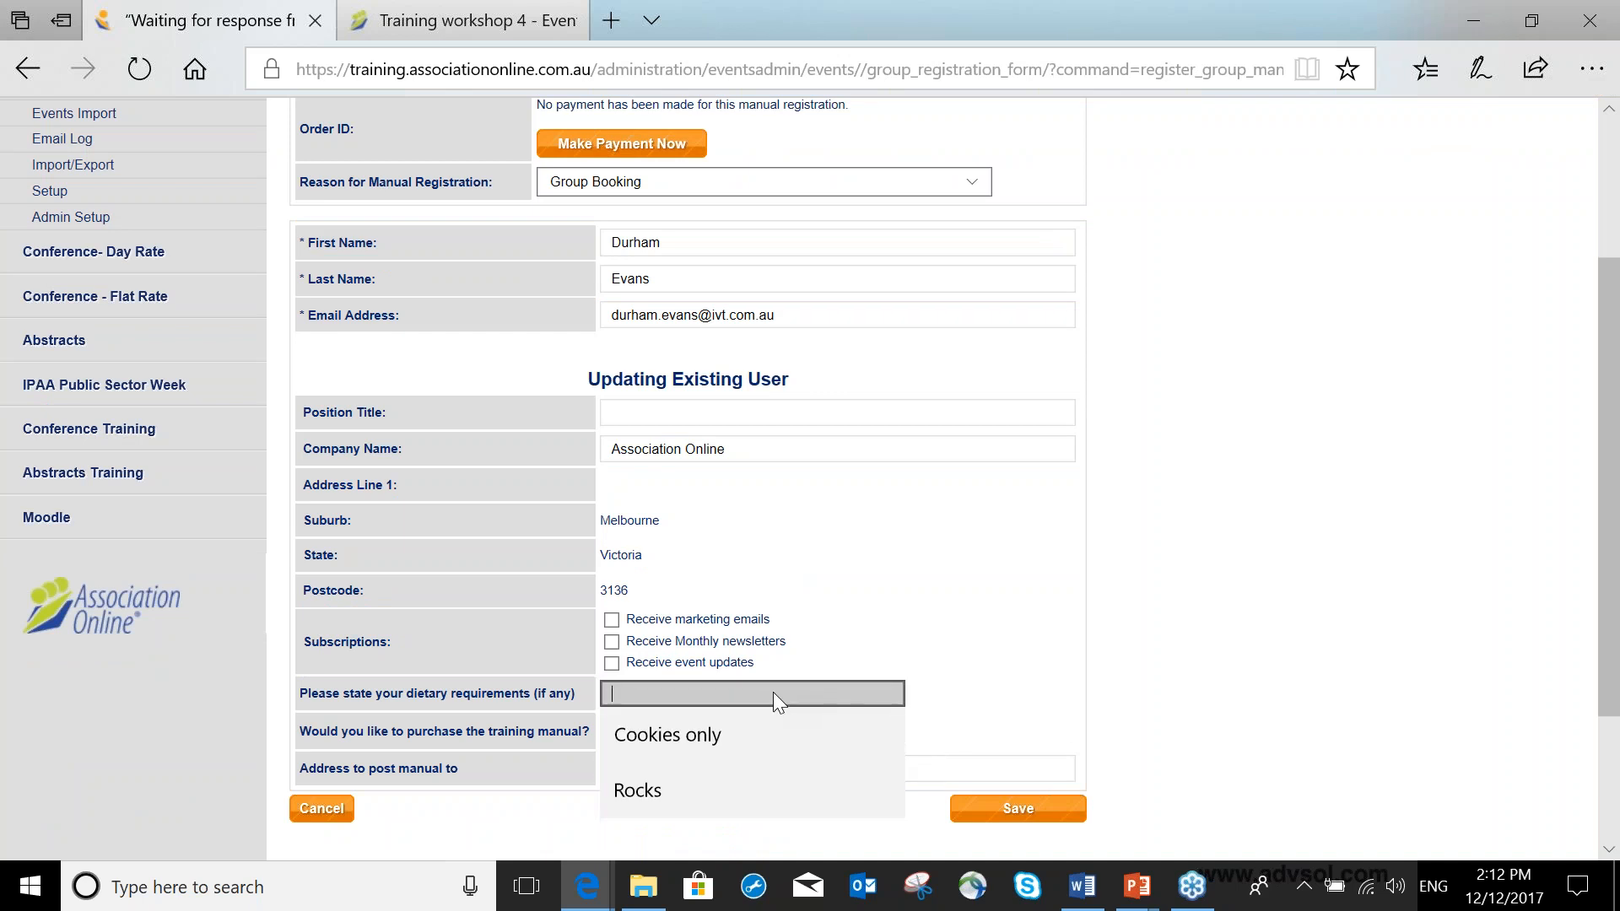
left_click(846, 581)
left_click(753, 695)
type("Gluten Free")
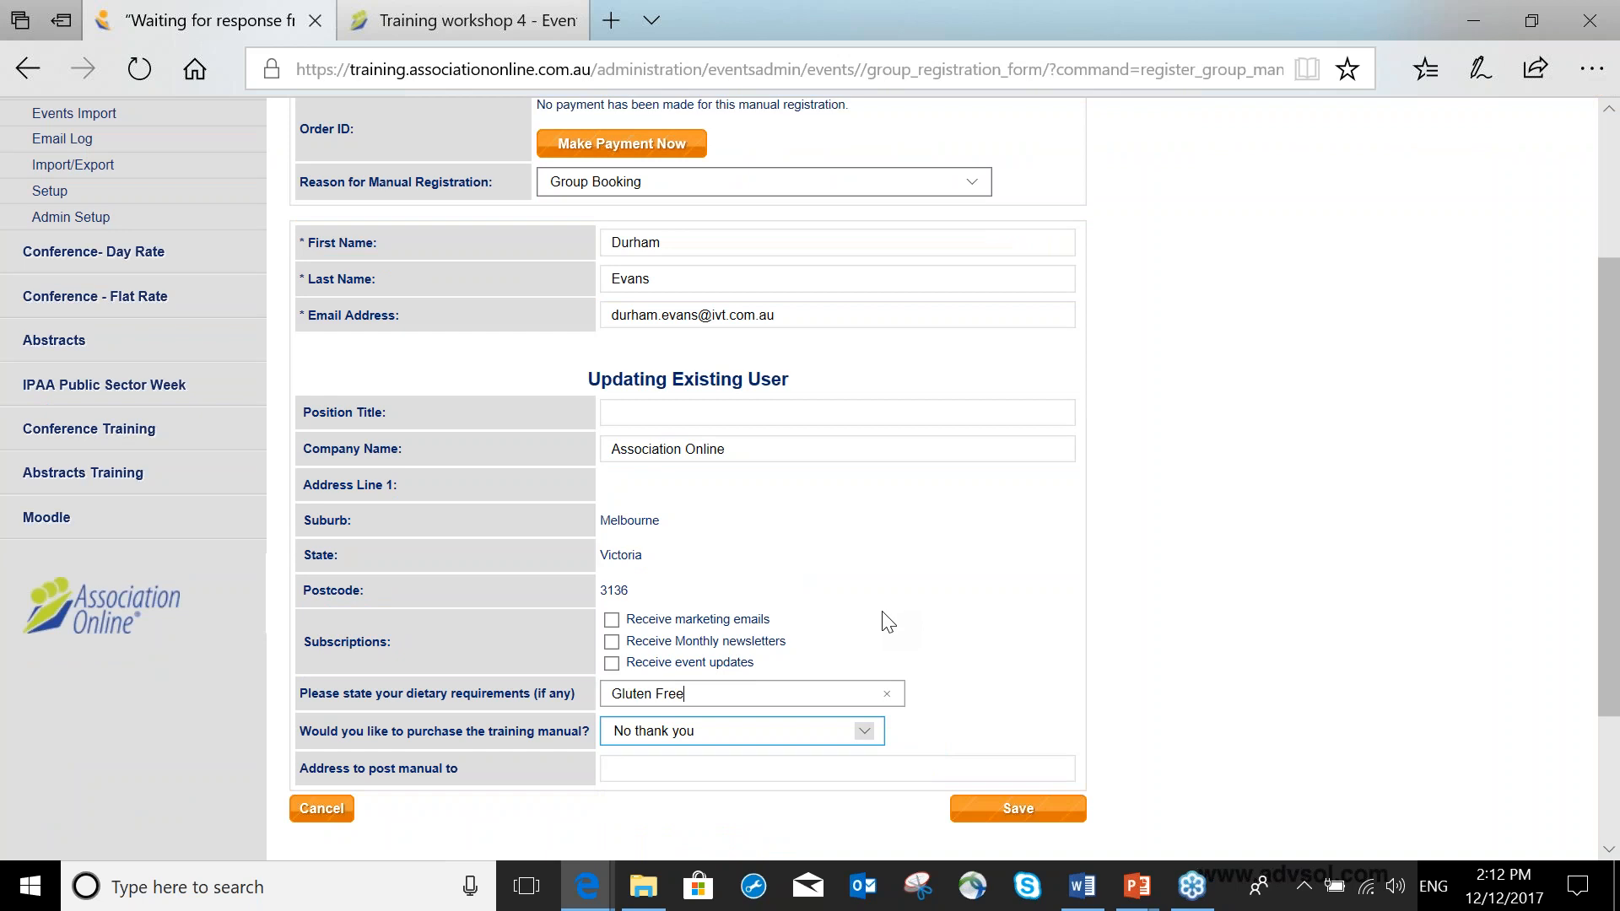
left_click(1062, 820)
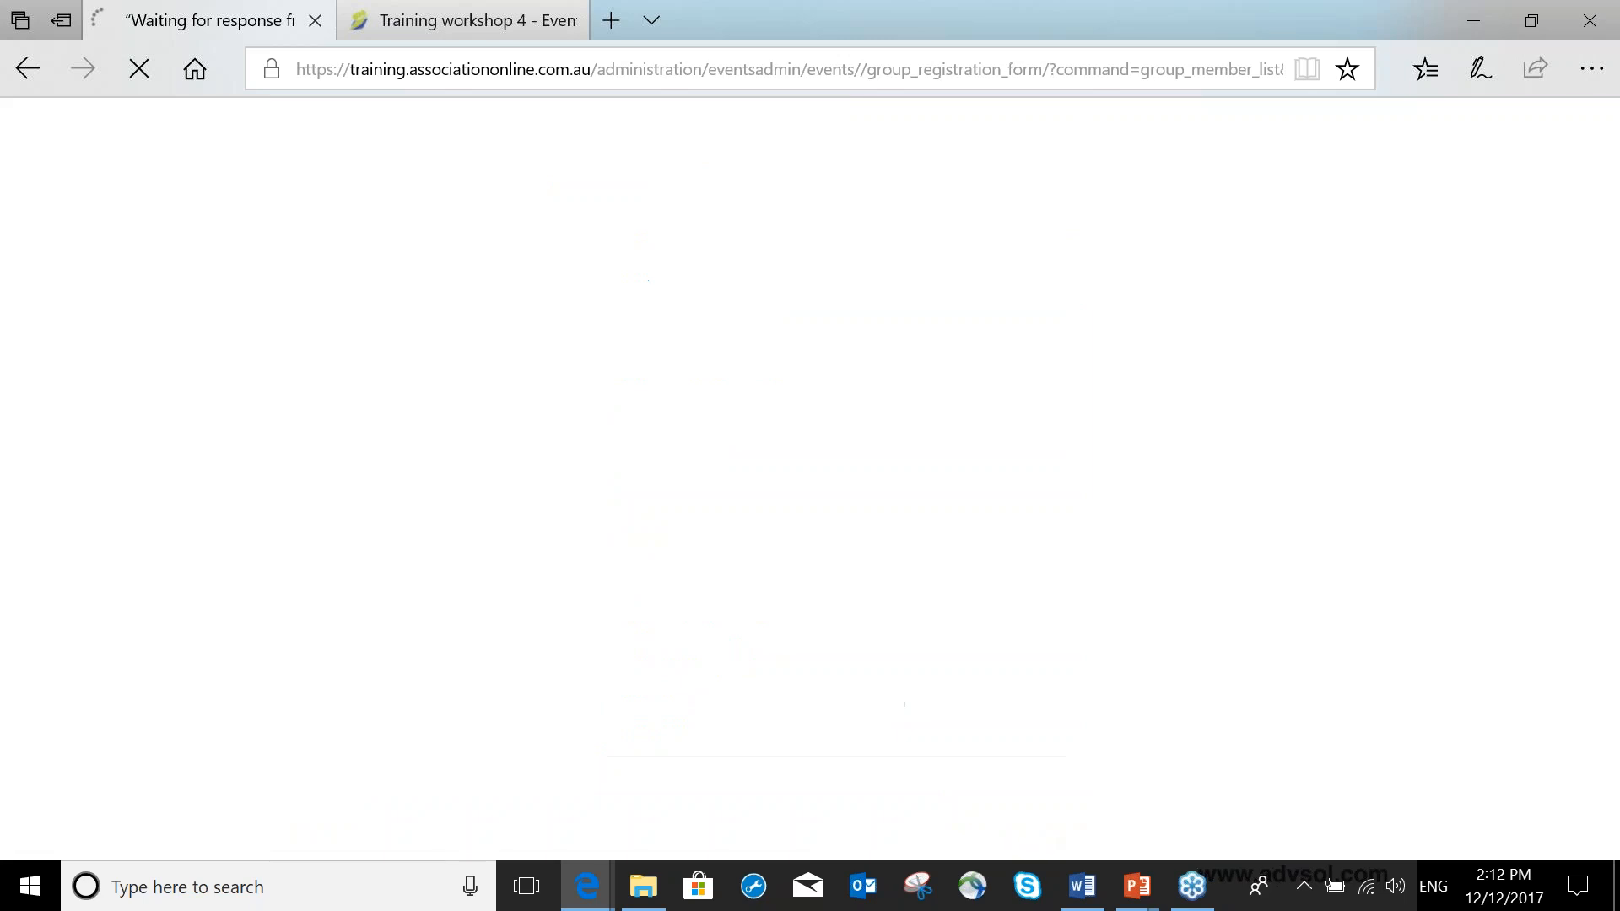
Review the group's payments needed and the list of group members.
scroll(827, 567, "down", 3)
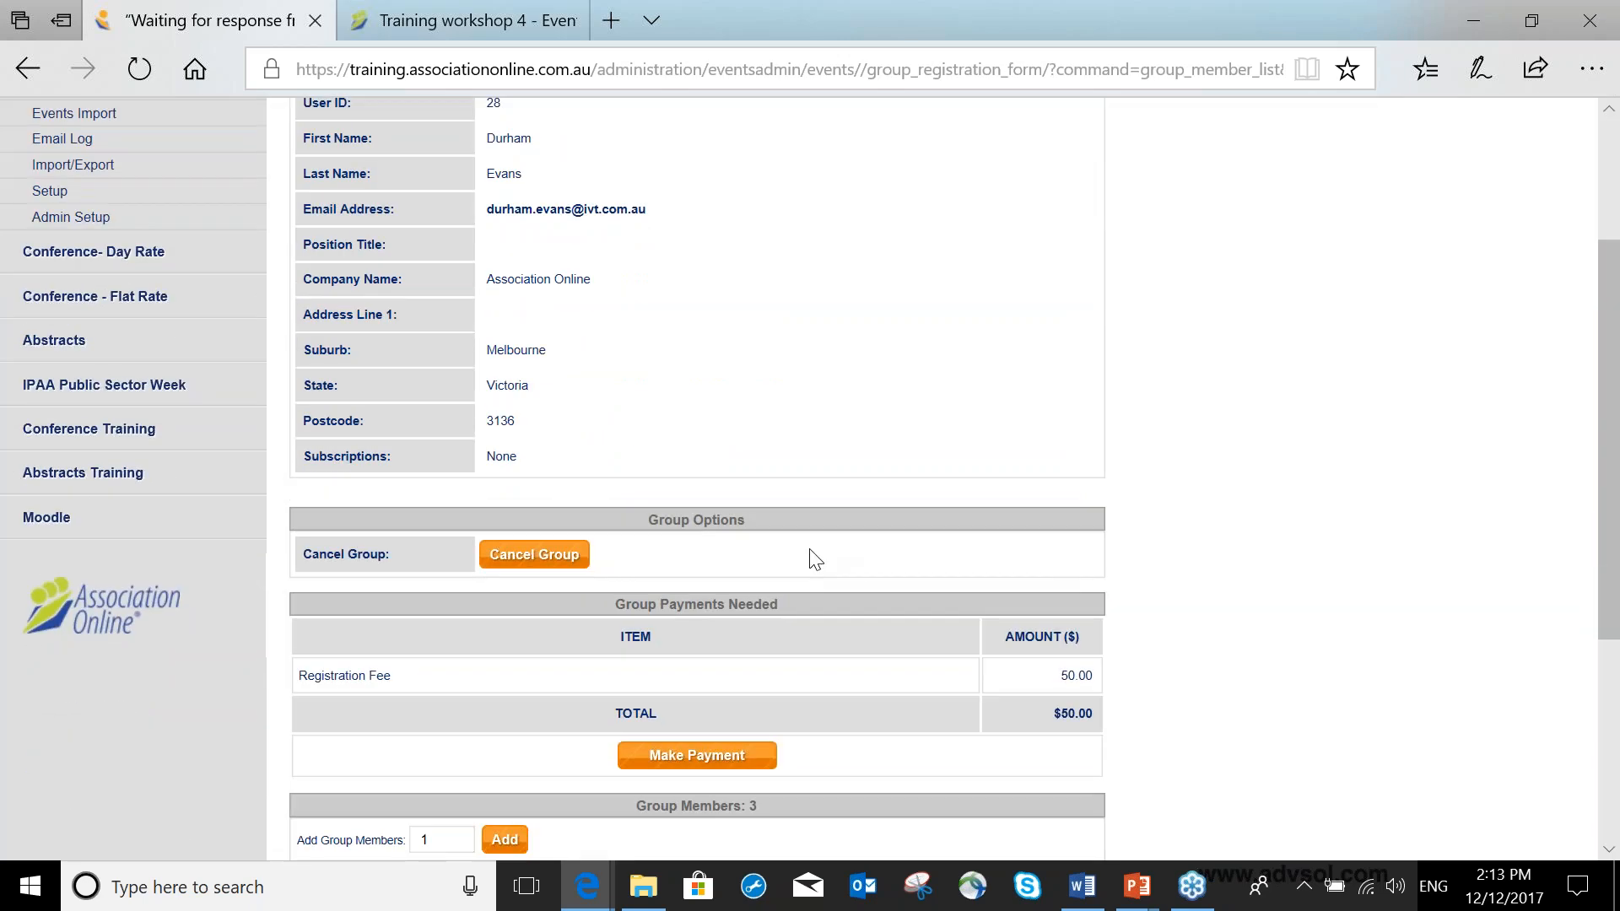
scroll(810, 550, "down", 3)
triple_click(797, 377)
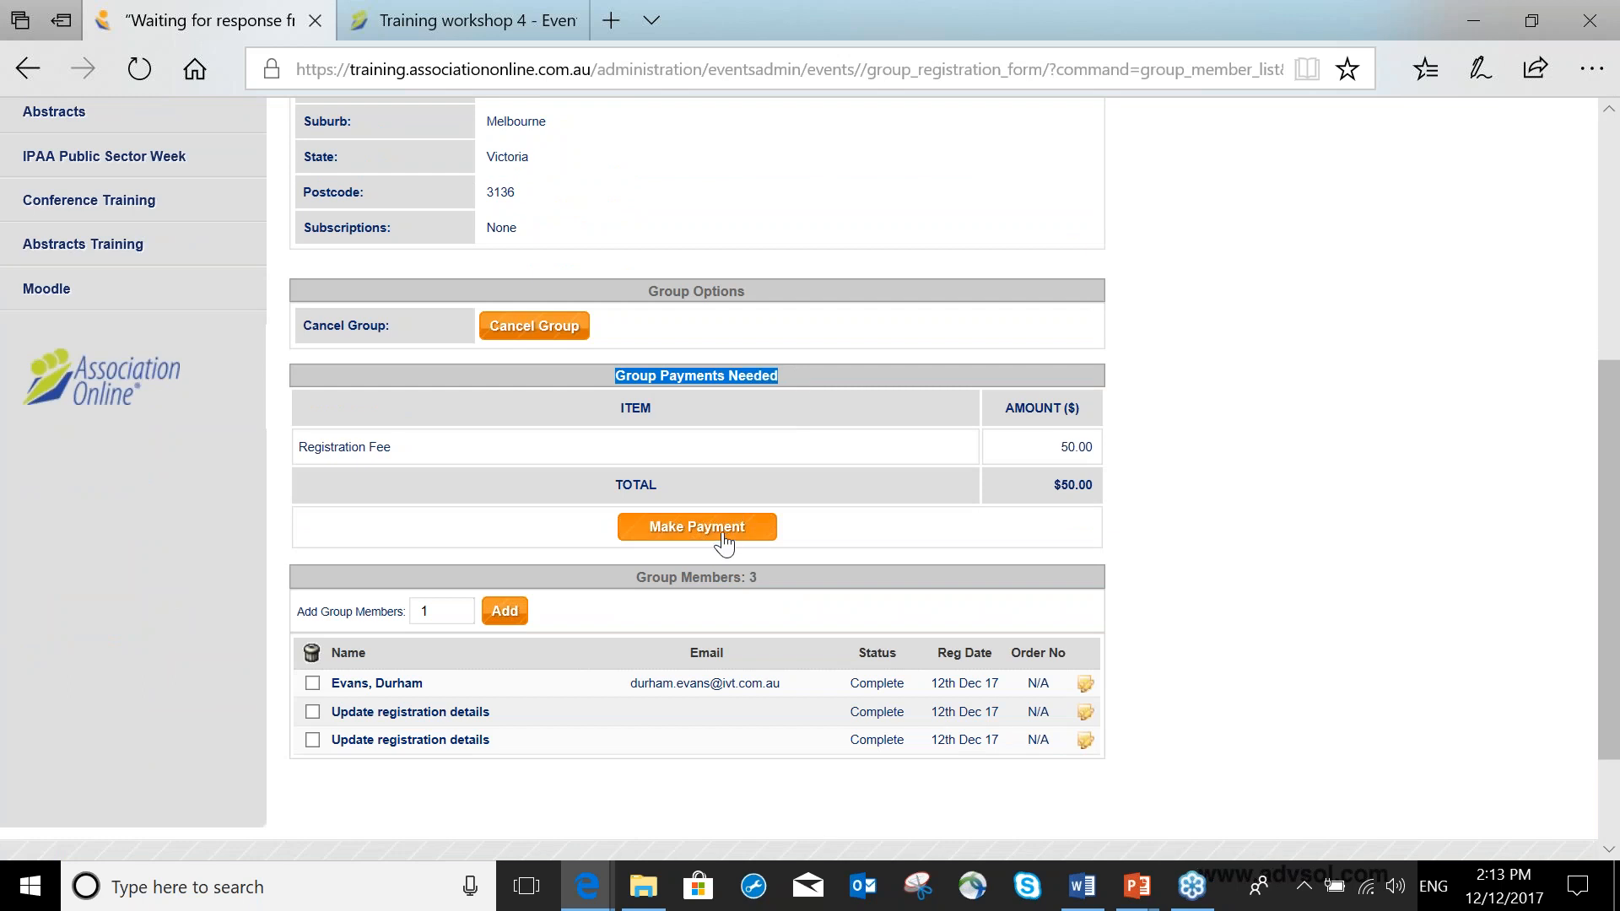
left_click(392, 447)
left_click_drag(391, 448, 317, 447)
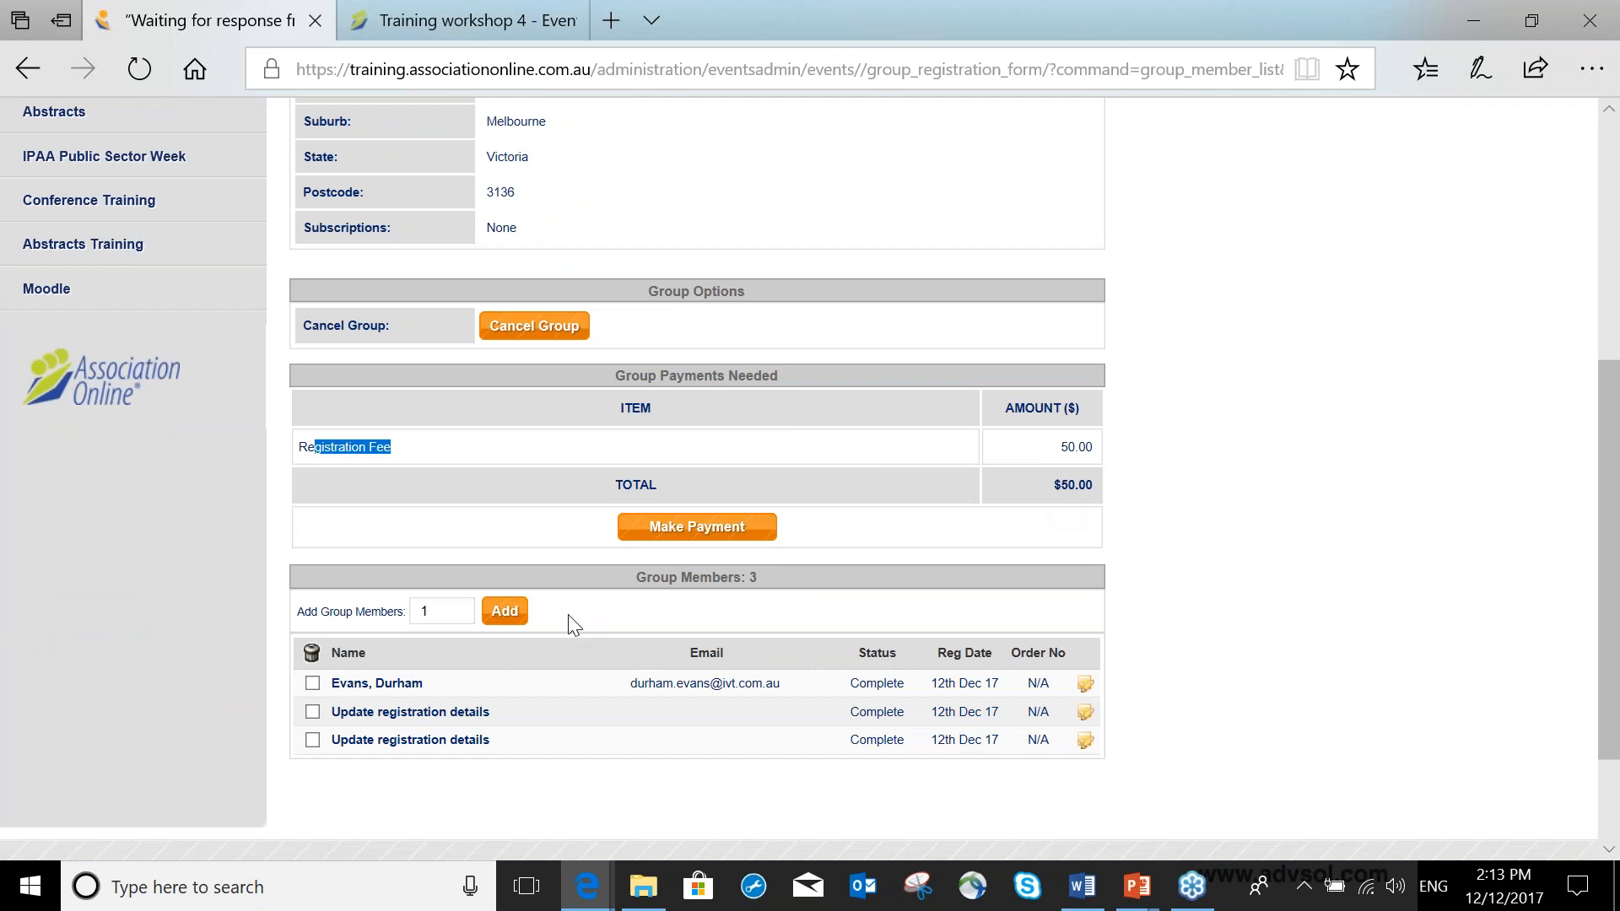
left_click_drag(635, 577, 788, 580)
scroll(655, 604, "down", 2)
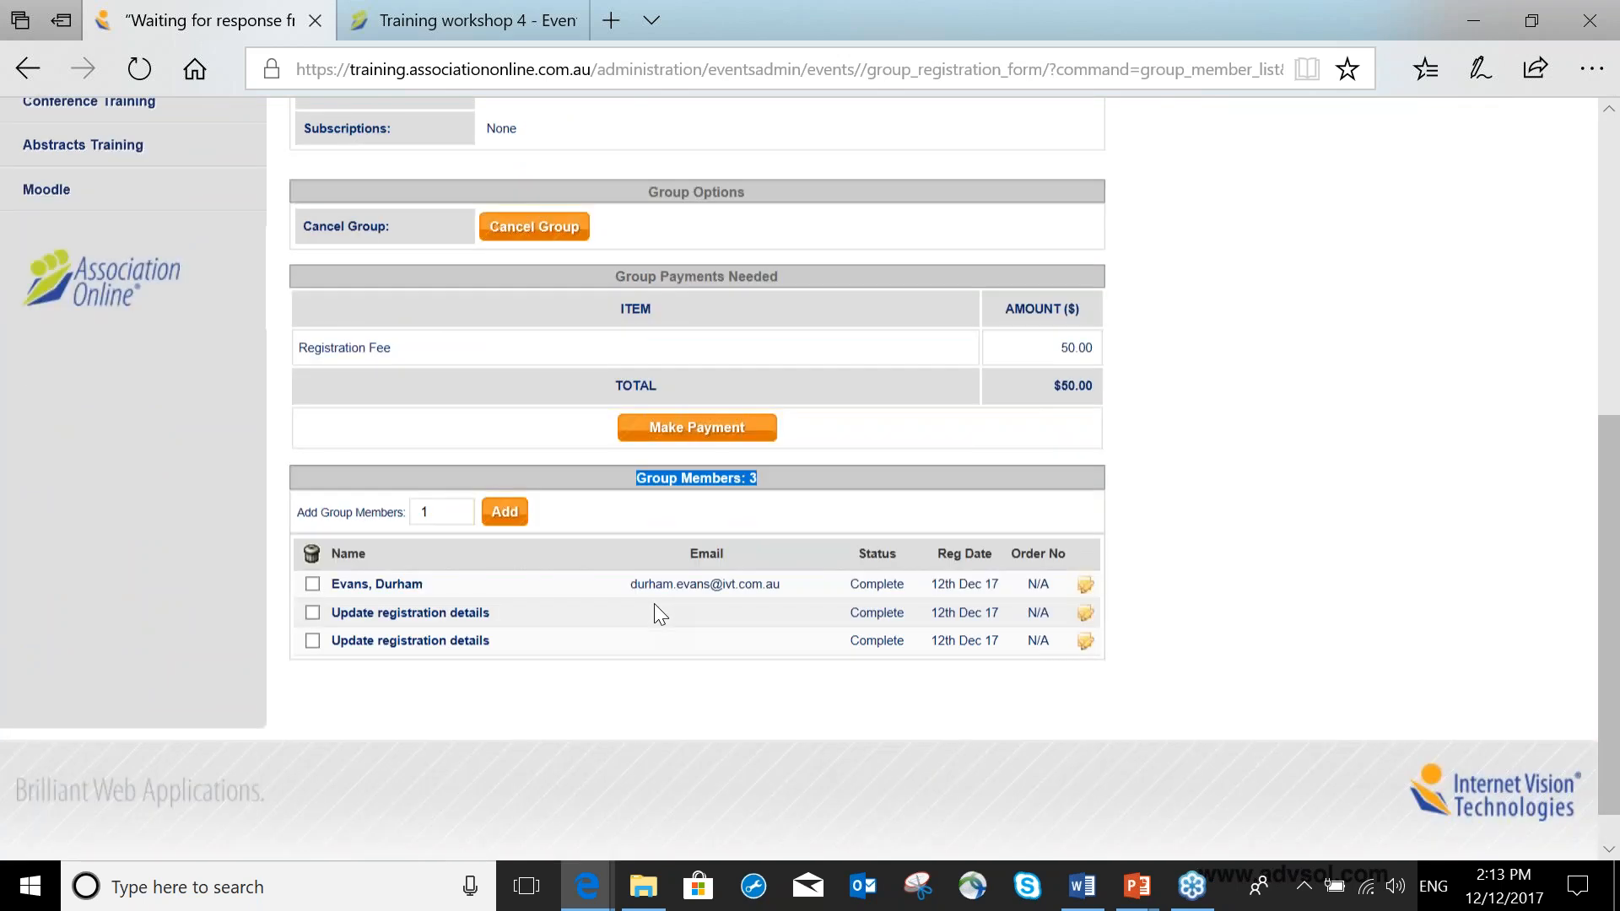
left_click(452, 493)
left_click(504, 498)
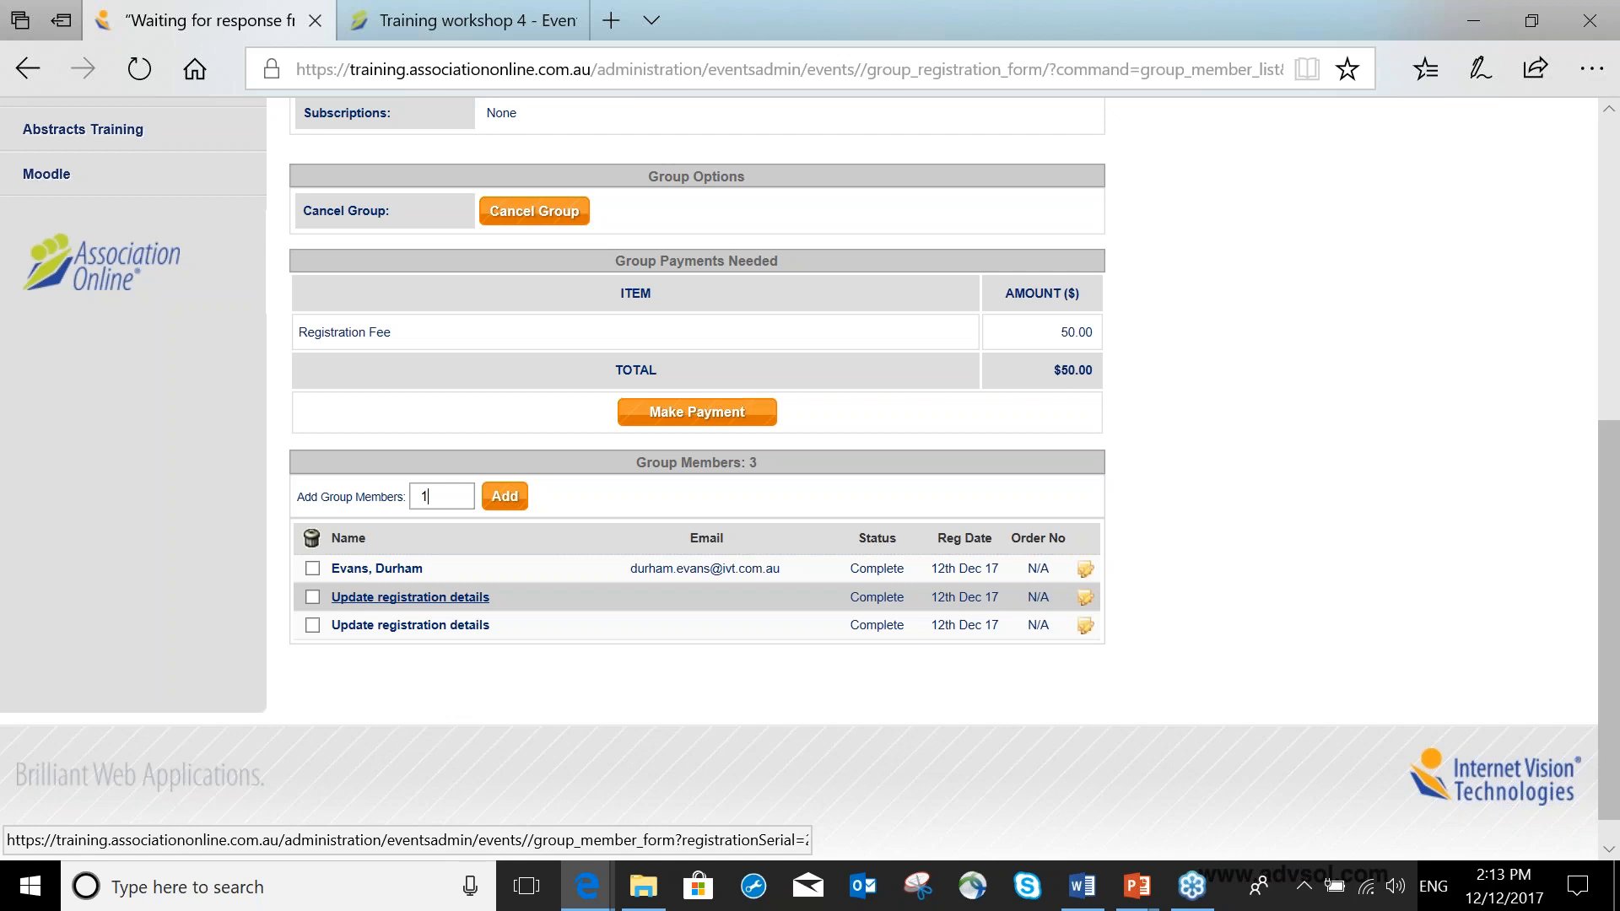
Assign an existing user, found by name, to the anonymous group member with reason Group Booking and save.
left_click(430, 599)
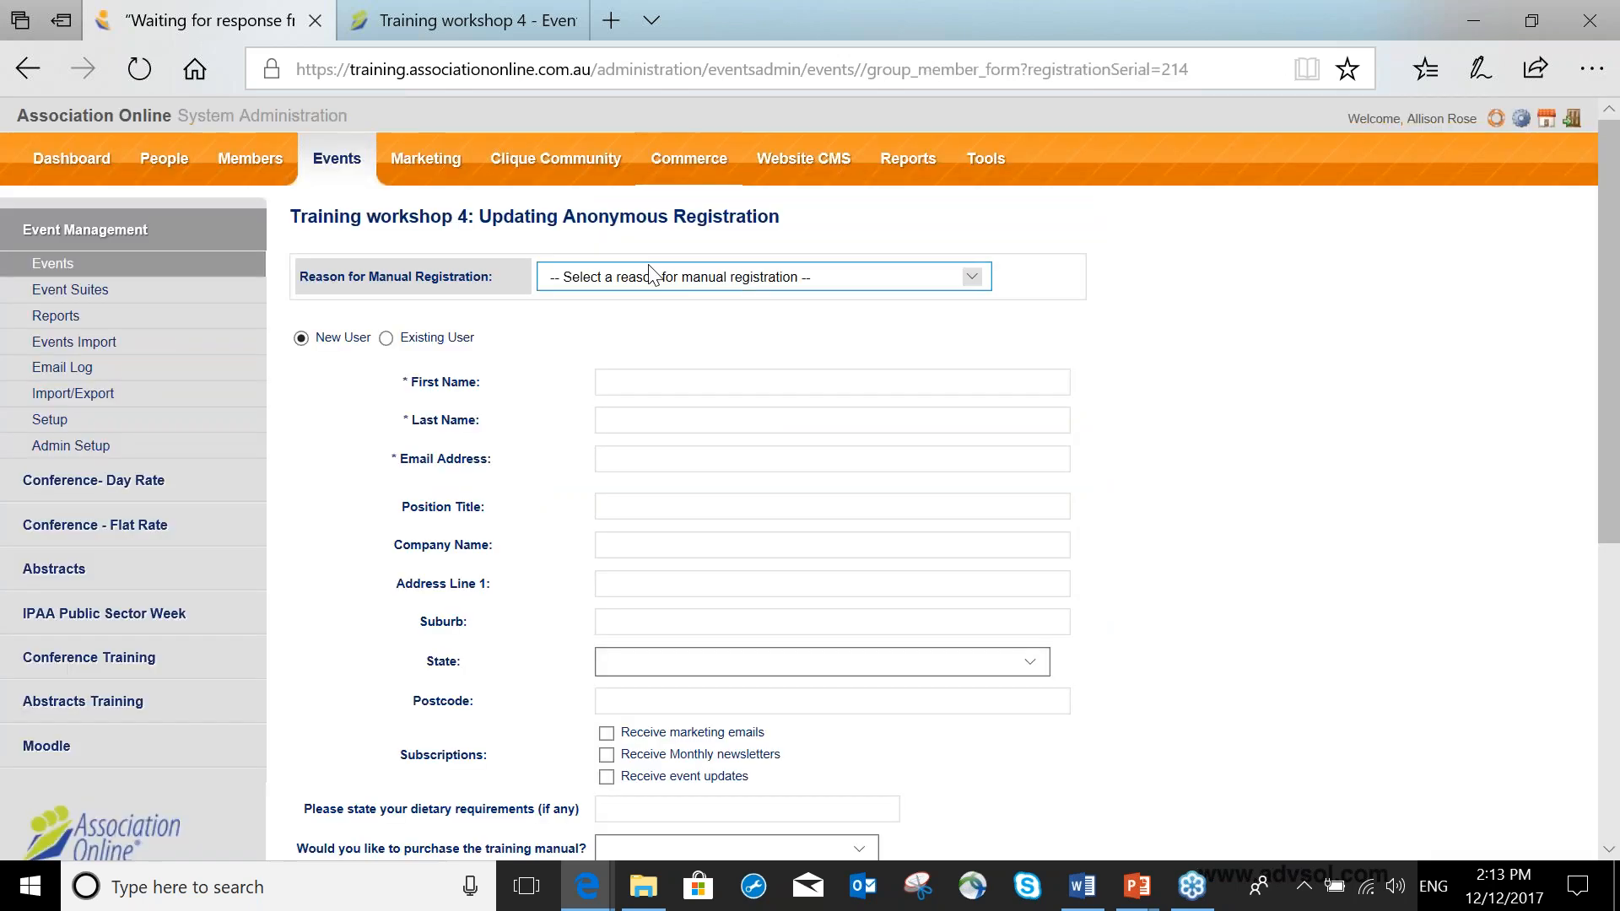
left_click(651, 276)
left_click(620, 363)
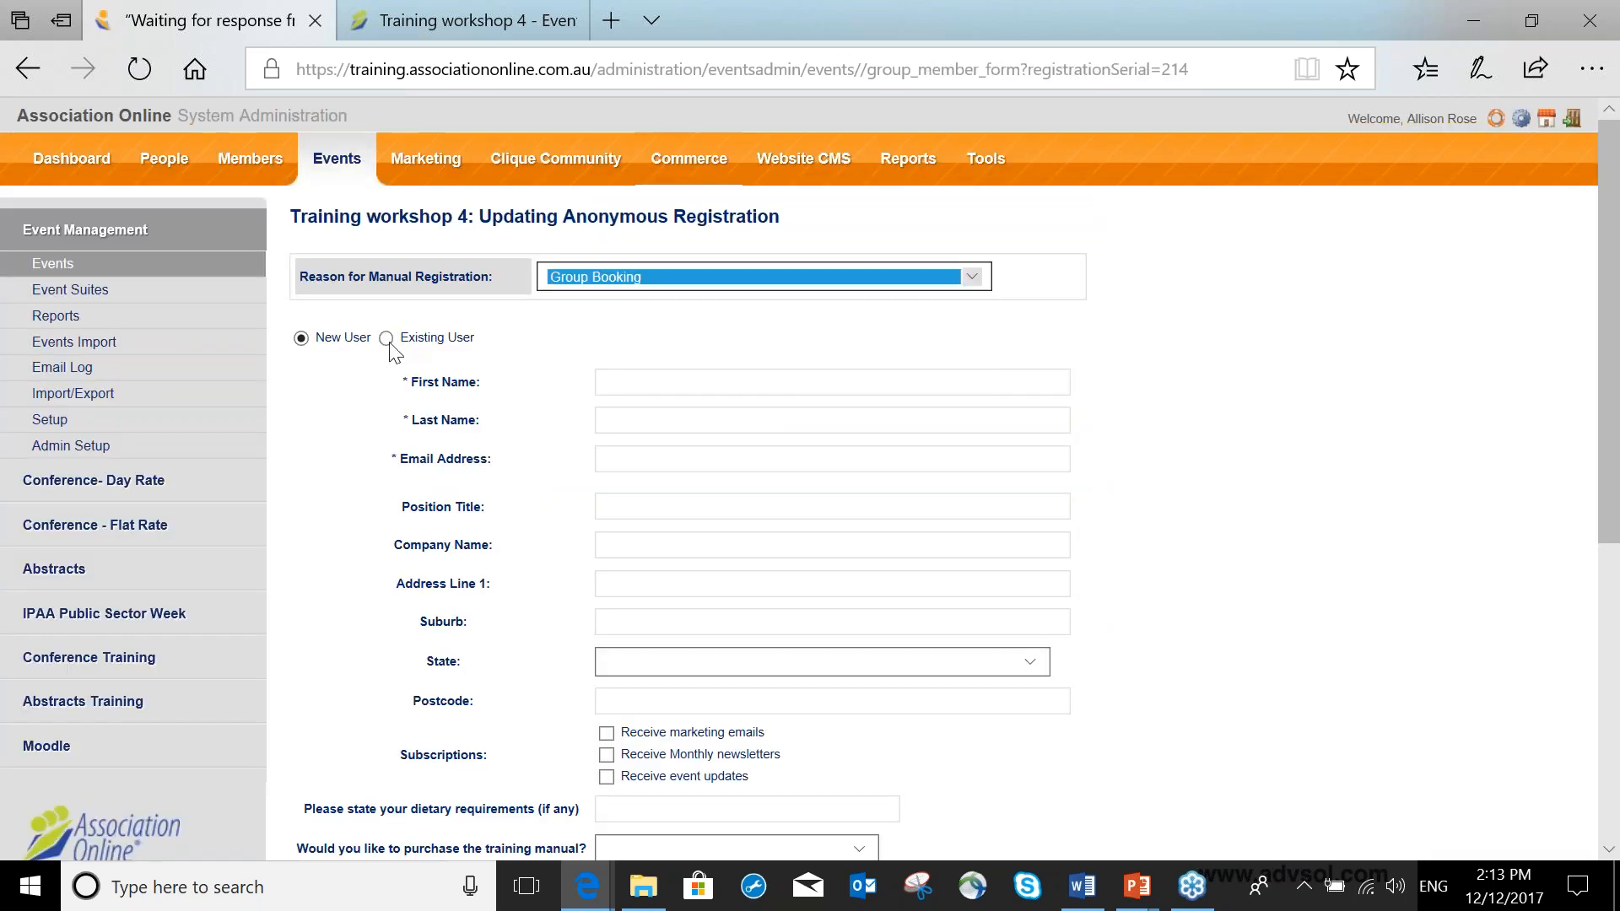
left_click(386, 338)
left_click(545, 444)
type("allison")
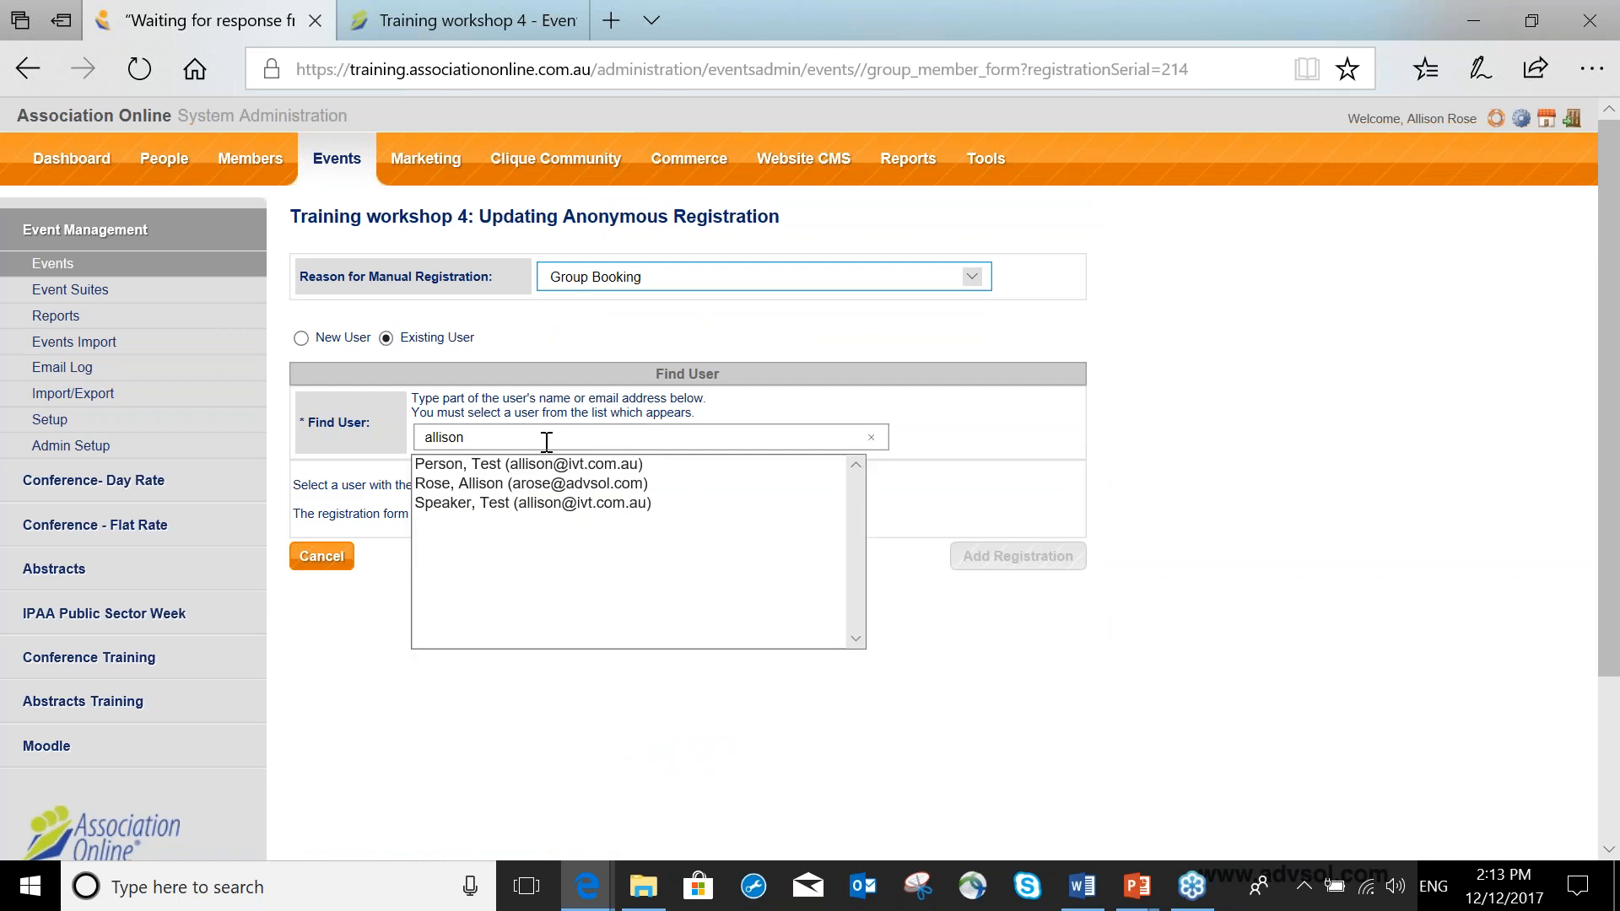
left_click(531, 484)
scroll(1063, 563, "down", 1)
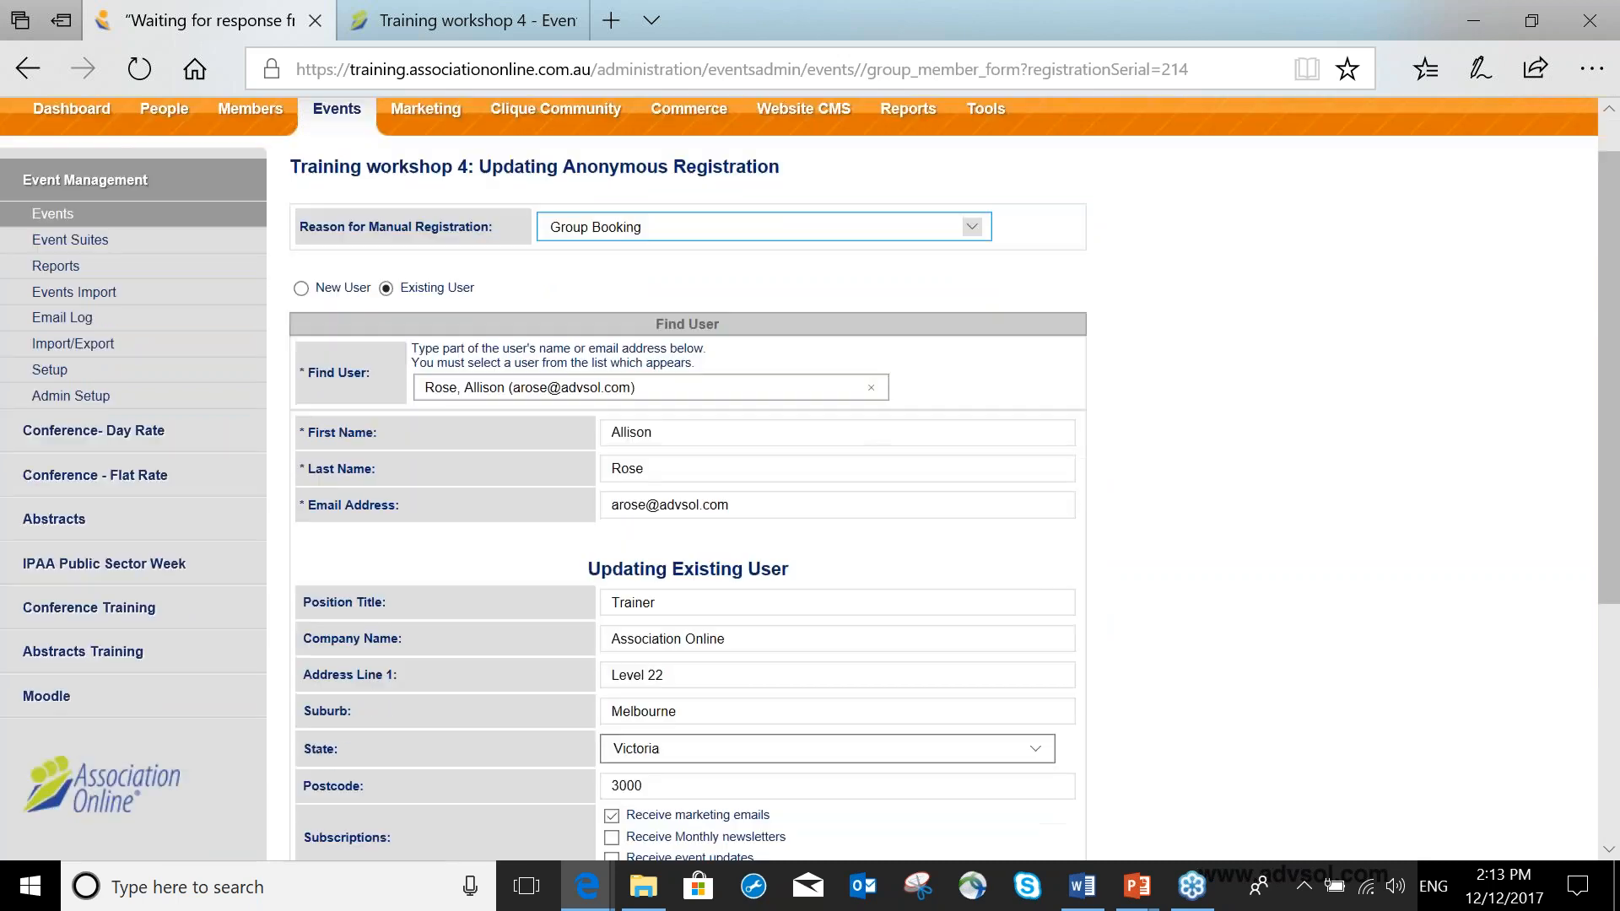
scroll(1030, 723, "down", 5)
left_click(1025, 713)
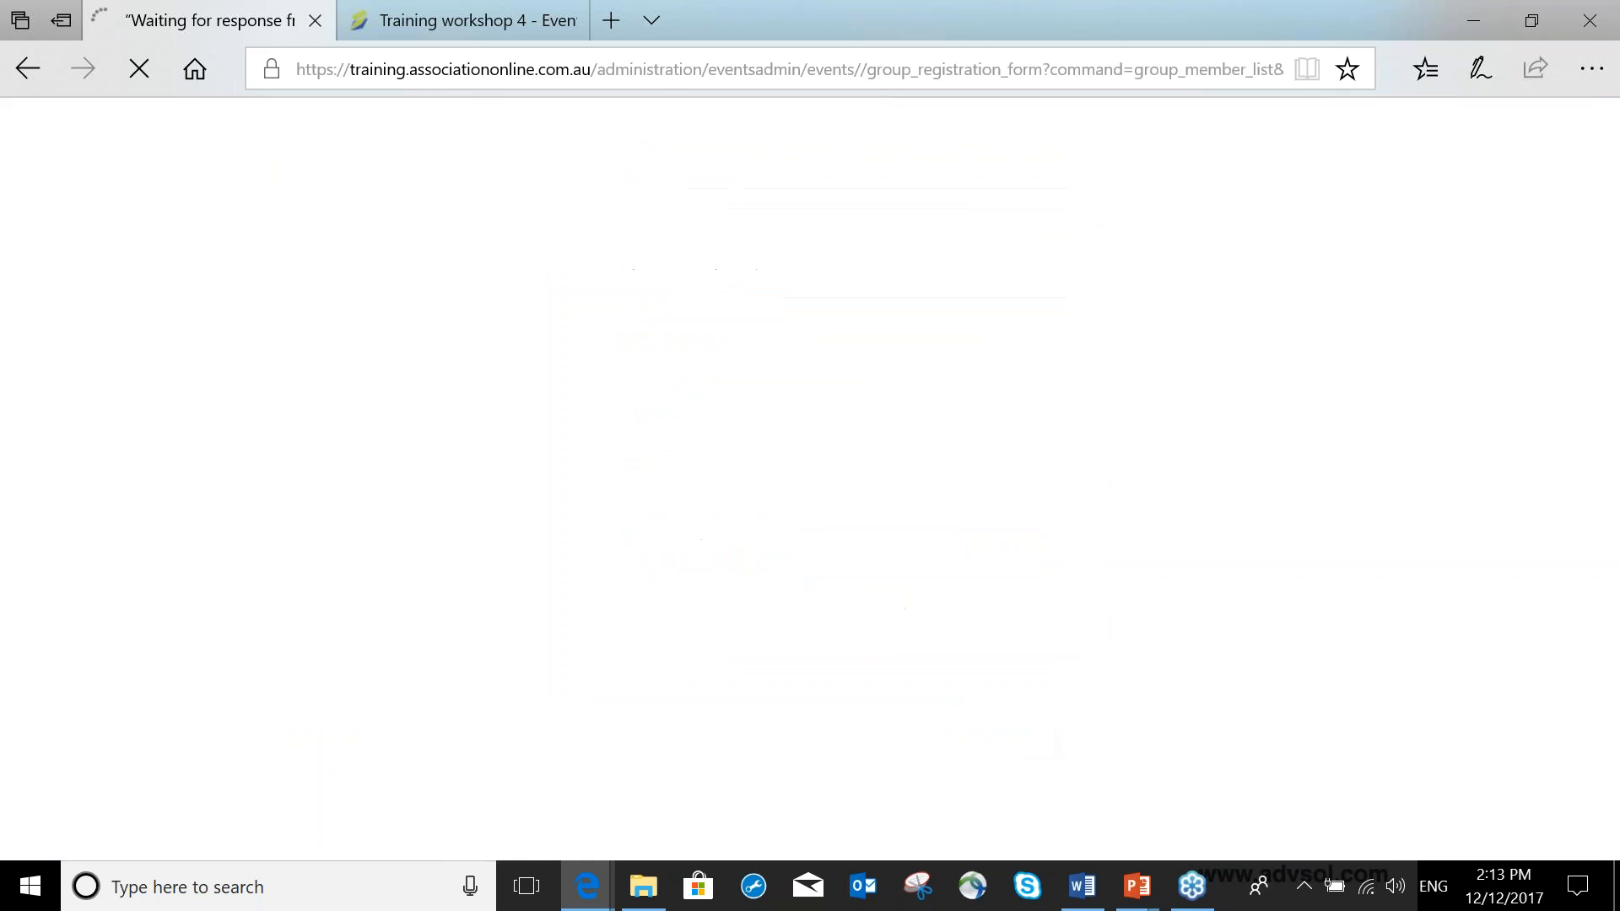
Make a Direct Deposit payment for the group's two registration fees and submit the order.
scroll(948, 465, "down", 5)
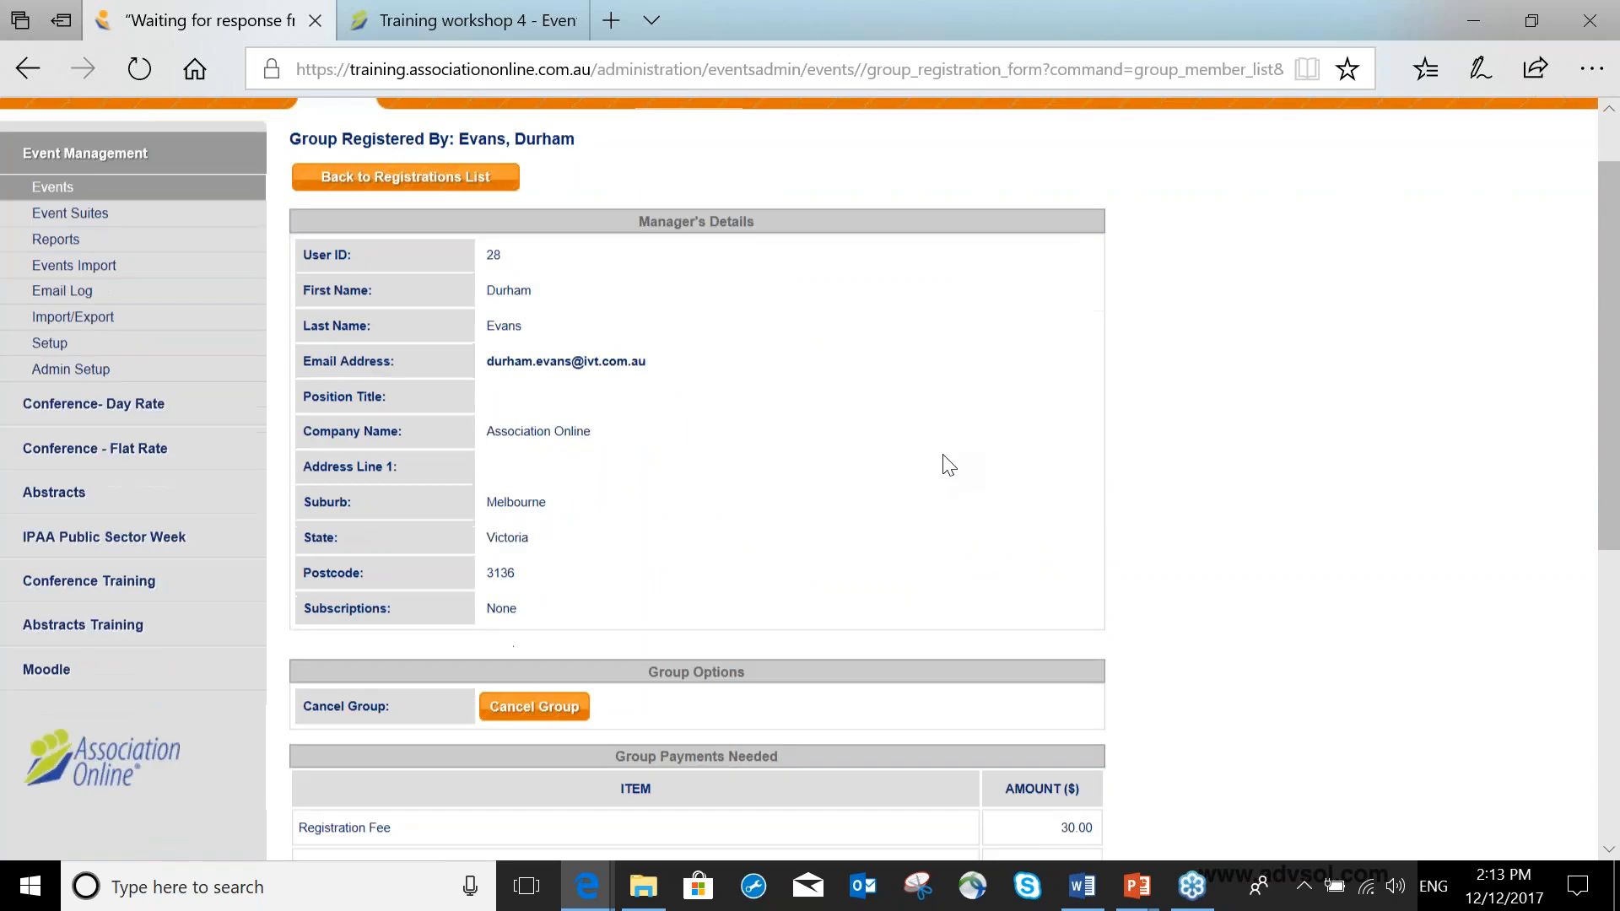
scroll(949, 464, "down", 2)
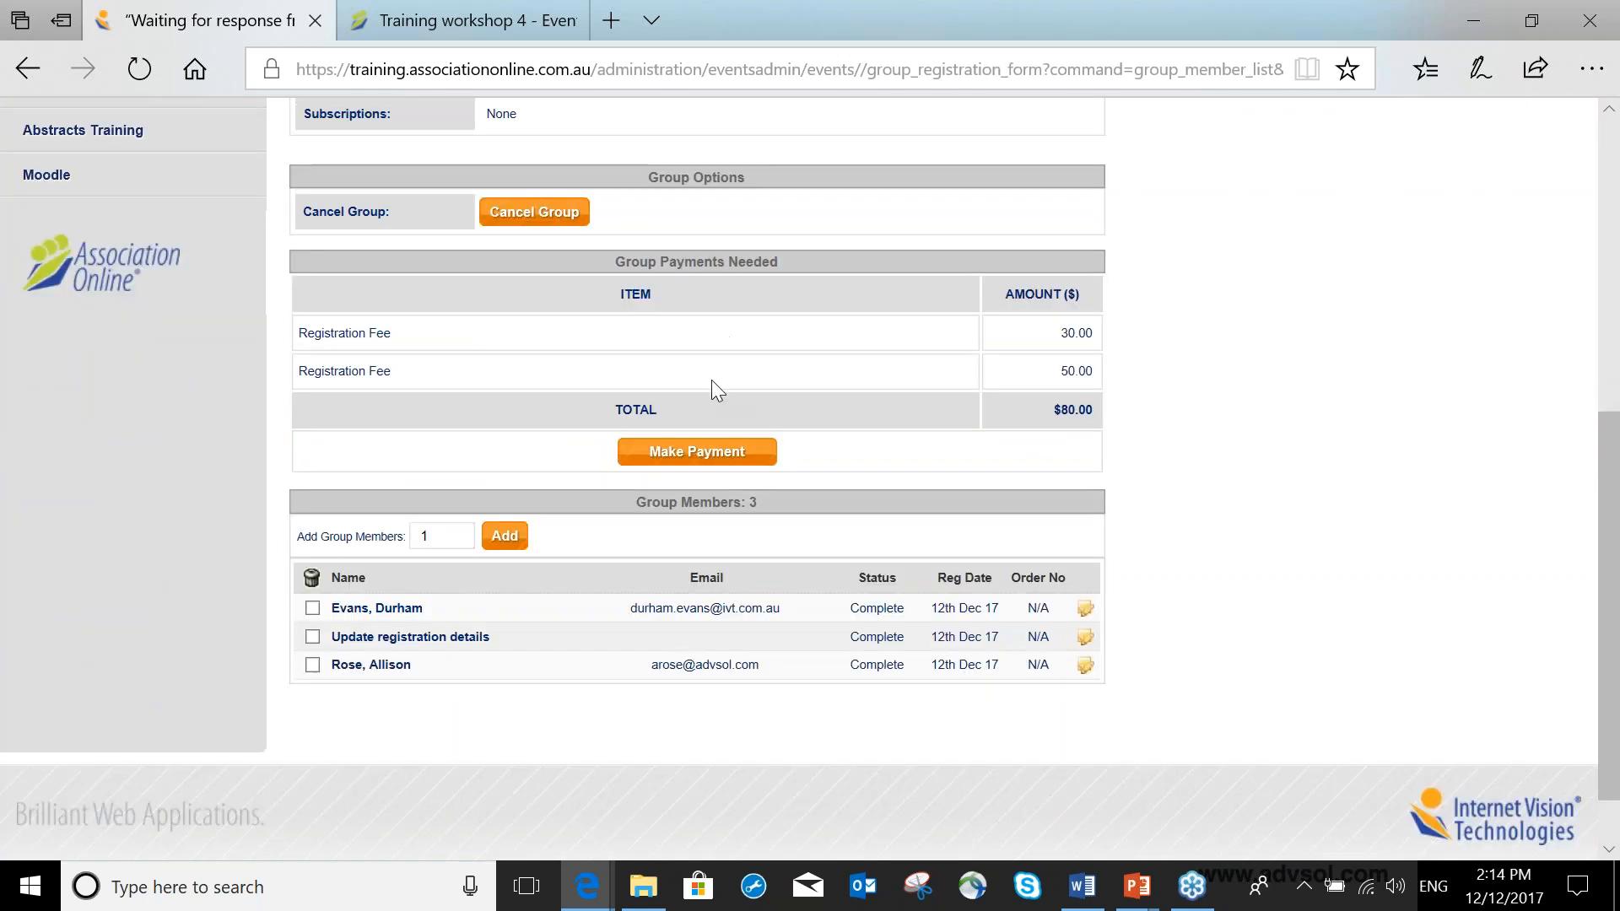
left_click_drag(1061, 337, 1120, 340)
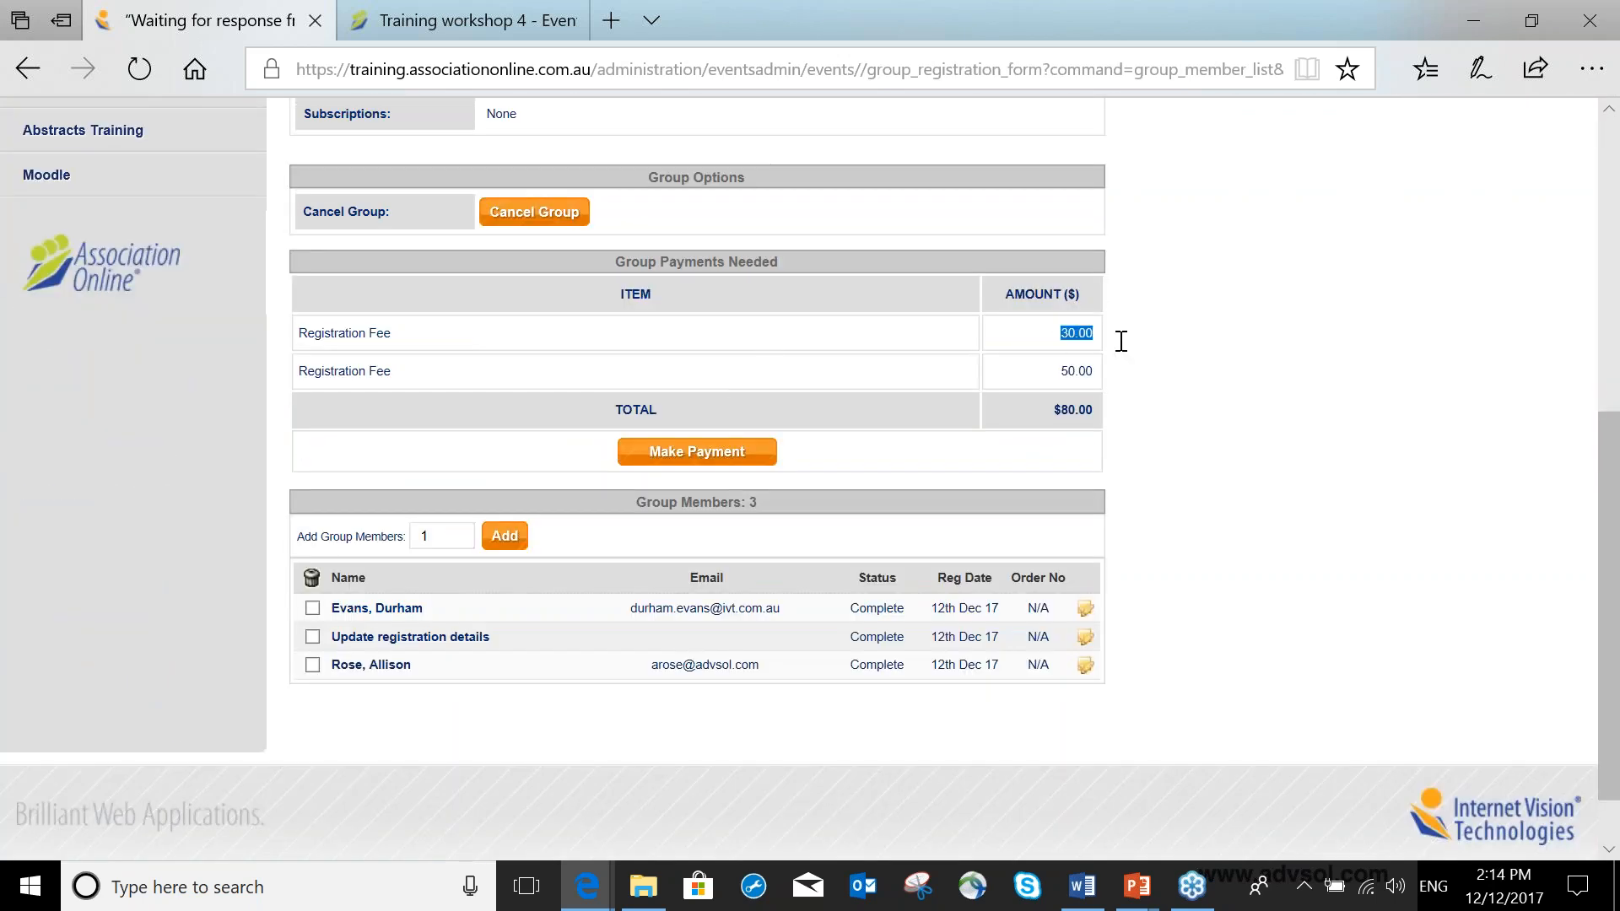
left_click(1056, 373)
double_click(1063, 372)
left_click(706, 462)
left_click(695, 571)
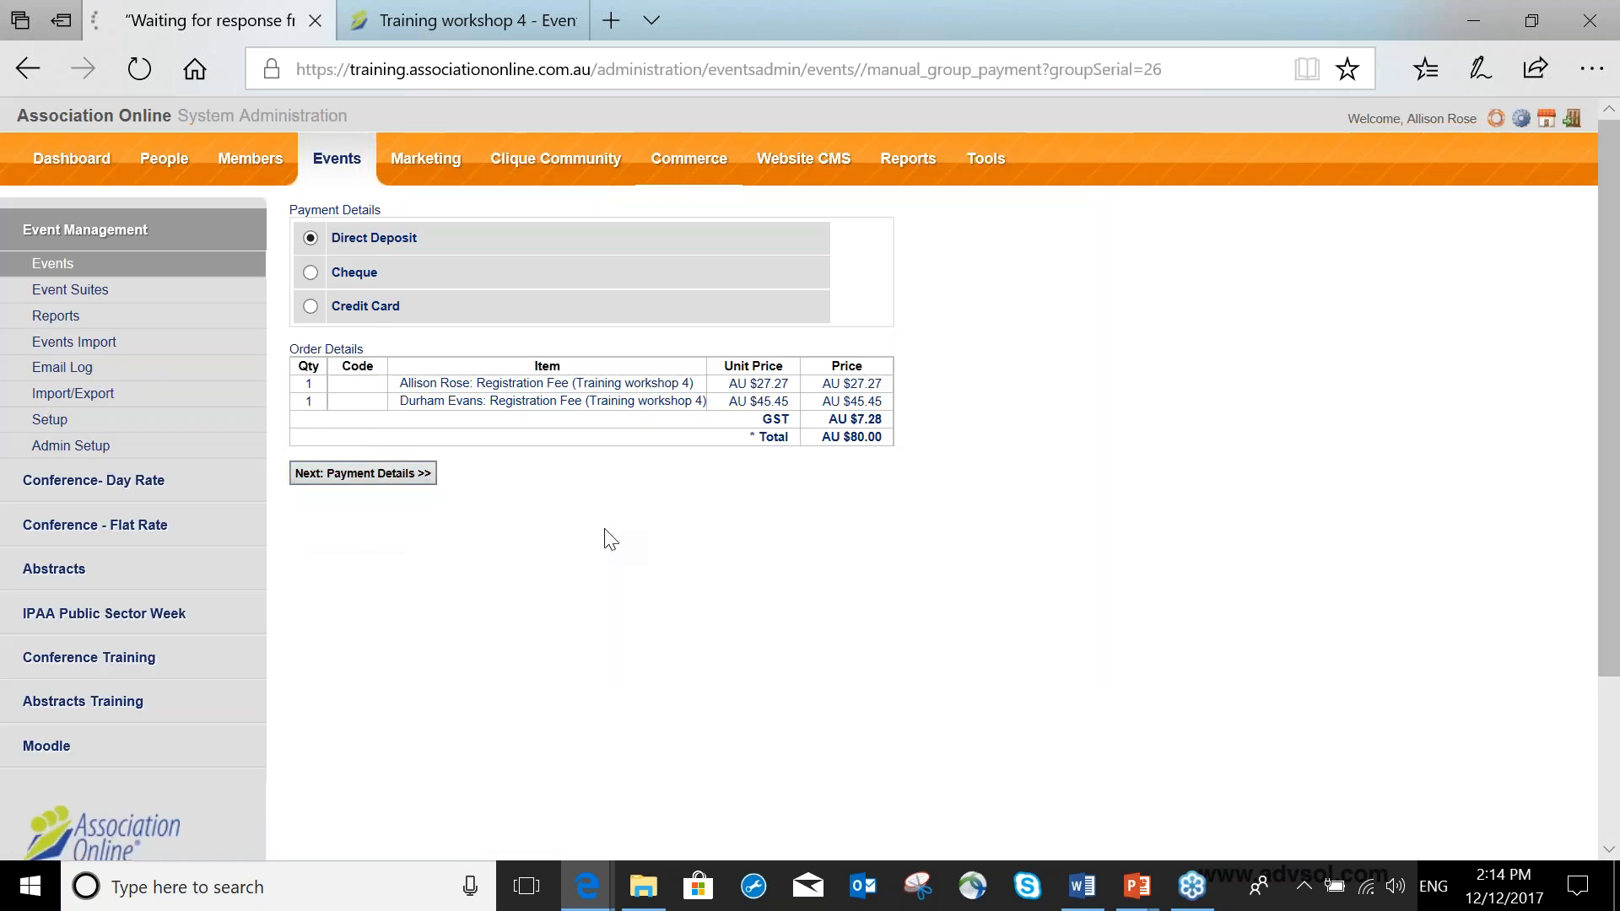
left_click(393, 478)
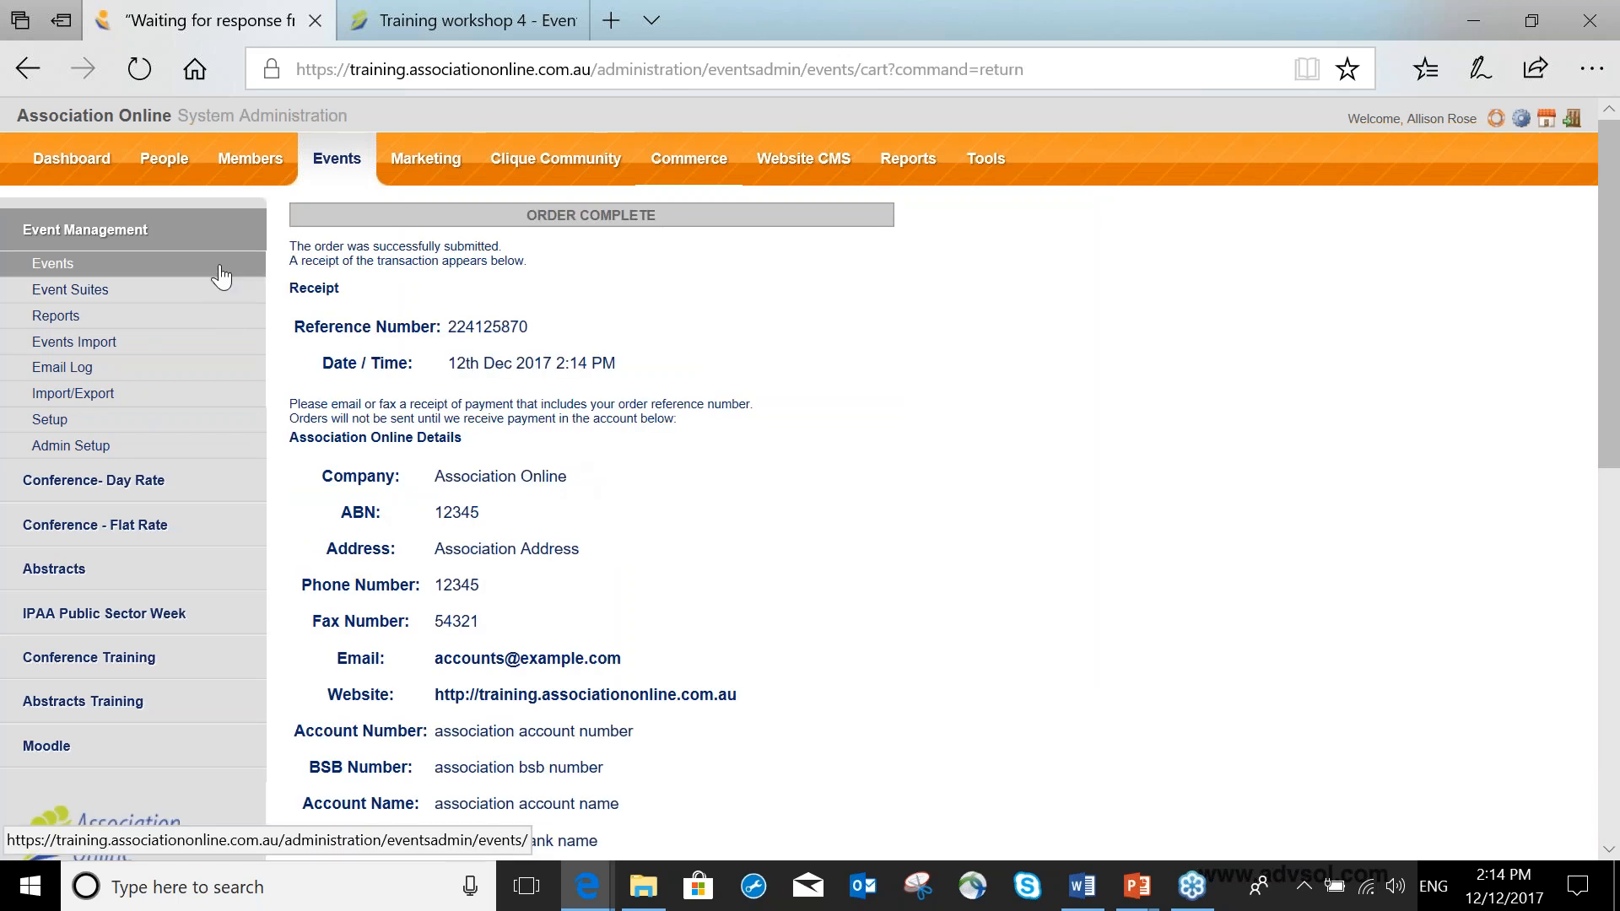
Open the Training workshop 4 event's registrations list.
left_click(221, 275)
left_click(588, 353)
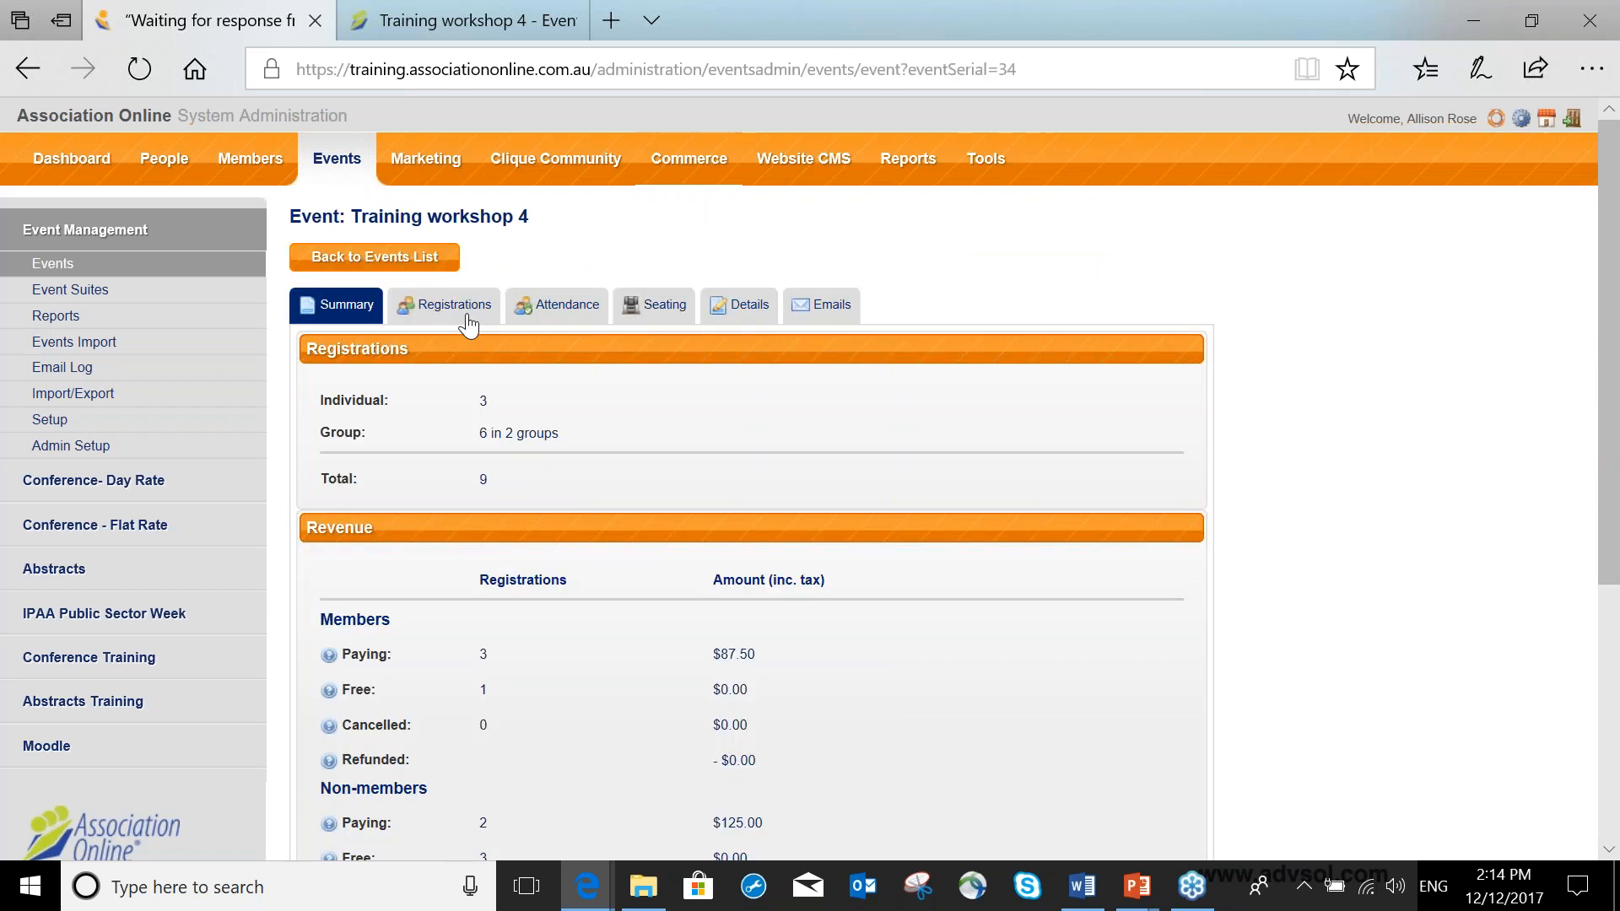
left_click(464, 314)
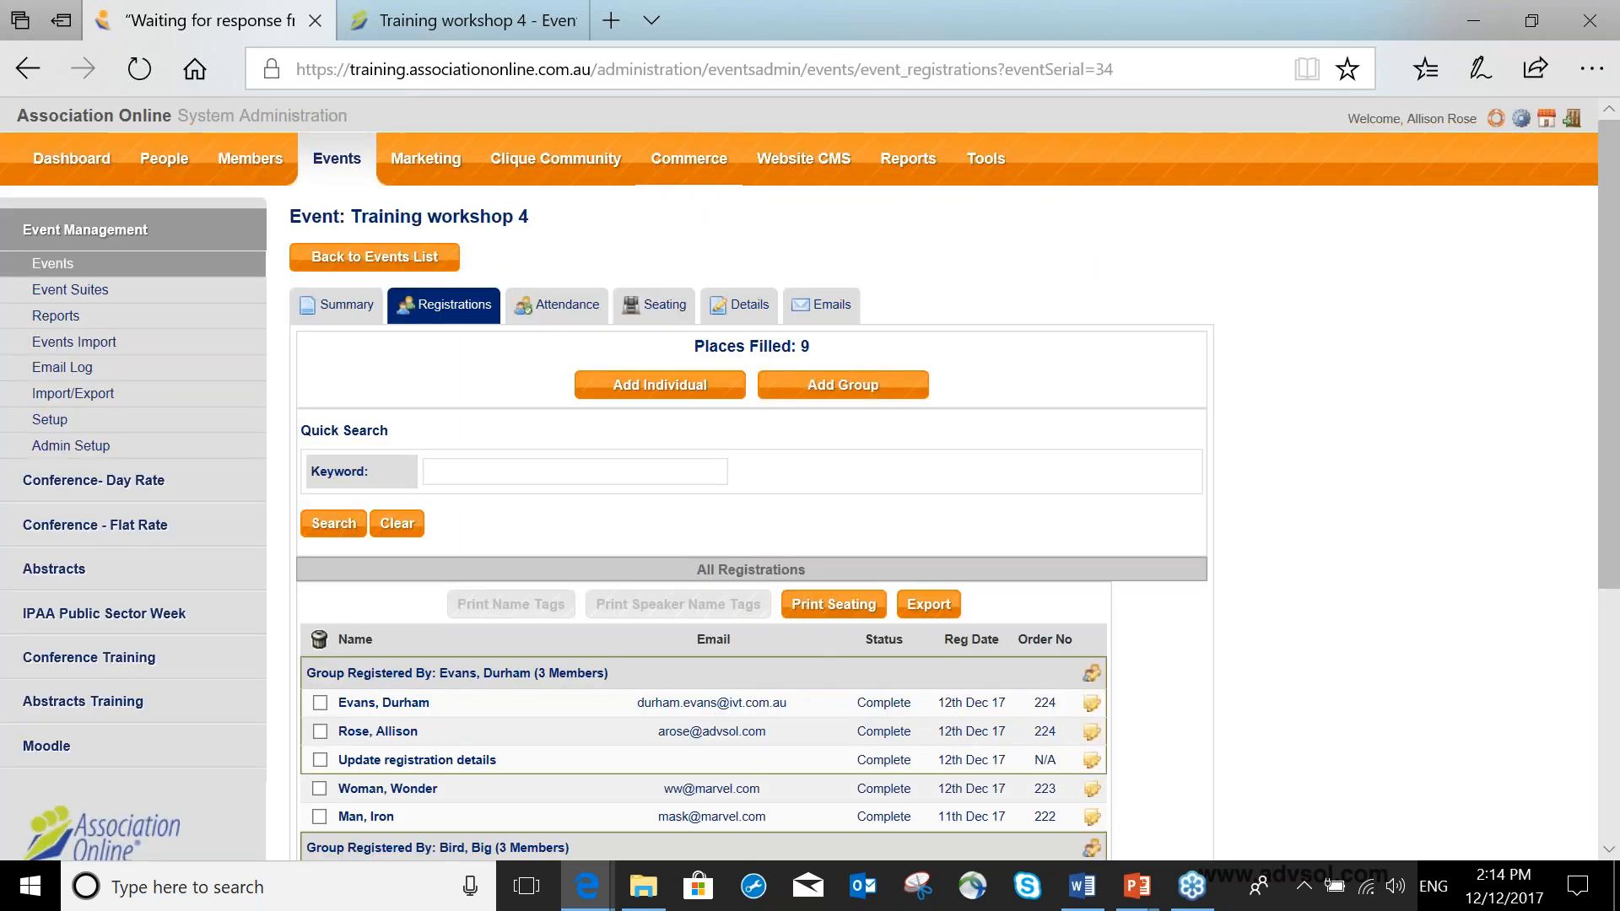
scroll(810, 506, "down", 1)
scroll(414, 544, "down", 2)
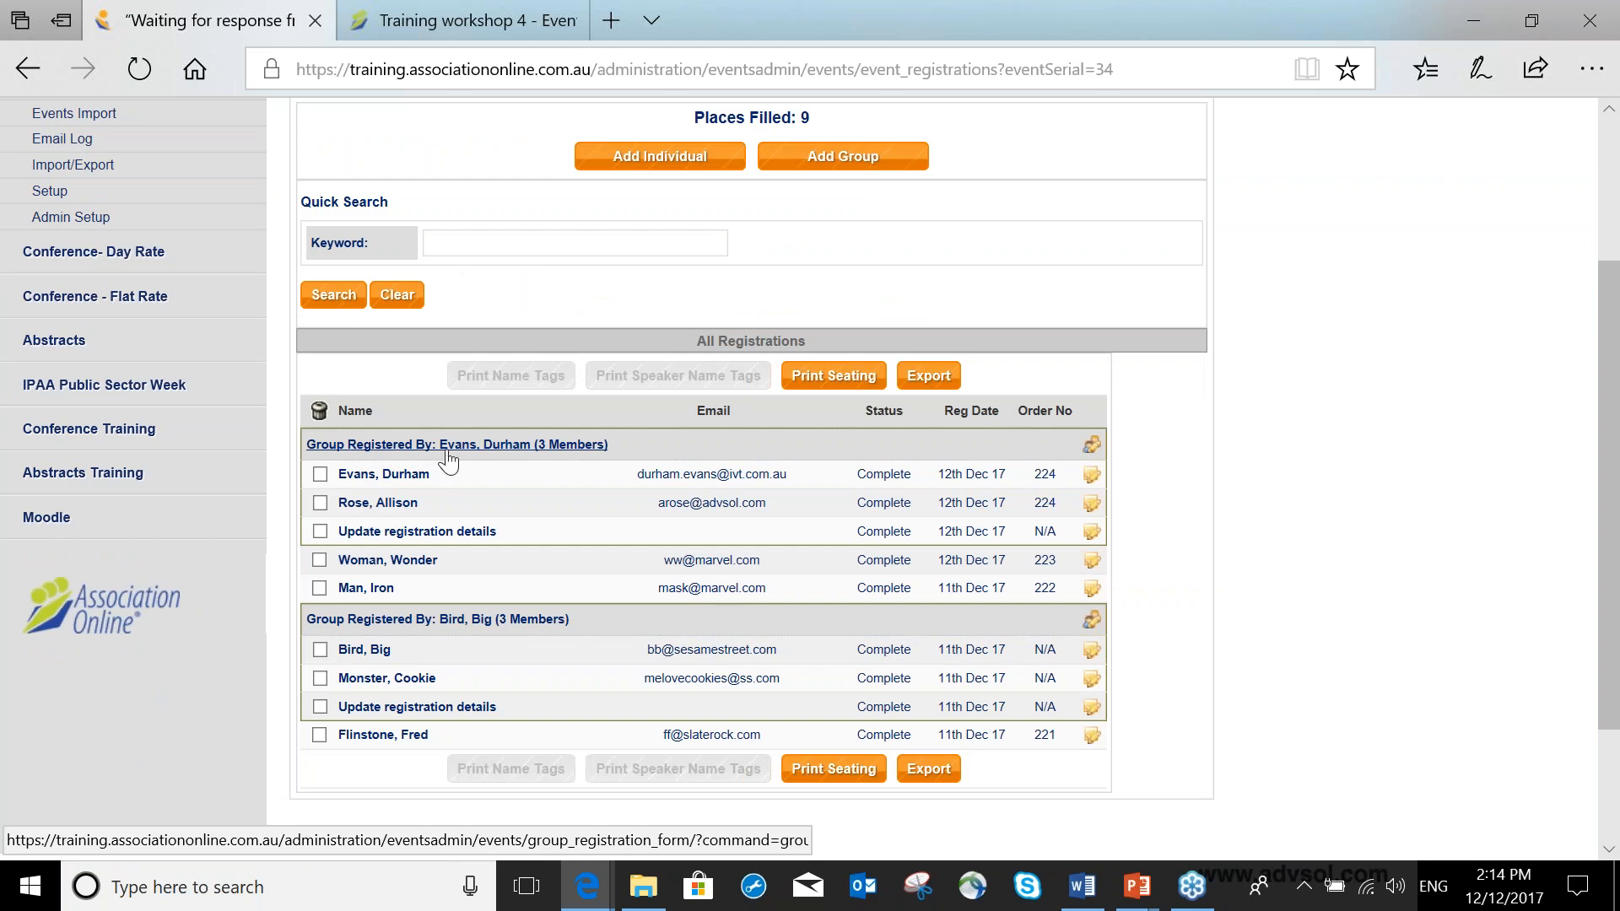
Open the group registration to check its payment status, then return to the registrations list.
left_click(1093, 447)
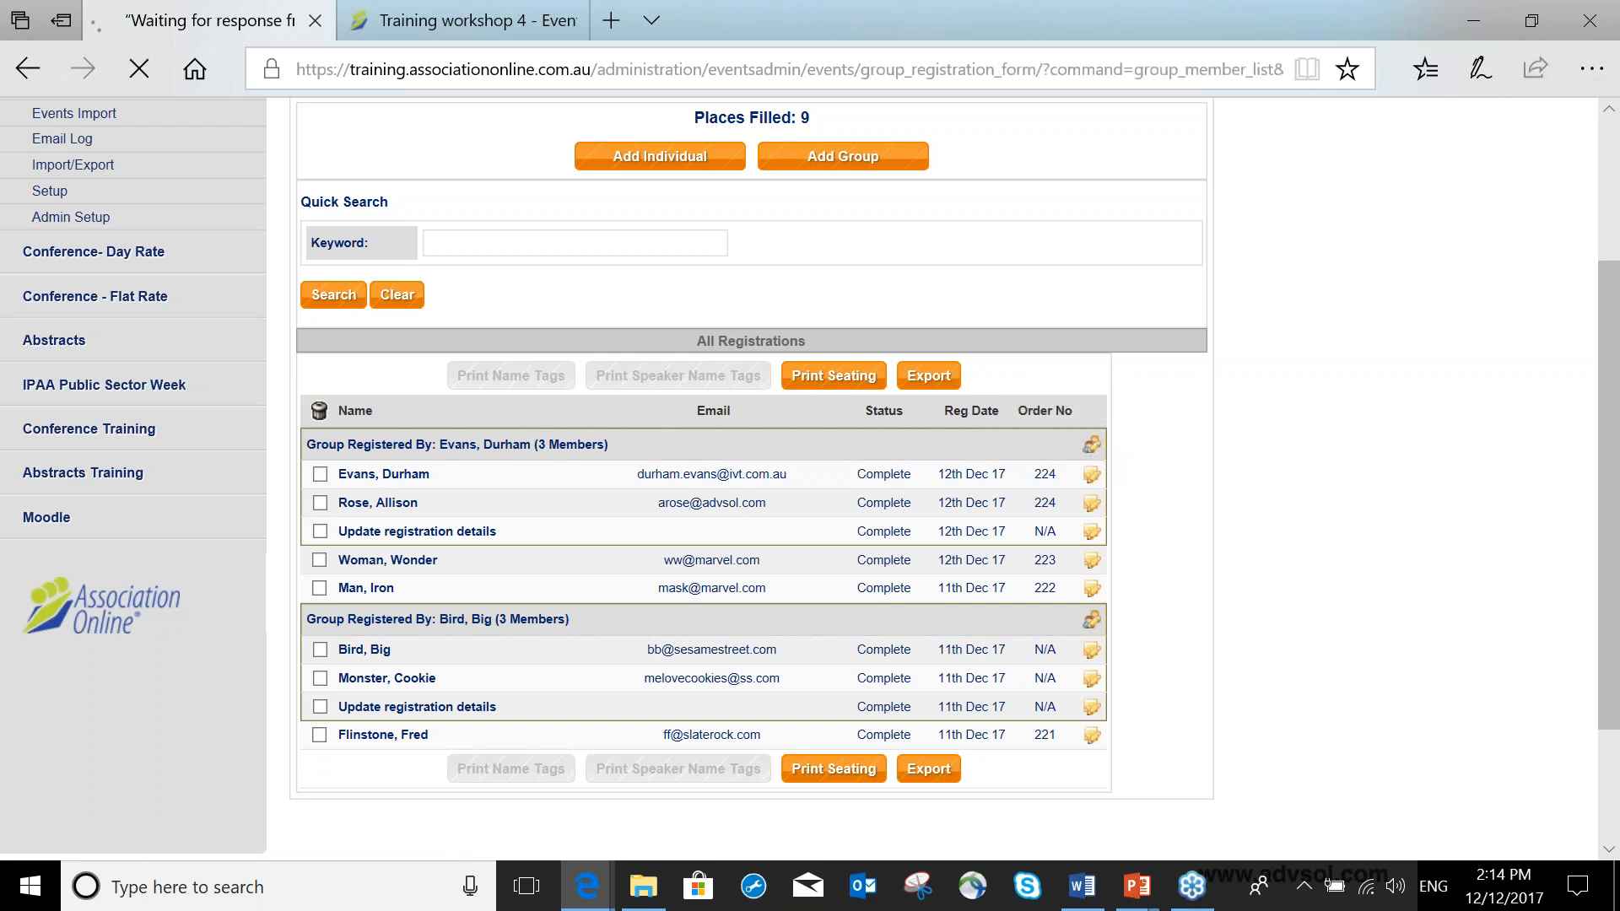
scroll(1065, 443, "down", 5)
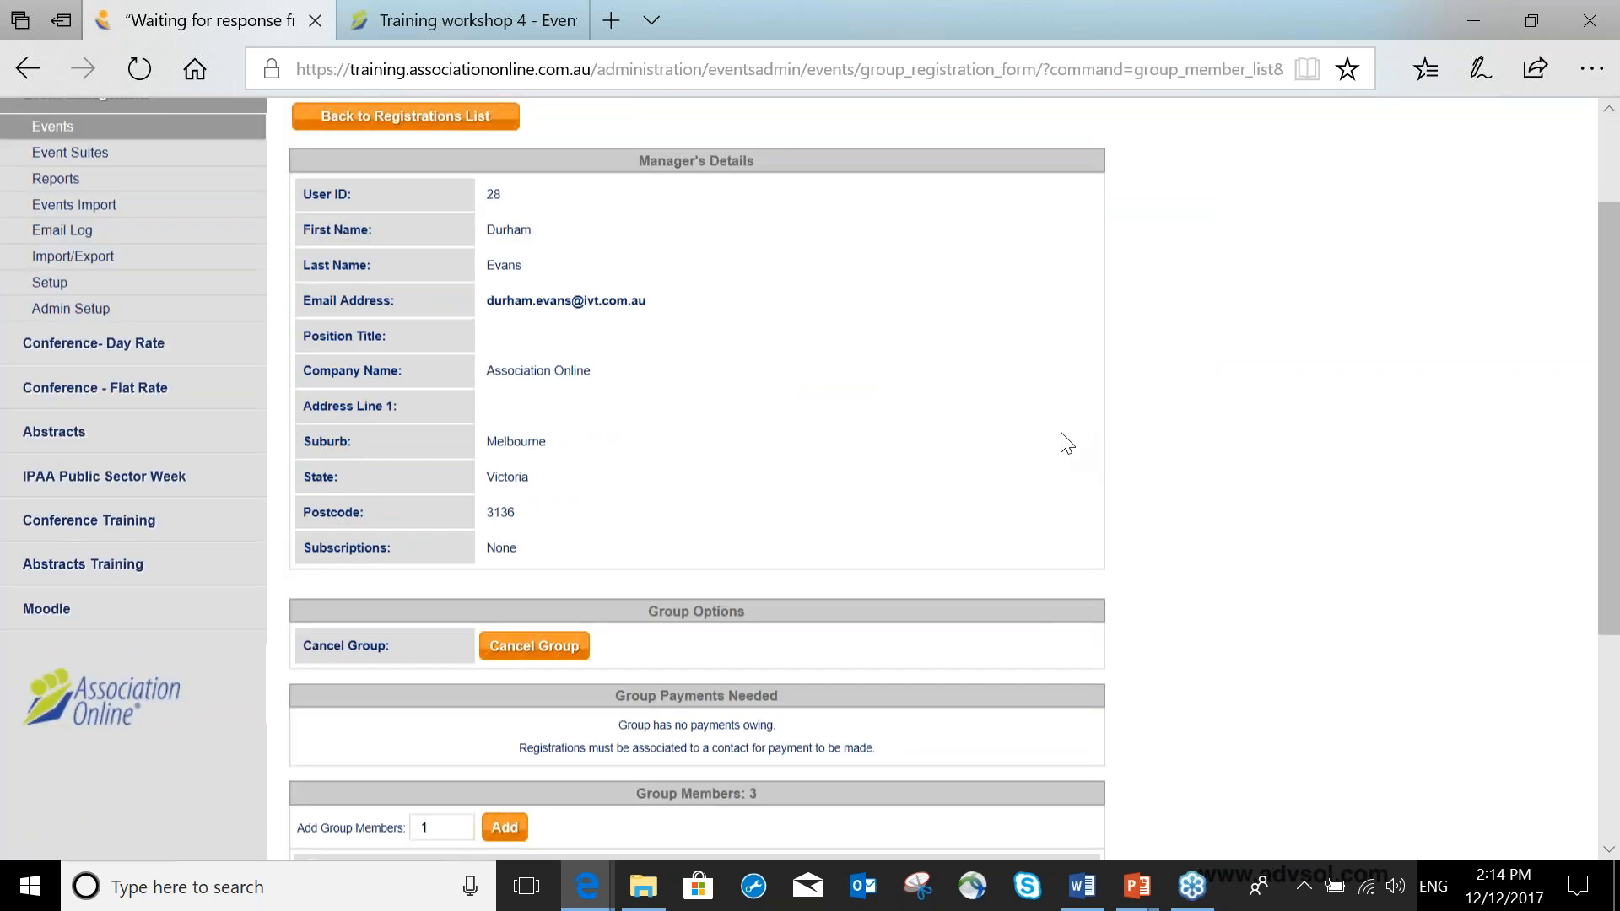
left_click_drag(681, 406, 820, 449)
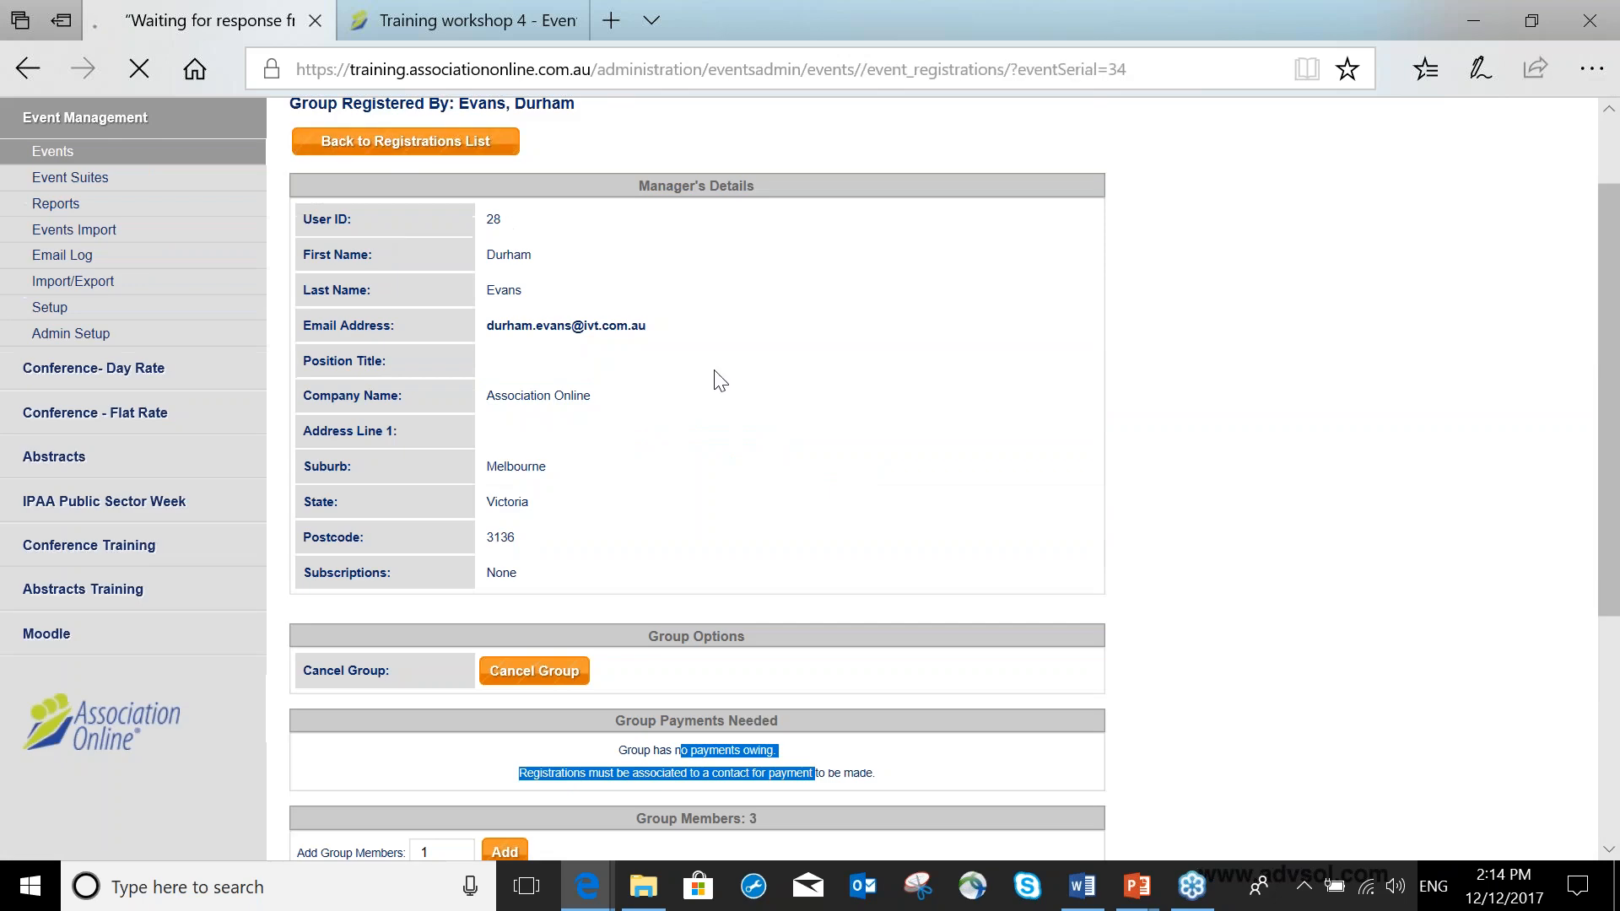
scroll(731, 432, "down", 2)
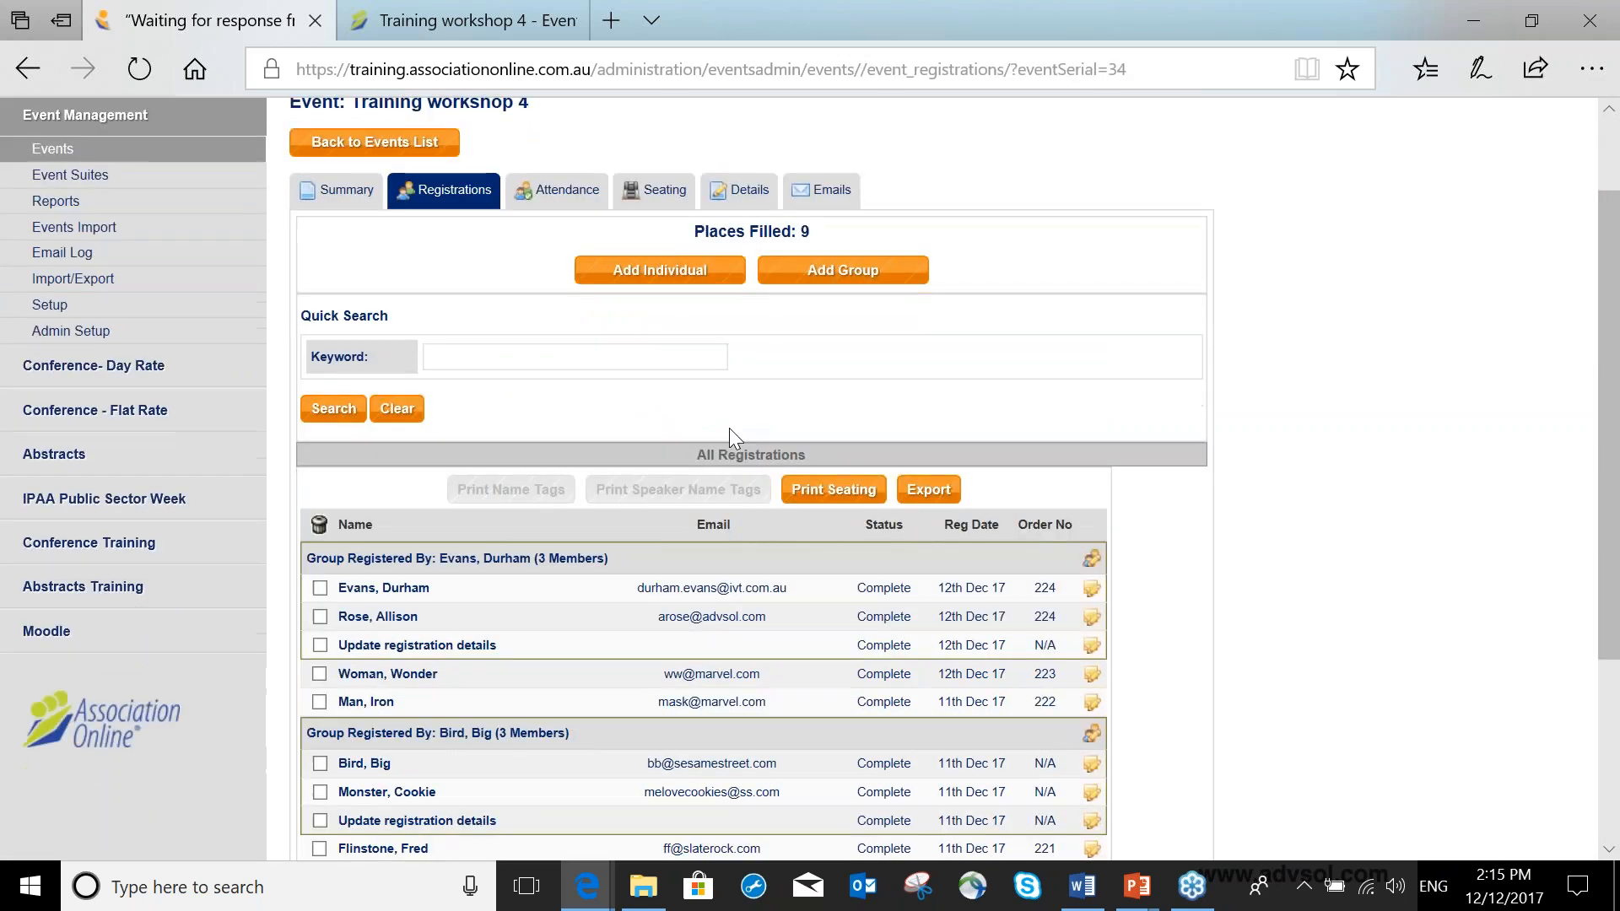
scroll(729, 427, "down", 2)
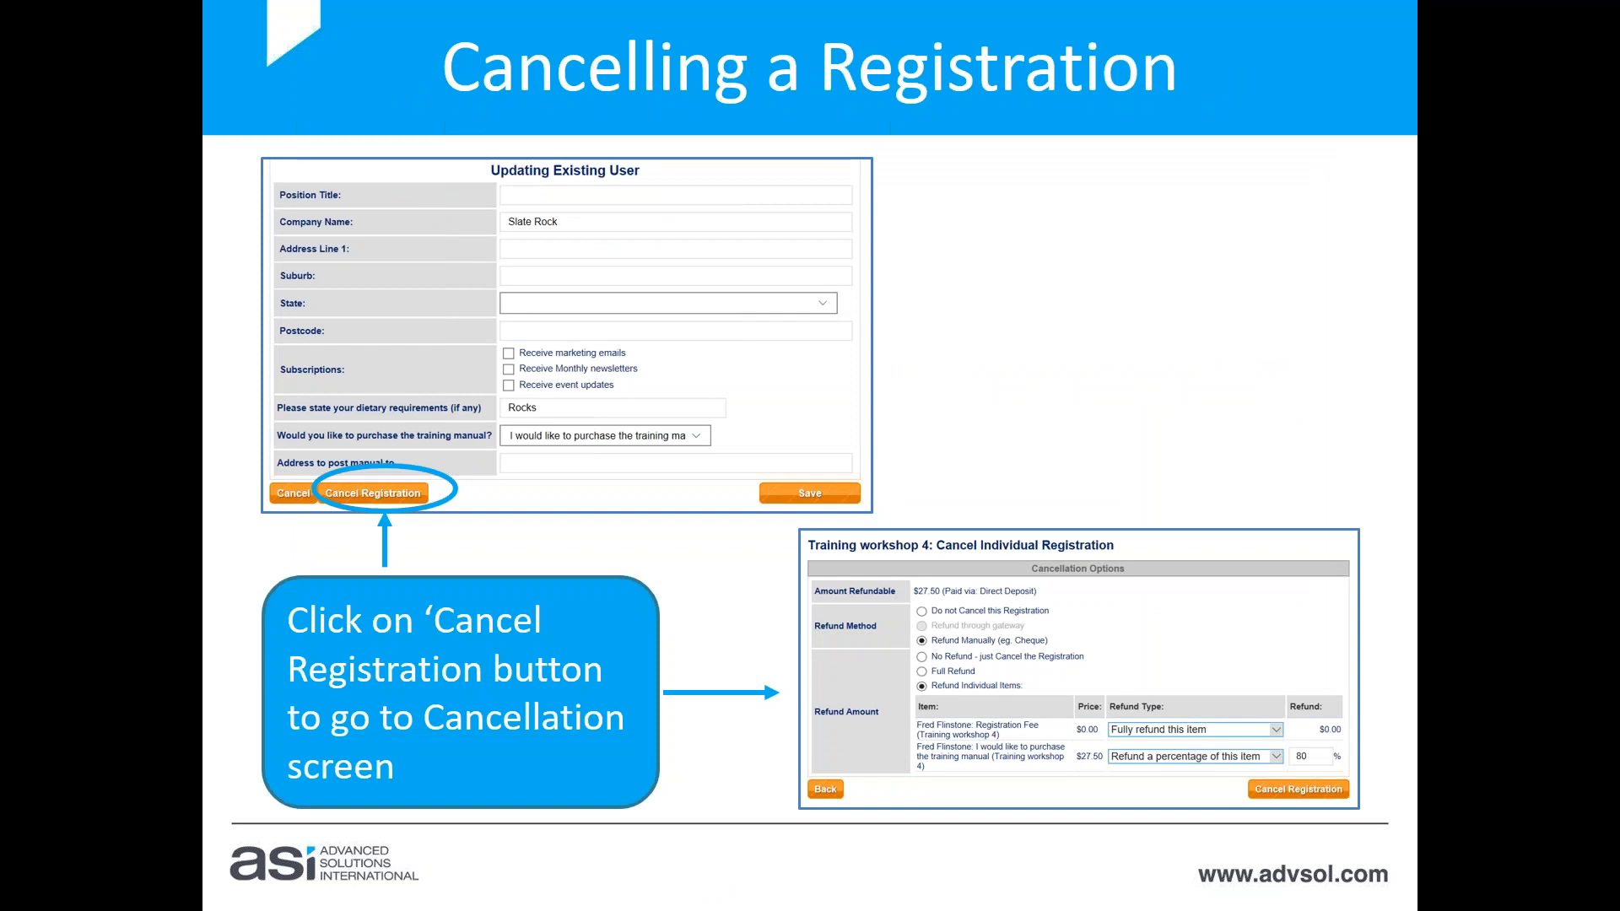
key("alt+Tab")
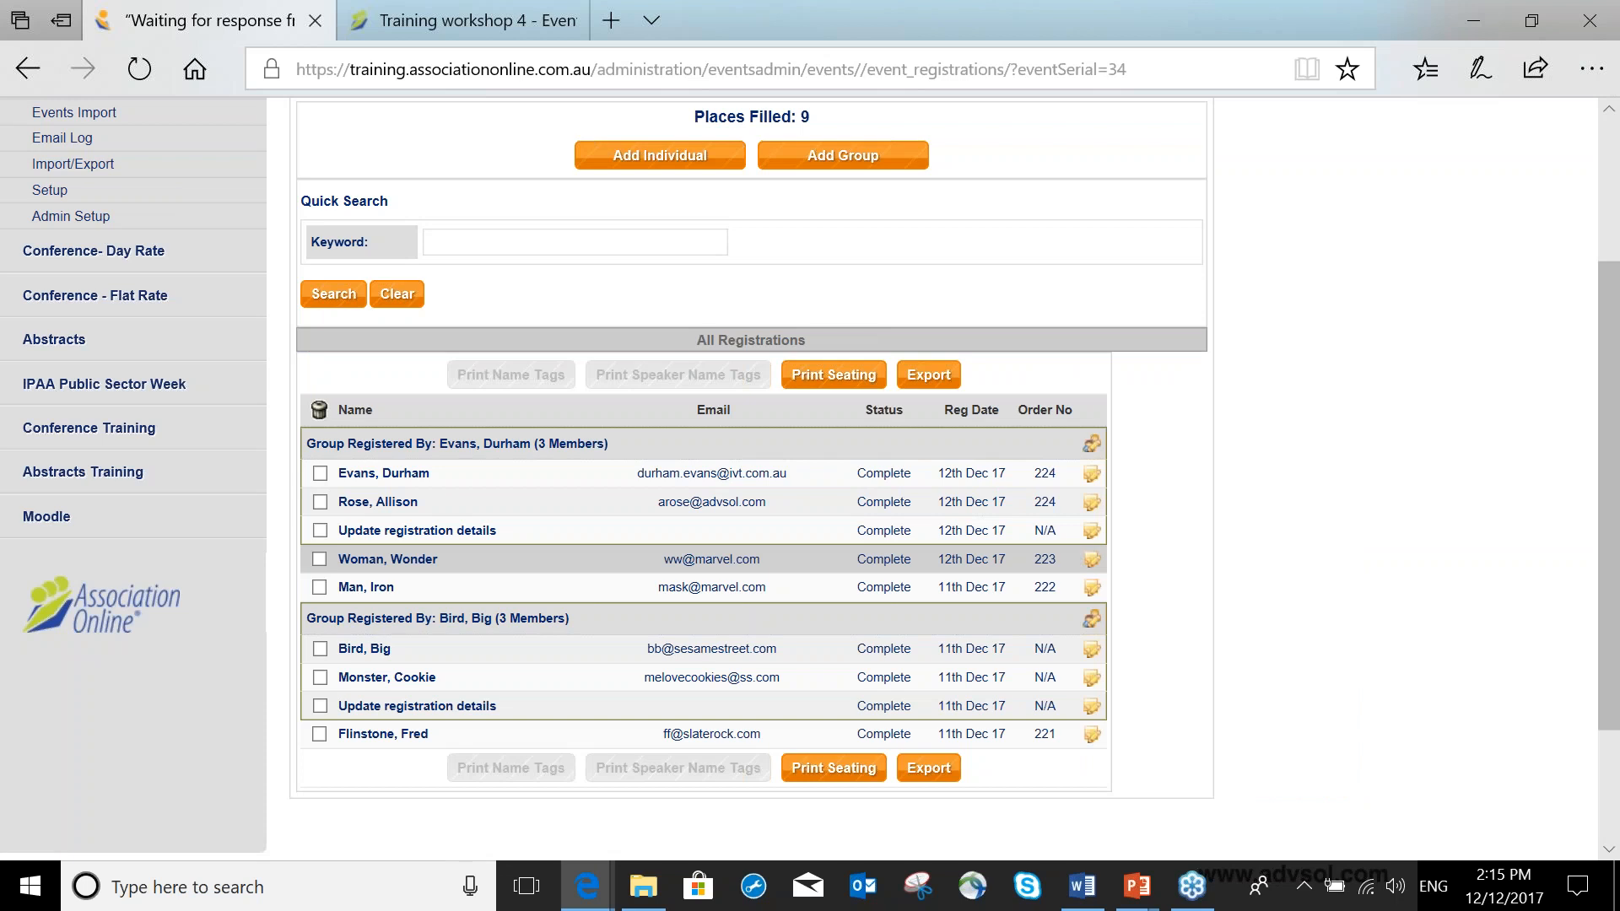
Open Wonder Woman's registration and start cancelling it.
left_click(410, 564)
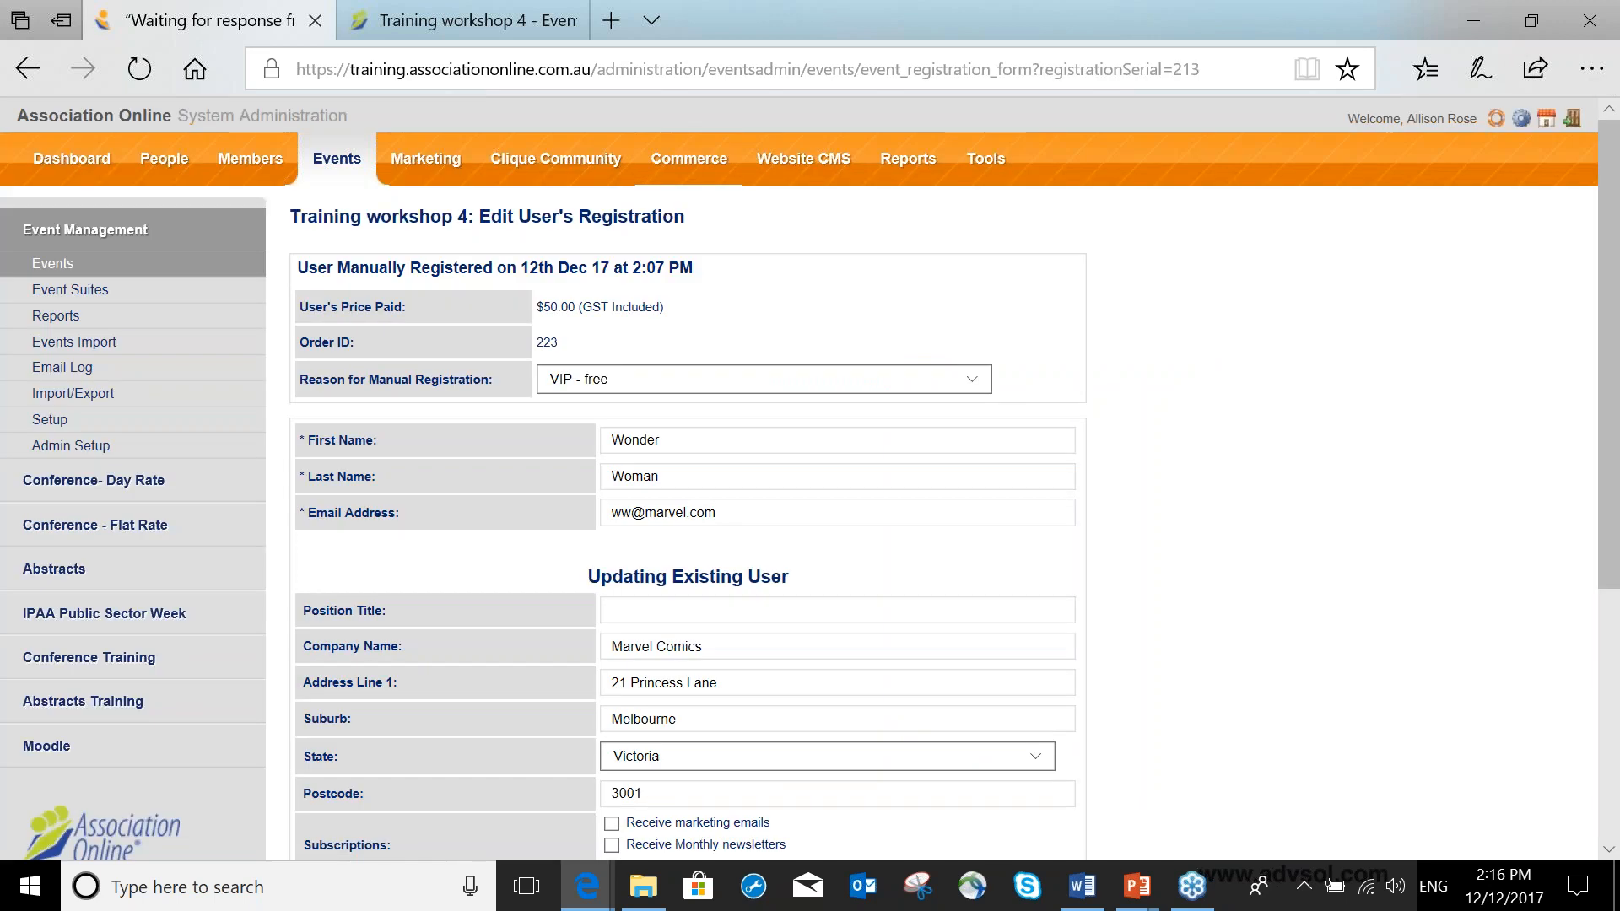
scroll(436, 618, "down", 5)
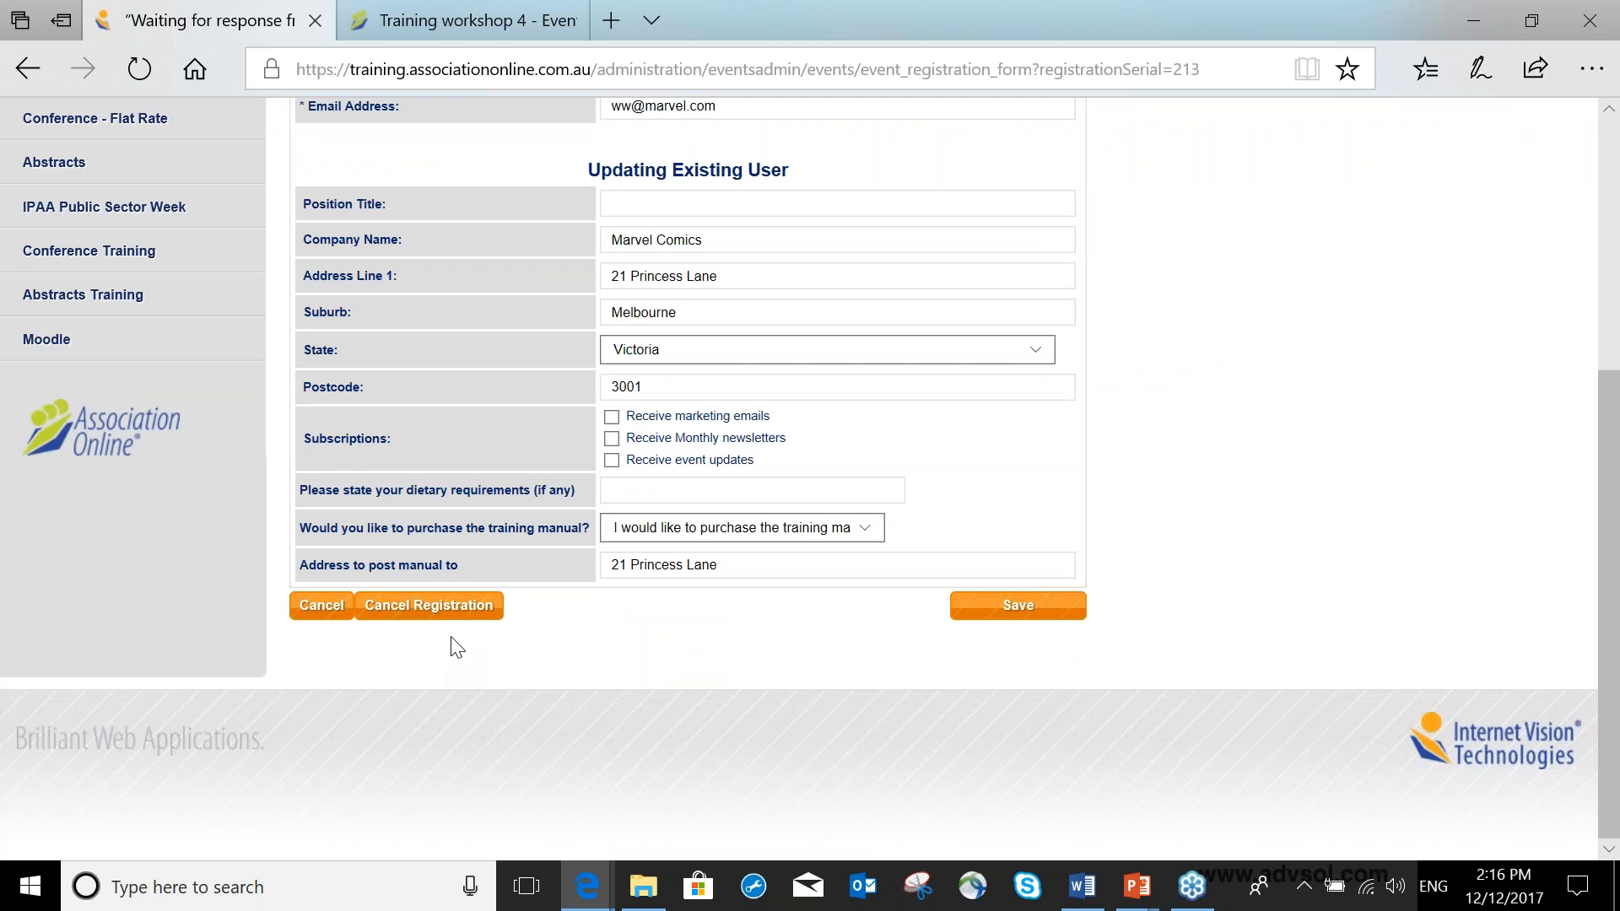
left_click(446, 610)
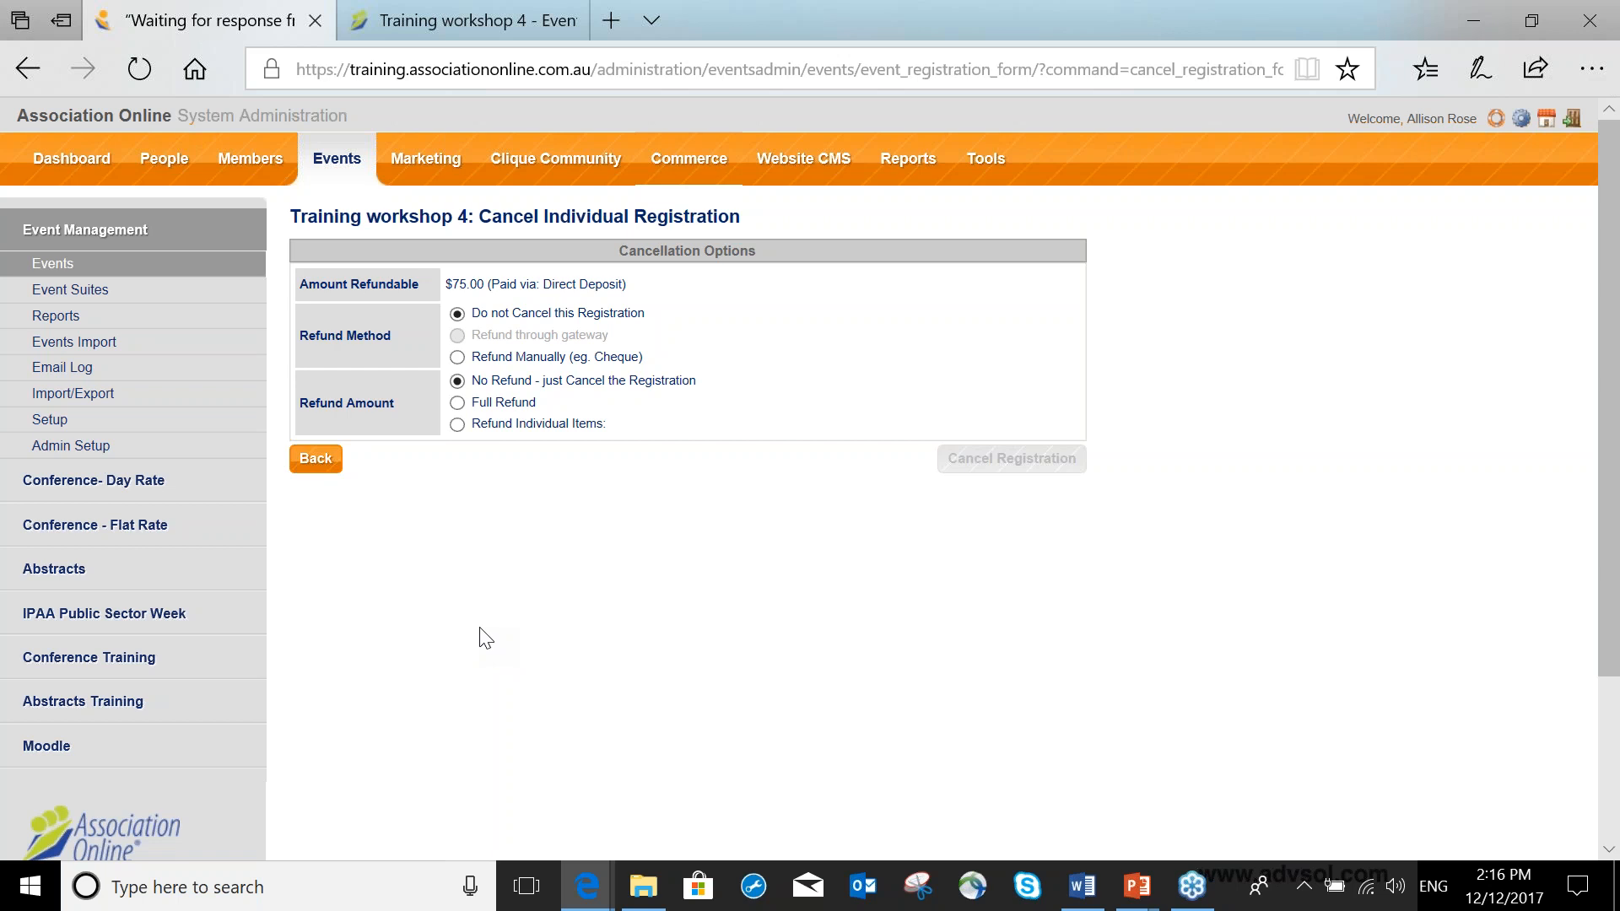
Choose Refund Manually (eg. Cheque) as the refund method and Refund Individual Items as the refund amount.
left_click_drag(447, 283, 610, 288)
left_click_drag(309, 335, 392, 340)
left_click_drag(475, 337, 643, 363)
left_click(457, 358)
left_click_drag(506, 368, 664, 377)
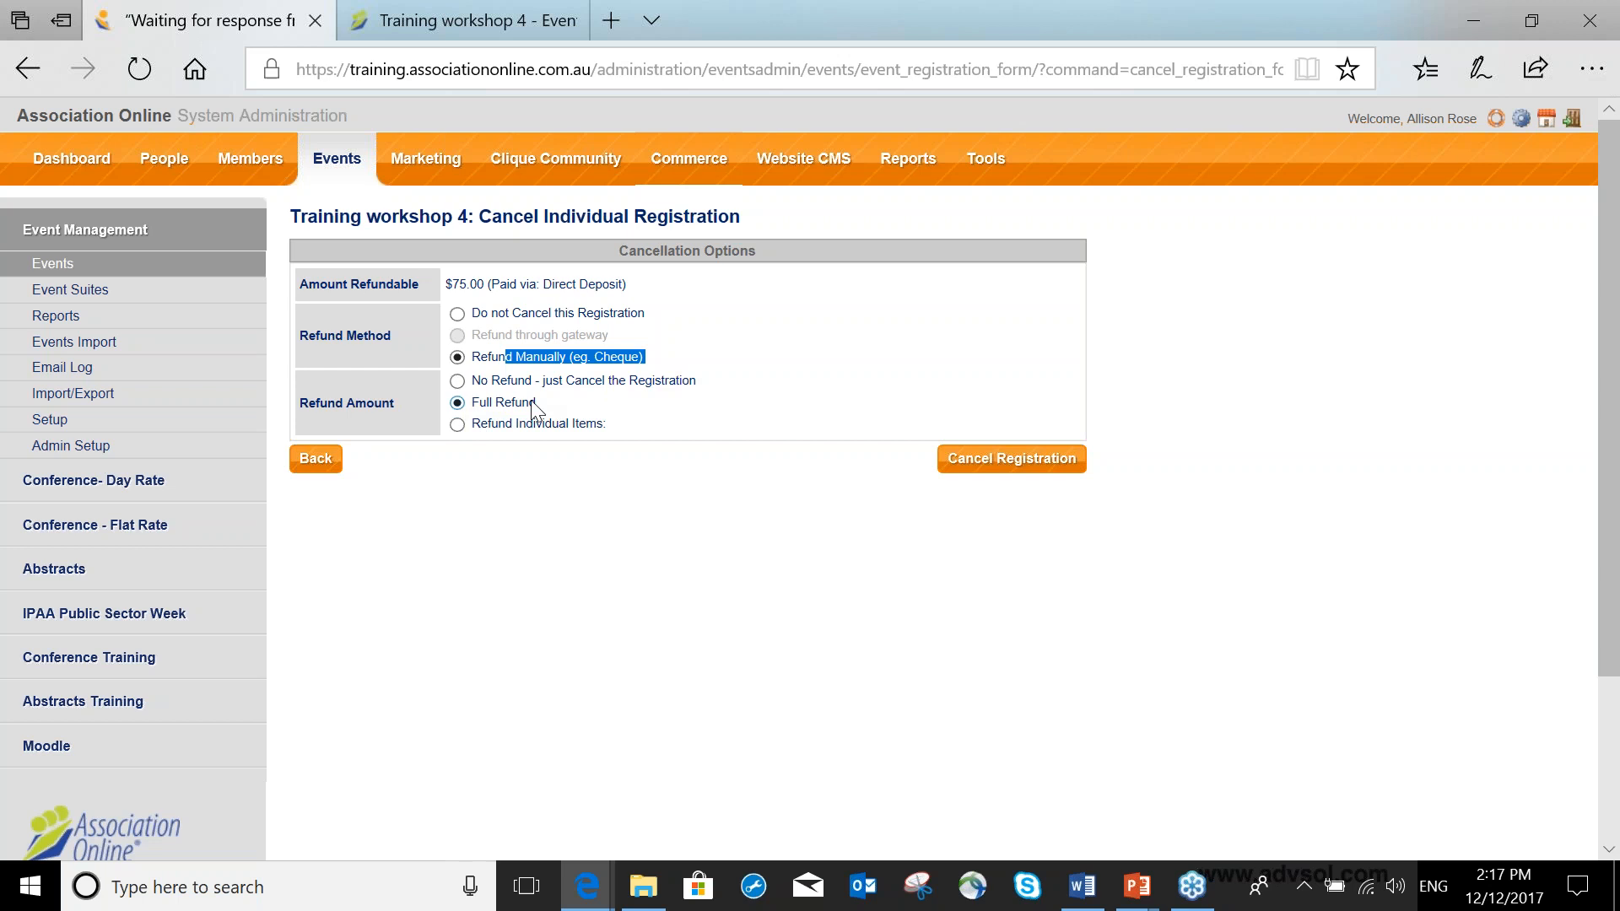
left_click(458, 426)
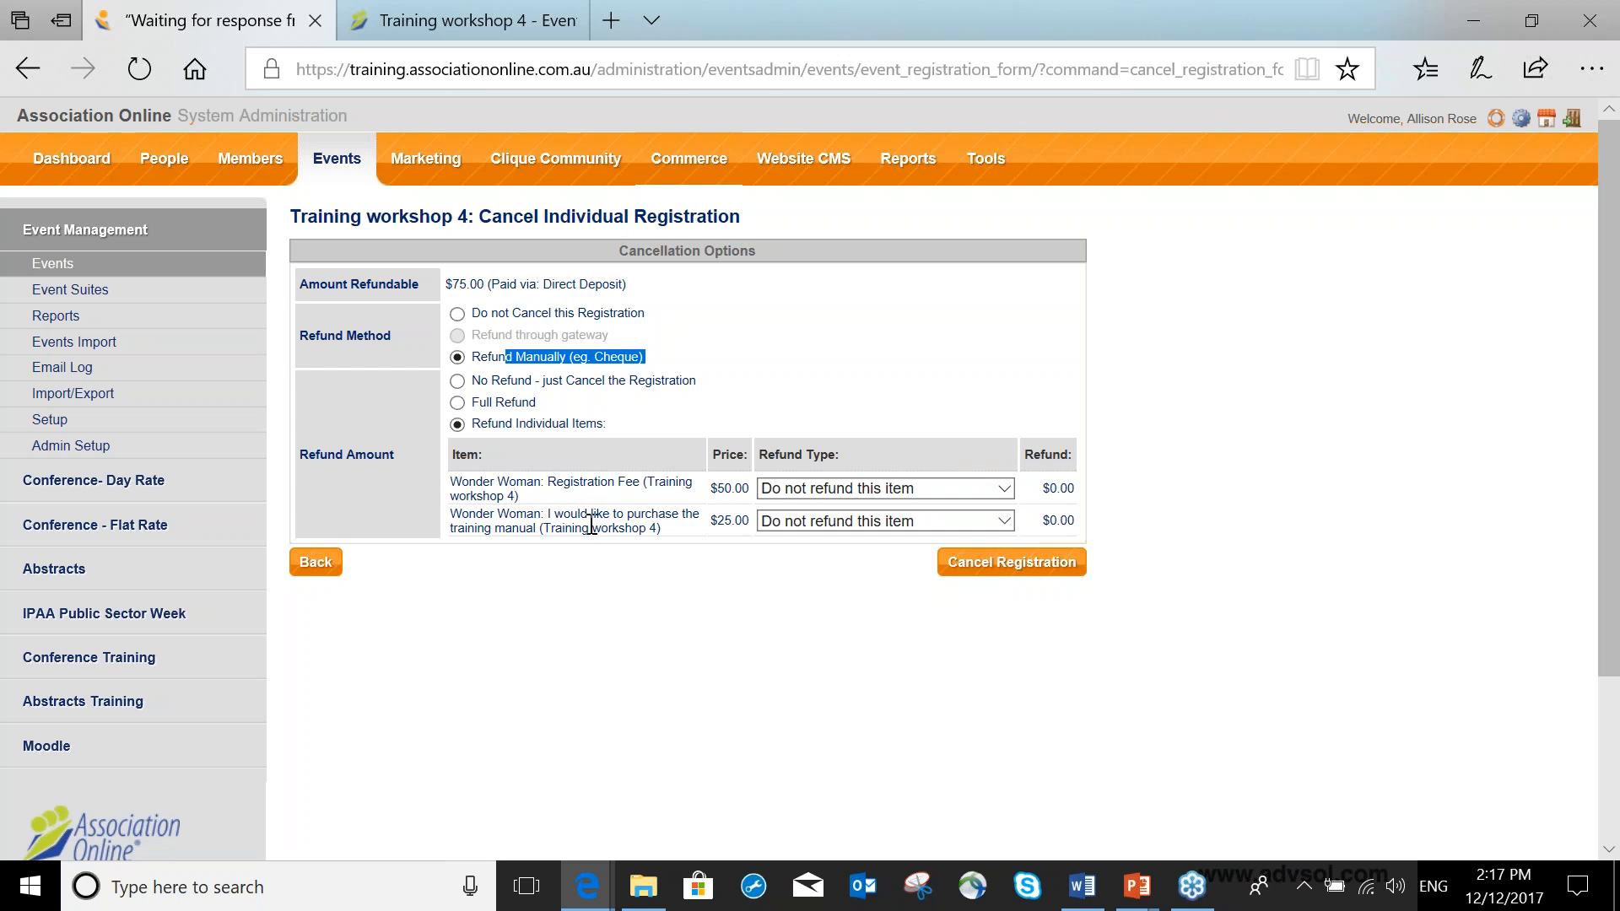
Refund 80 percent of the registration fee, leave the training manual unrefunded, and confirm the cancellation.
left_click(876, 491)
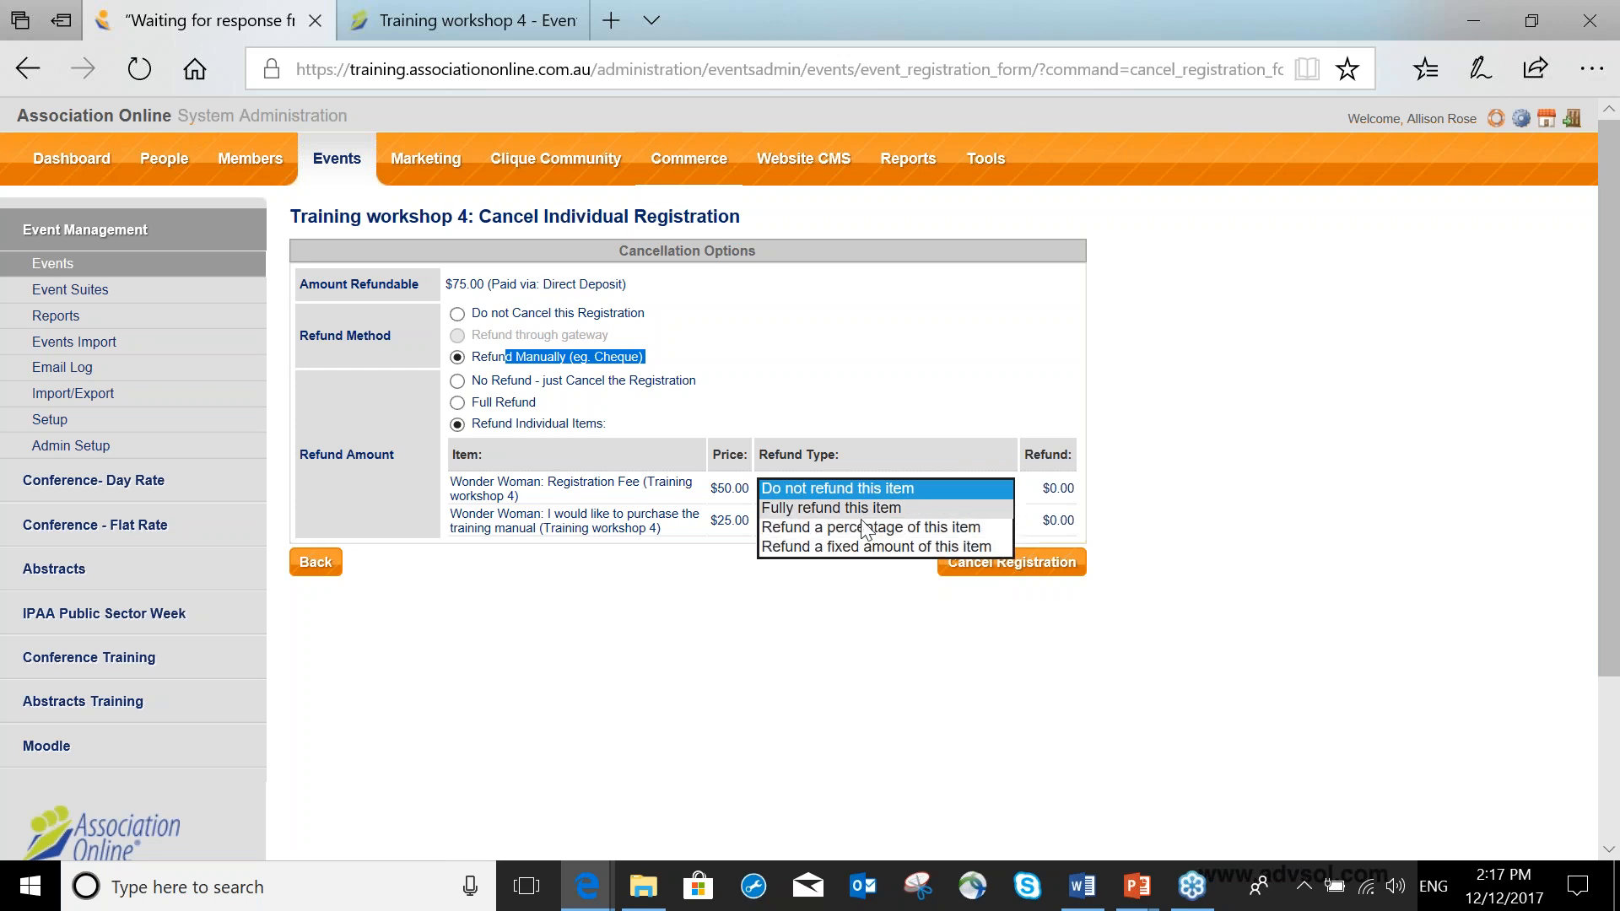
left_click(863, 532)
left_click(1026, 489)
type("80")
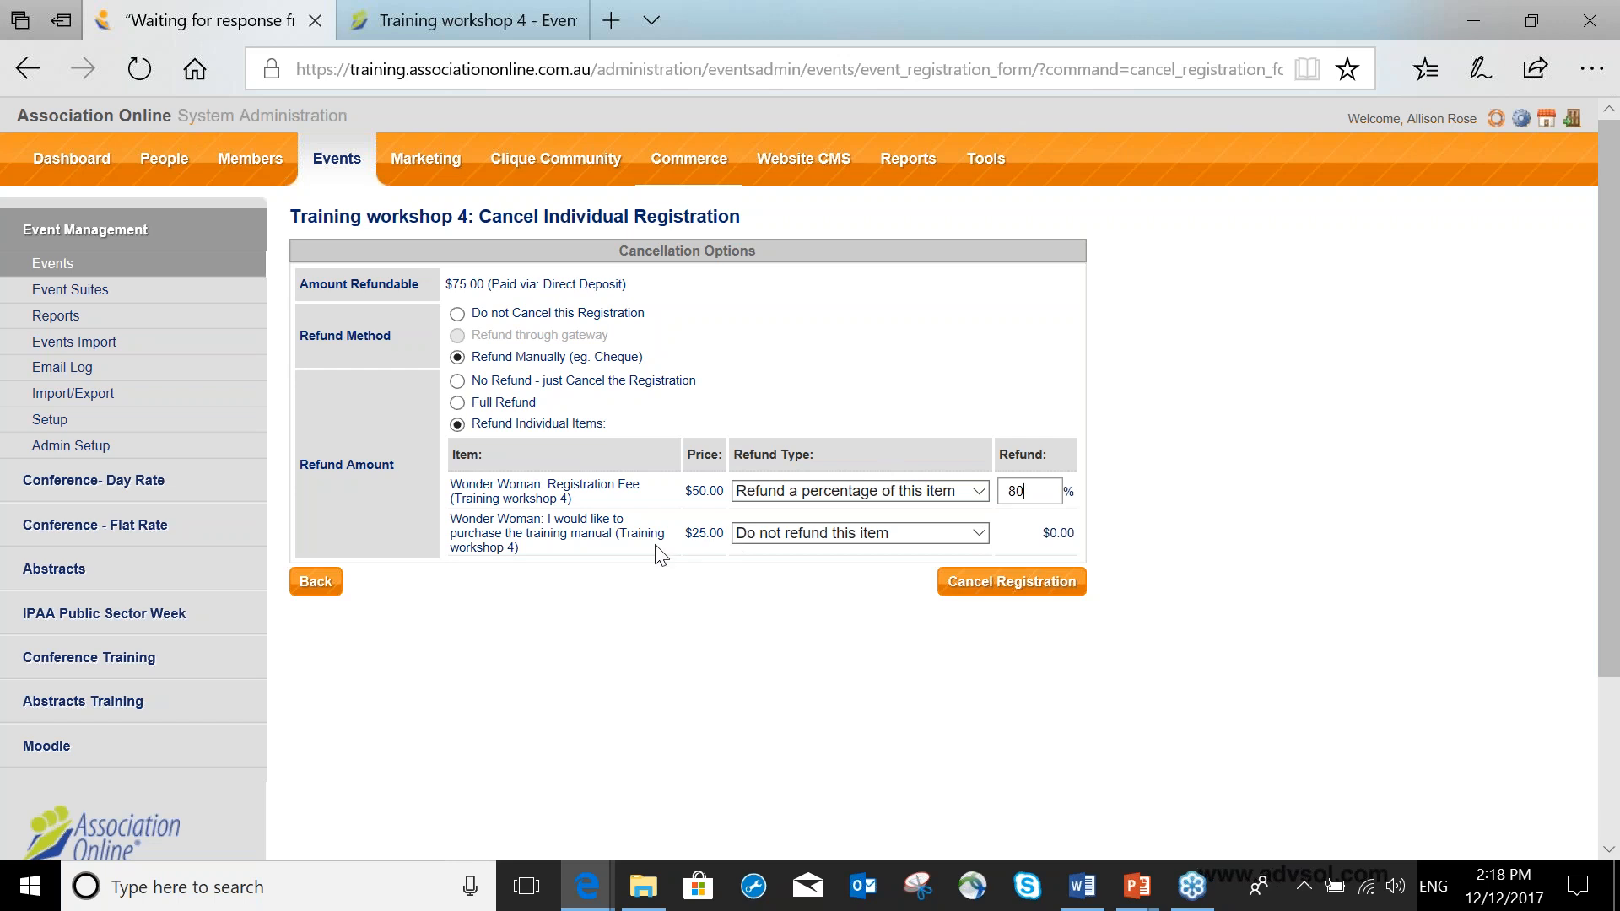
left_click(955, 540)
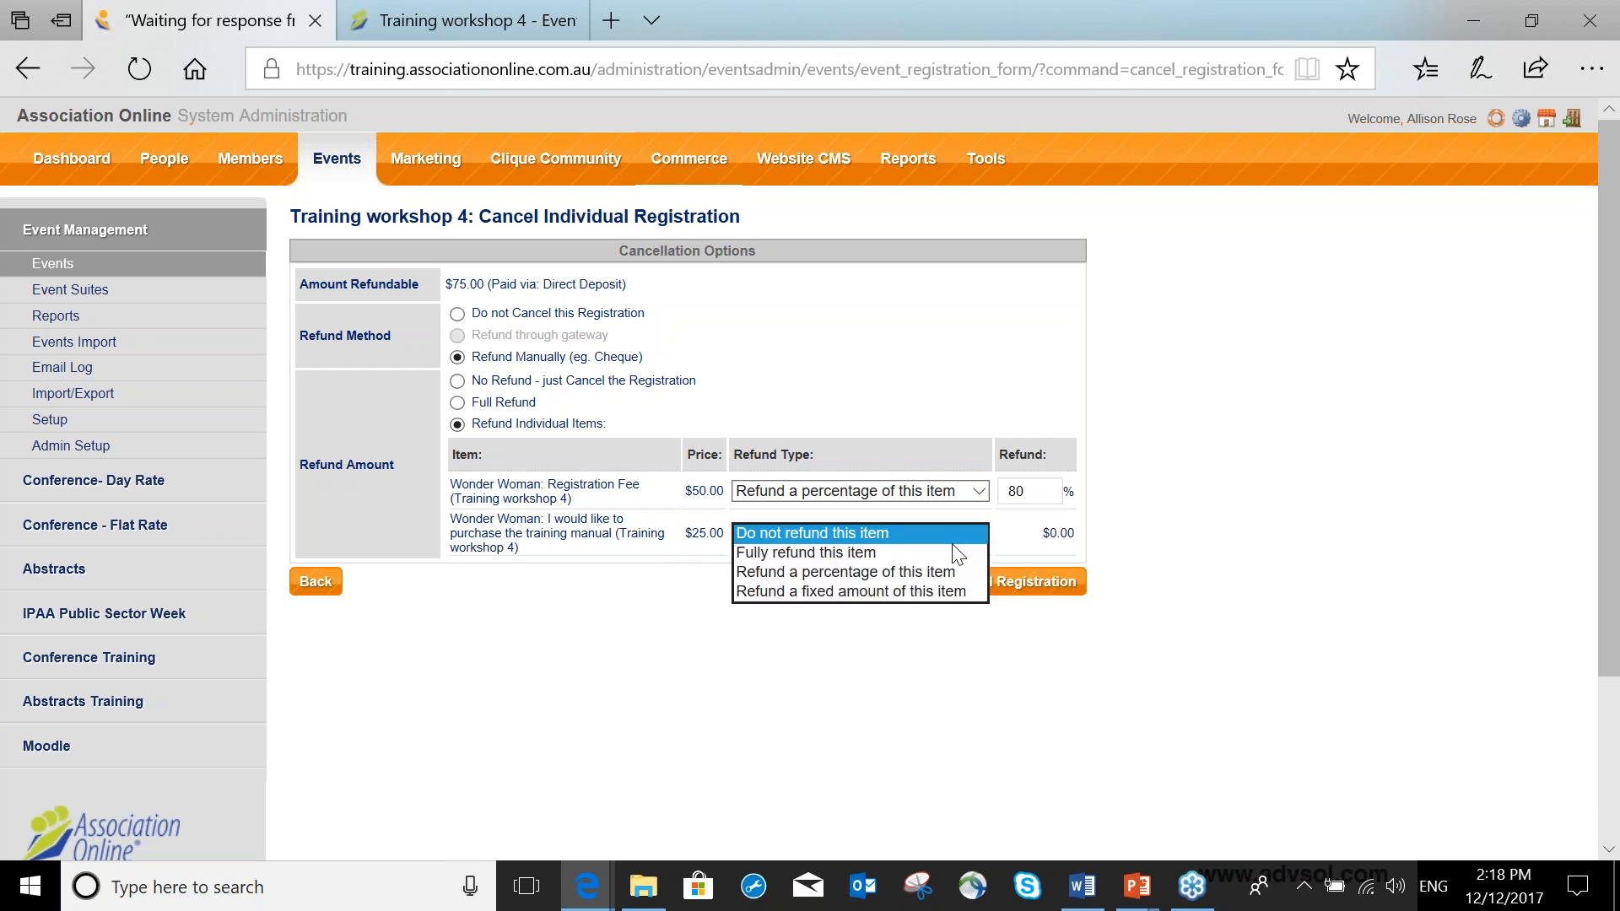
left_click(950, 535)
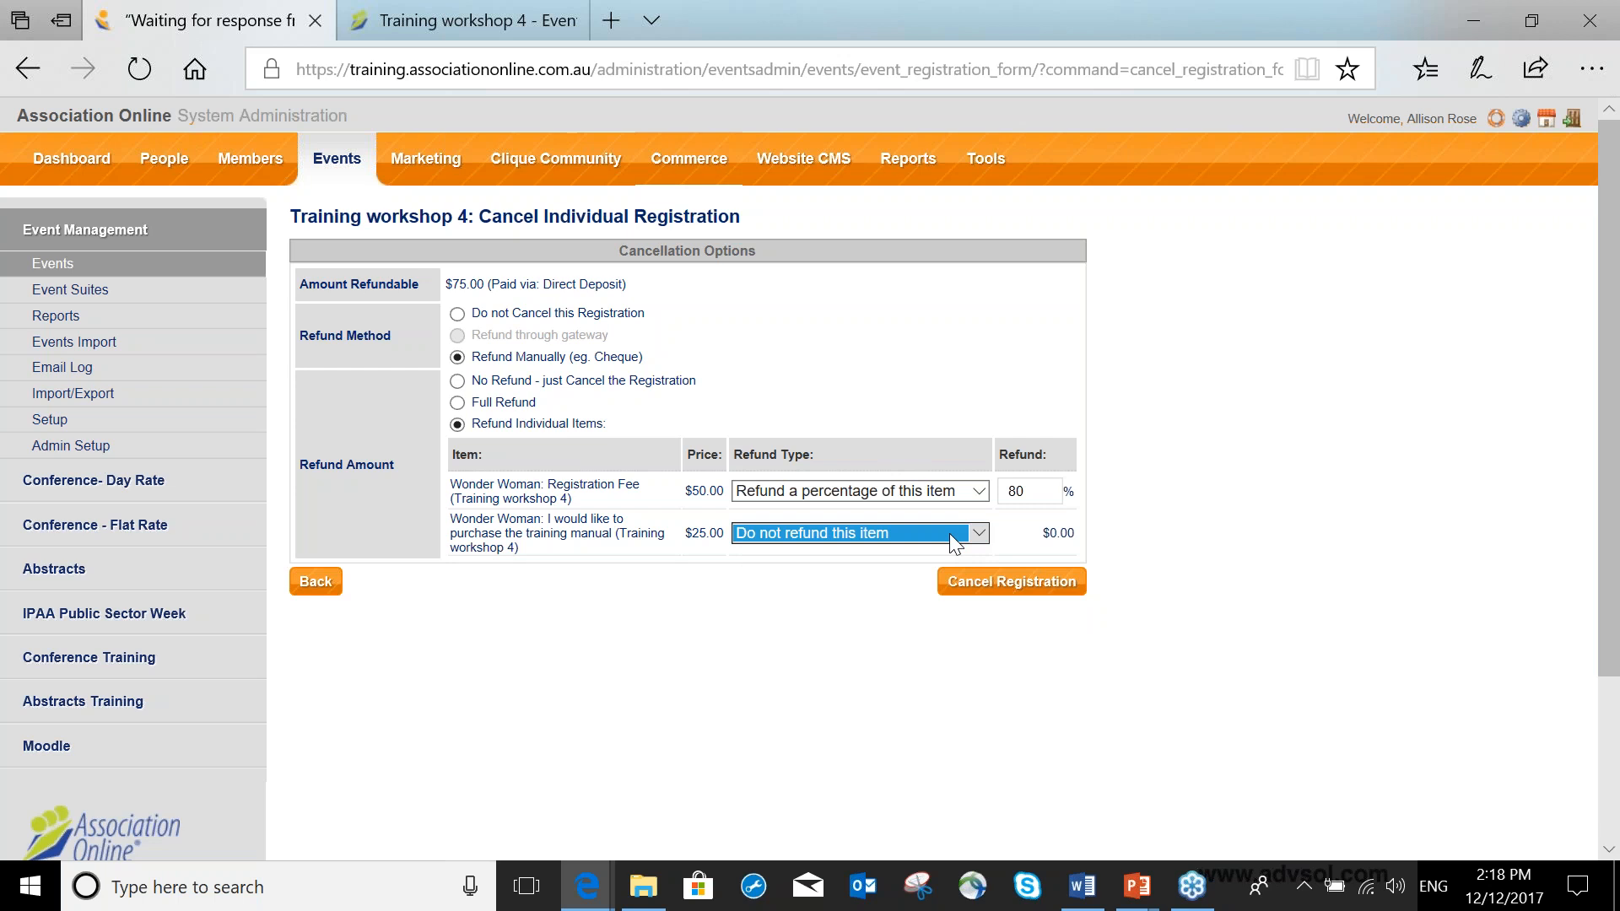
left_click(989, 594)
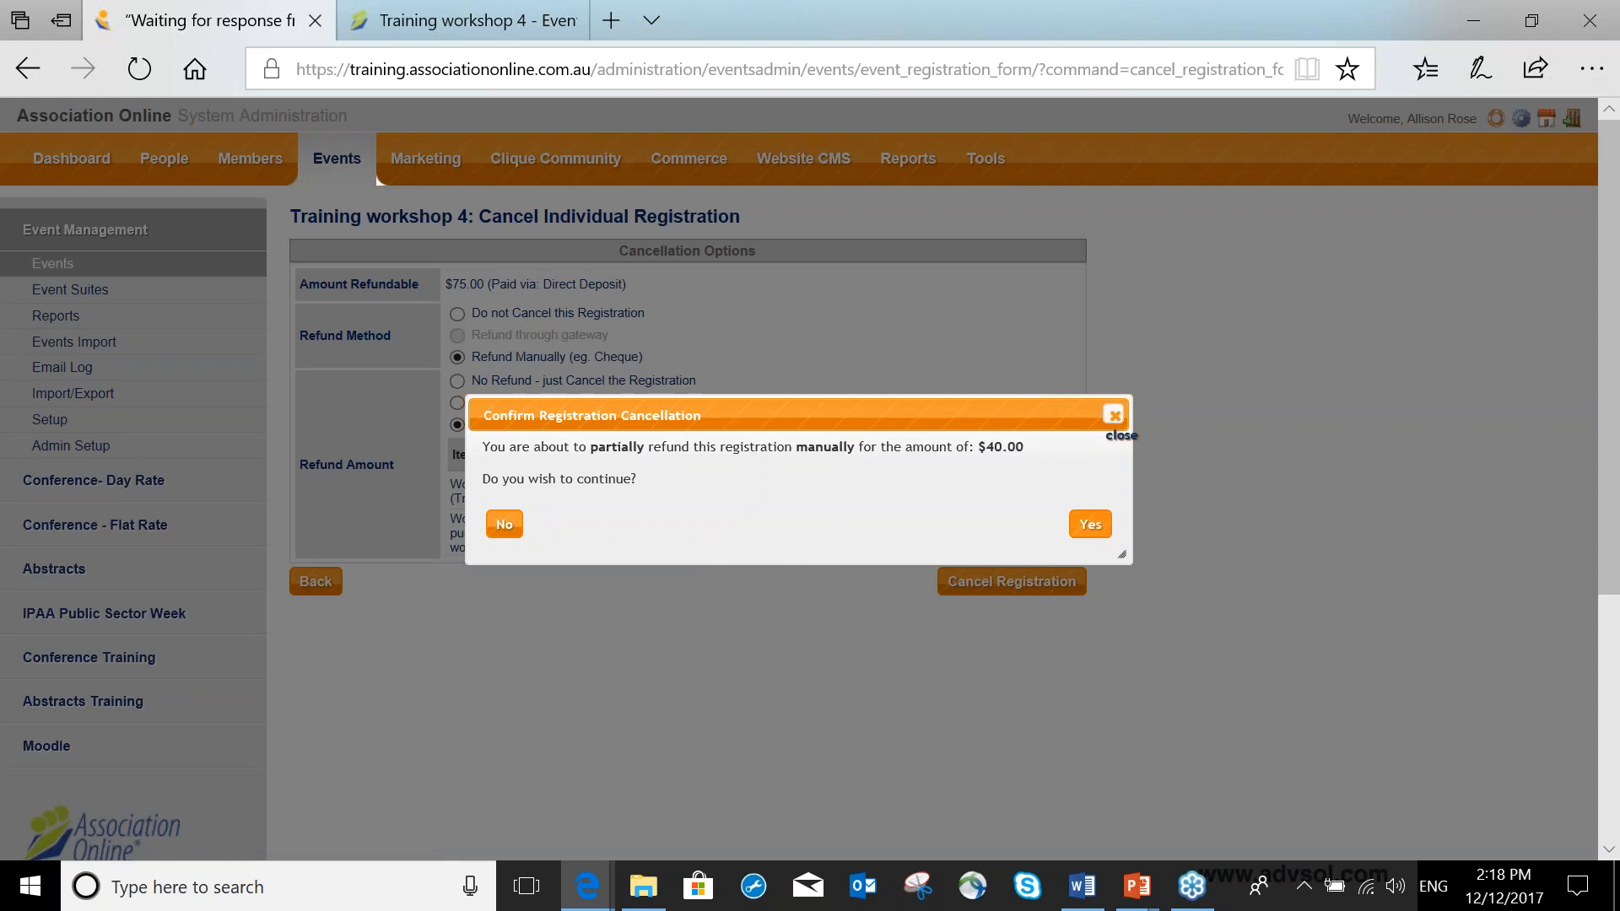
left_click(1093, 530)
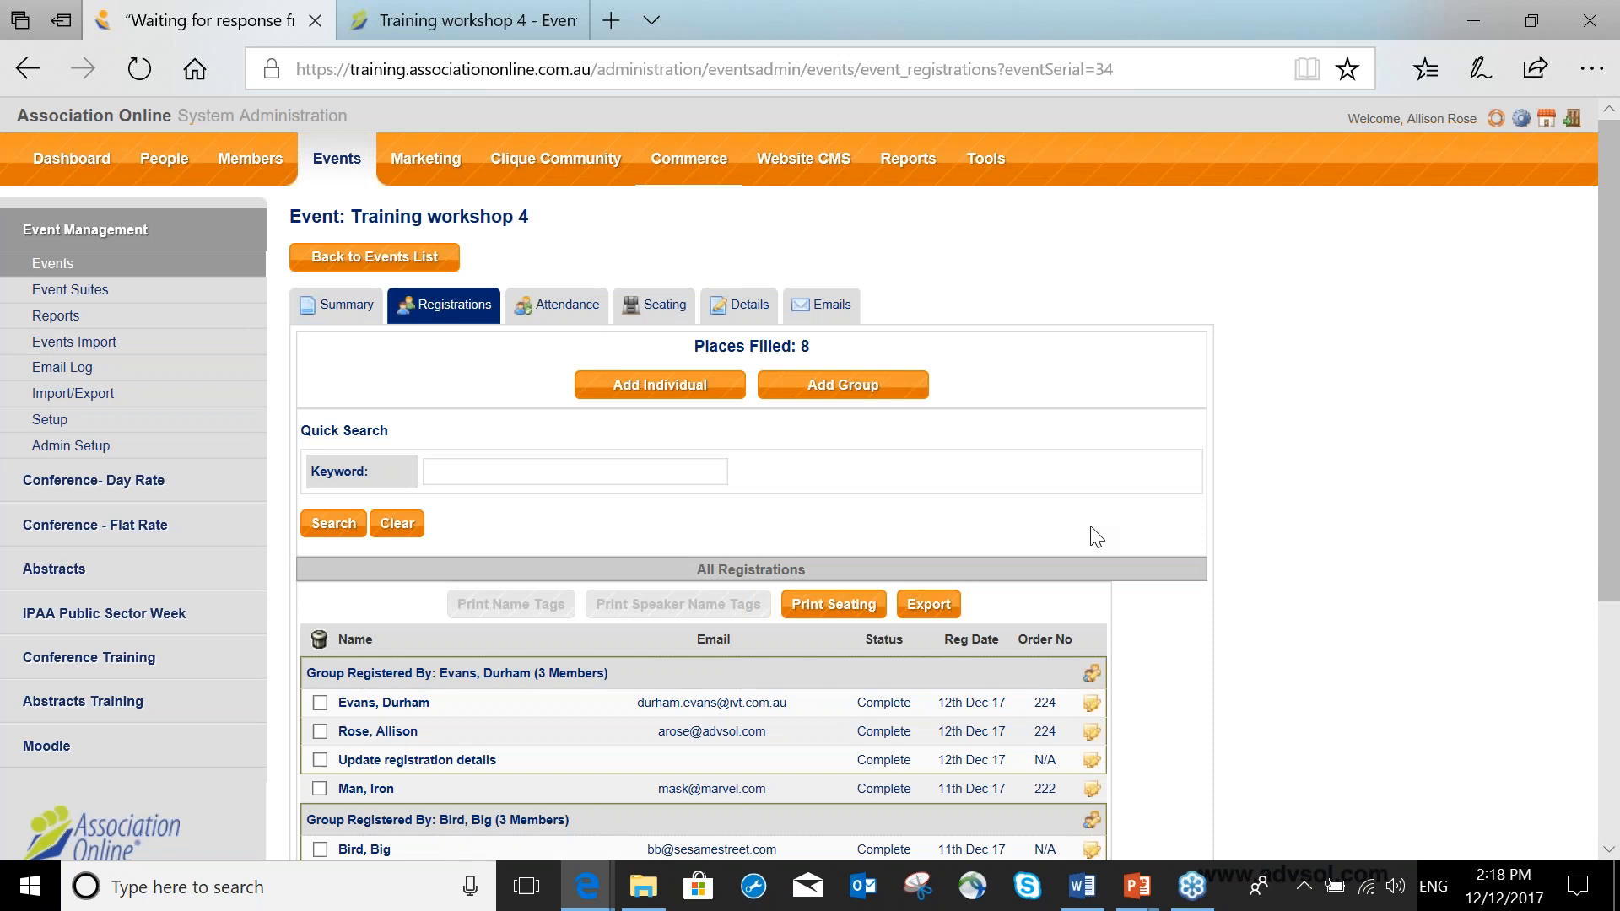
Delete the Bird group's unassigned 'Update registration details' placeholder registration from the event.
scroll(1097, 538, "down", 3)
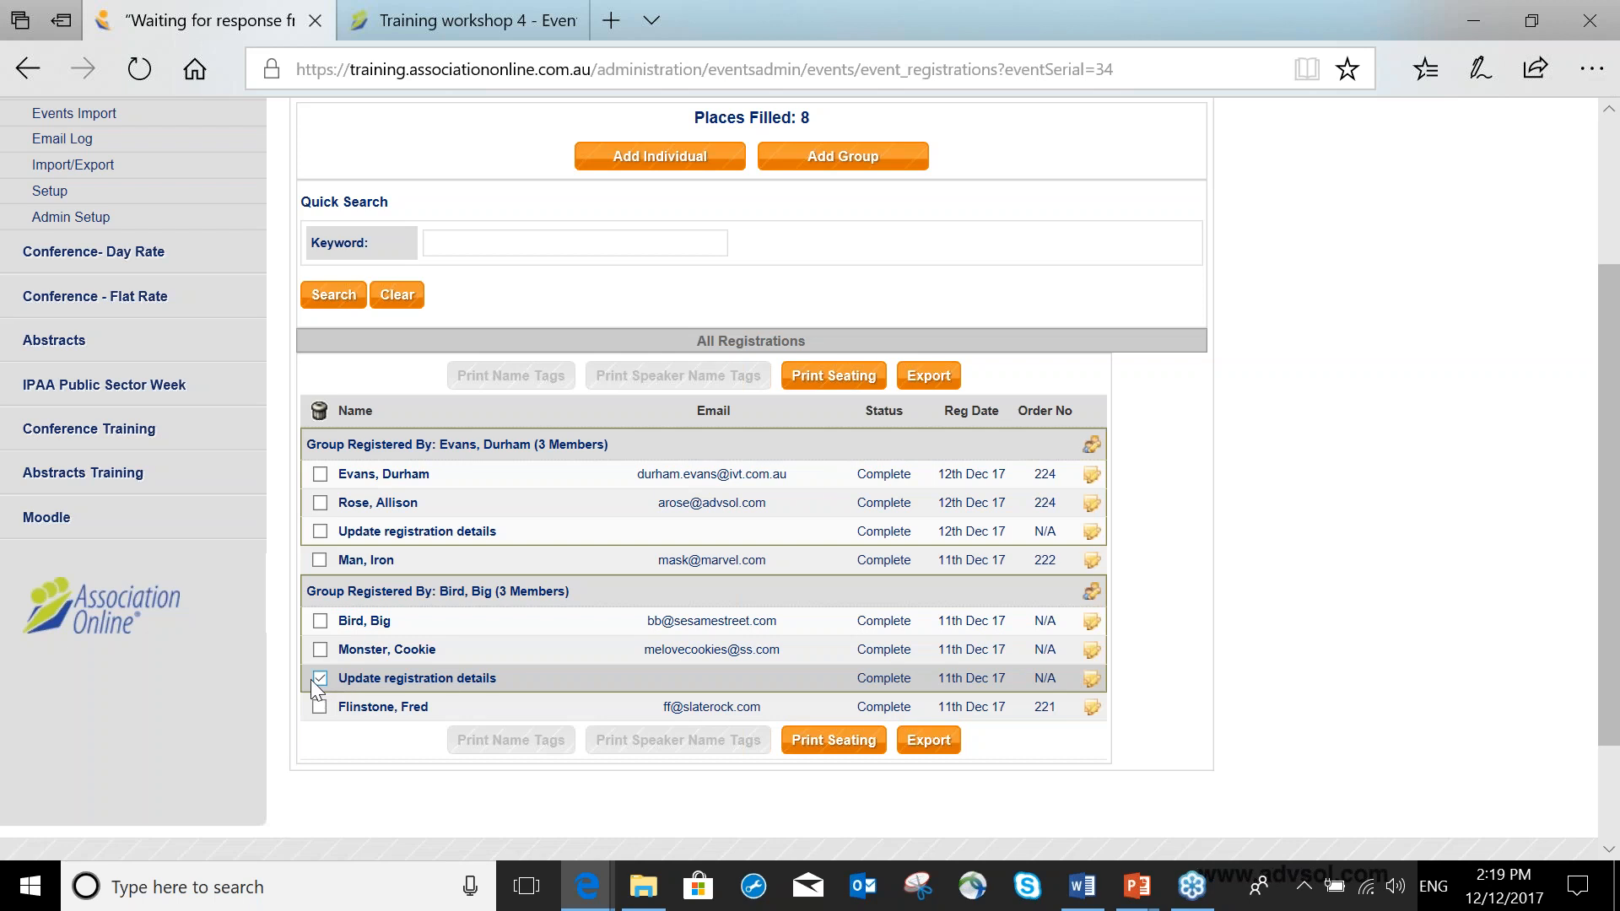
left_click(319, 411)
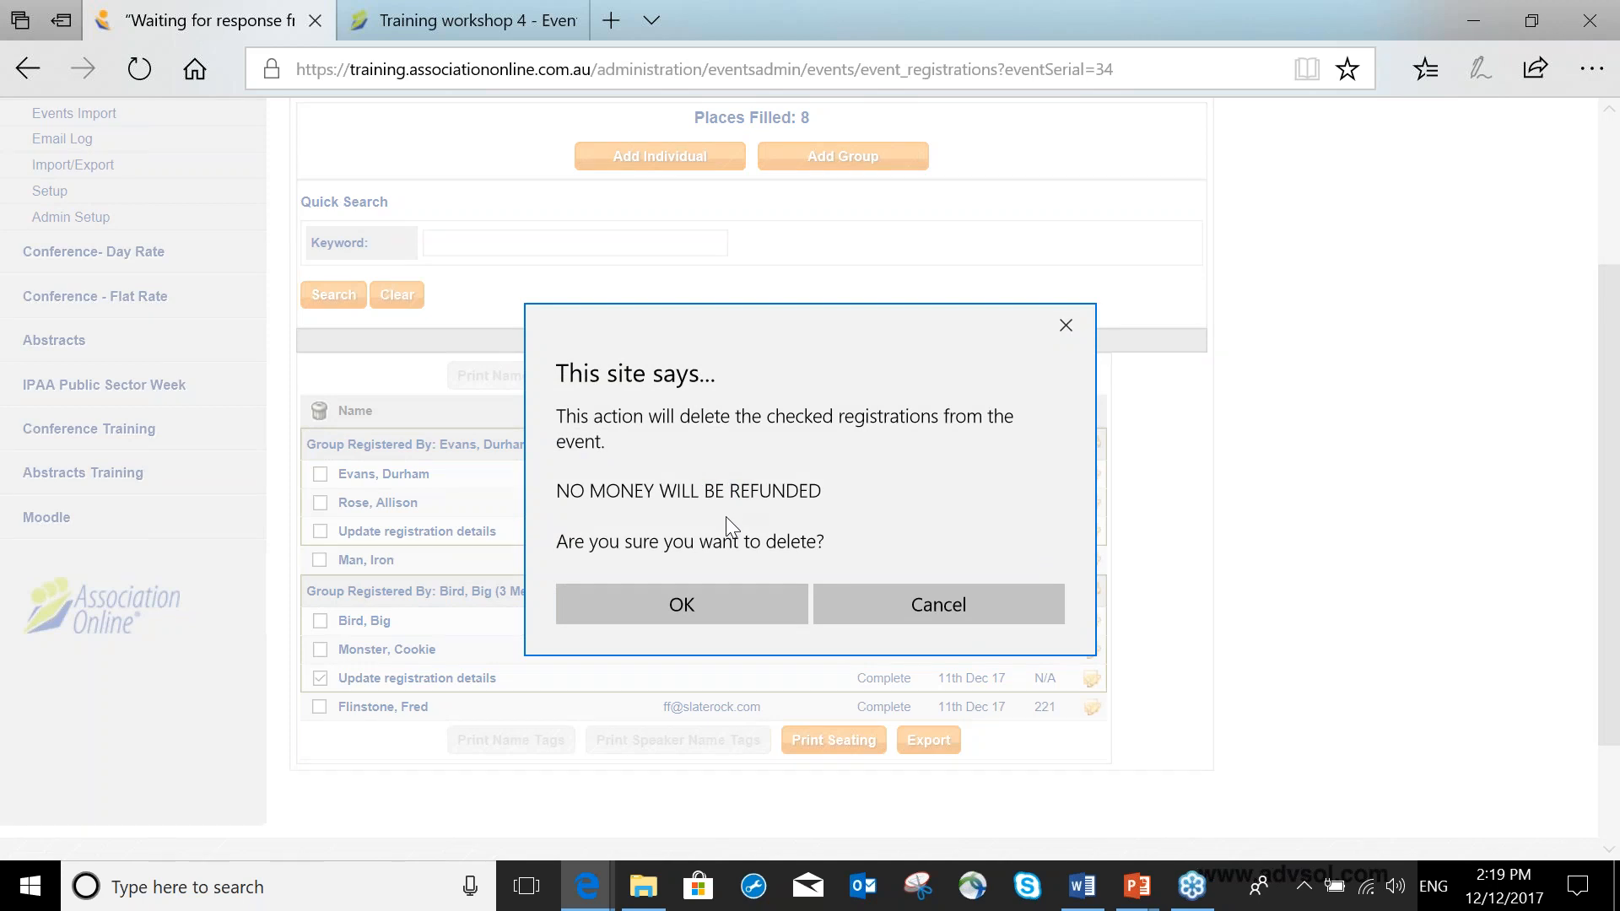
left_click(691, 602)
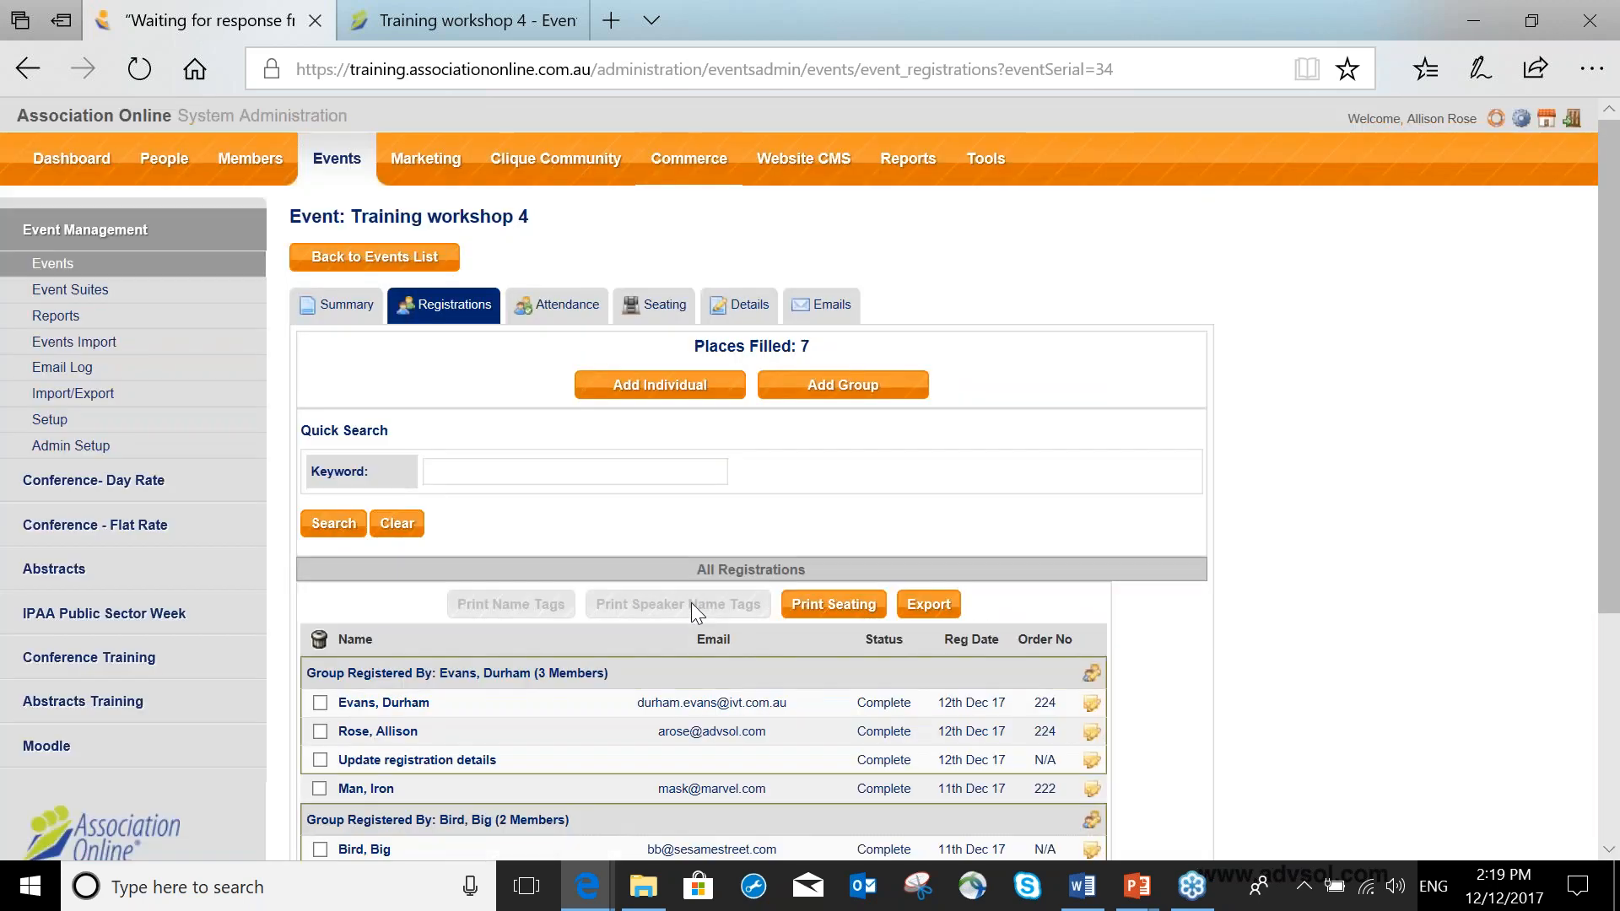
scroll(685, 559, "down", 2)
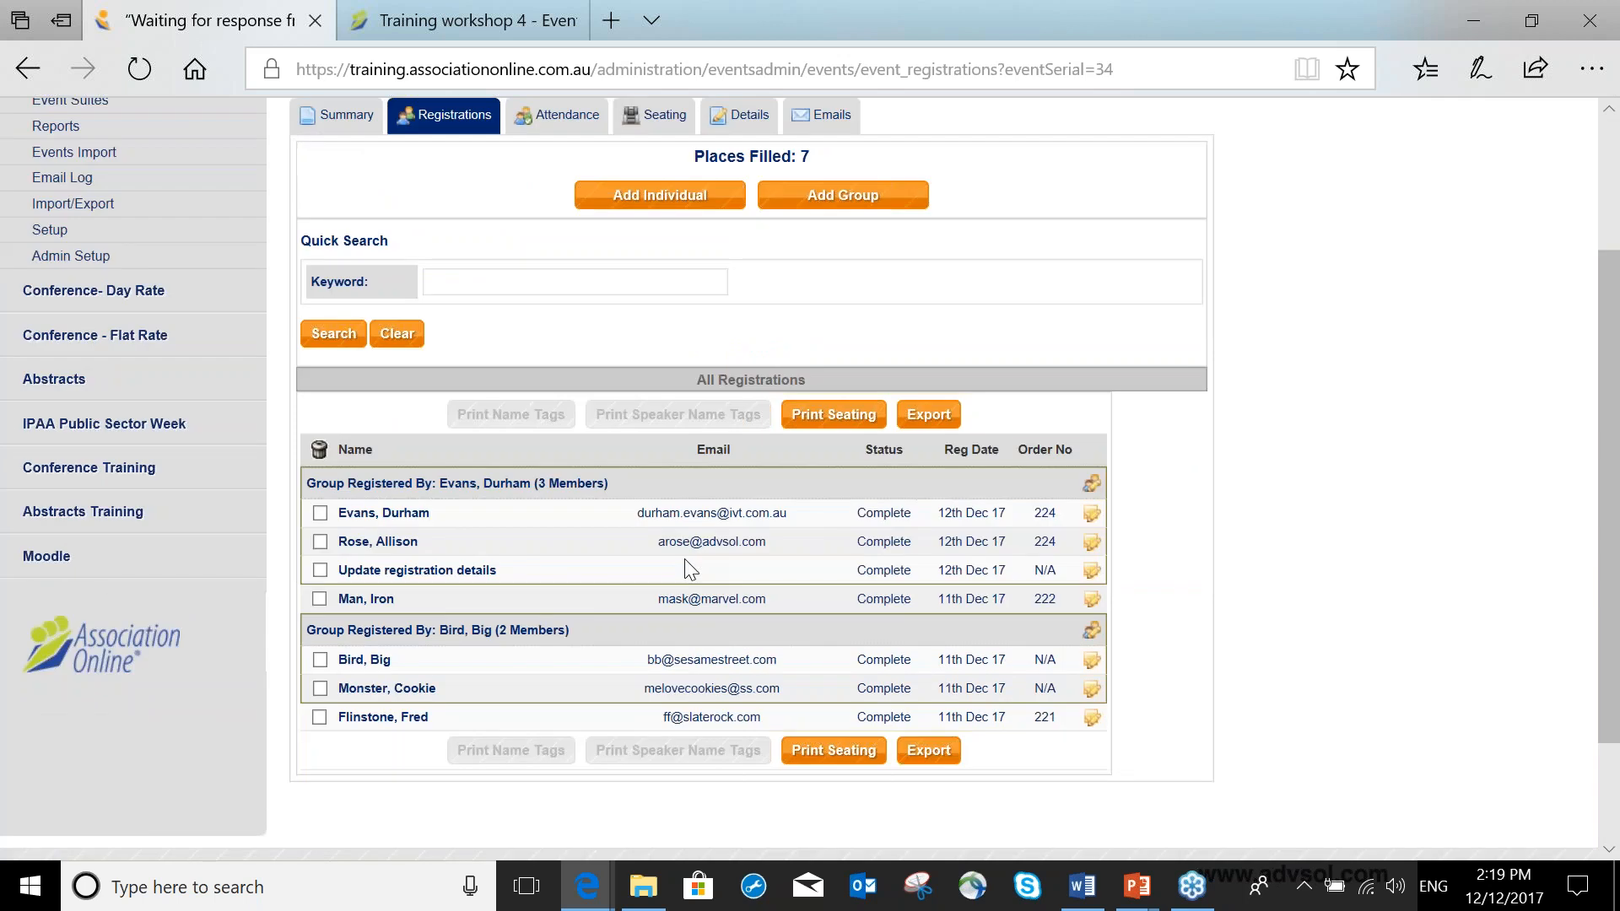
scroll(685, 571, "down", 2)
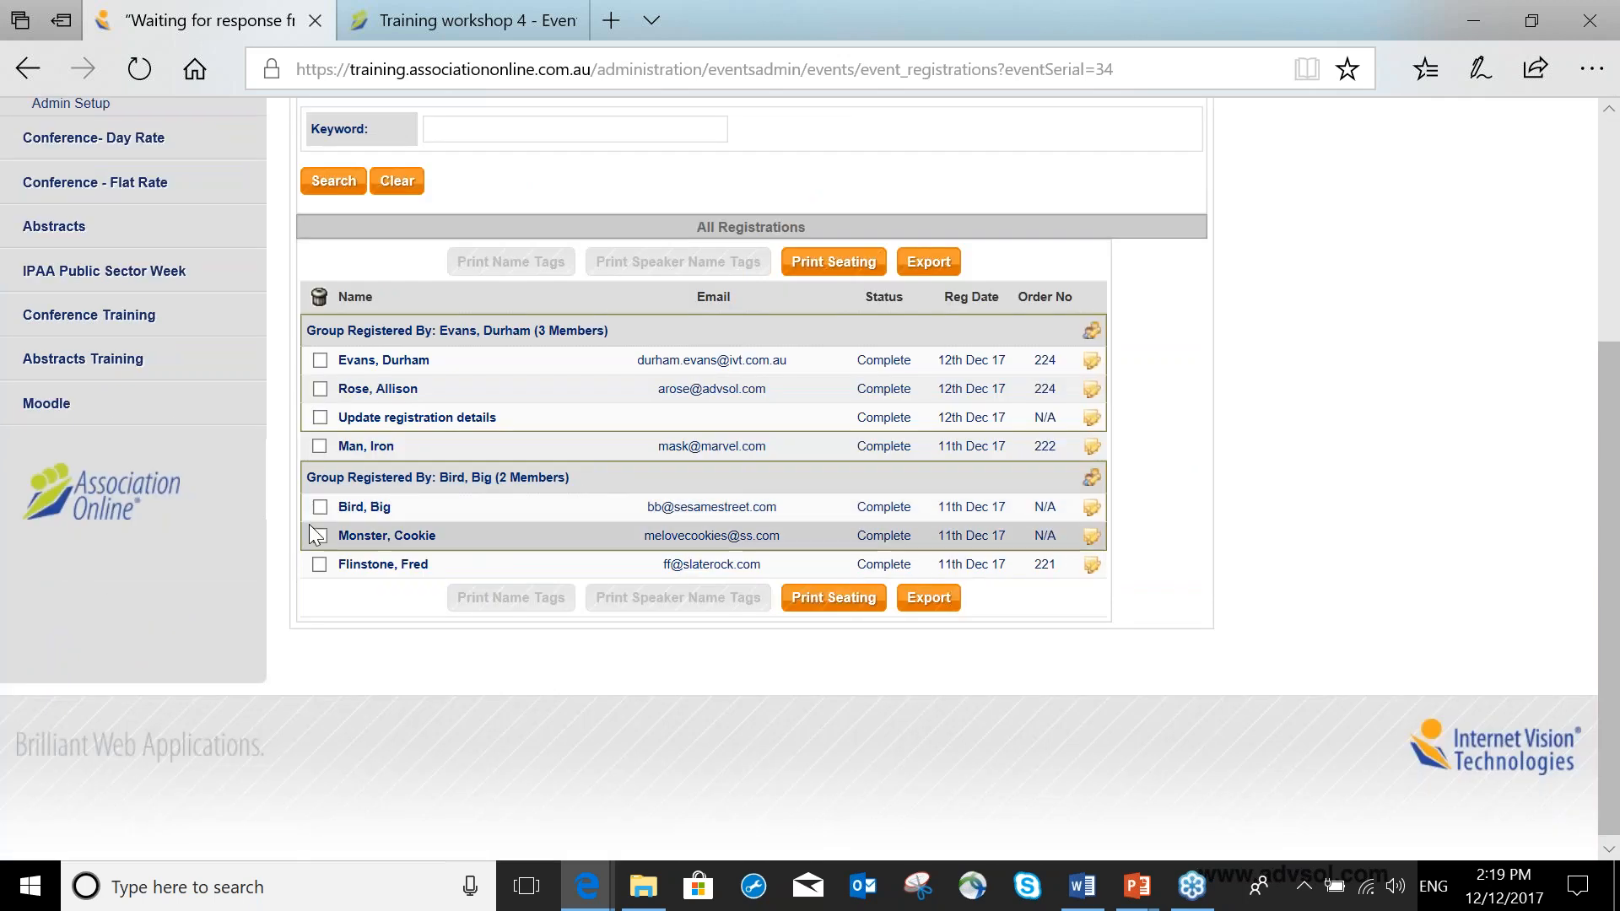
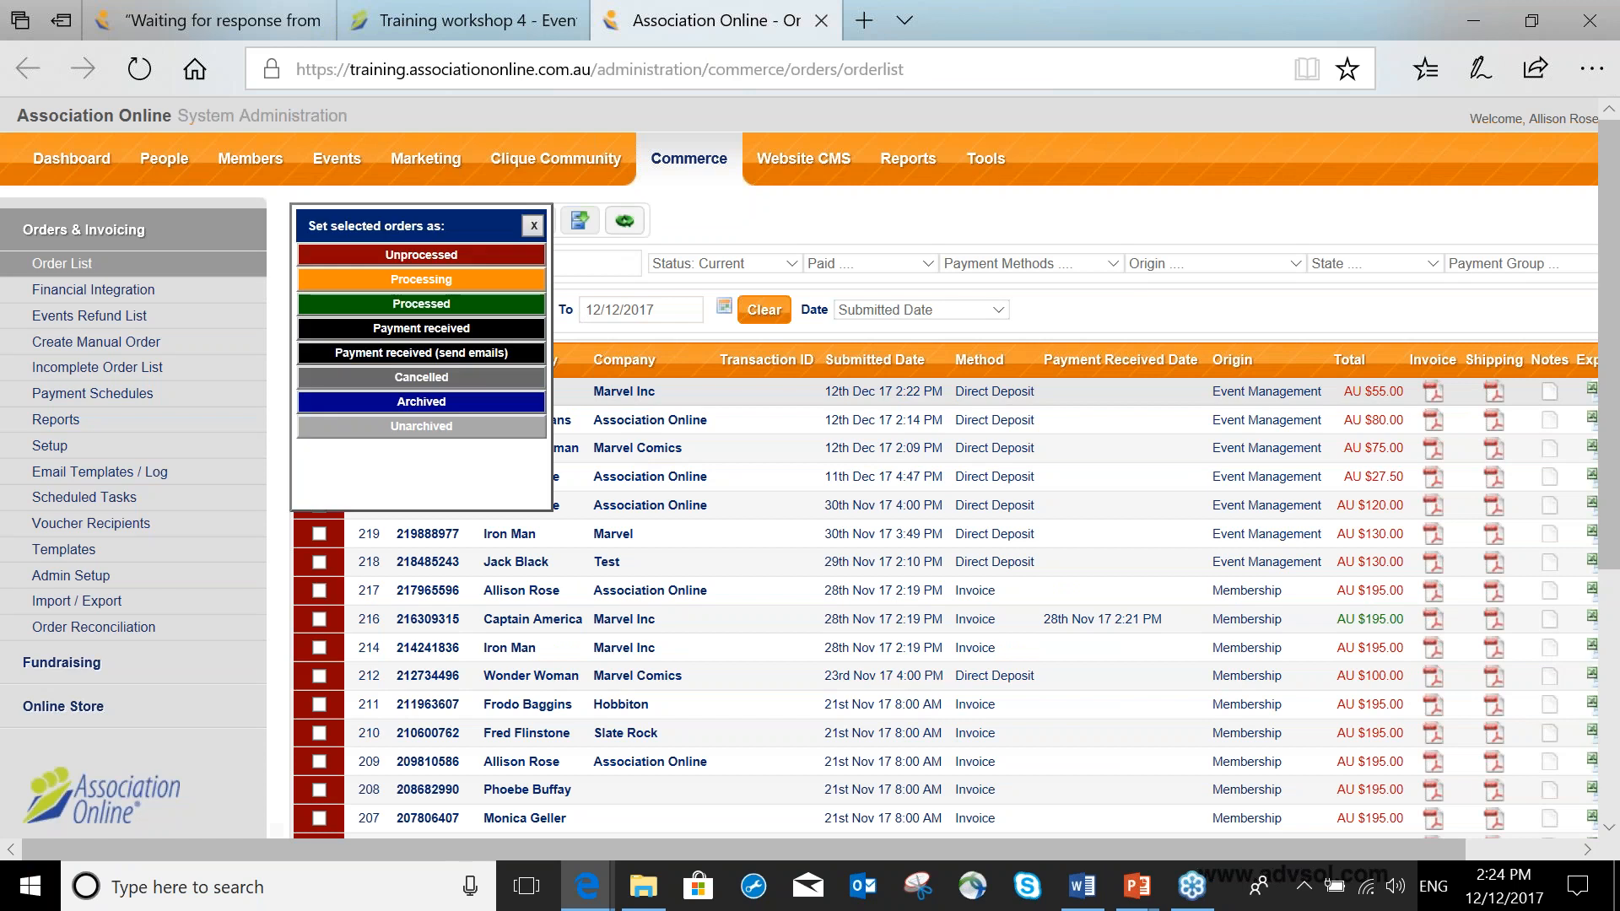
left_click(421, 328)
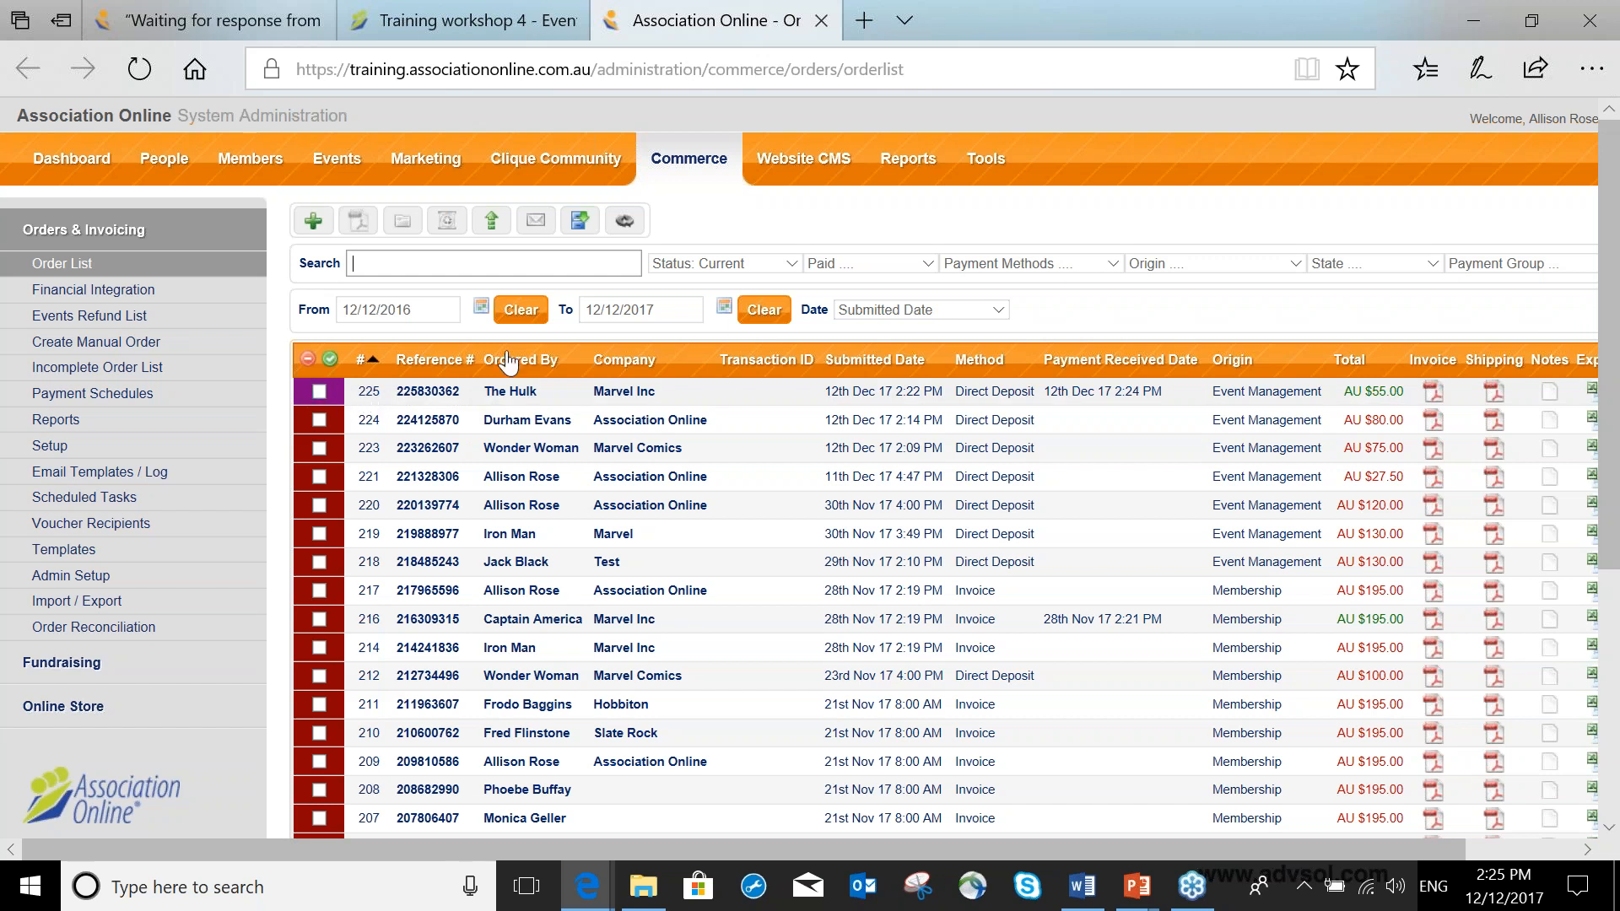
left_click(747, 266)
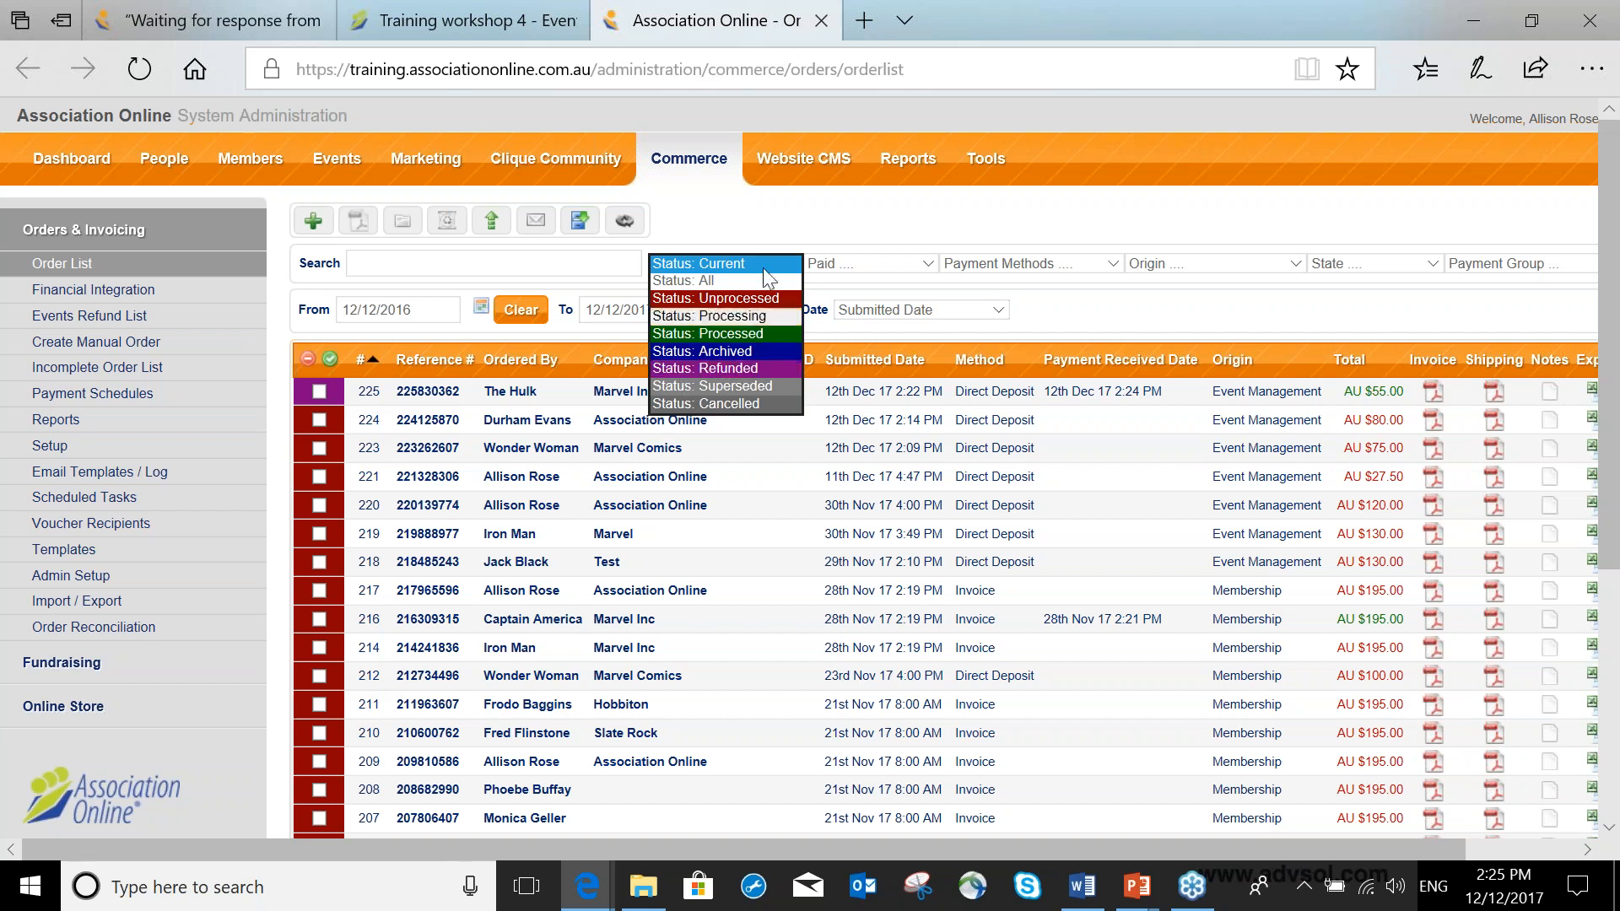
left_click(771, 264)
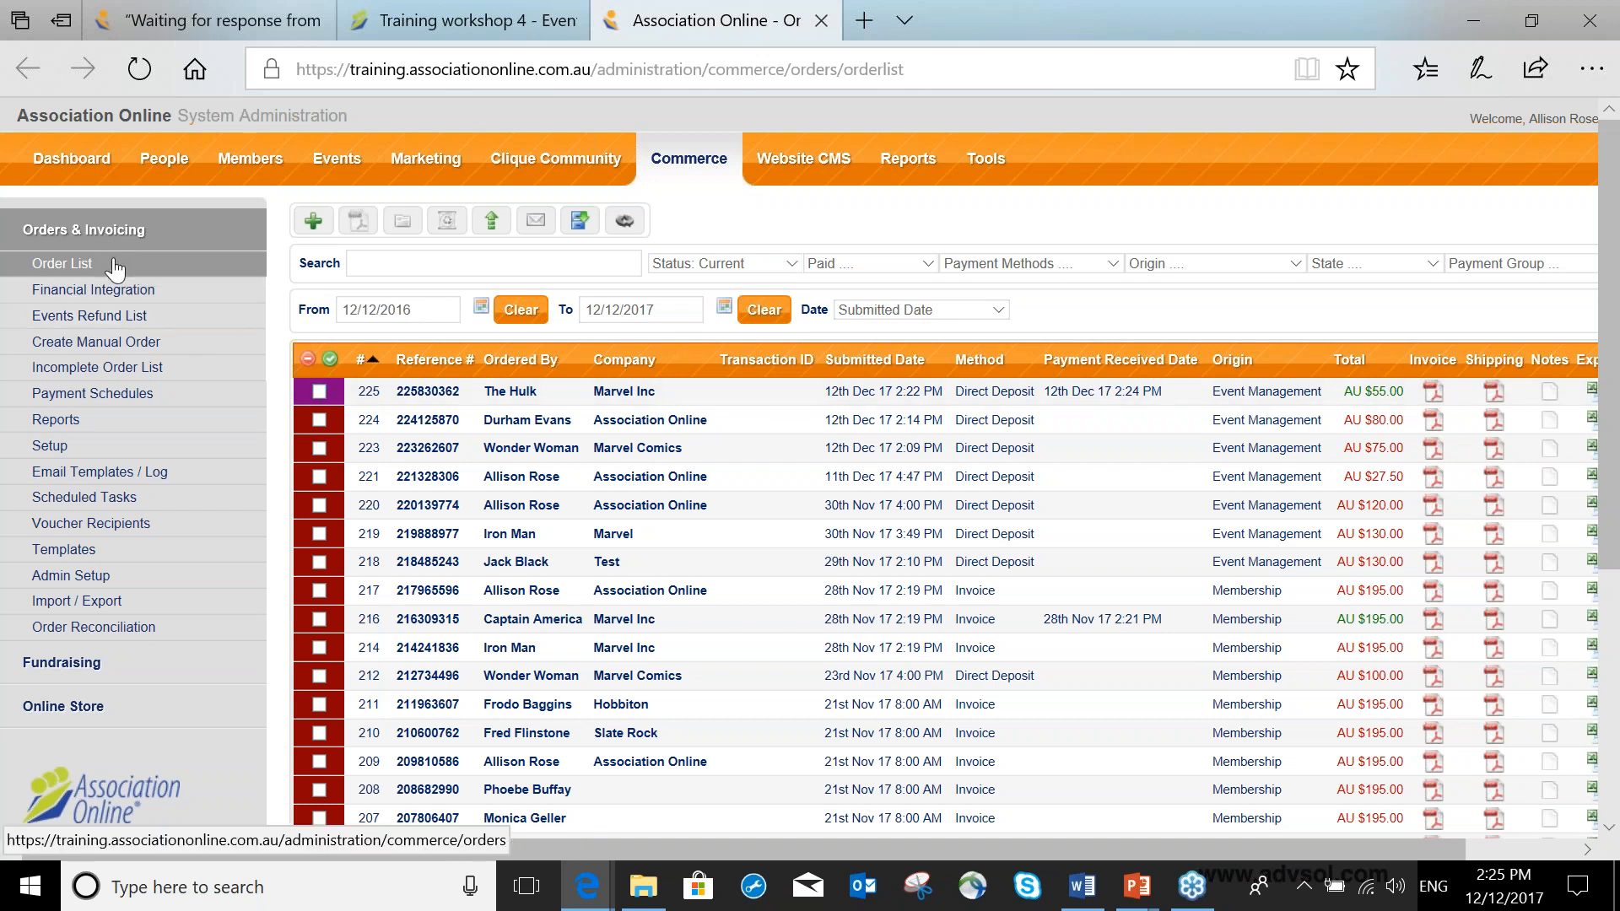
Open the events refund list and export it as a tab separated file.
left_click(97, 319)
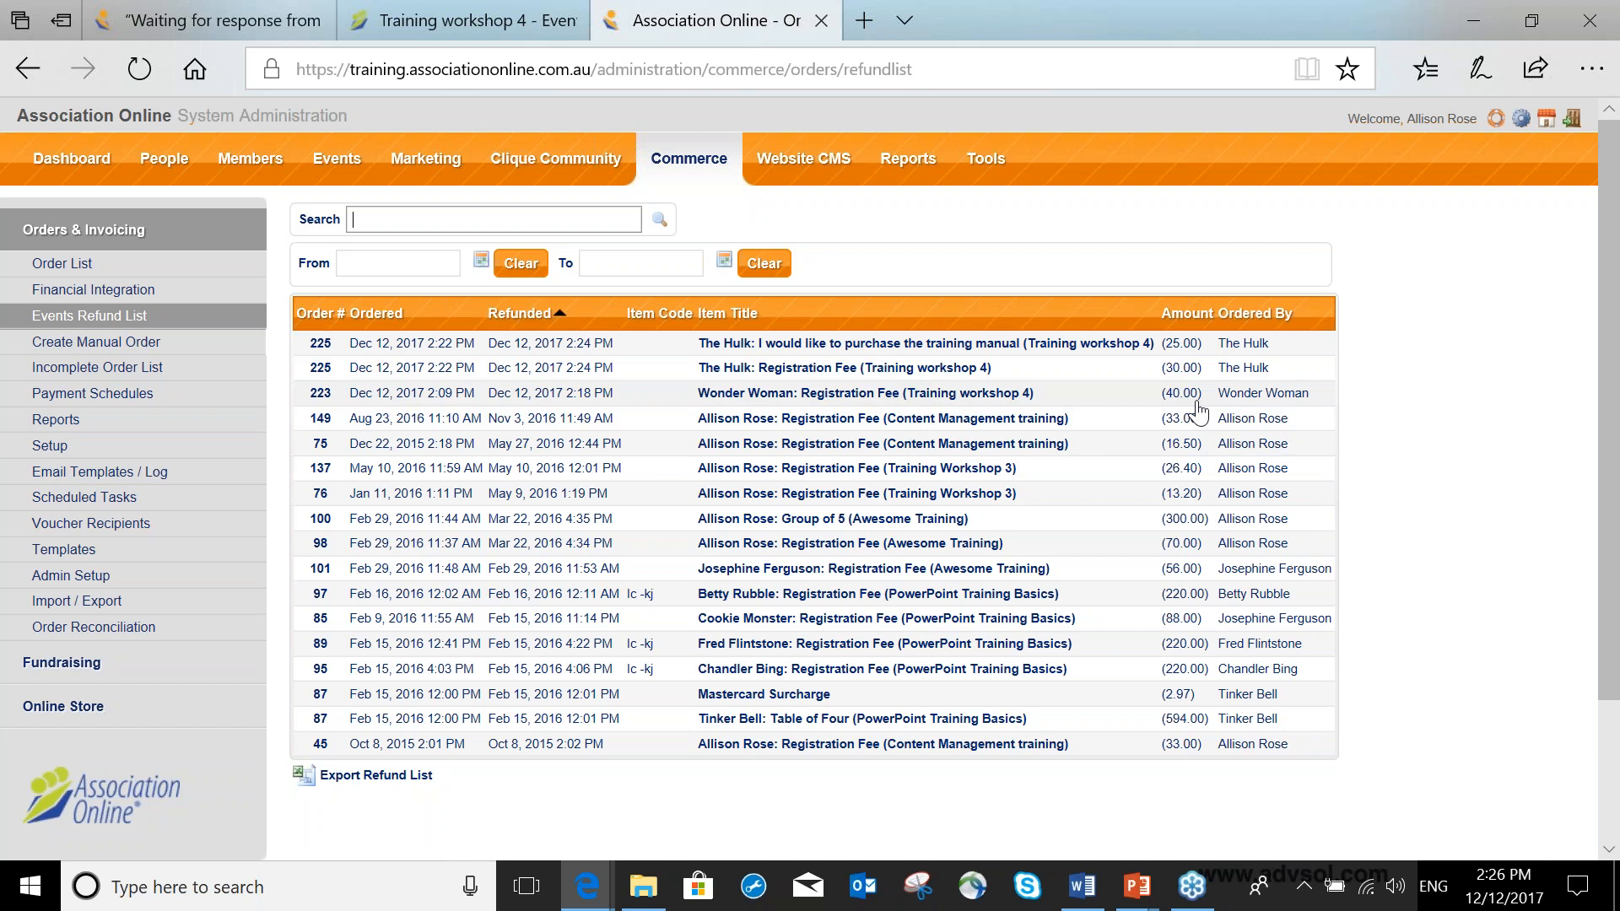
left_click(384, 776)
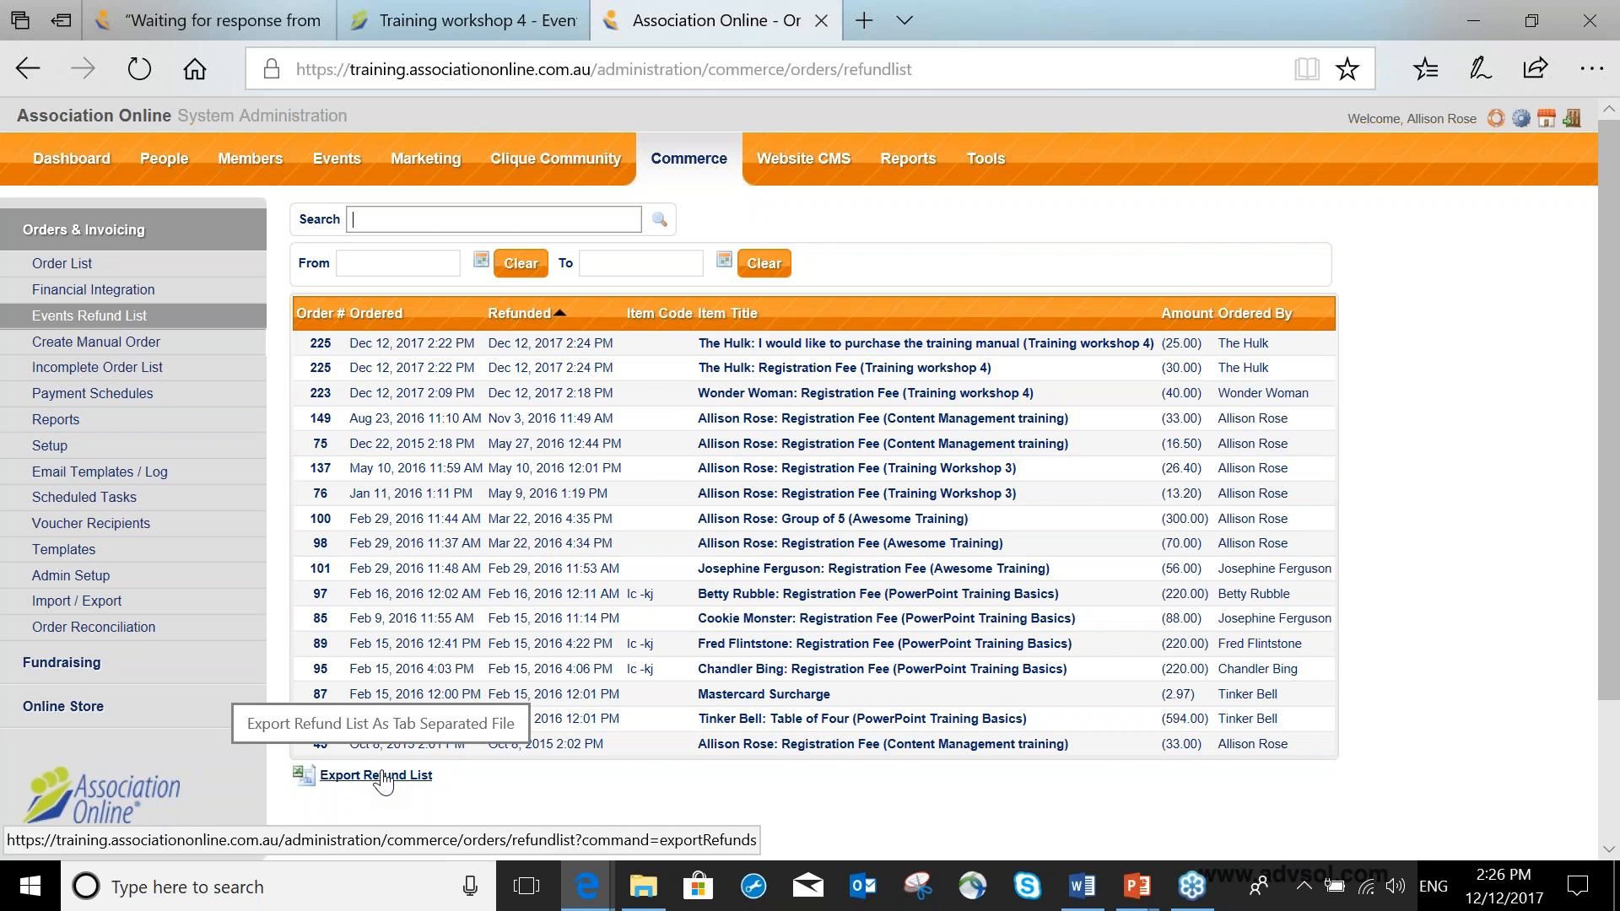
left_click(384, 776)
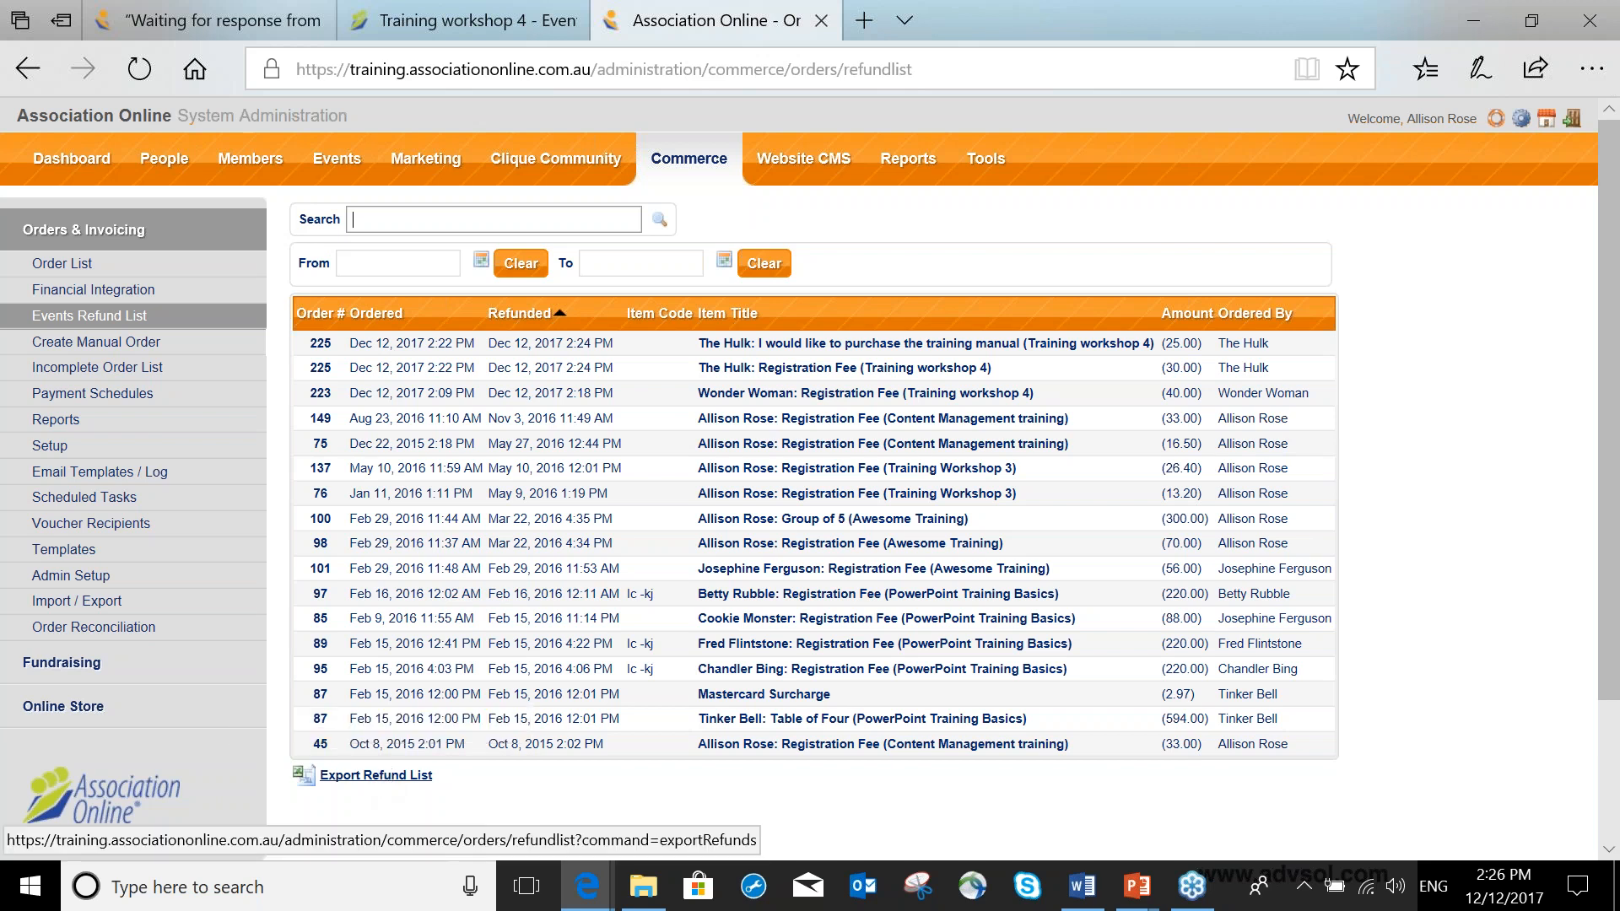
left_click(383, 777)
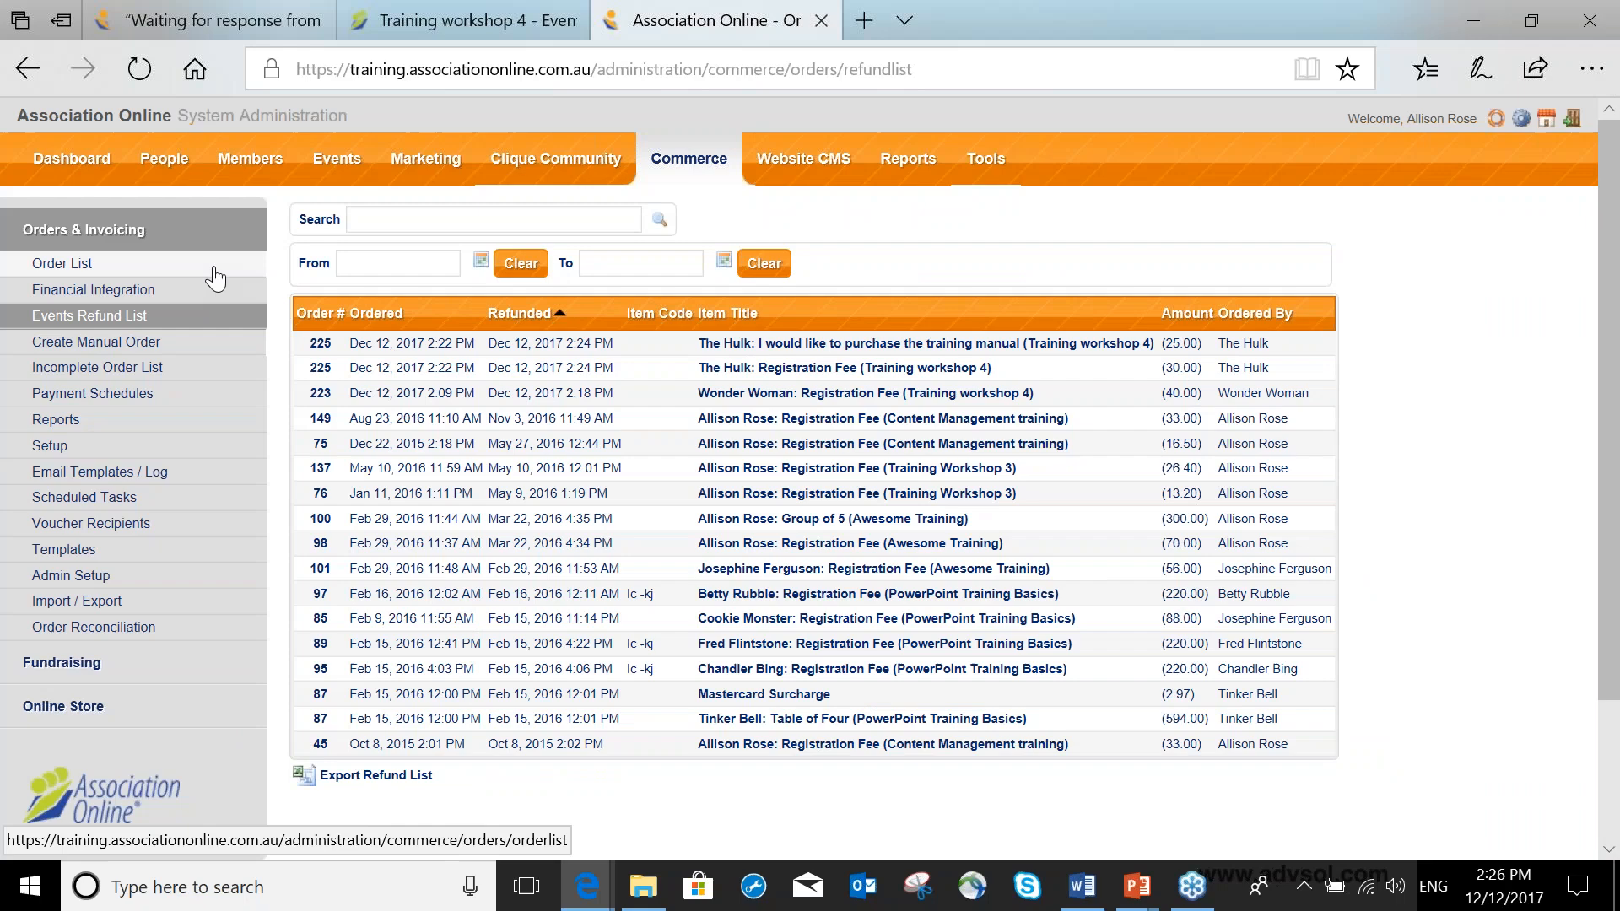
Mark Wonder Woman's Training workshop 4 order as payment received on 12/12/2017 at 2:26 PM.
left_click(215, 268)
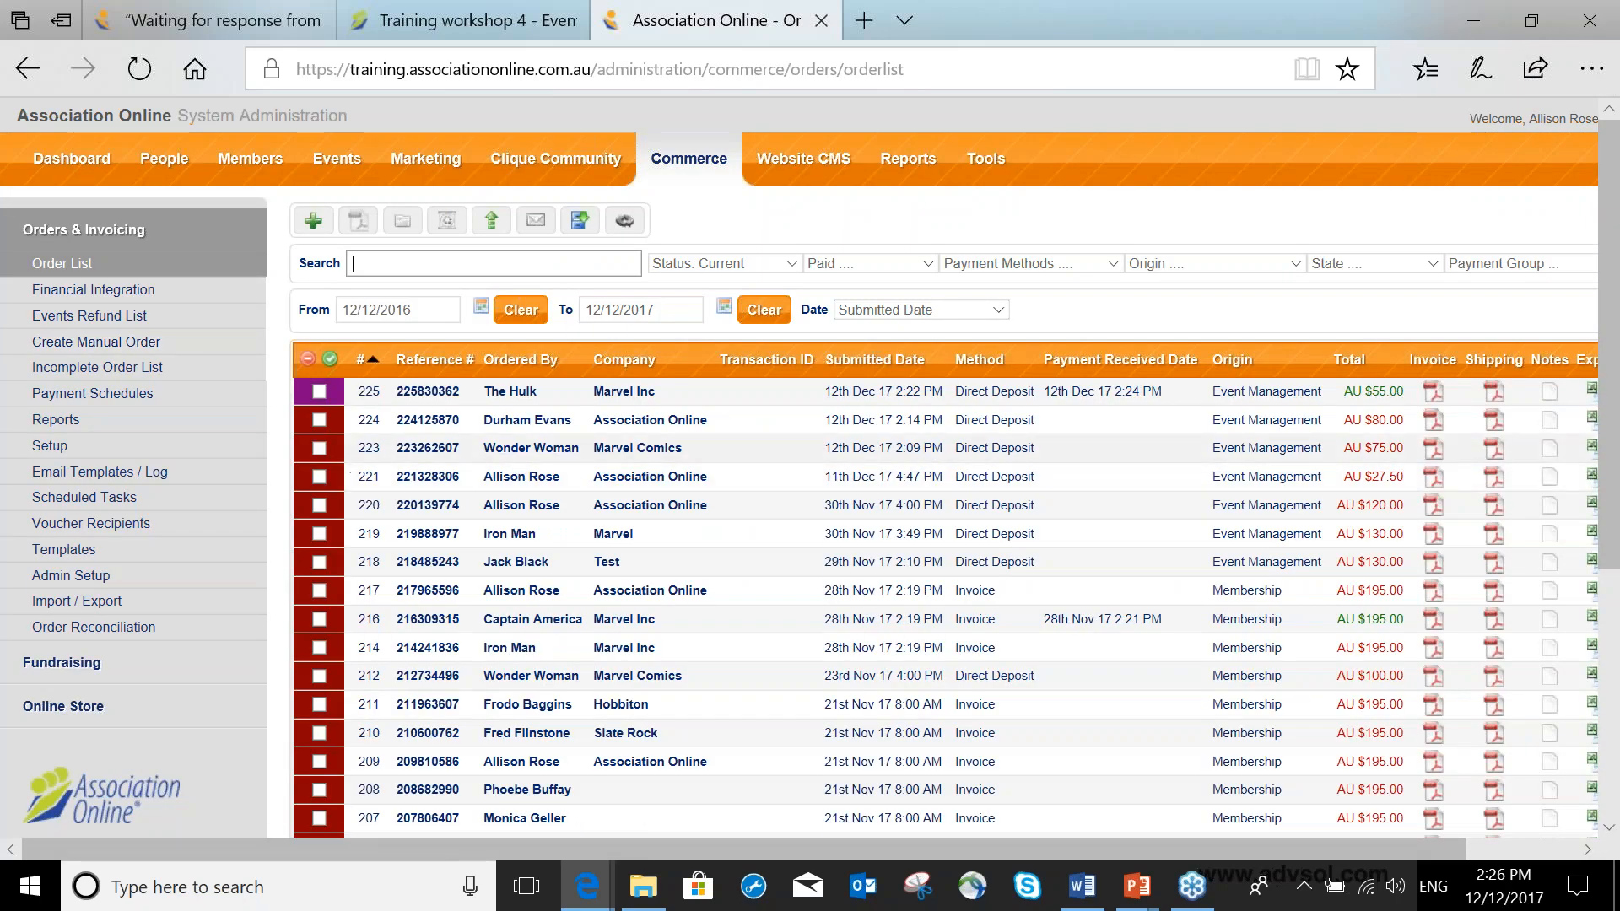
left_click(319, 448)
left_click(629, 221)
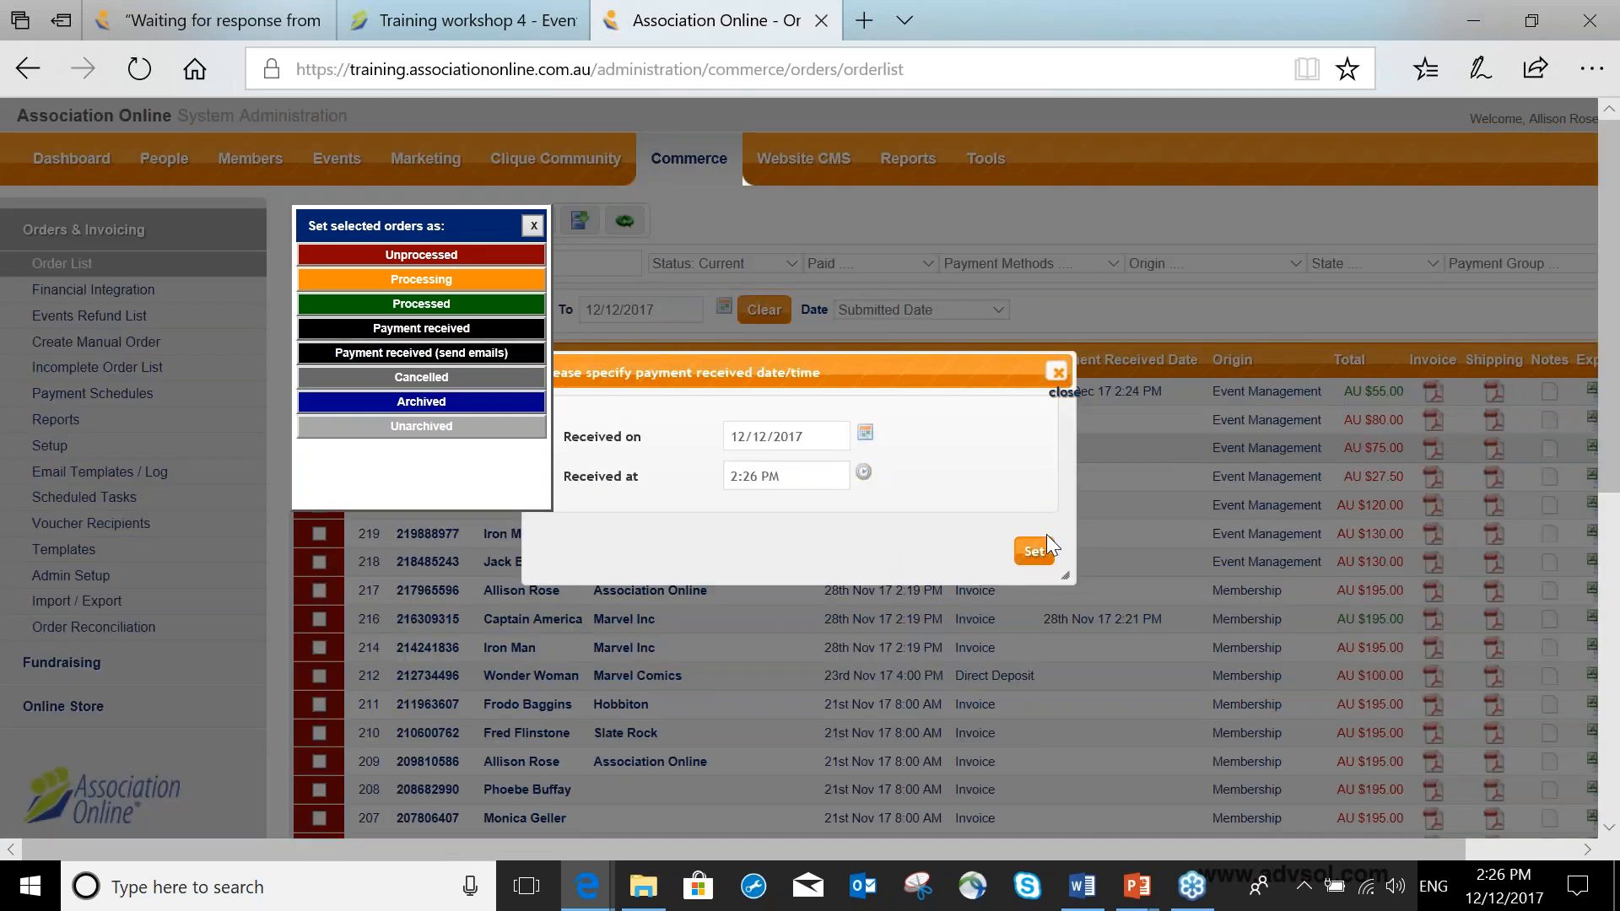
left_click(1037, 557)
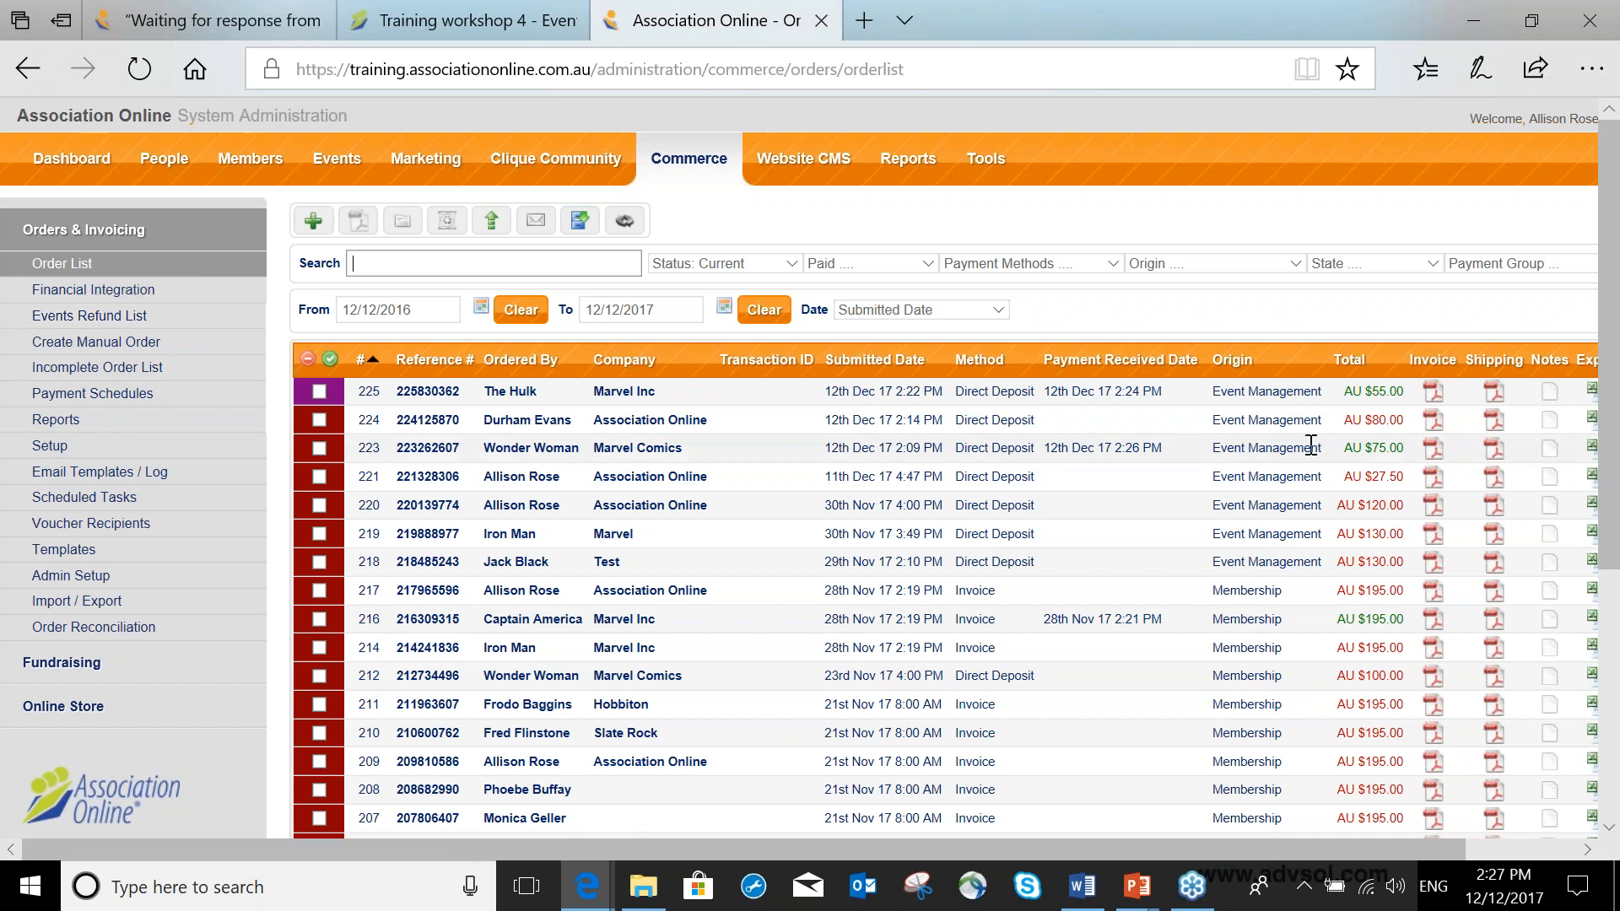
Compare Wonder Woman's order total in the order list with her refunded registration fee in the events refund list.
left_click_drag(1341, 447, 1407, 445)
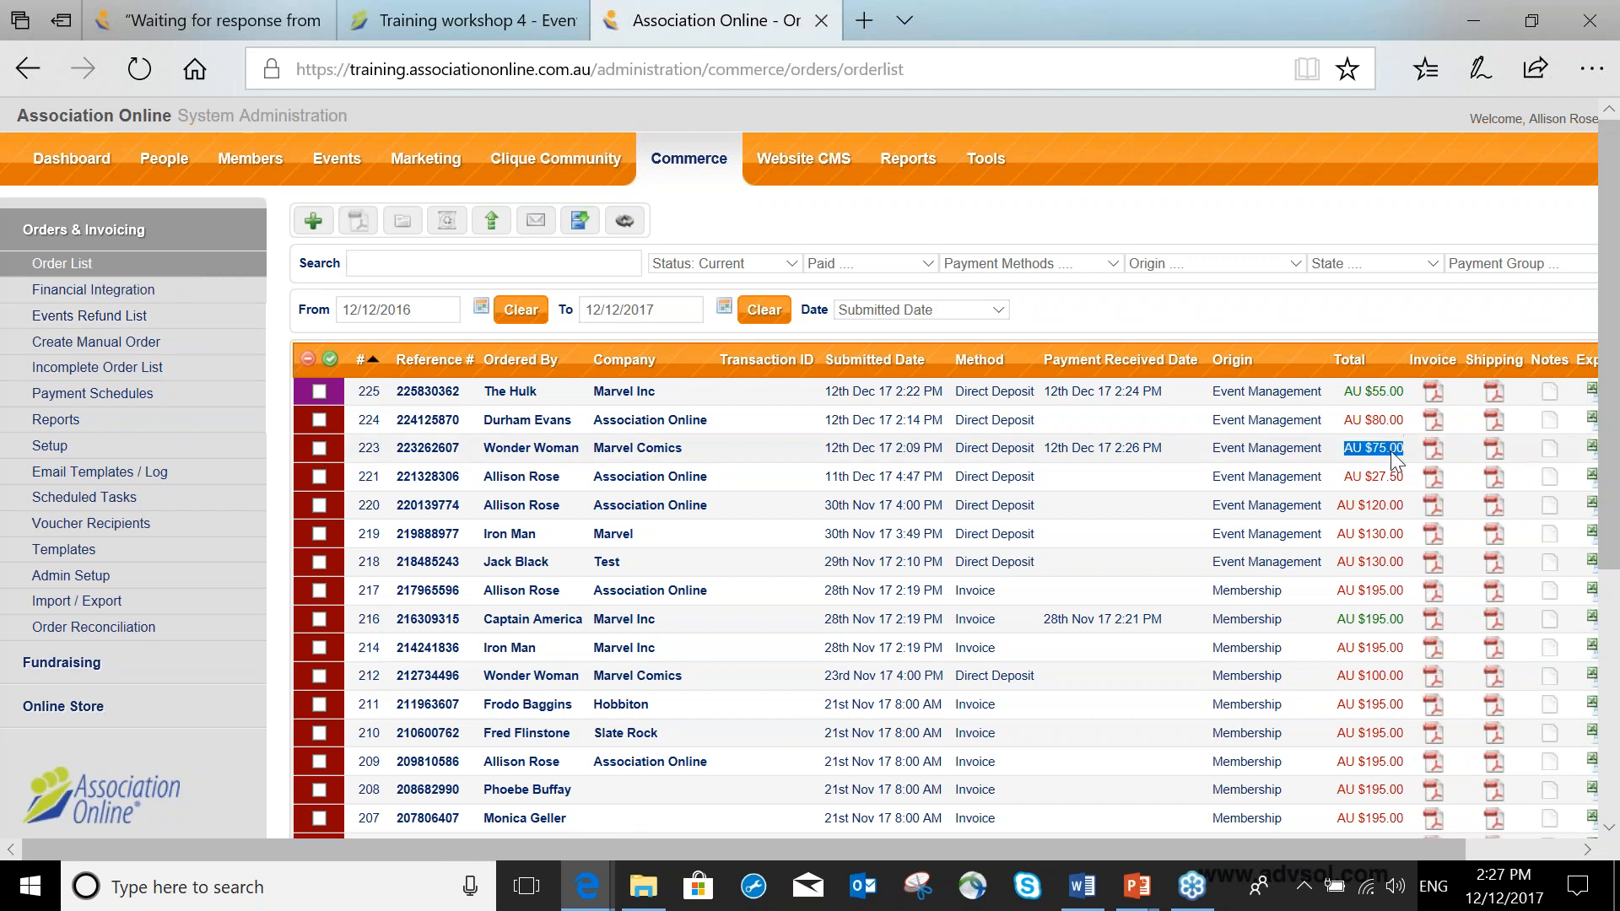
left_click(144, 315)
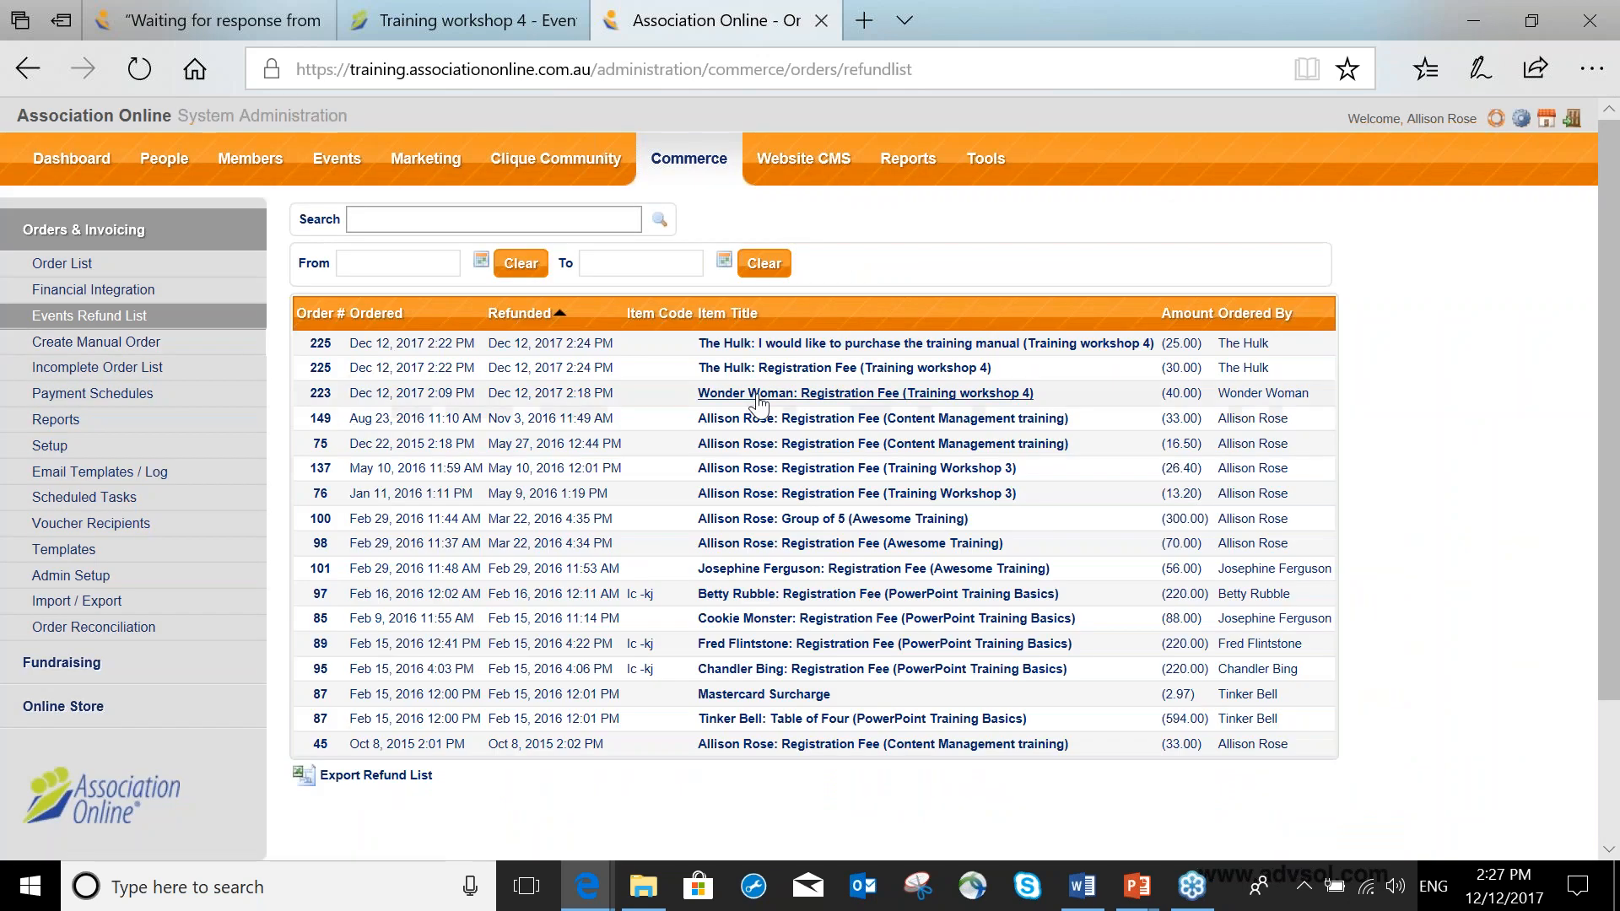
left_click_drag(1161, 394, 1212, 396)
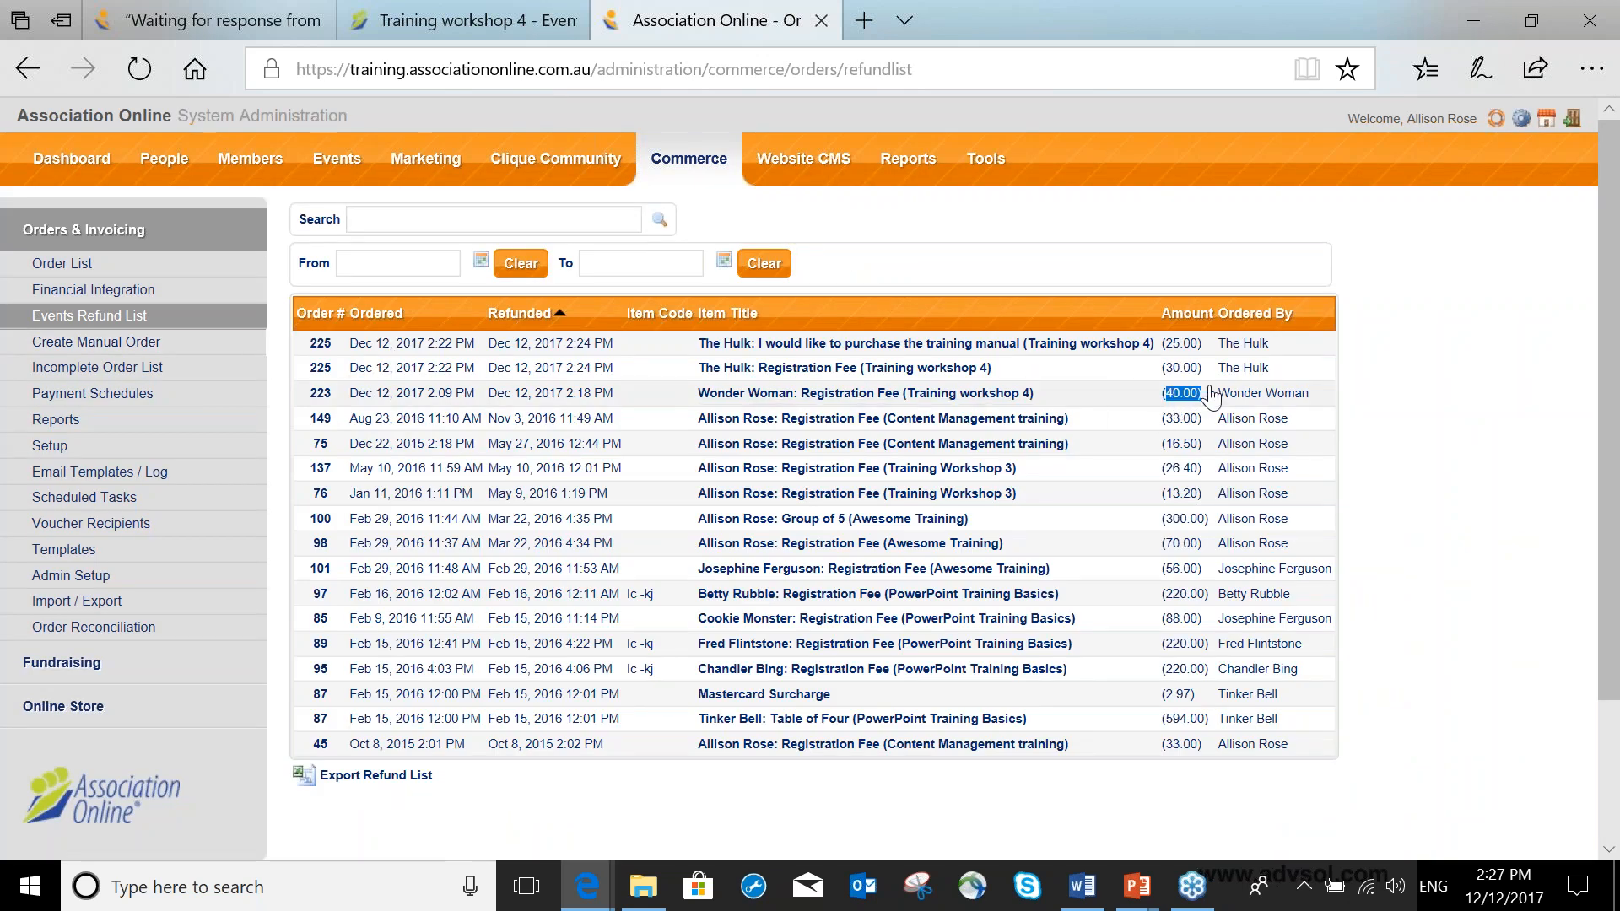
key("alt+Tab")
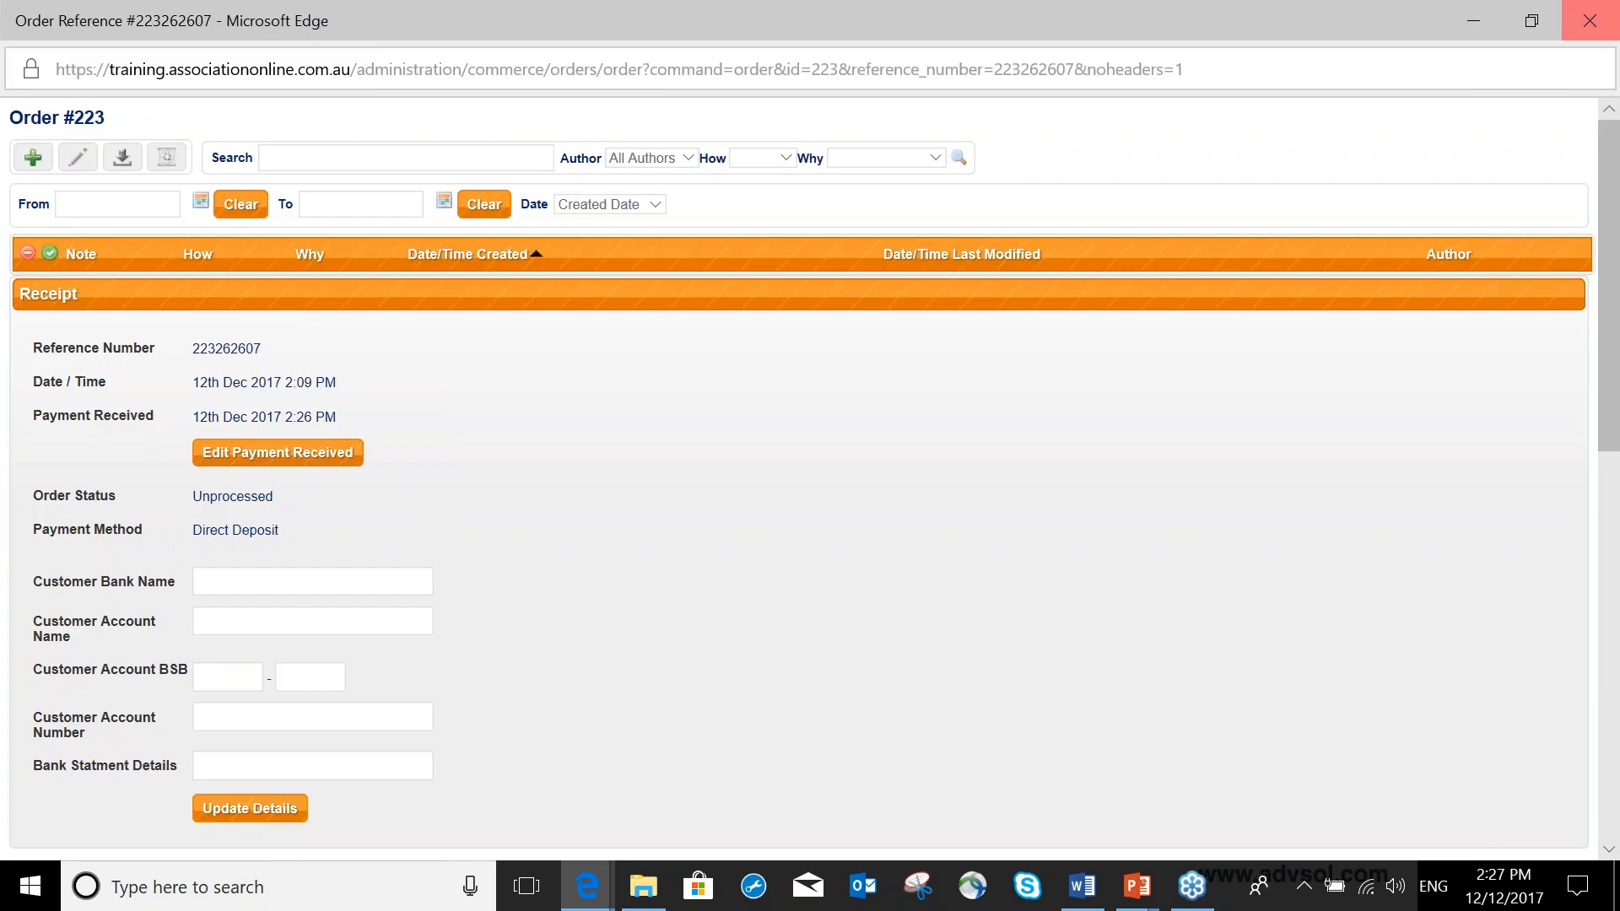
left_click(1590, 17)
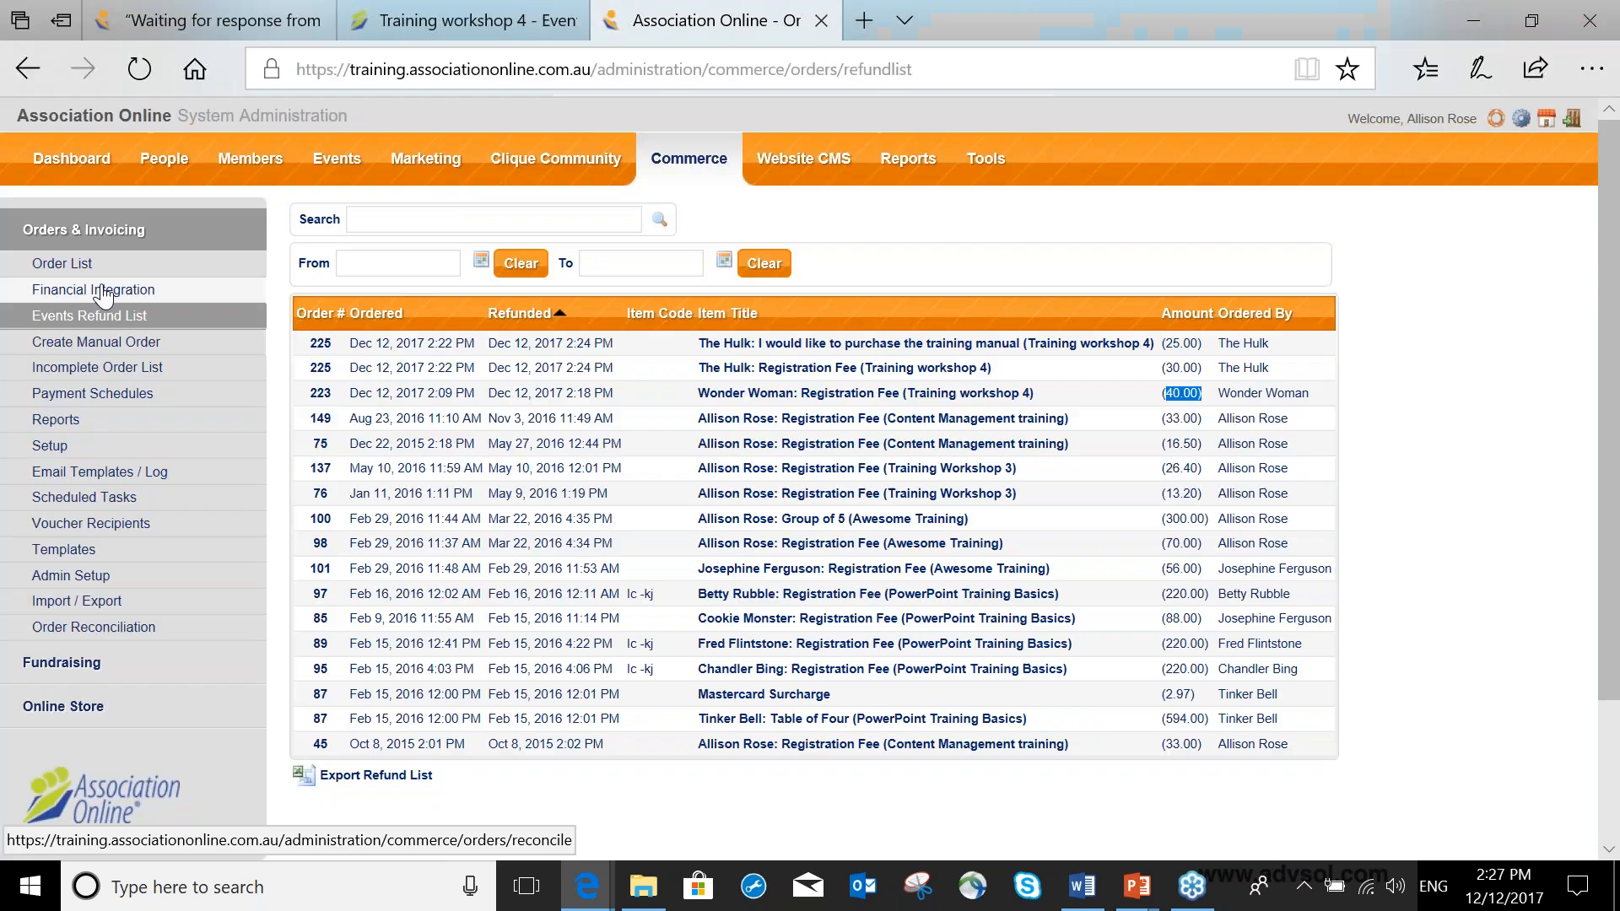
left_click(98, 270)
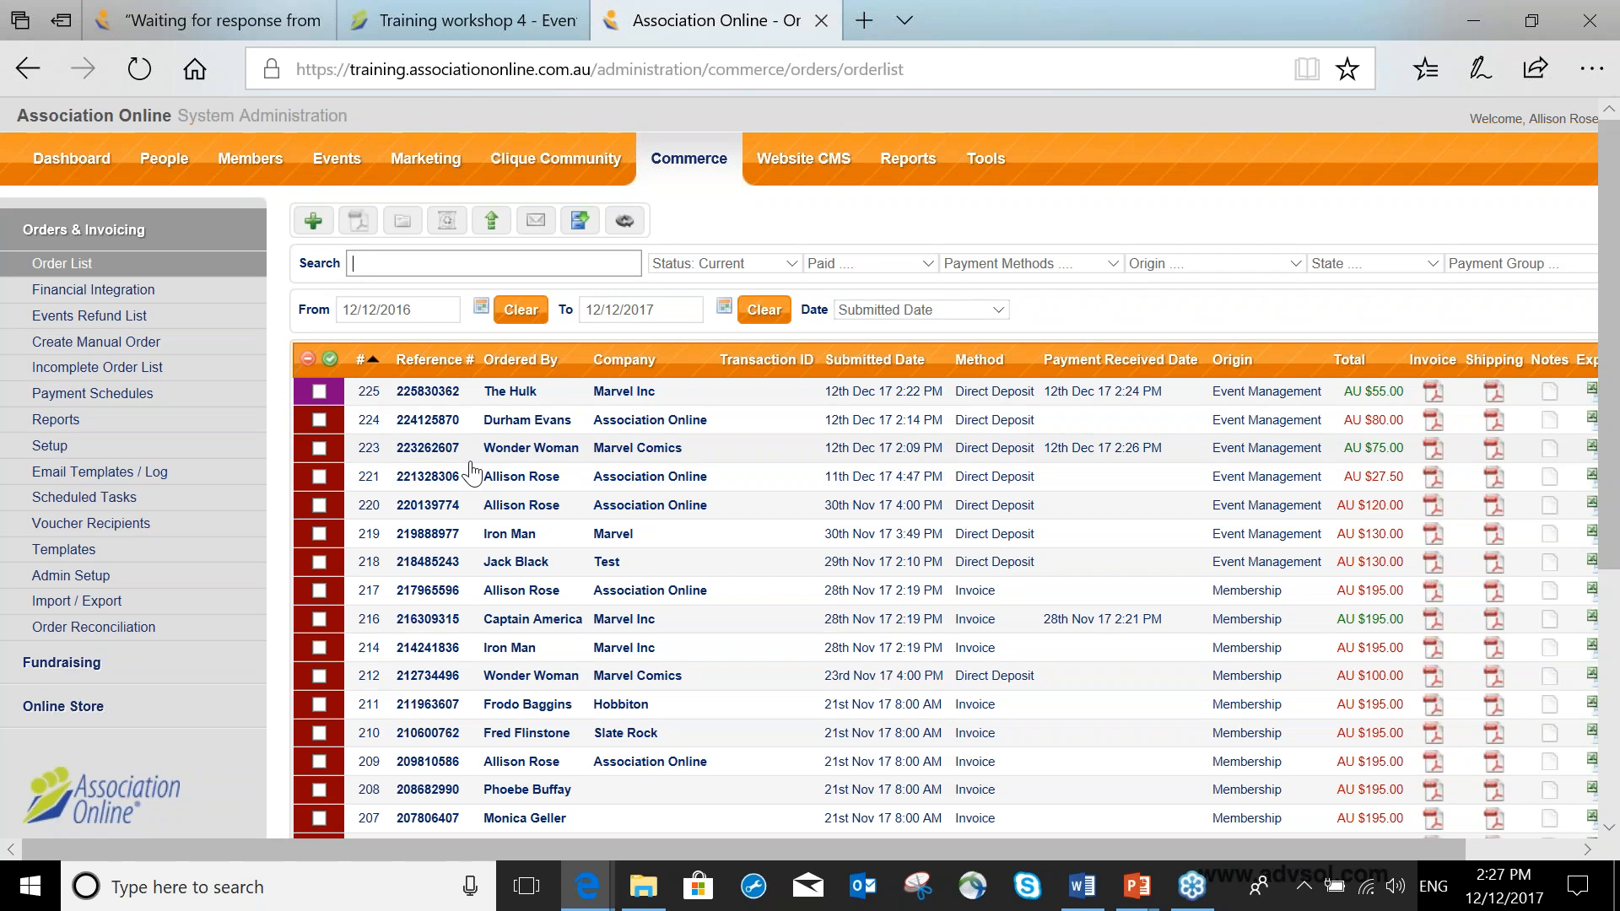
Start a manual order for the existing user Wonder Woman, keeping the global default payment group.
left_click(311, 224)
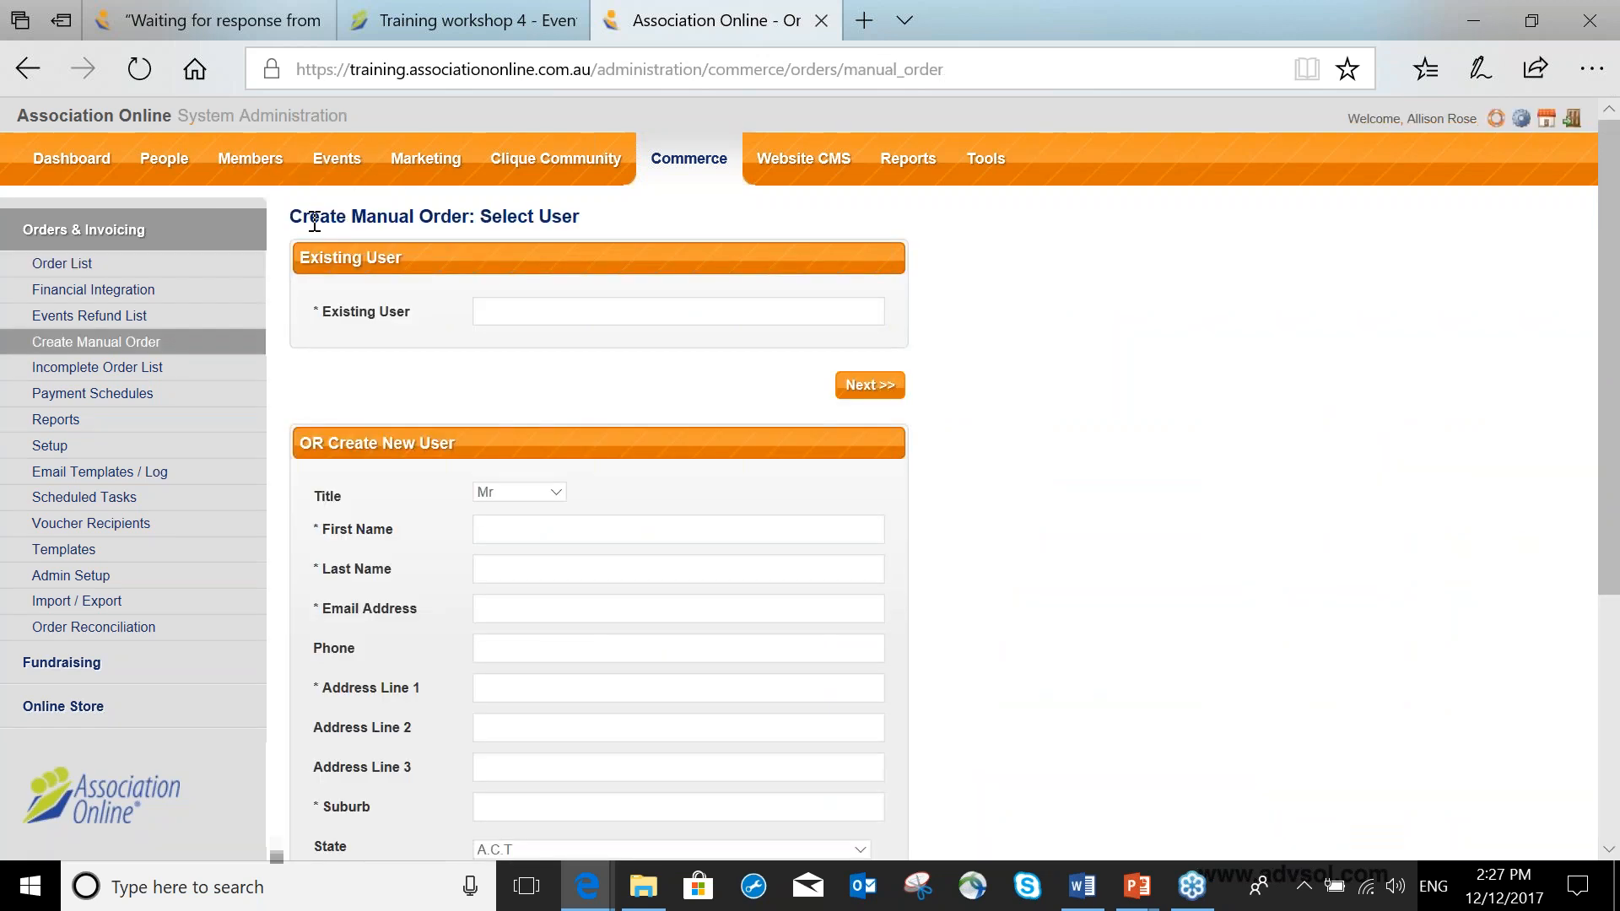
left_click(513, 302)
type("wonder")
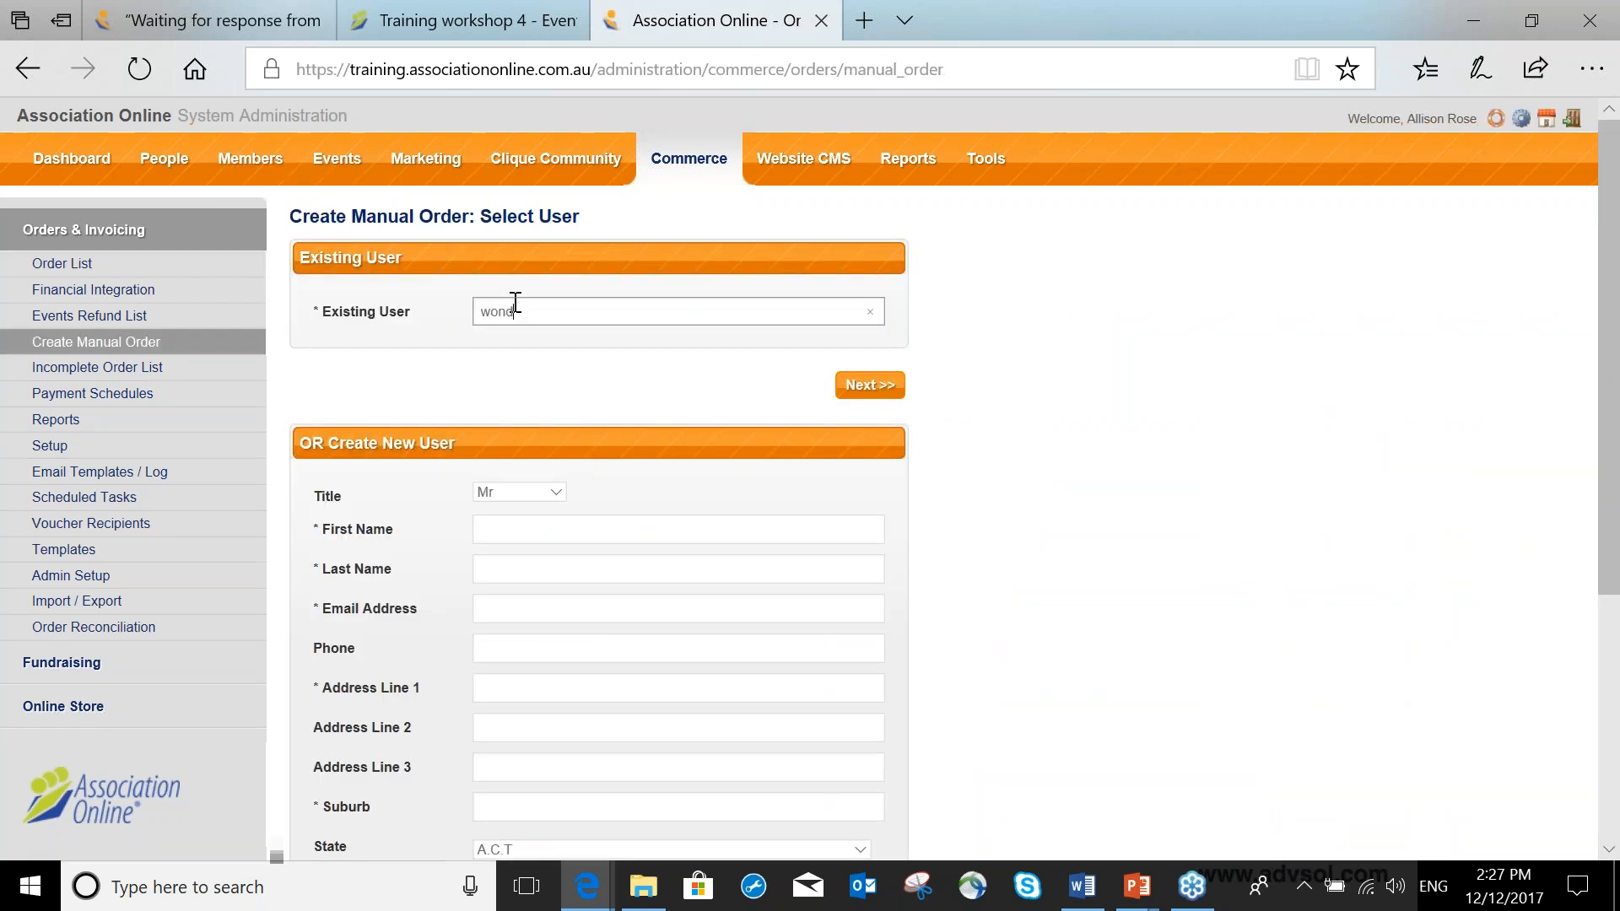
left_click(622, 340)
left_click(868, 384)
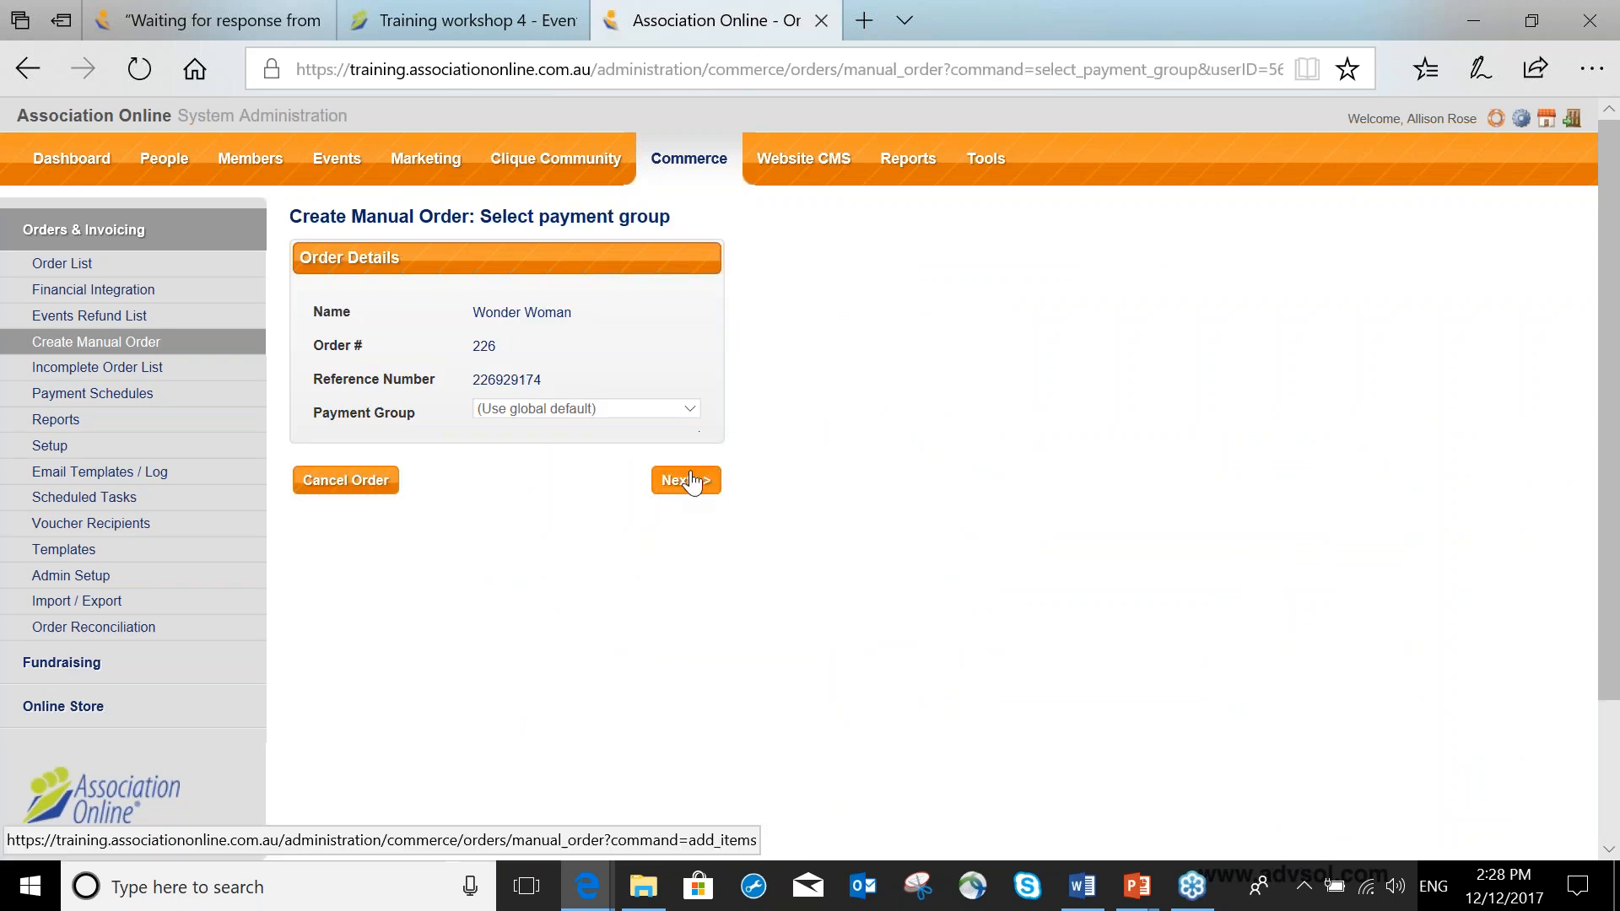
left_click(687, 480)
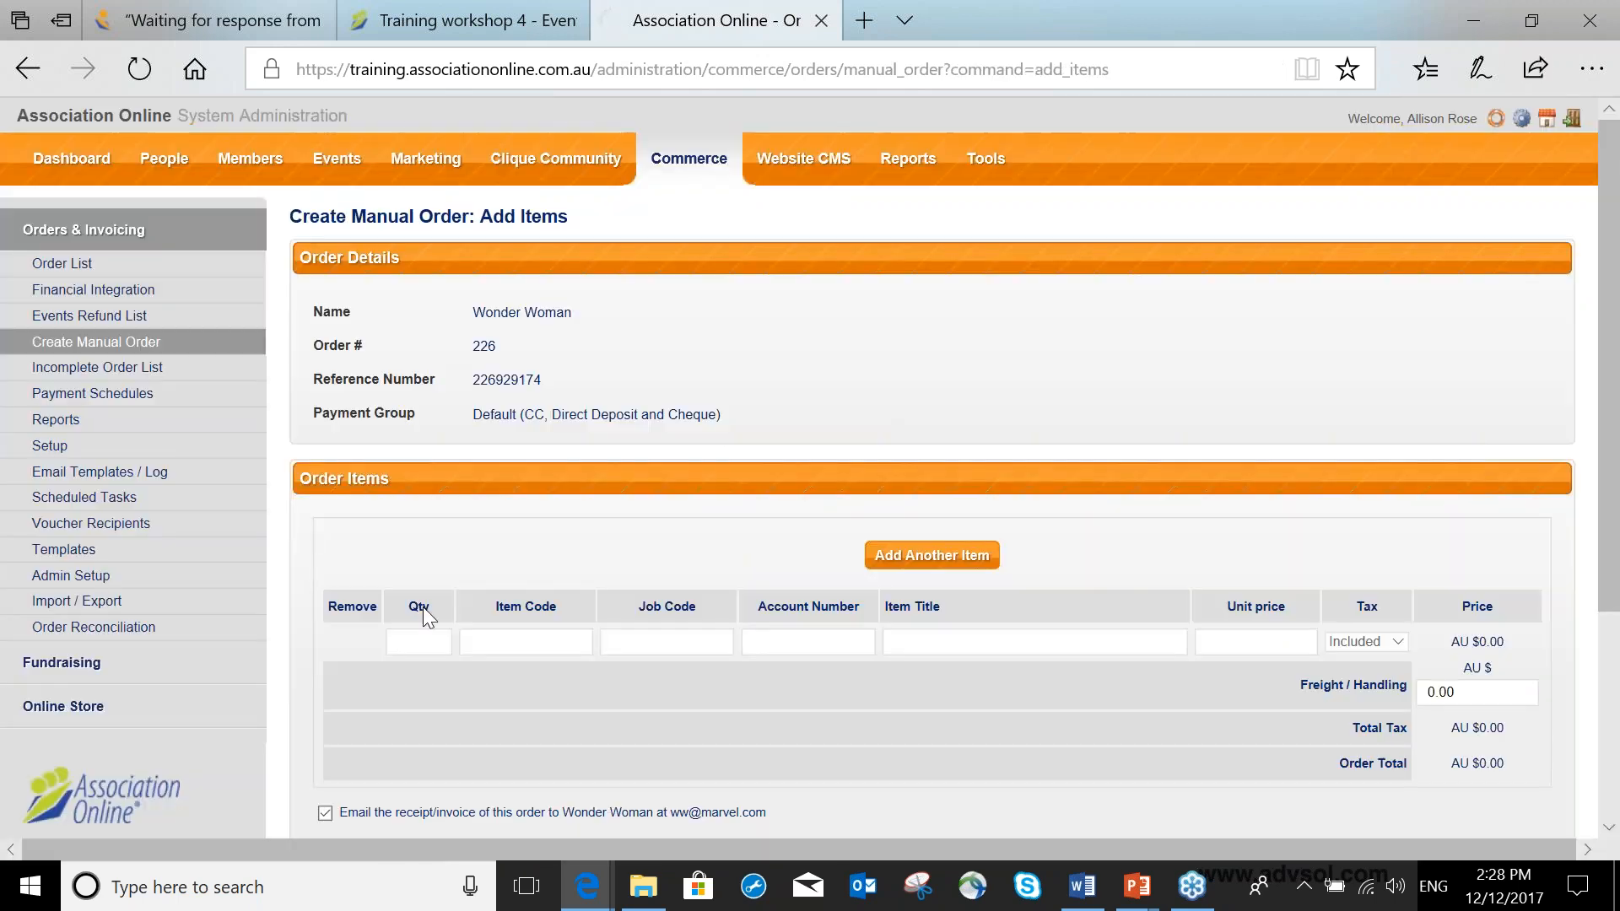
Add an order item with quantity 1, title Event refund, and unit price -40.00.
left_click(413, 641)
type("1")
key("Tab")
left_click(918, 641)
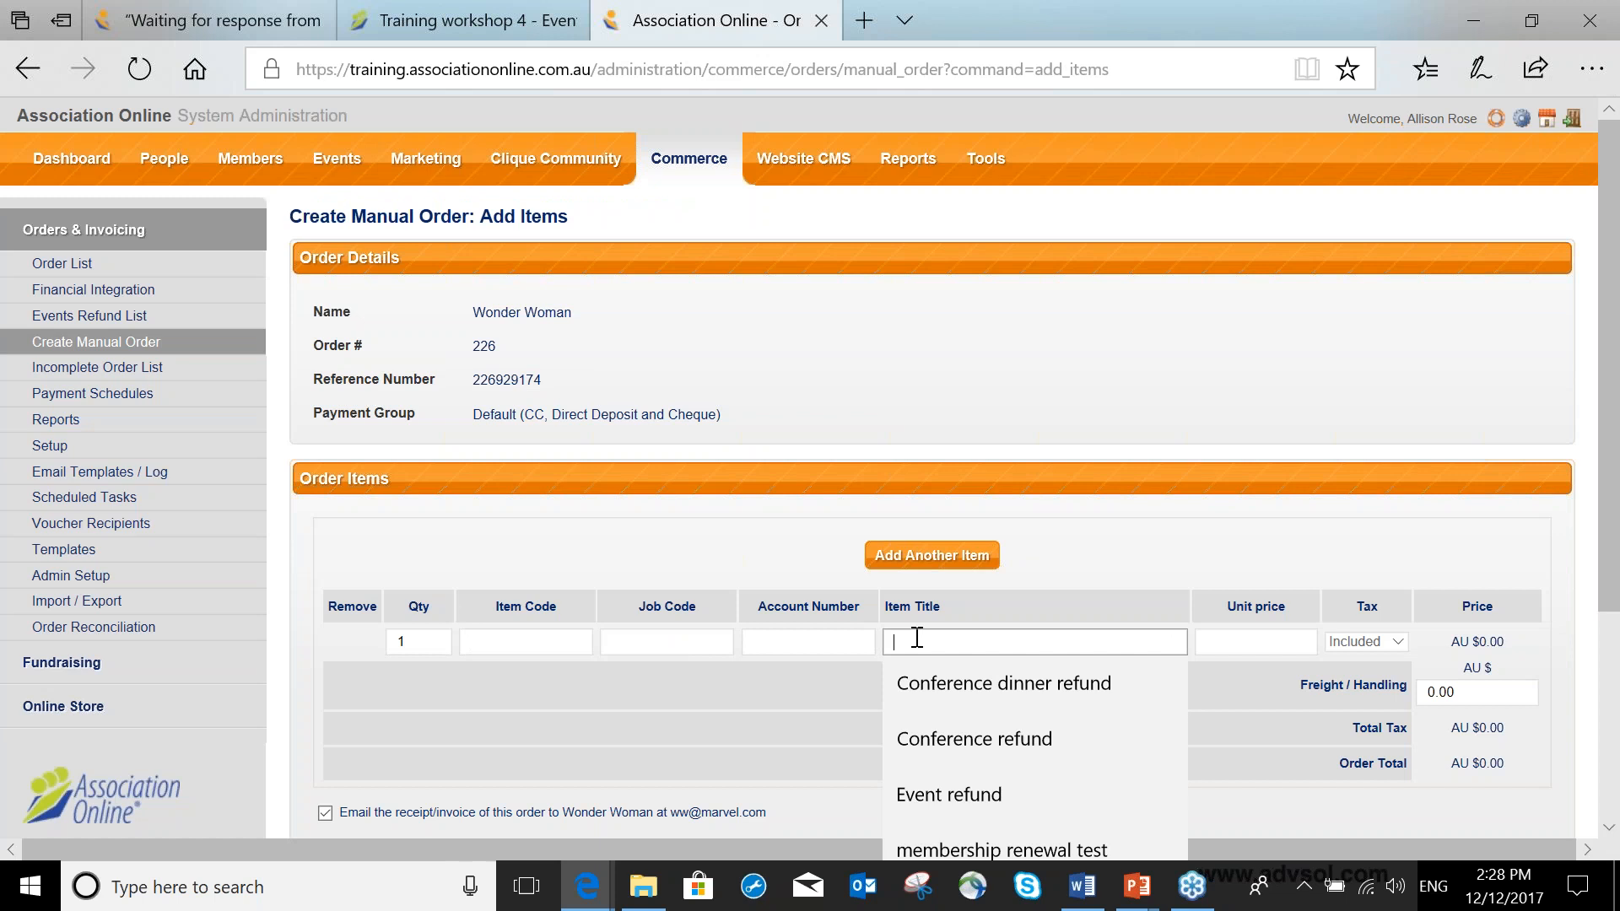
type("Event")
type("refund")
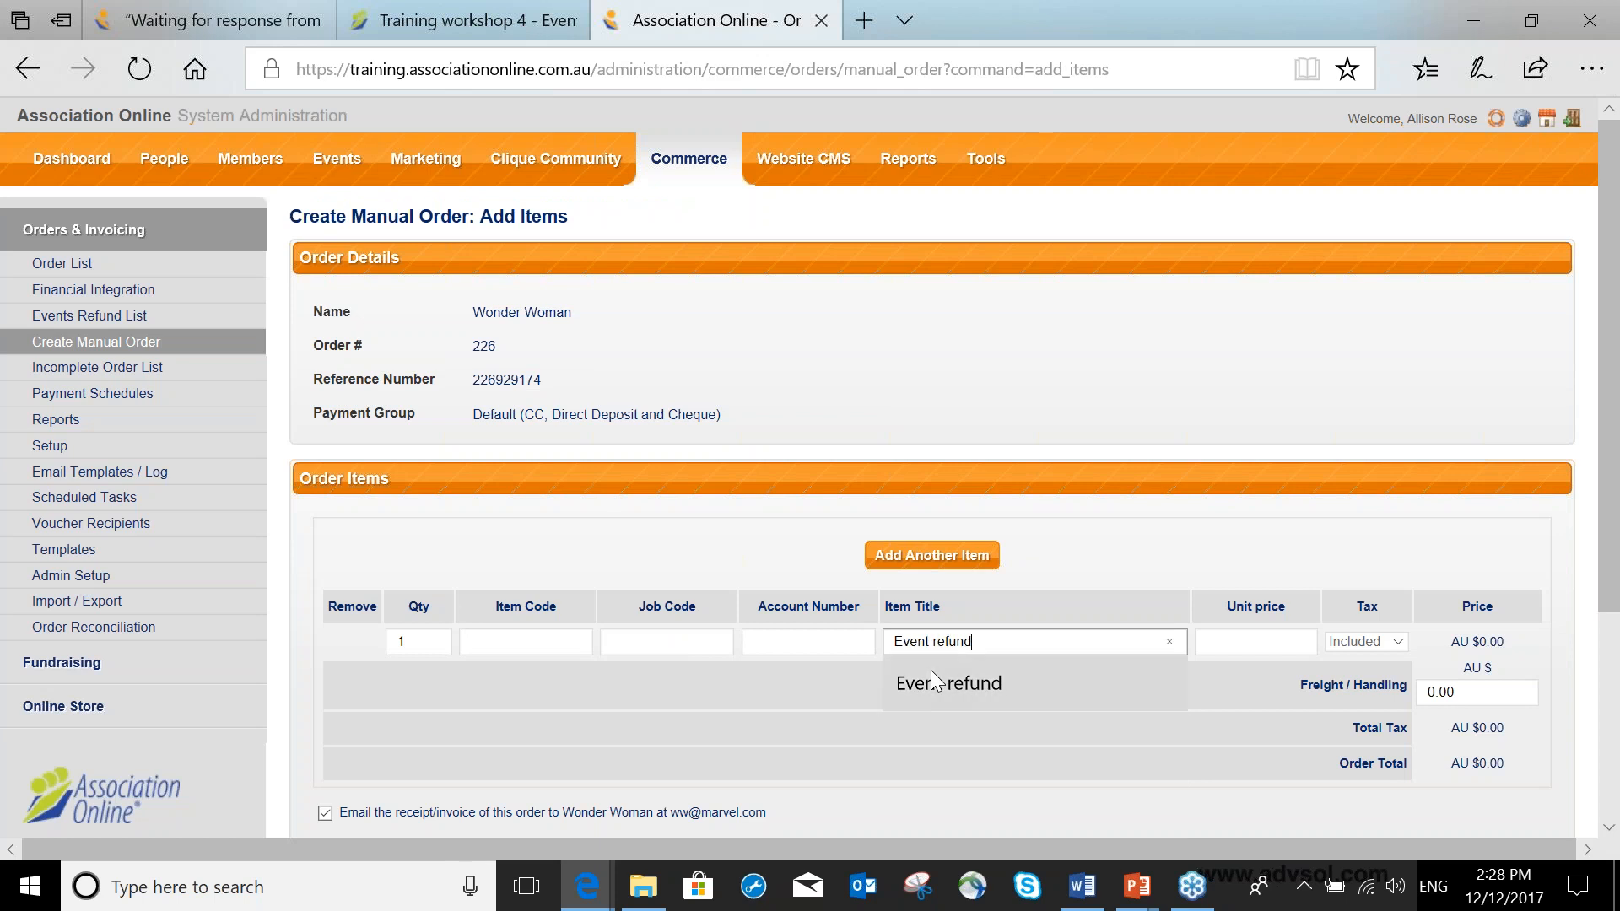
key("Tab")
type("-")
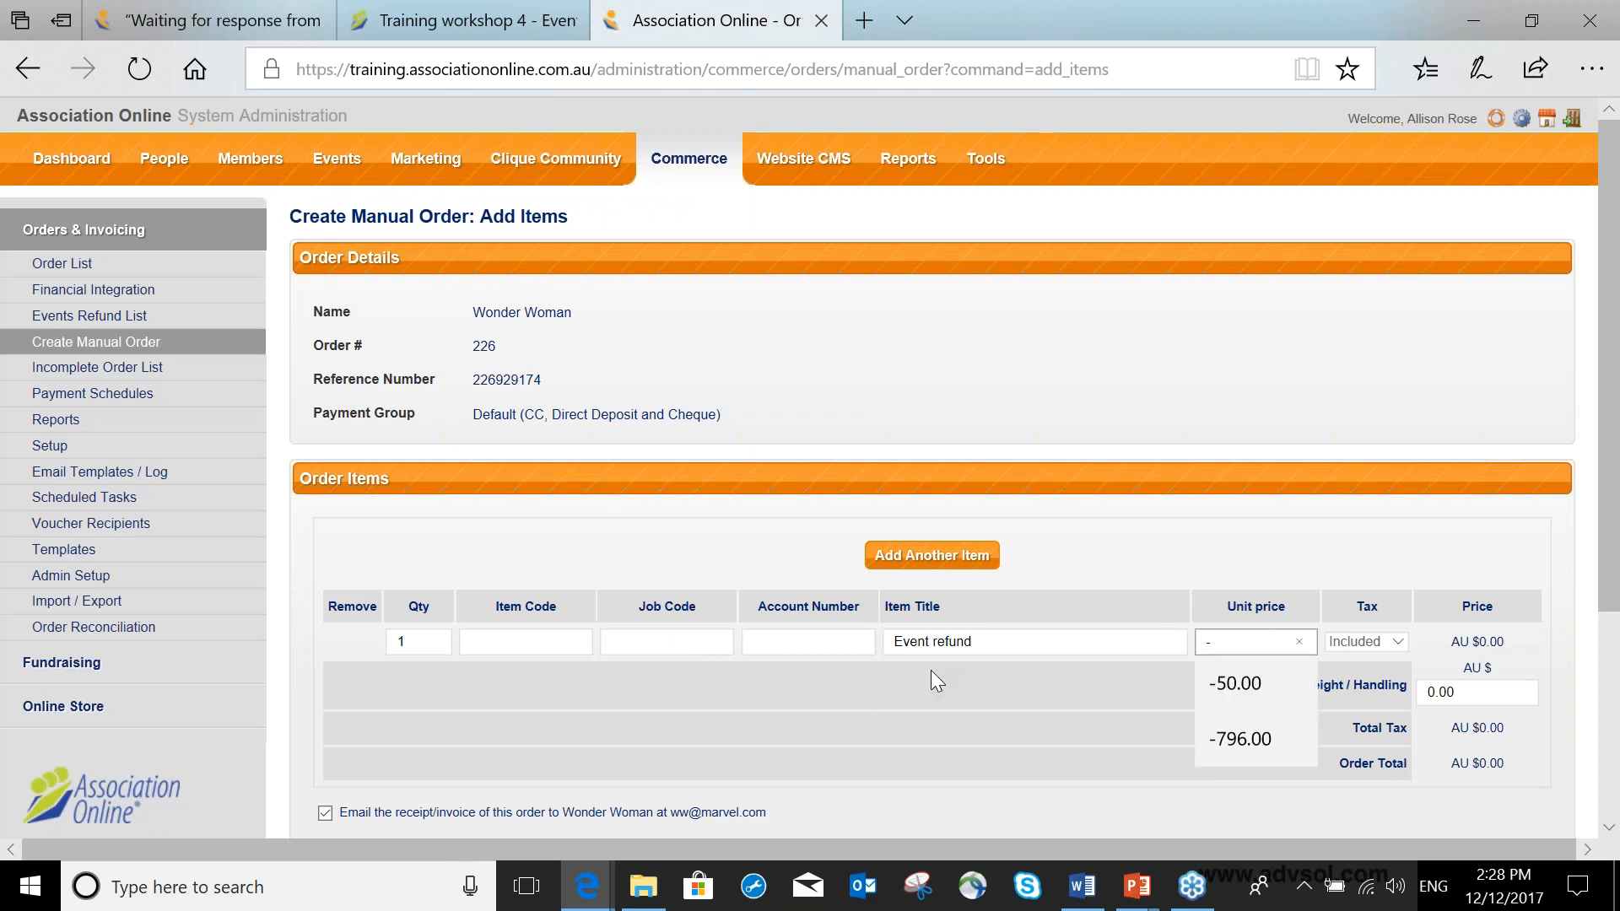
type("40.00")
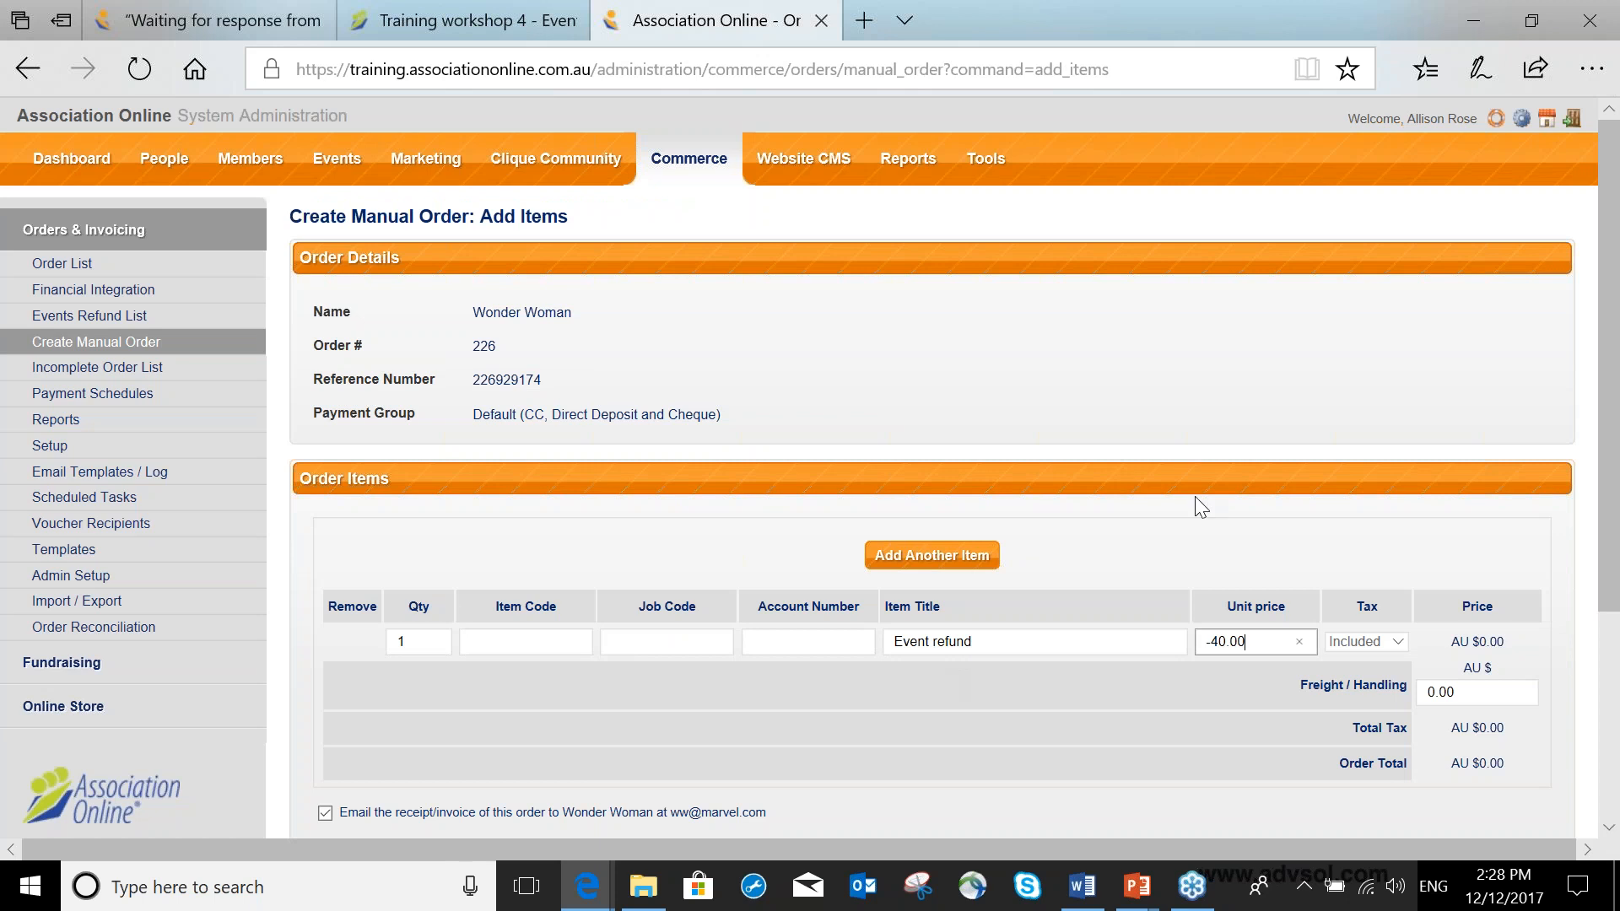
Turn off emailing the receipt to Wonder Woman and complete the manual order.
key("Tab")
scroll(1262, 519, "down", 1)
key("Tab")
left_click_drag(757, 562, 774, 604)
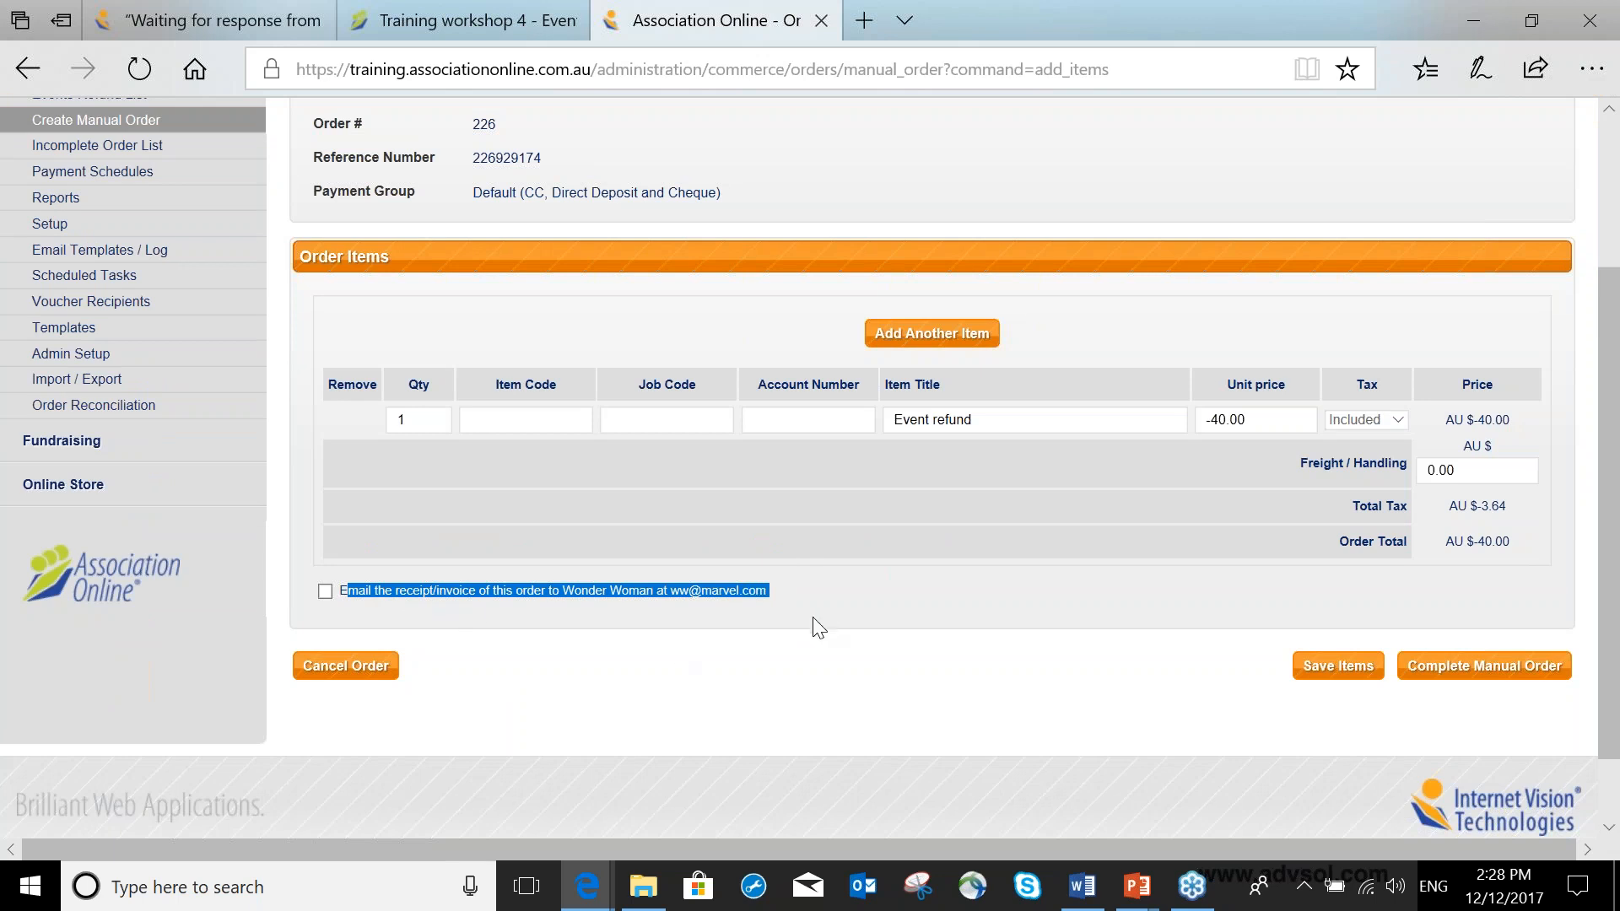
left_click(1478, 670)
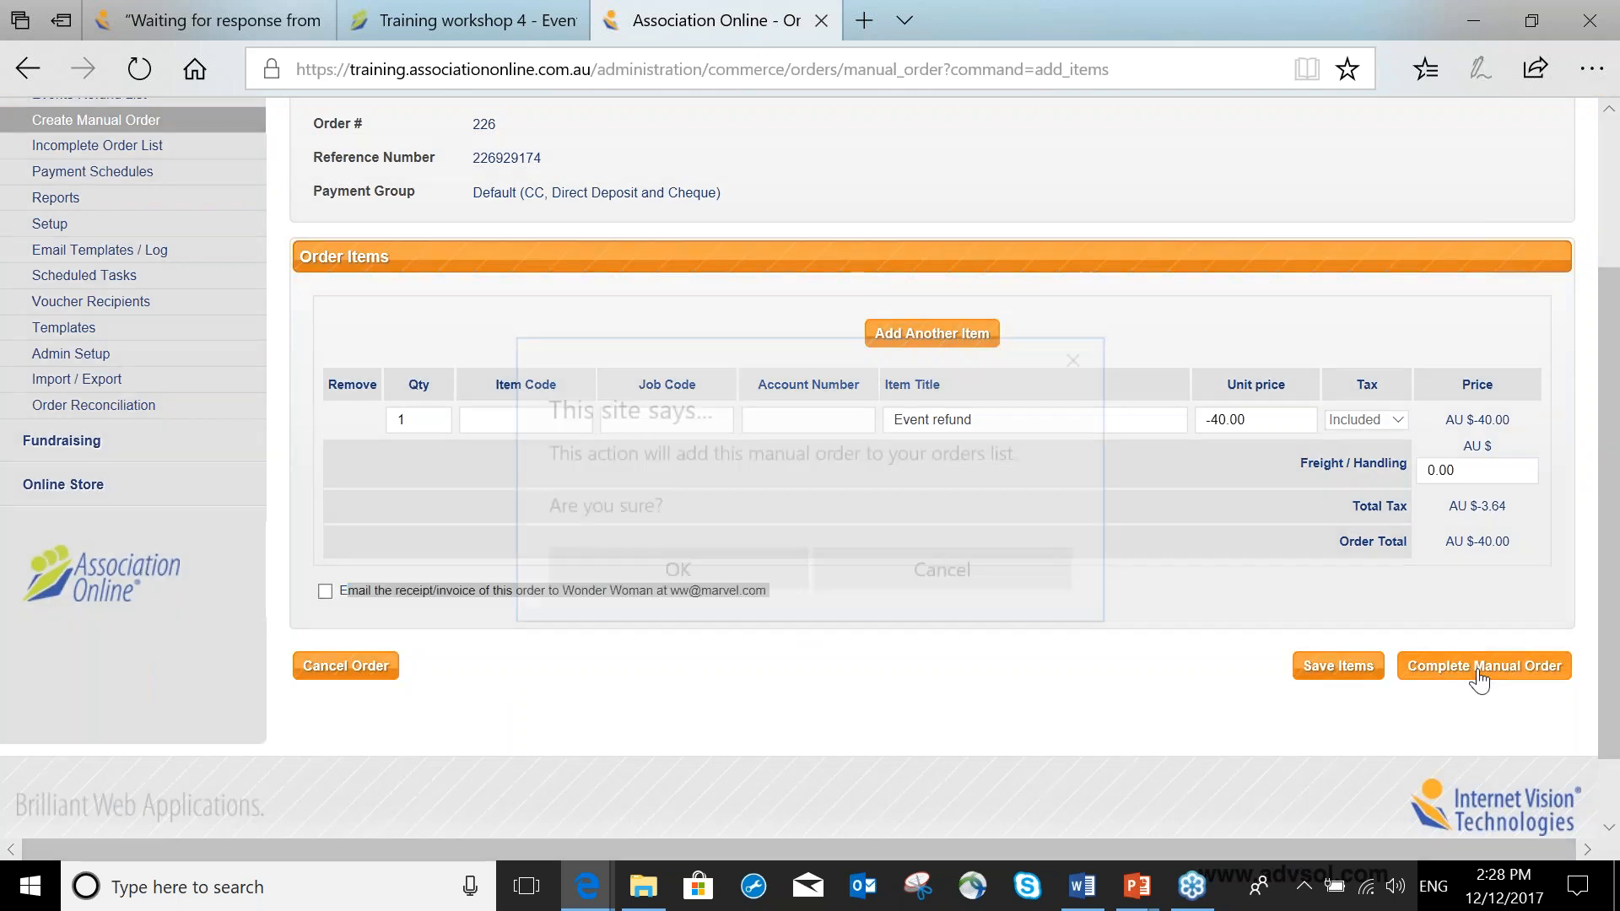
left_click(760, 582)
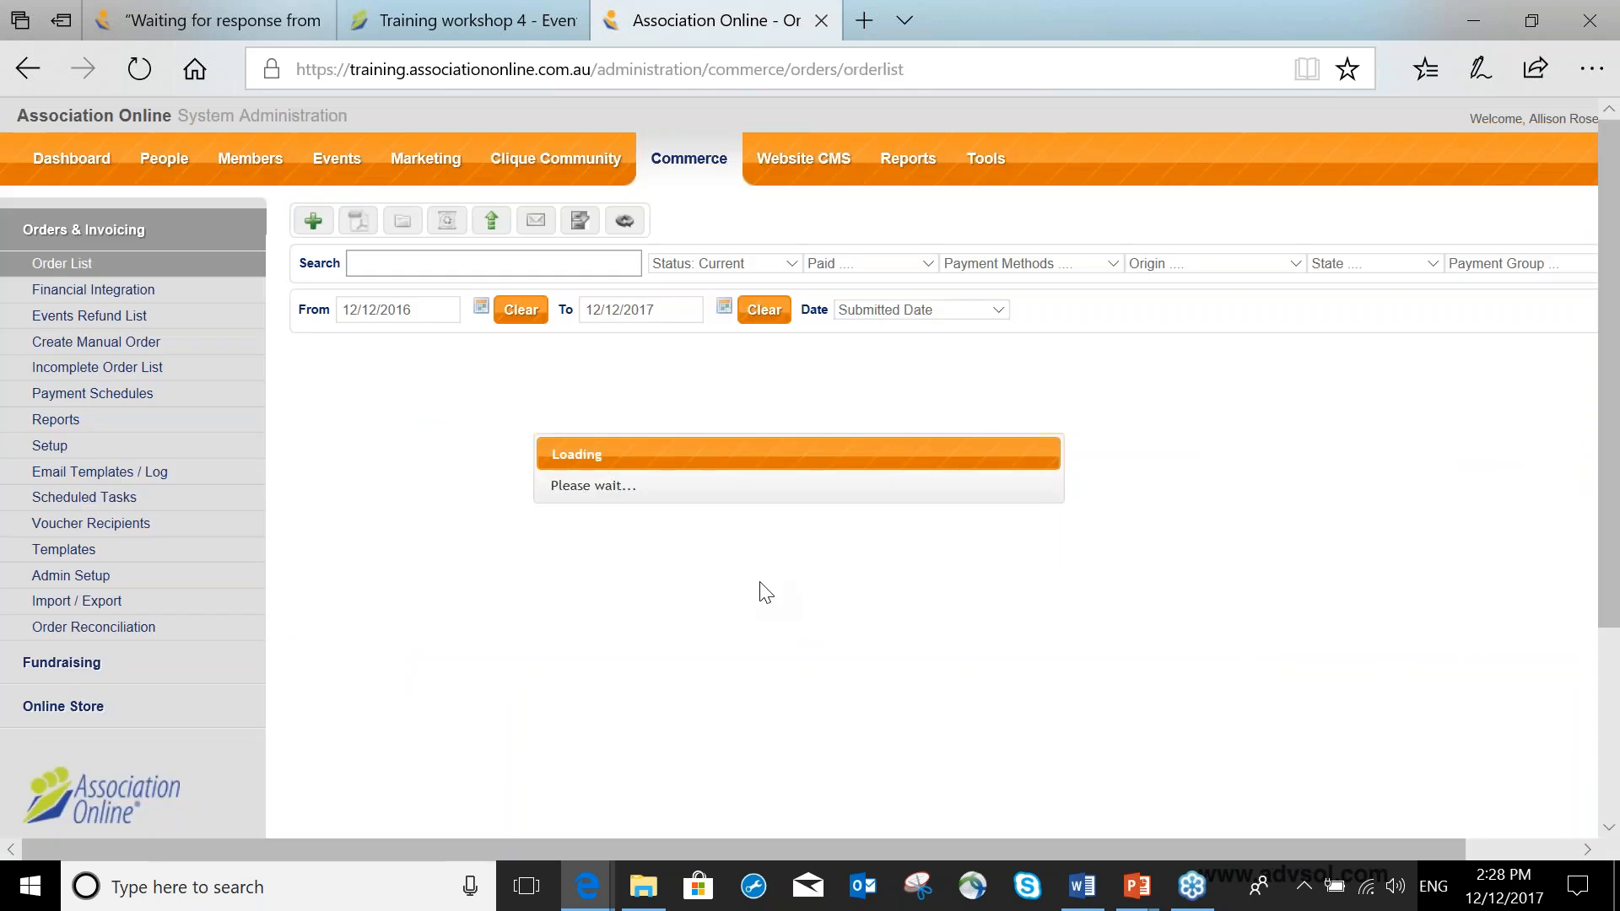
Mark the new Wonder Woman refund order as payment received.
left_click(319, 392)
left_click(614, 224)
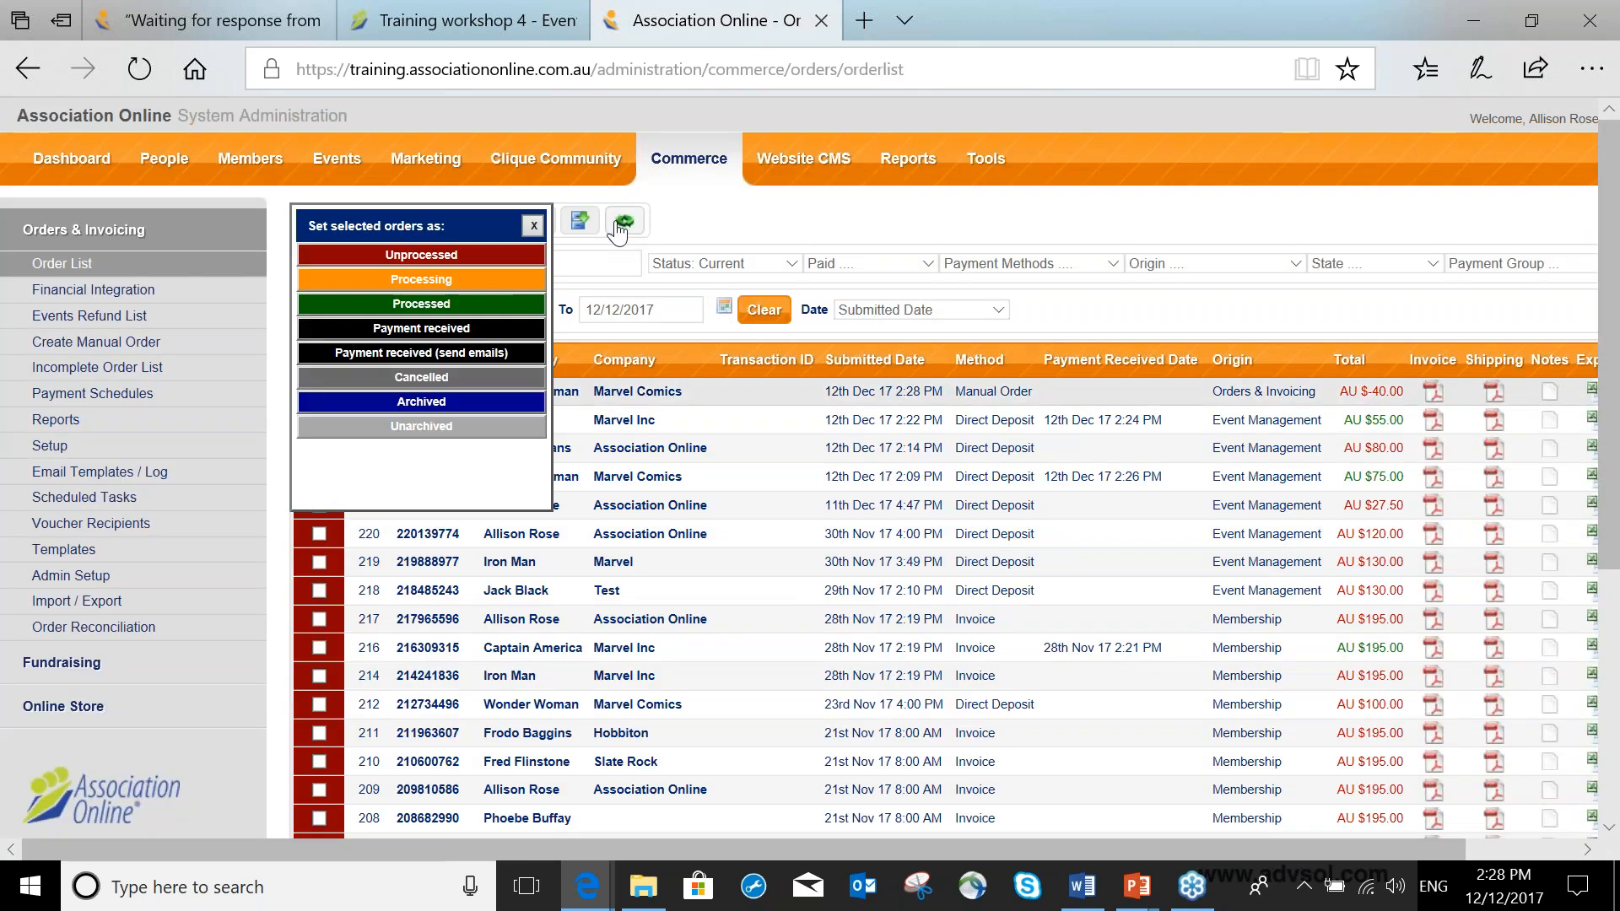
left_click(472, 326)
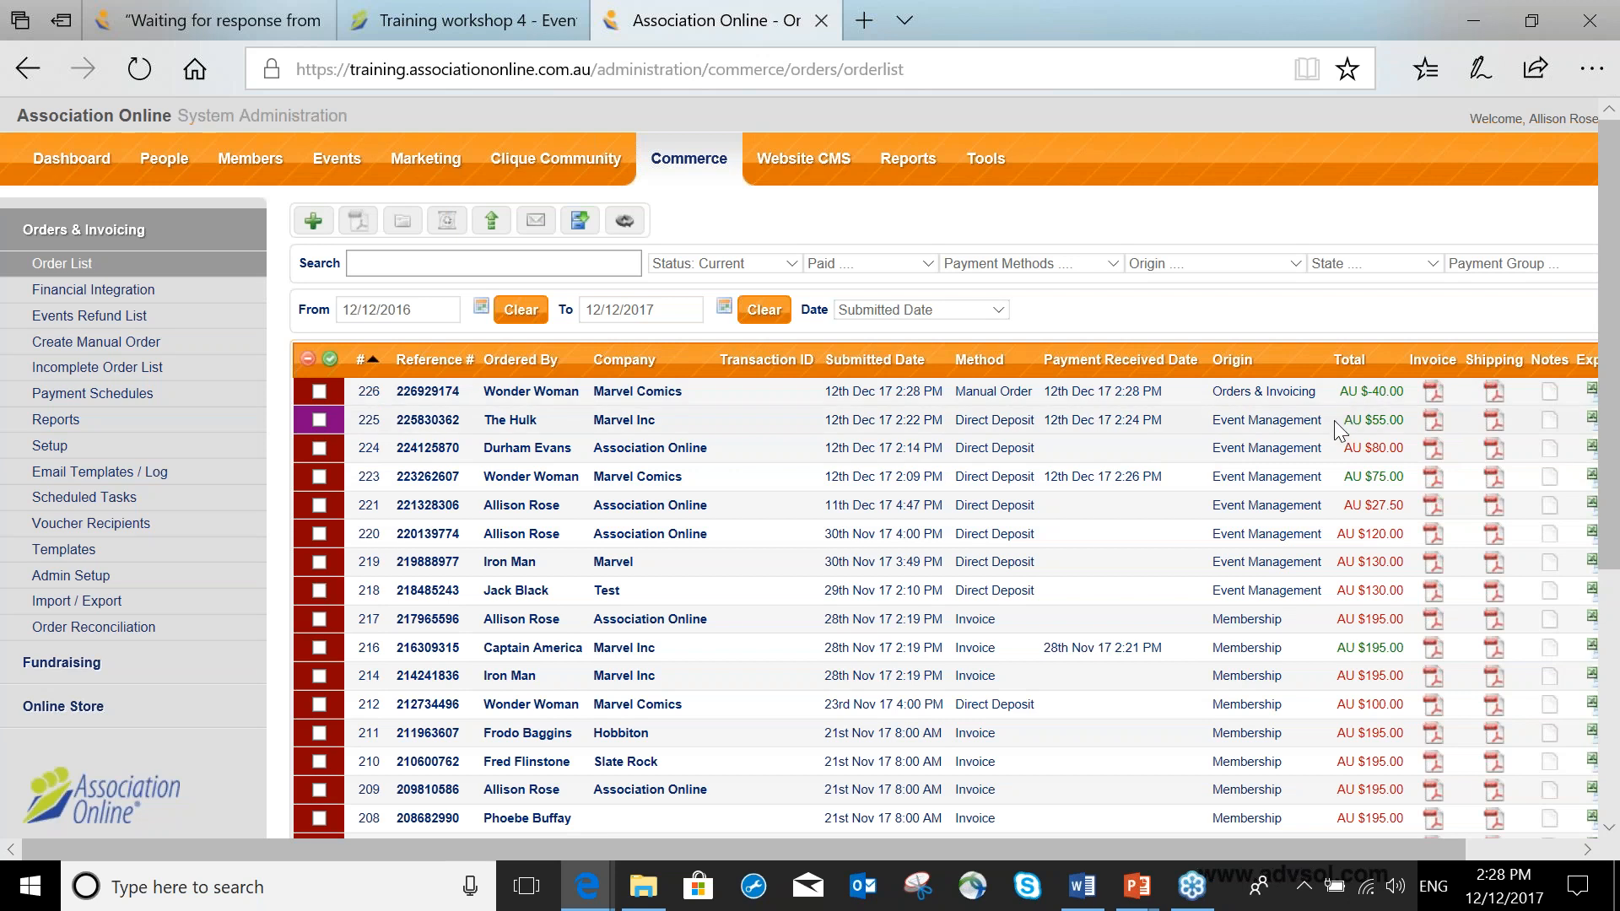
Compare the totals of Wonder Woman's original order and her refund order in the order list.
left_click_drag(1343, 476, 1402, 476)
left_click_drag(1348, 391, 1400, 391)
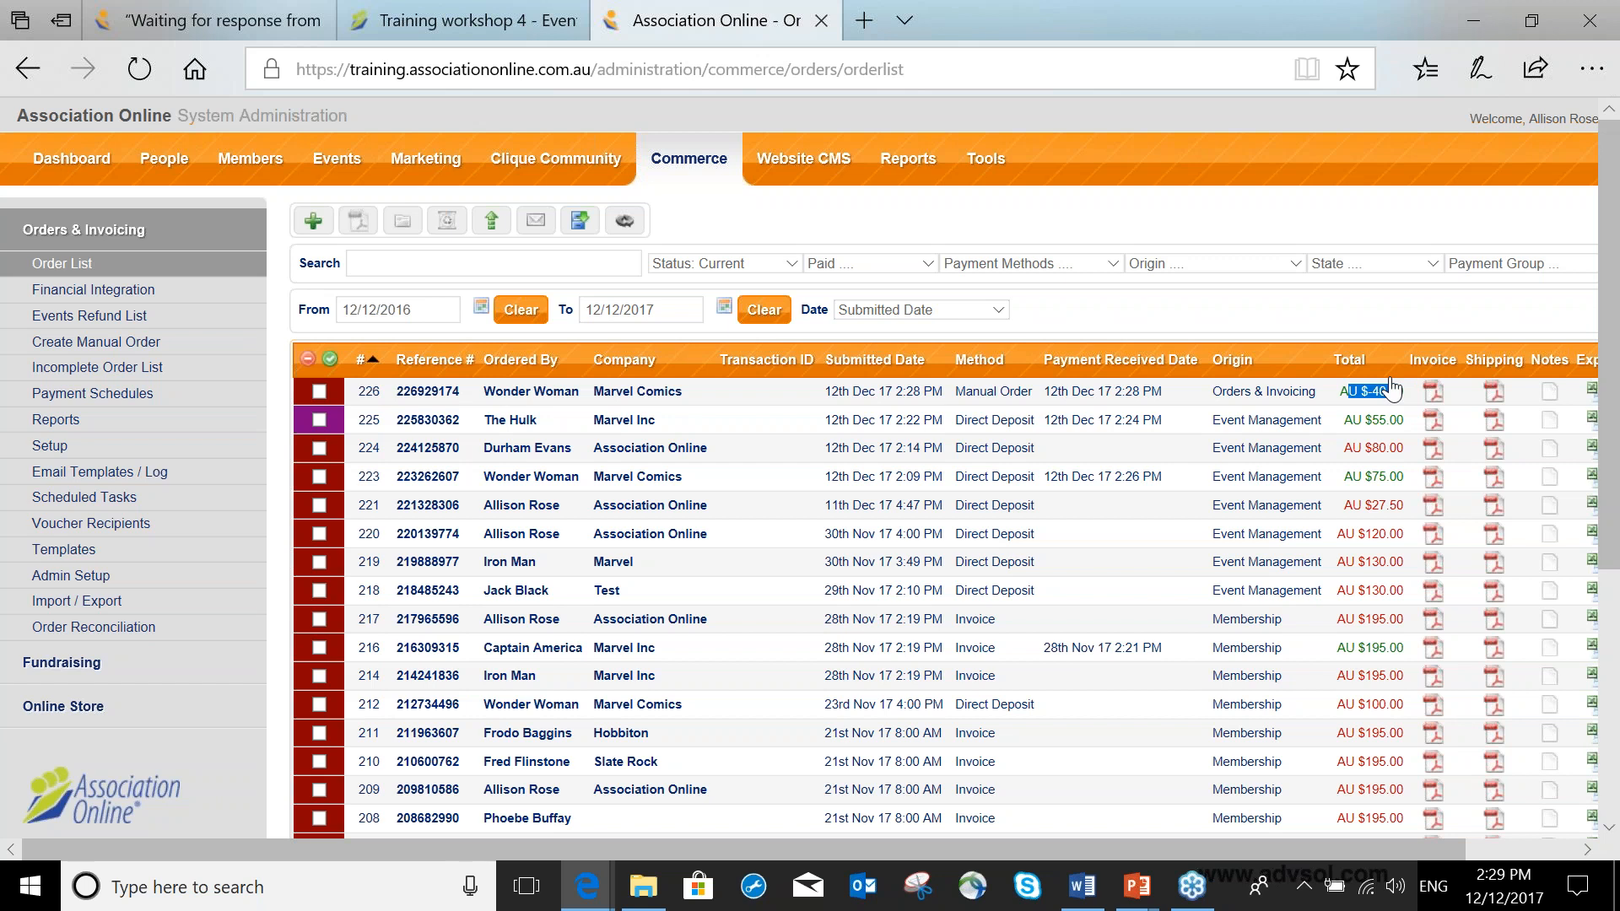
left_click_drag(1390, 390, 1398, 391)
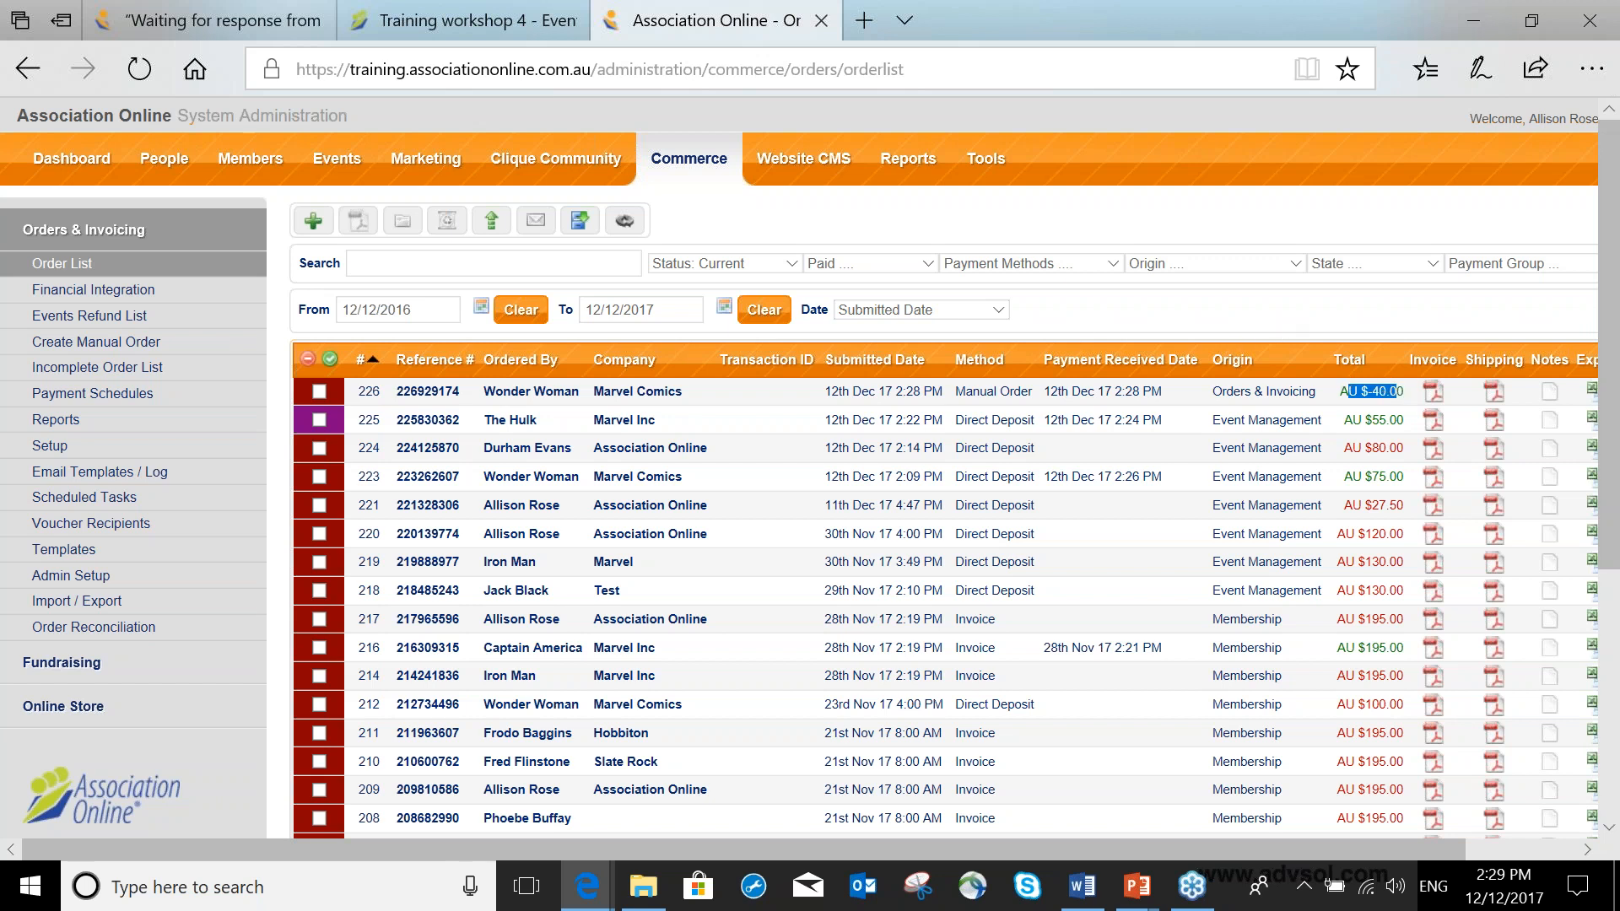
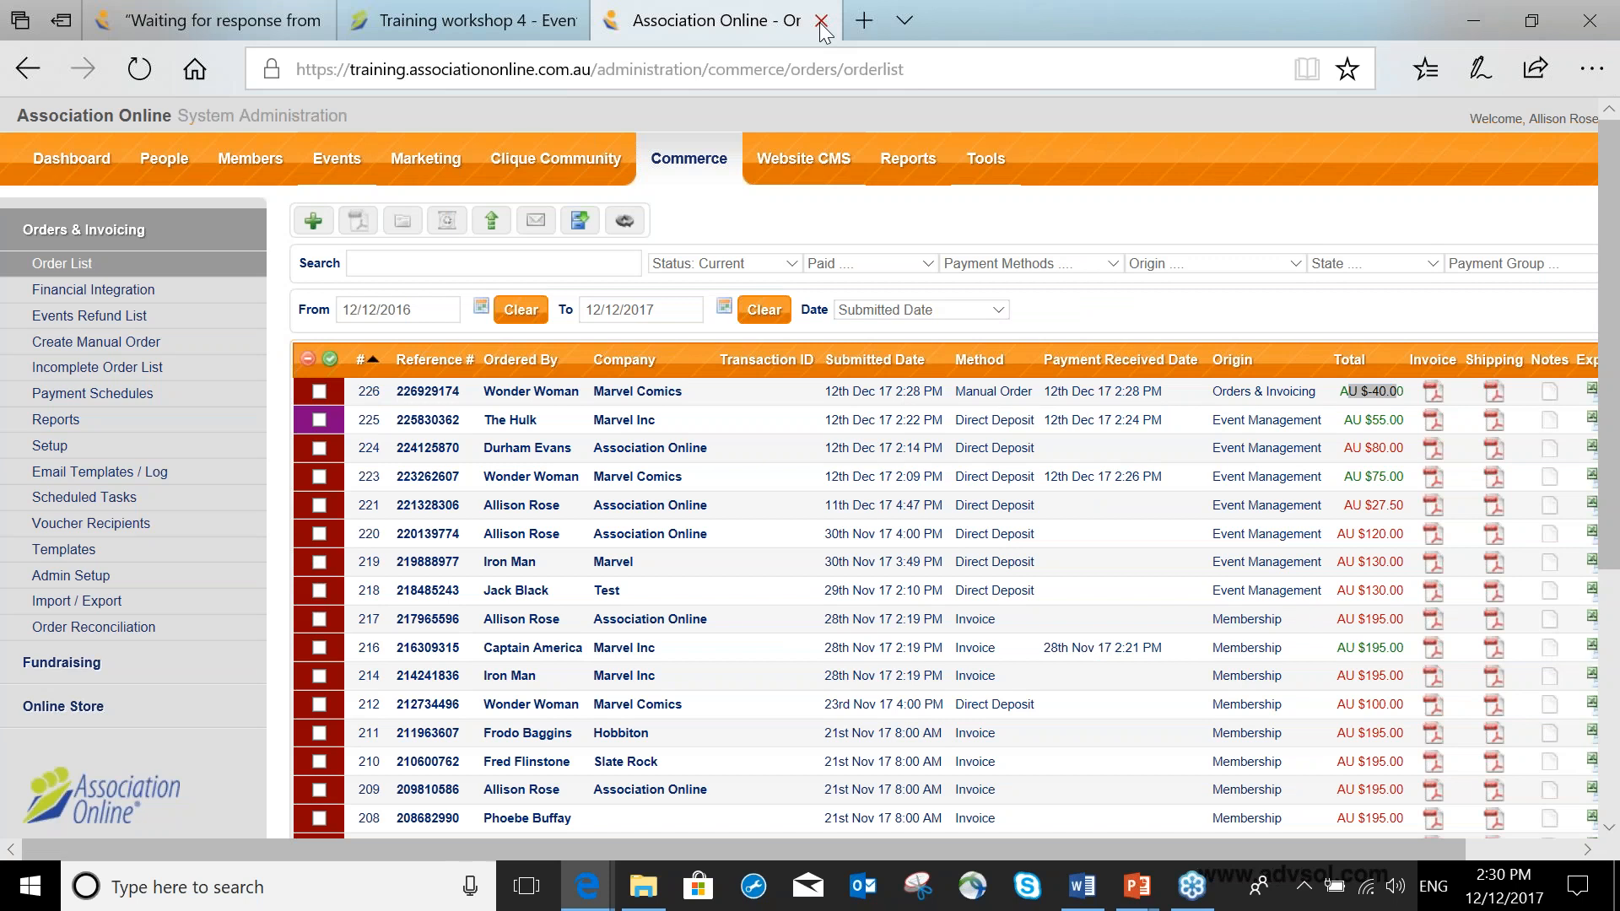
Open the details of the Training workshop 4 event.
left_click(198, 30)
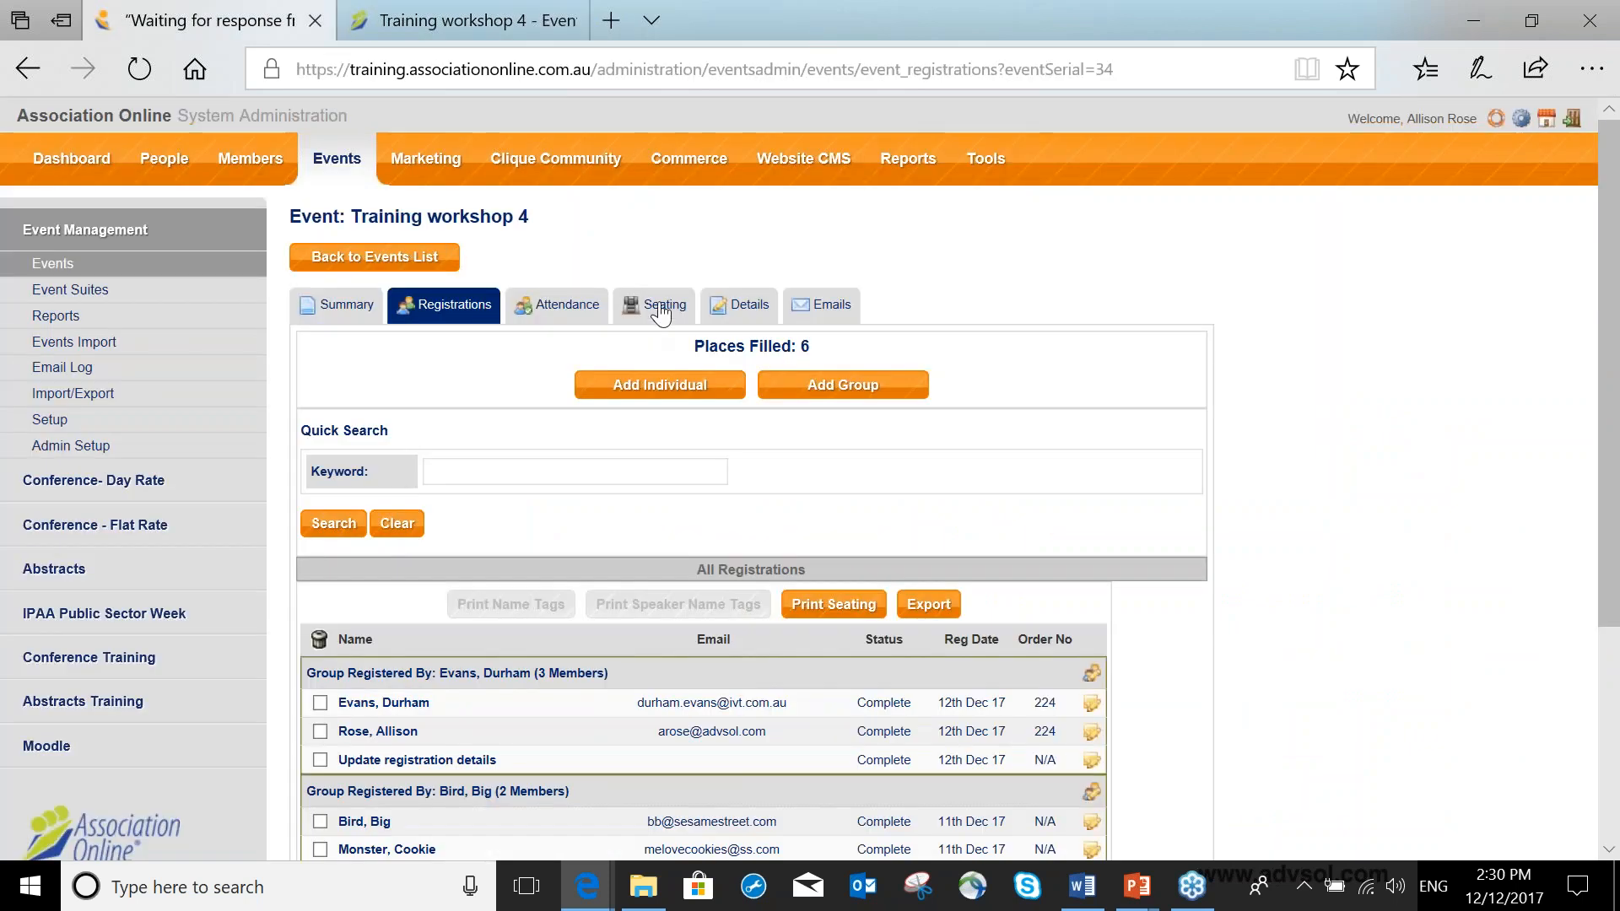
left_click(739, 314)
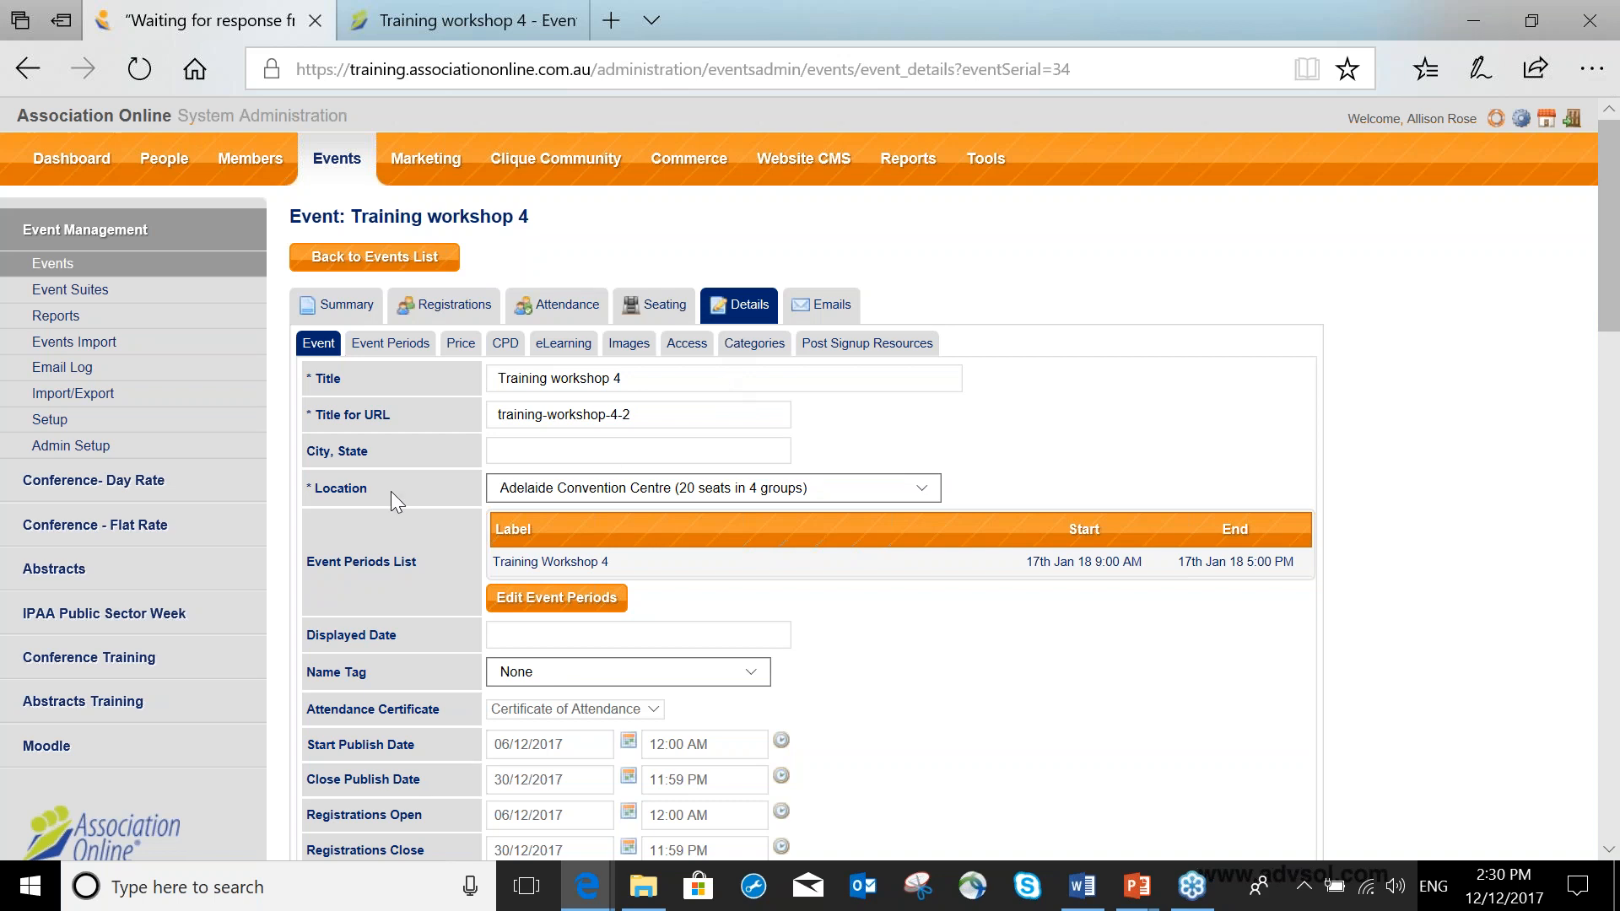
Open the event Locations setup list in a separate tab.
left_click_drag(324, 490, 390, 494)
left_click(307, 492)
left_click_drag(306, 491, 423, 506)
right_click(120, 432)
left_click(266, 25)
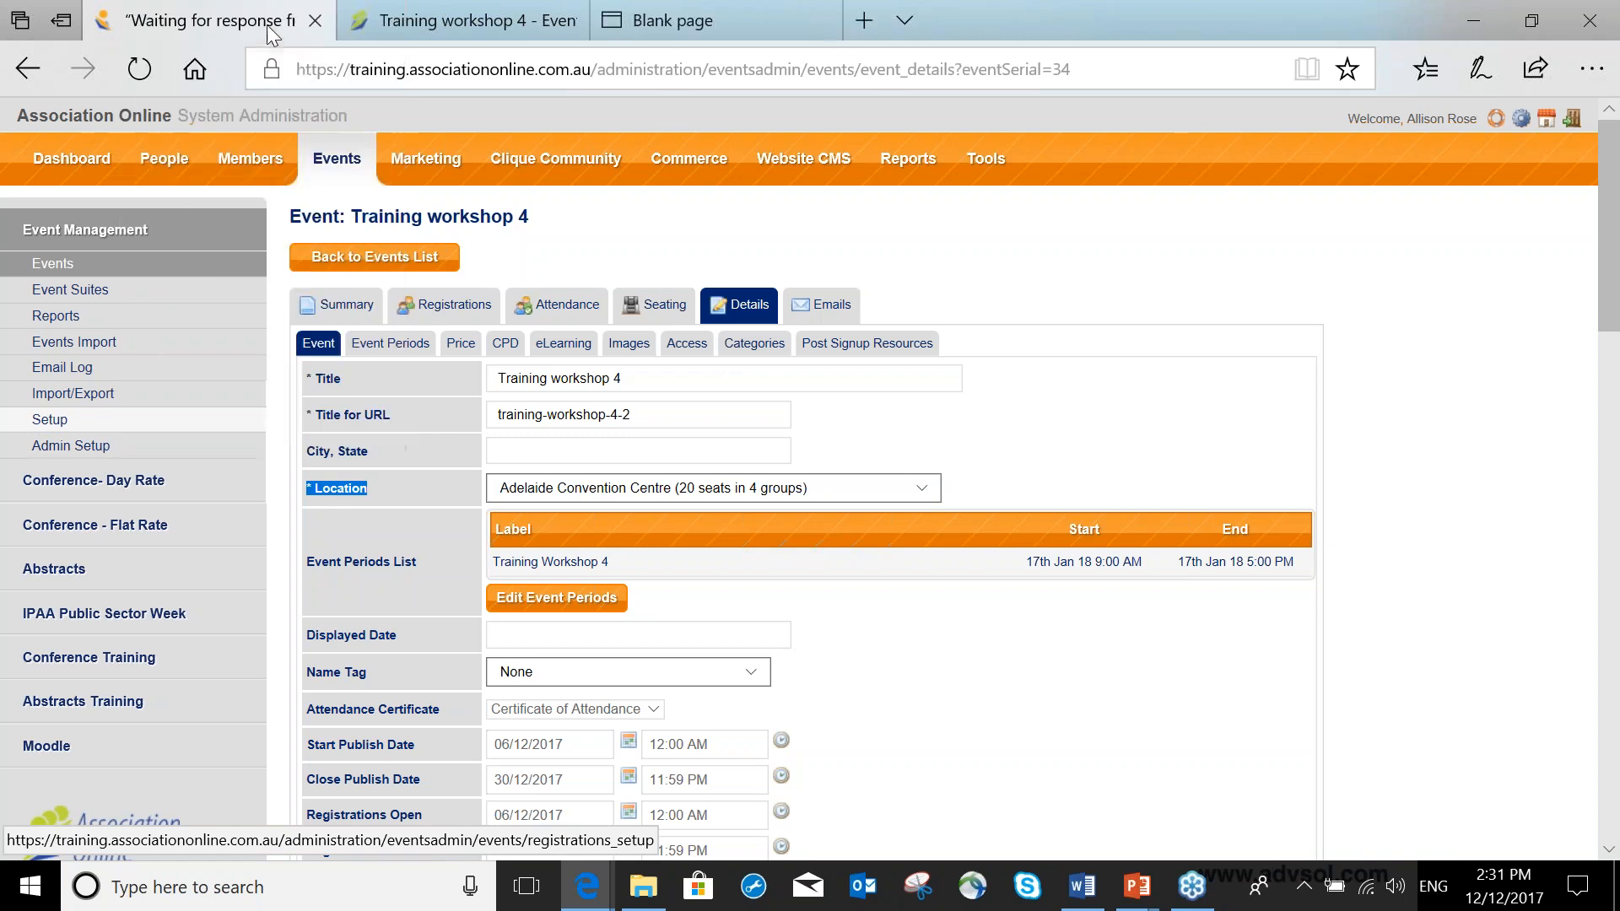
left_click(671, 23)
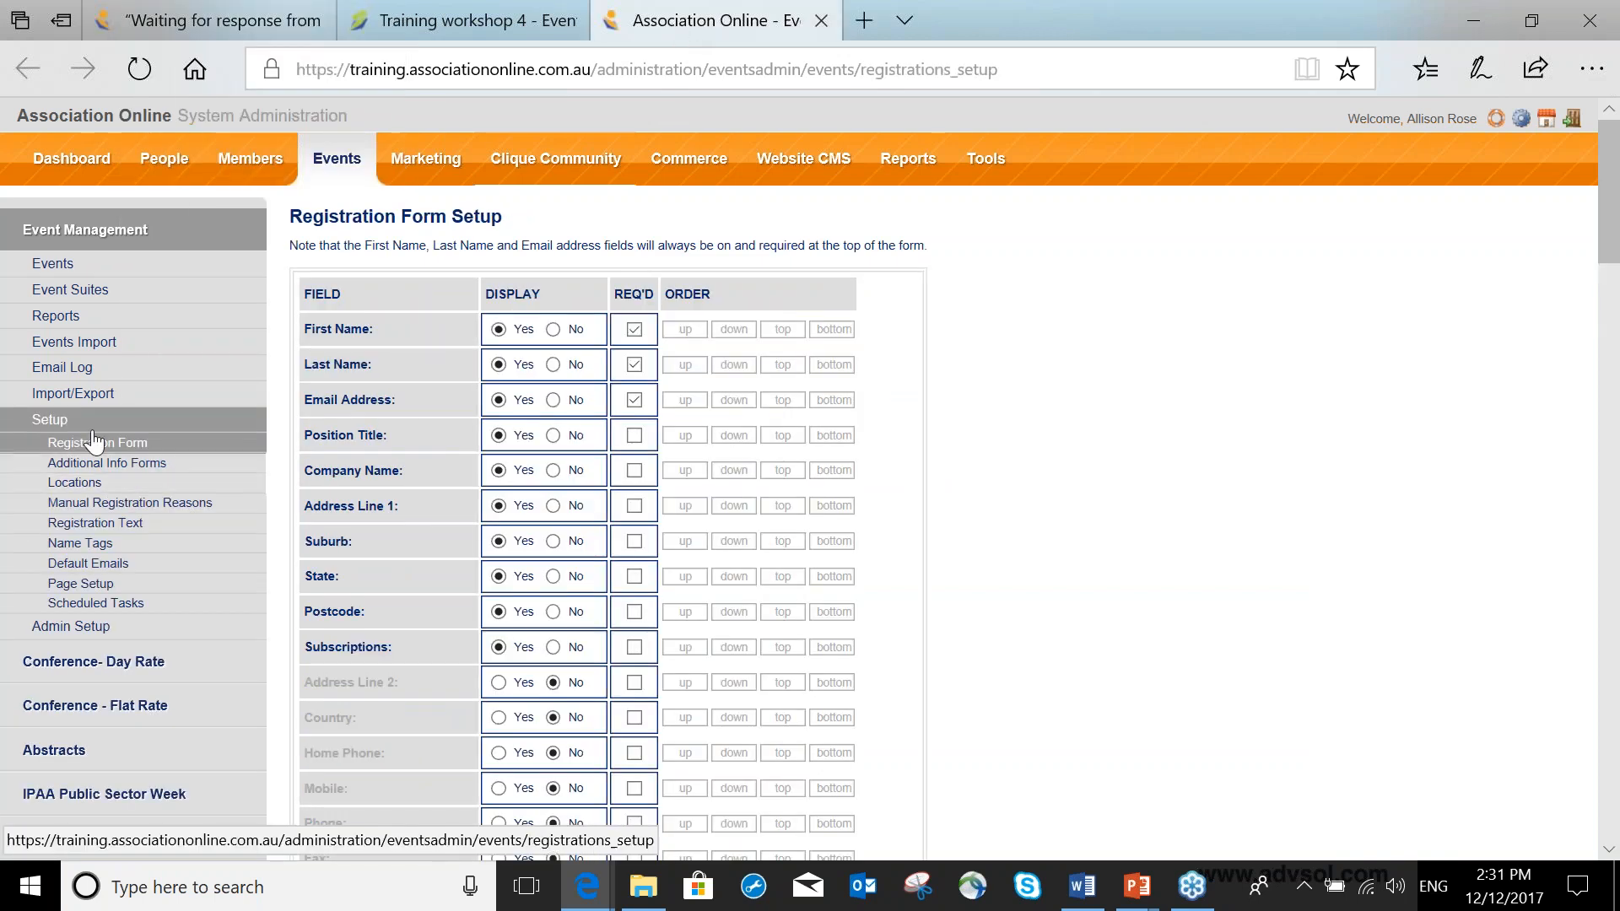
left_click(75, 486)
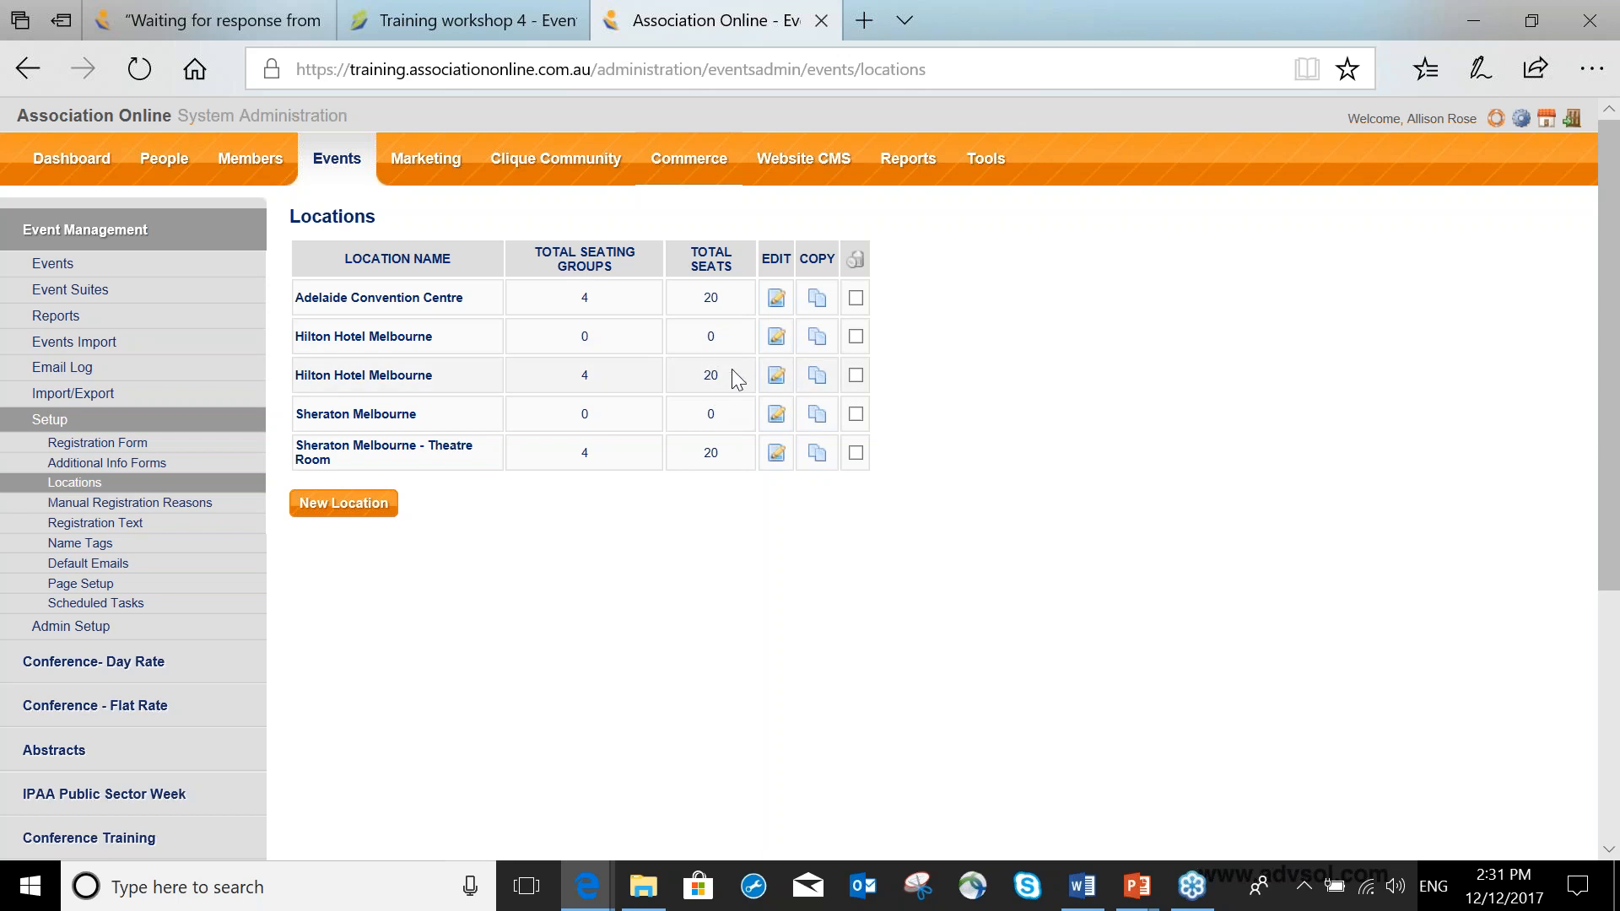
Examine the seating groups of the Hilton Hotel Melbourne location with 20 seats, then go back.
left_click(422, 376)
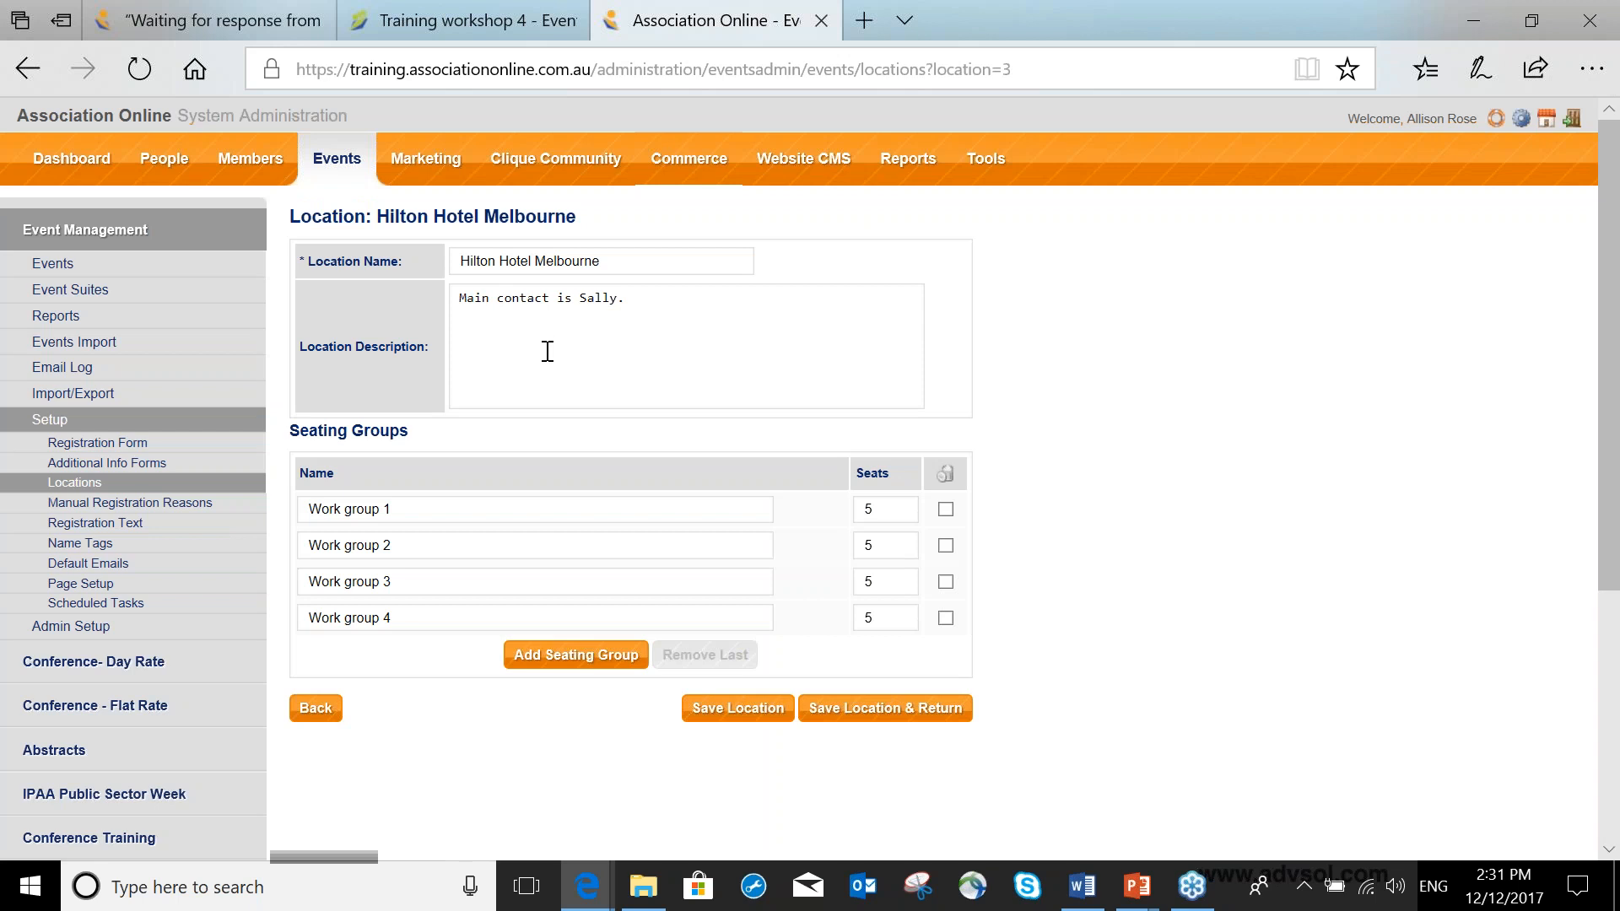
left_click_drag(405, 509, 300, 514)
left_click_drag(400, 547, 298, 538)
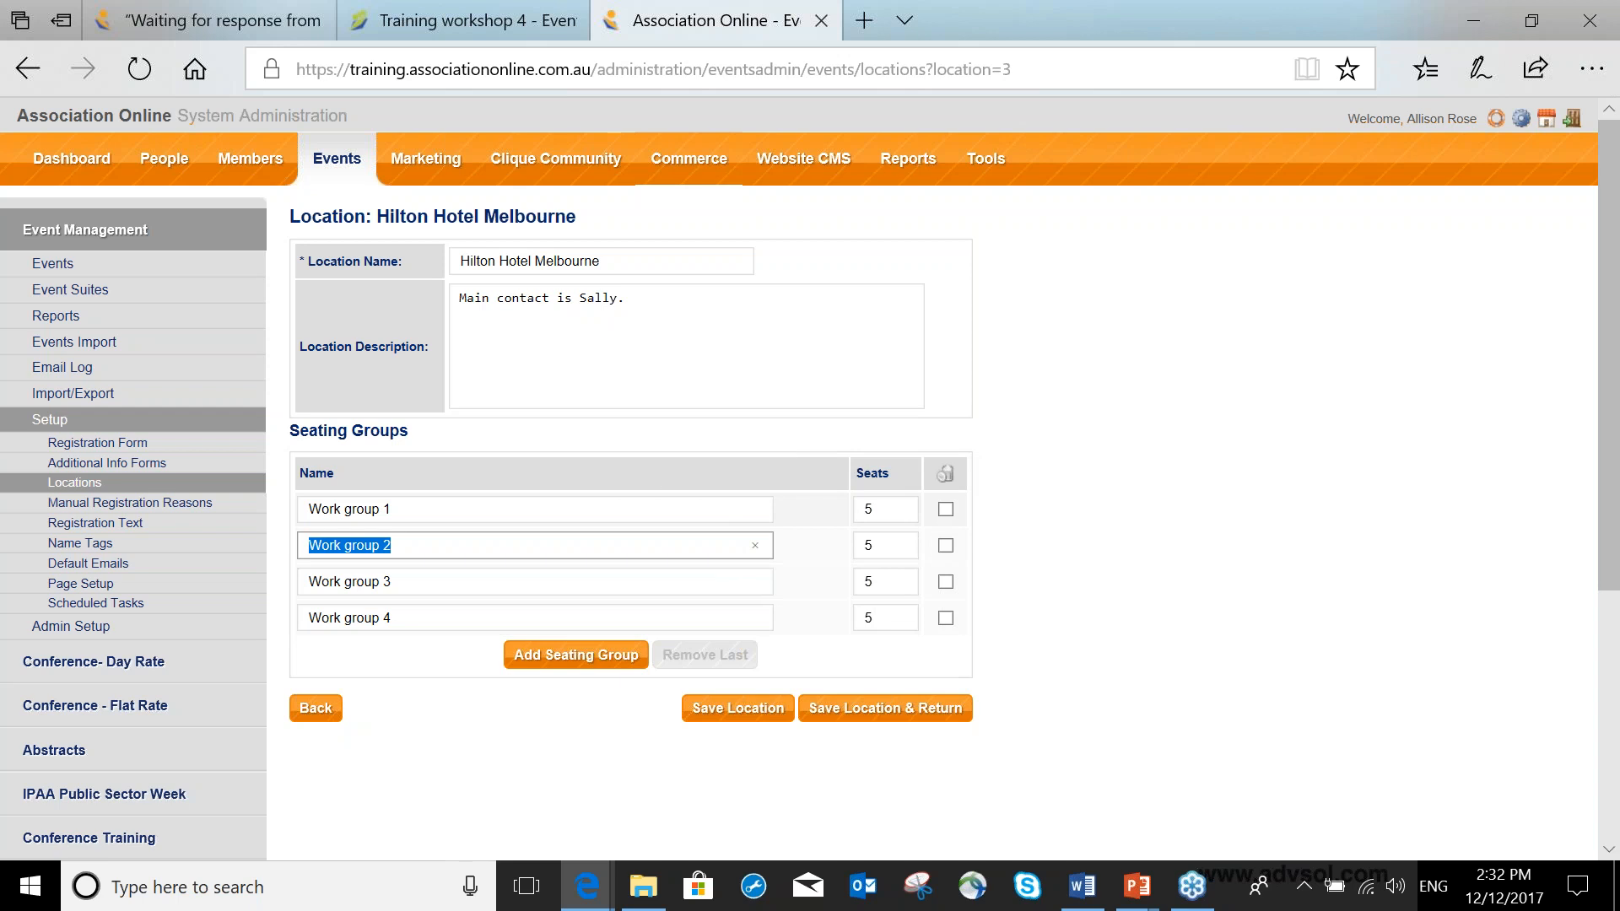
left_click(316, 707)
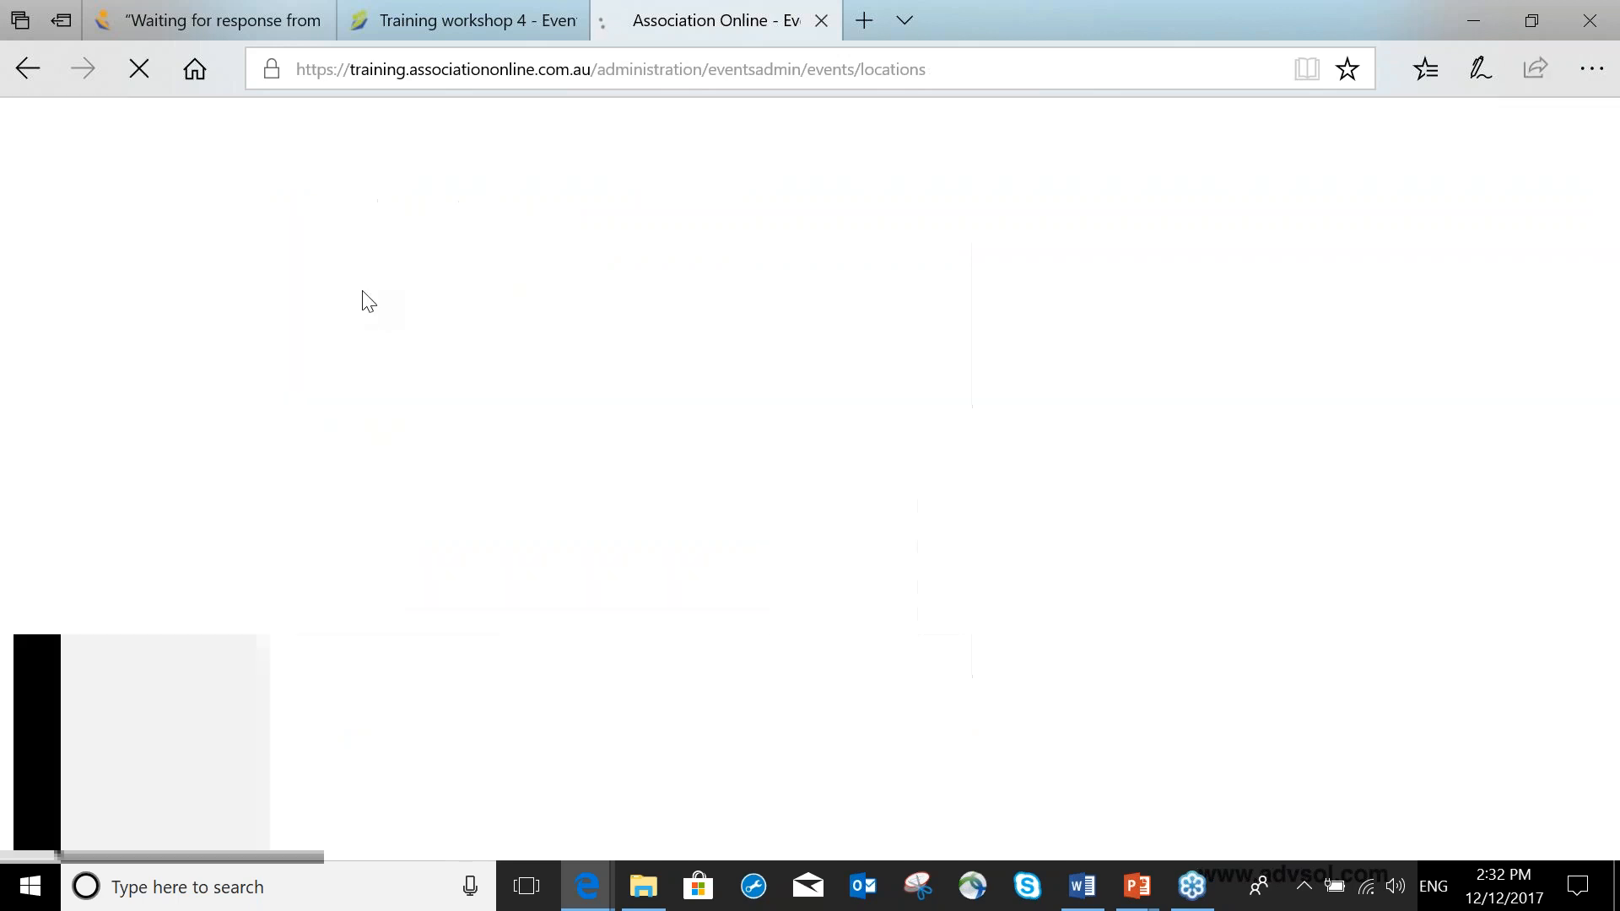
Try switching the event location to Hilton Hotel Melbourne, then reselect Adelaide Convention Centre.
left_click(238, 32)
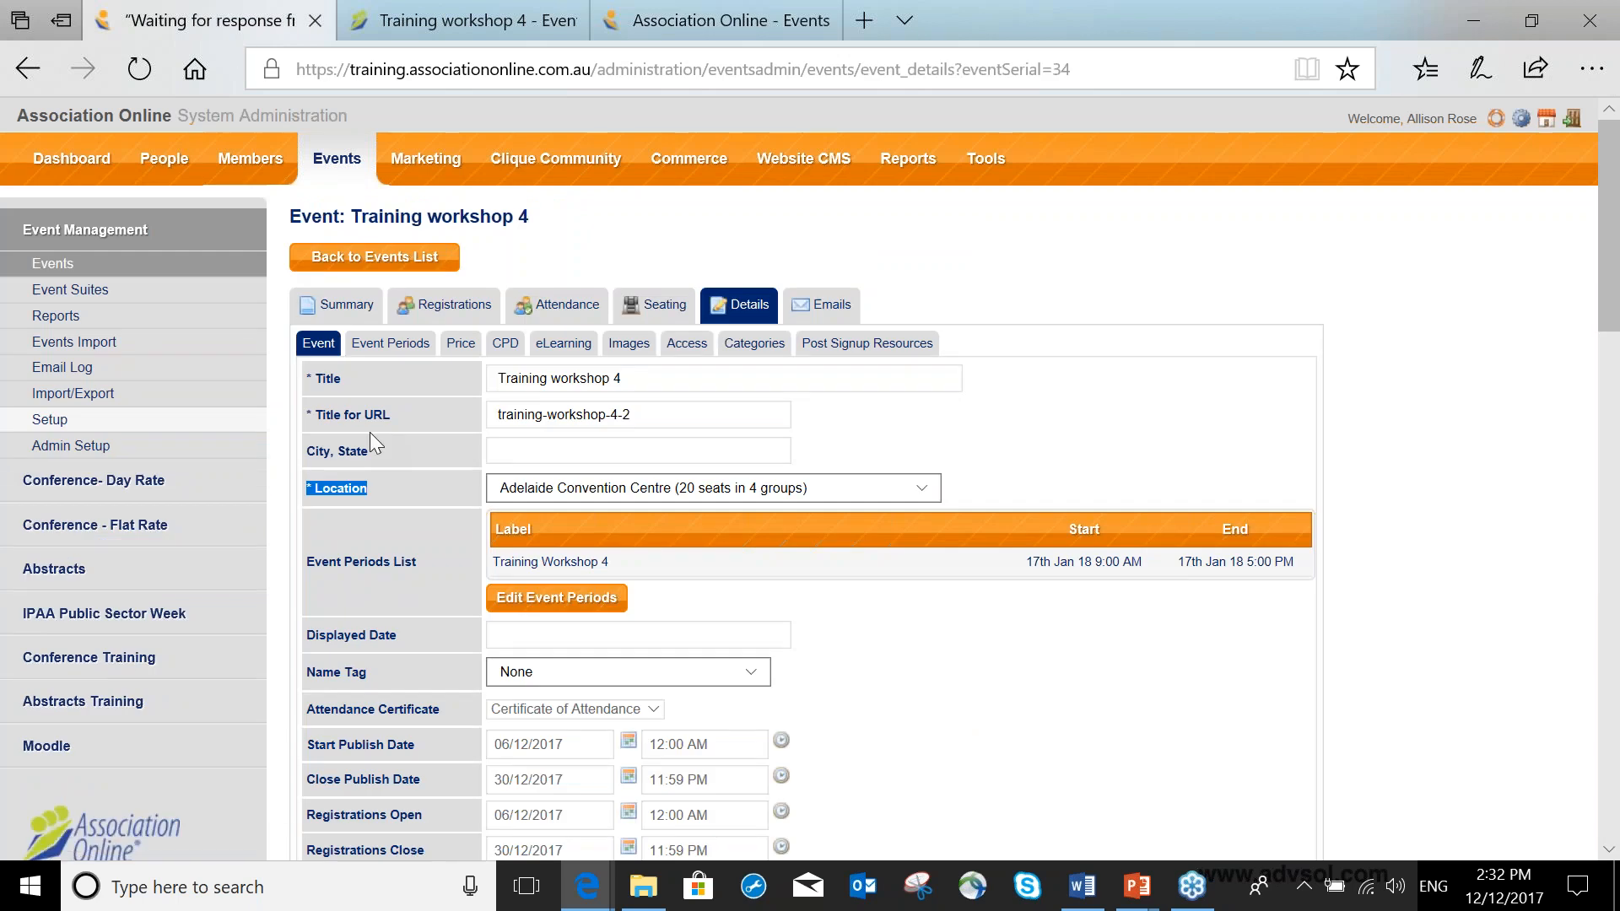
left_click(599, 488)
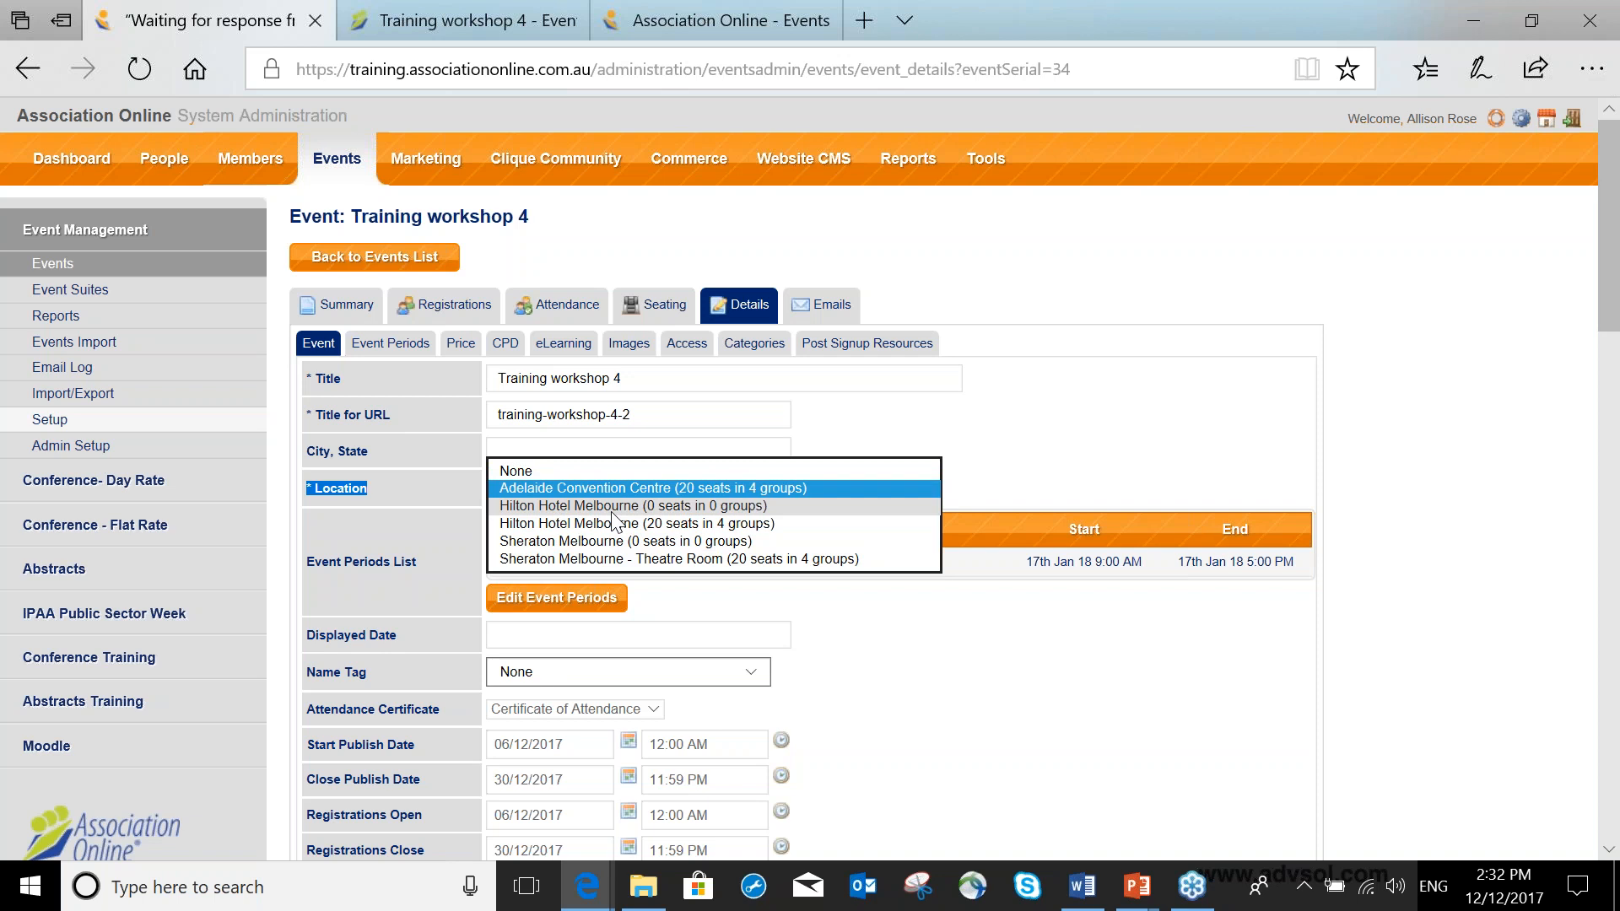
left_click(614, 507)
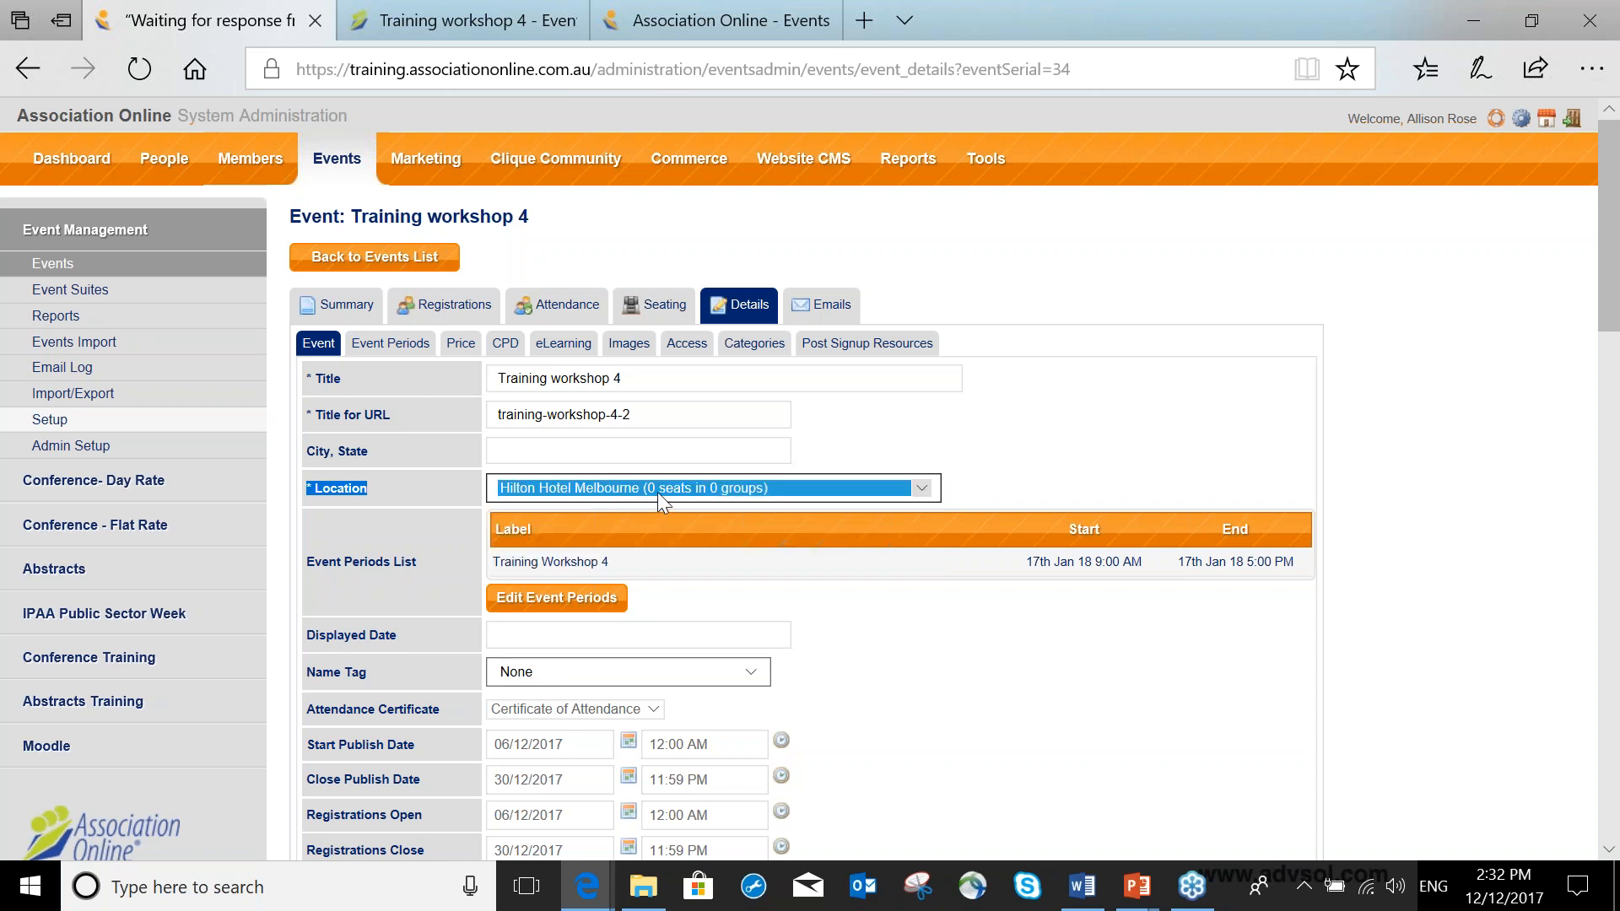
left_click(691, 491)
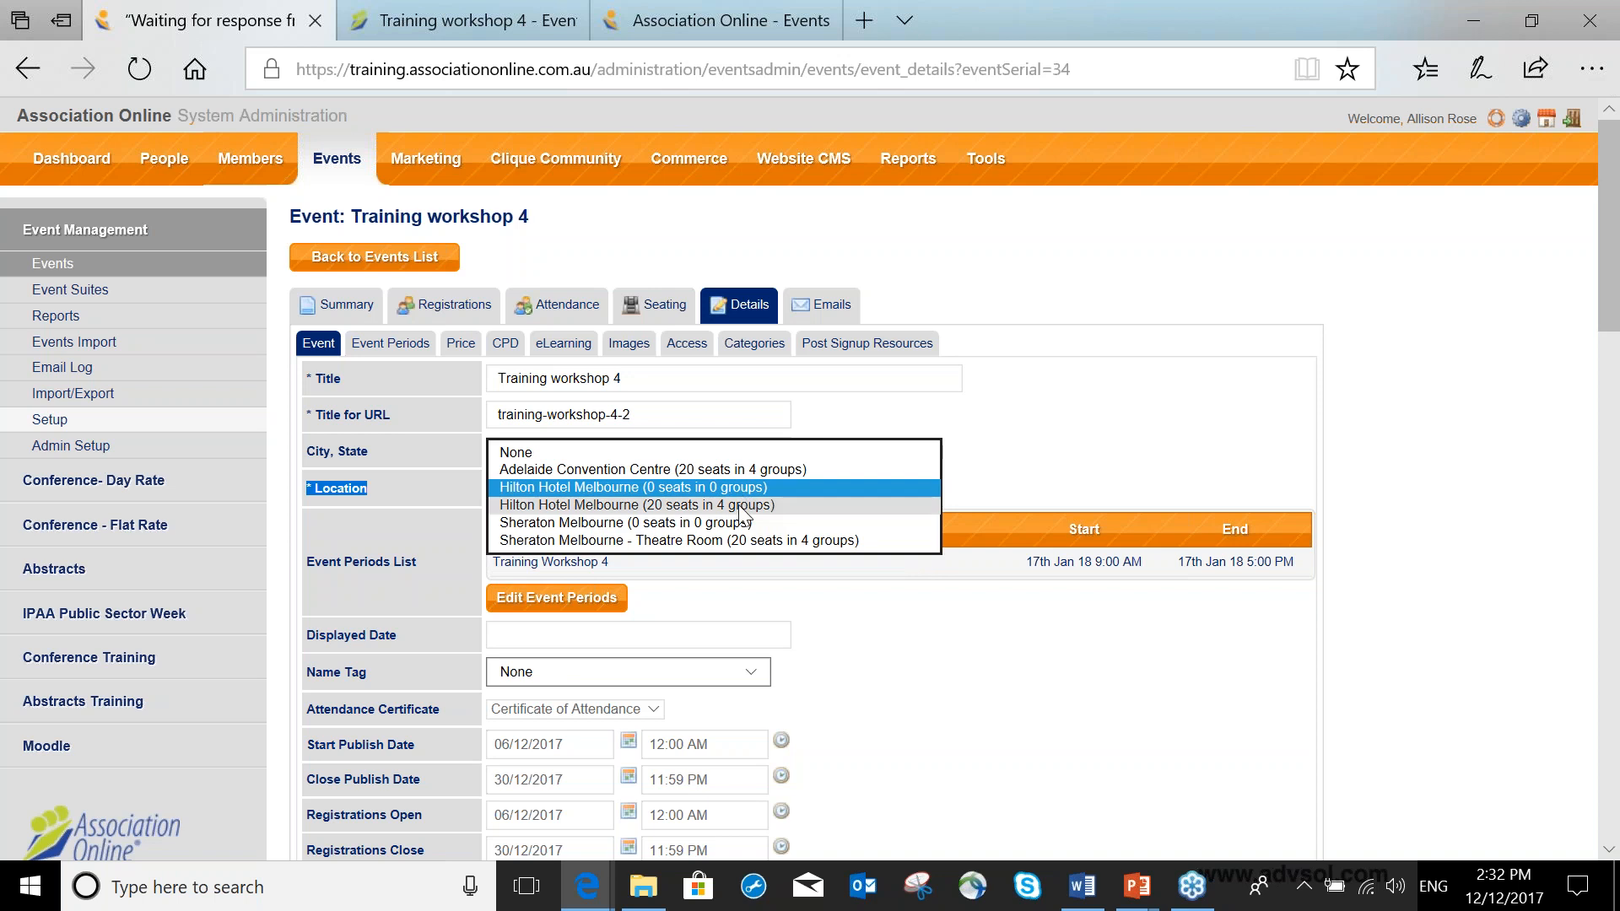
left_click(756, 470)
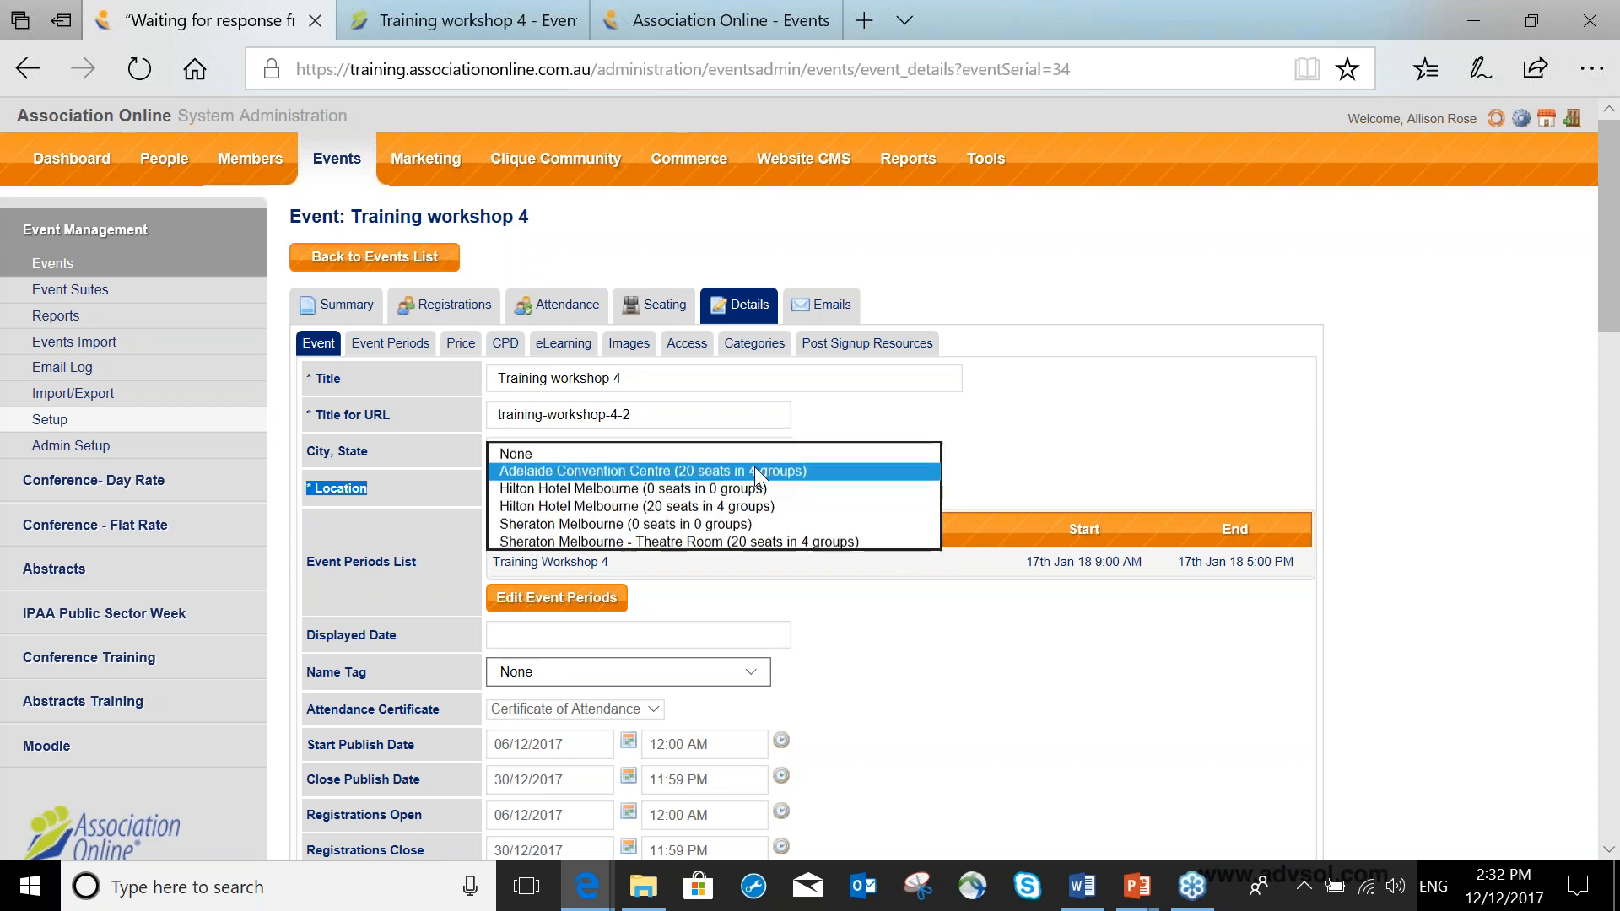
left_click(754, 470)
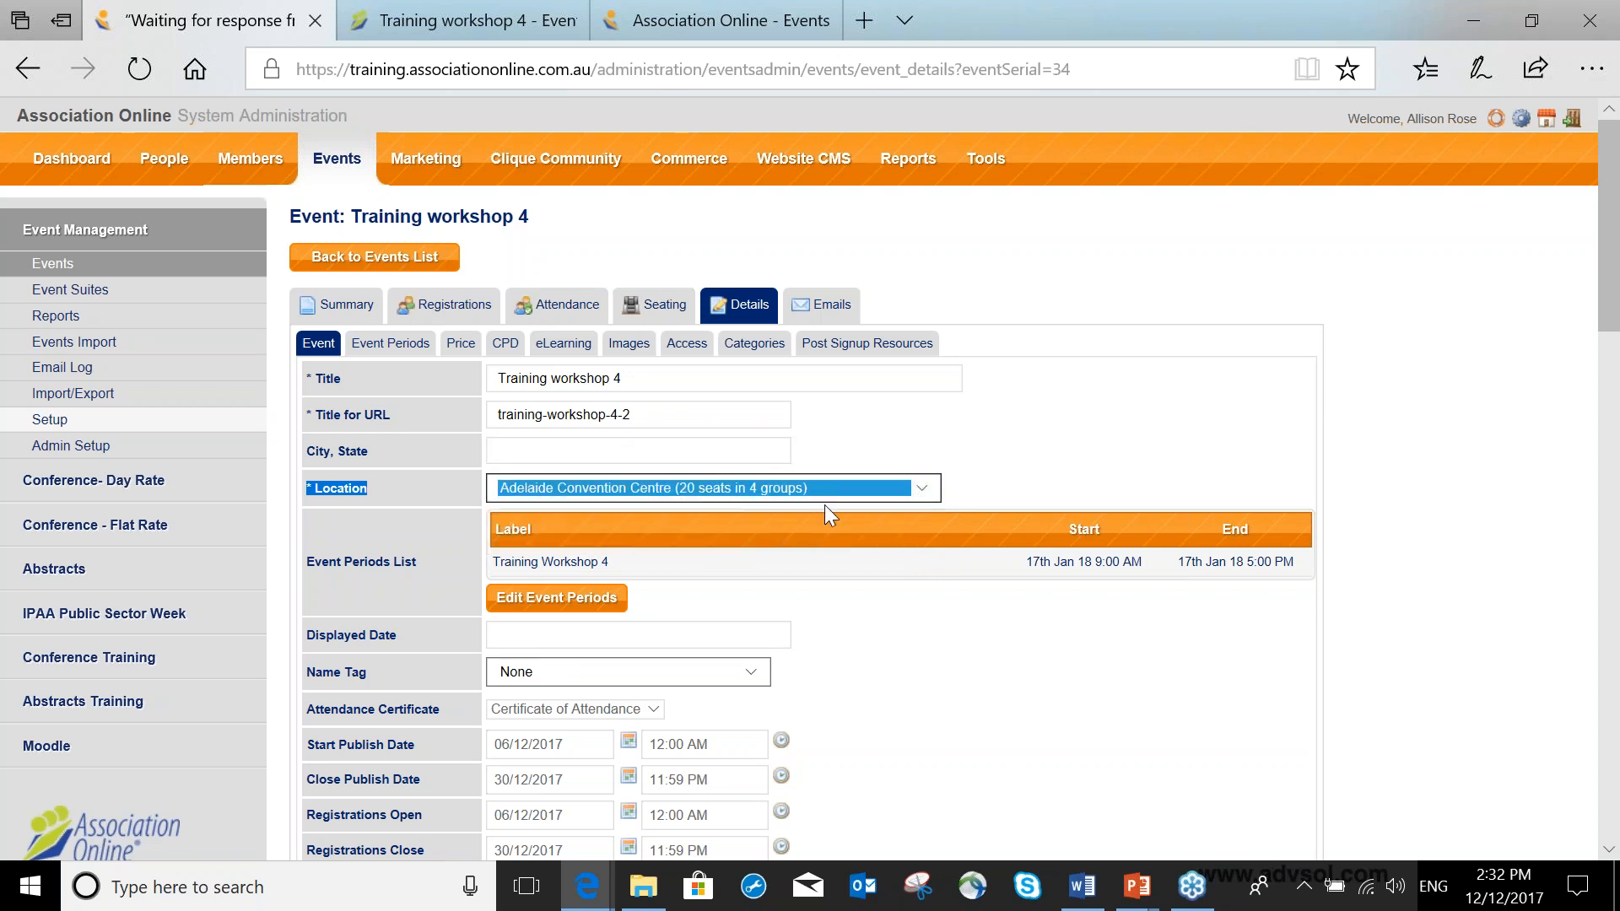
left_click(833, 461)
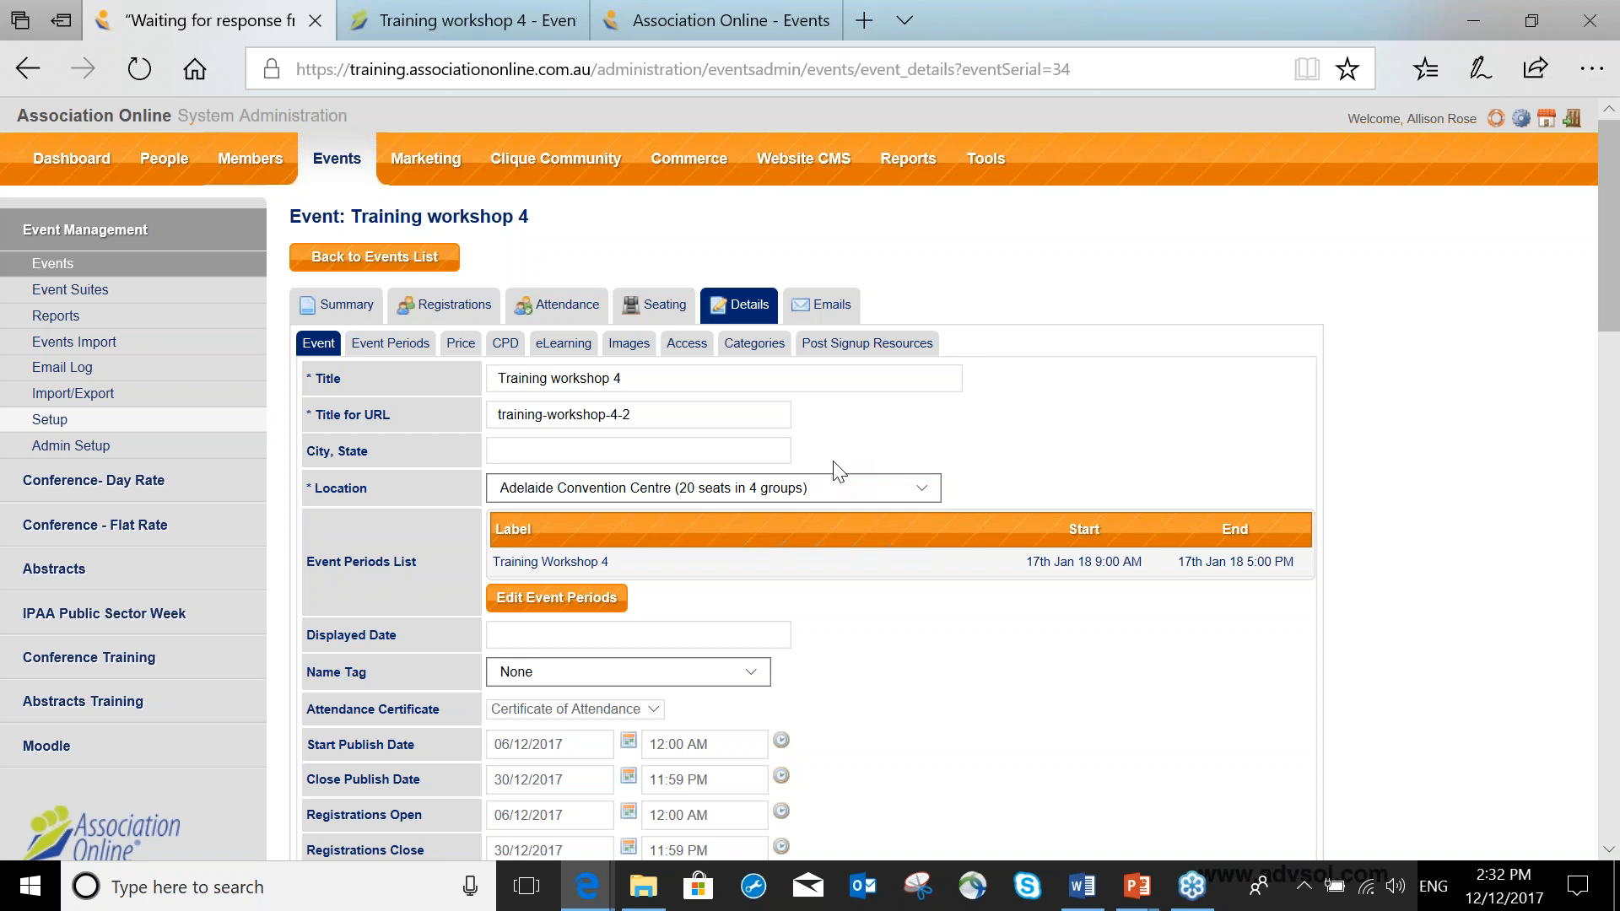
Auto-allocate the registrants into the event's seating groups, then revert the allocation.
left_click(664, 305)
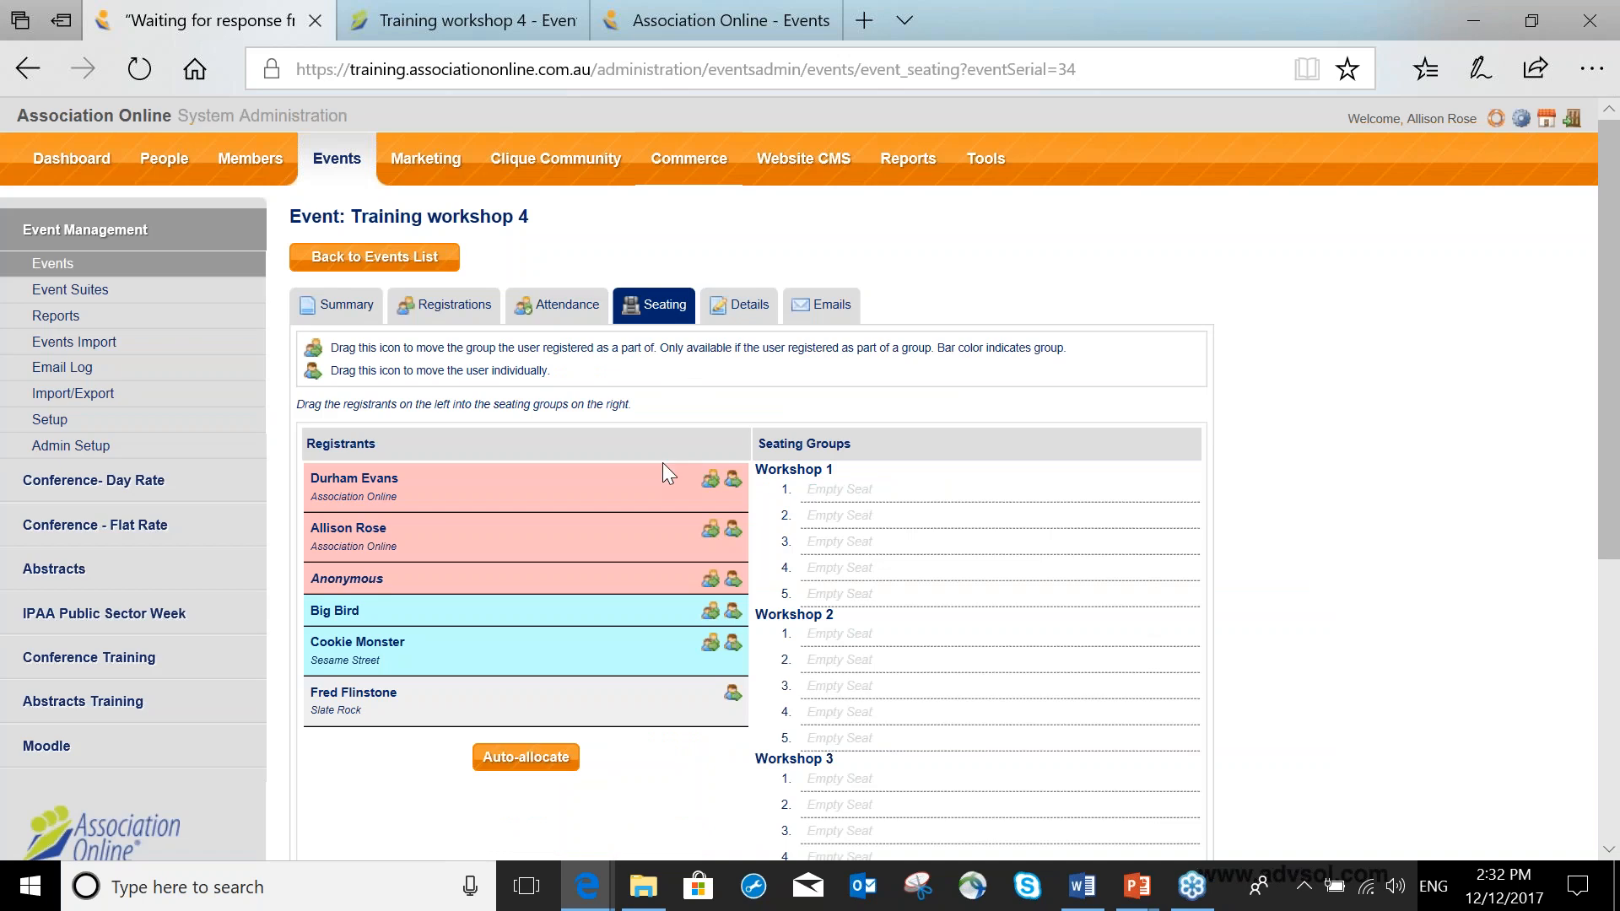
scroll(812, 414, "down", 2)
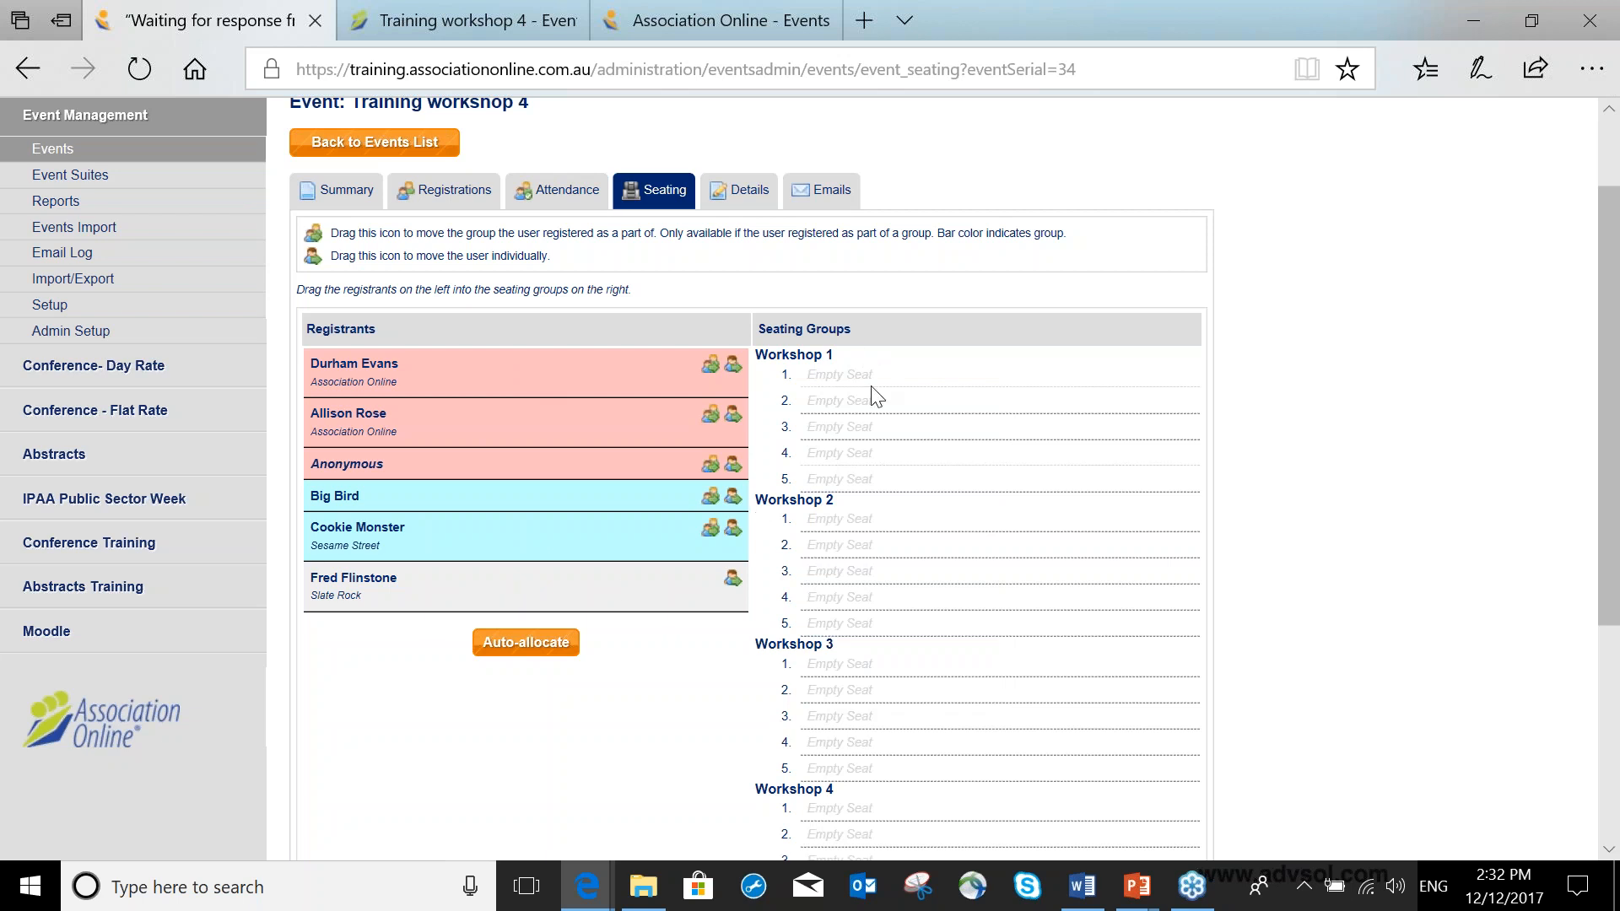
scroll(874, 394, "down", 2)
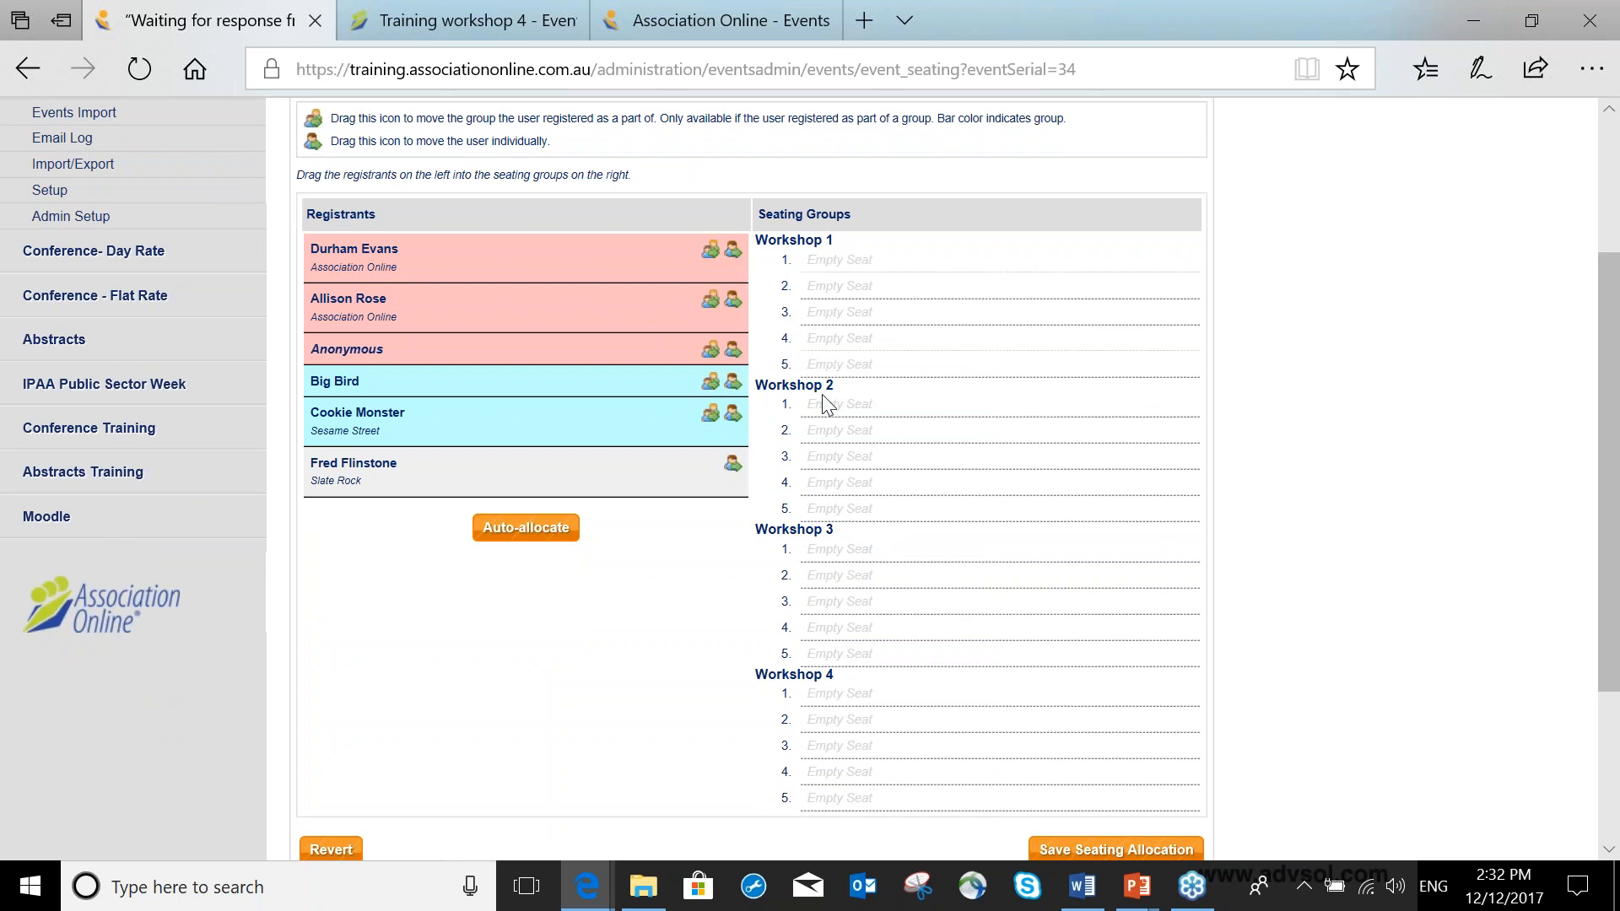
scroll(826, 405, "up", 2)
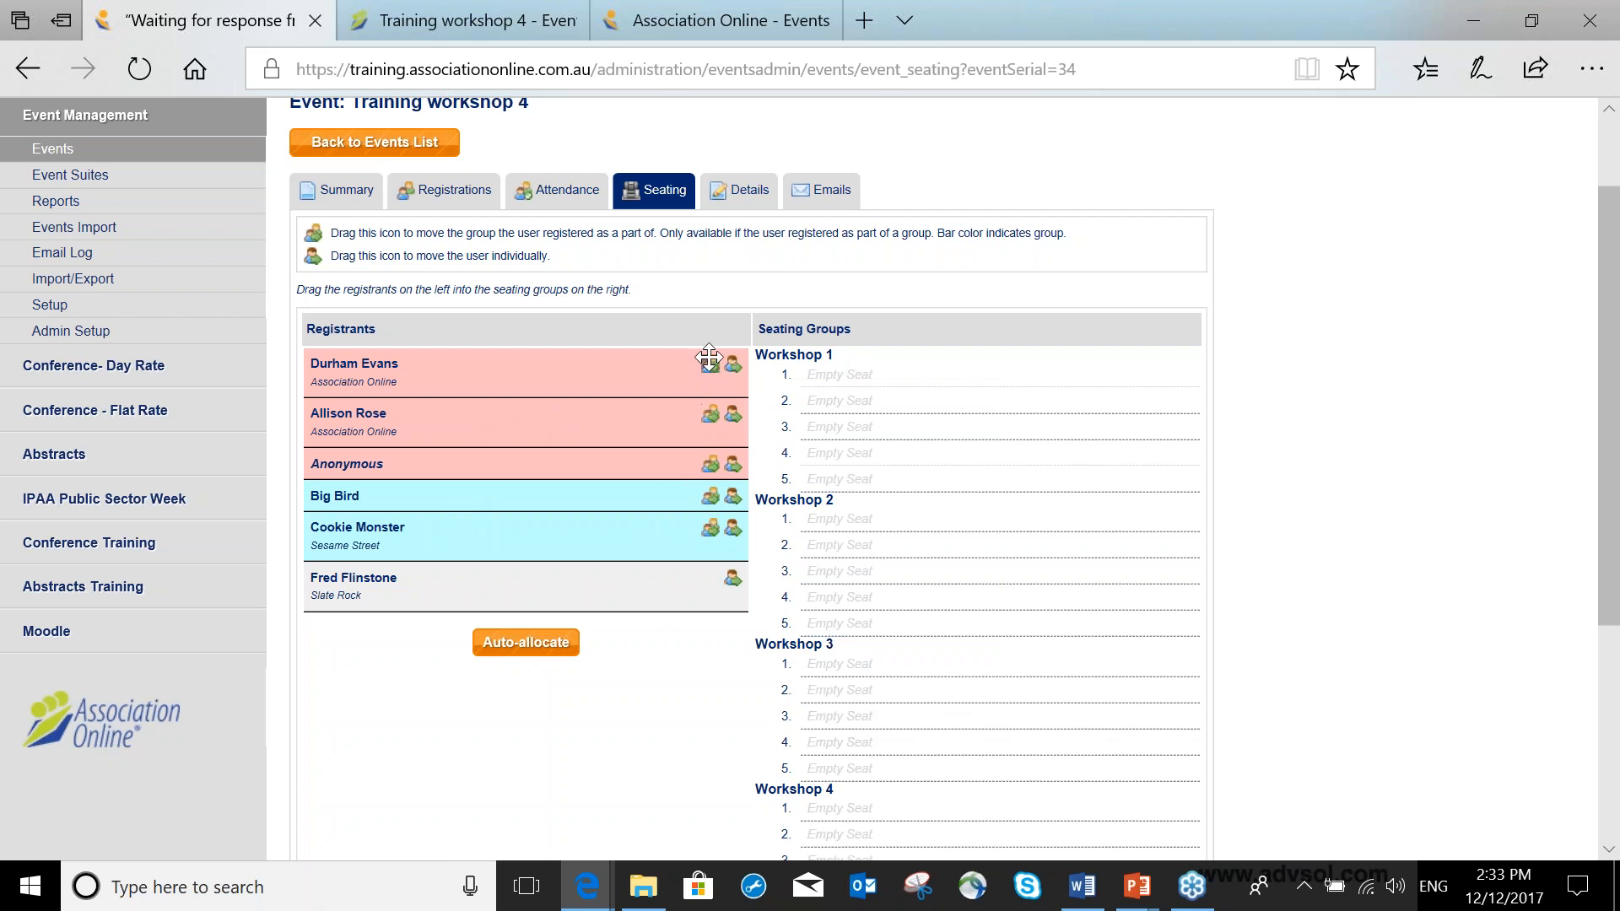
left_click(523, 643)
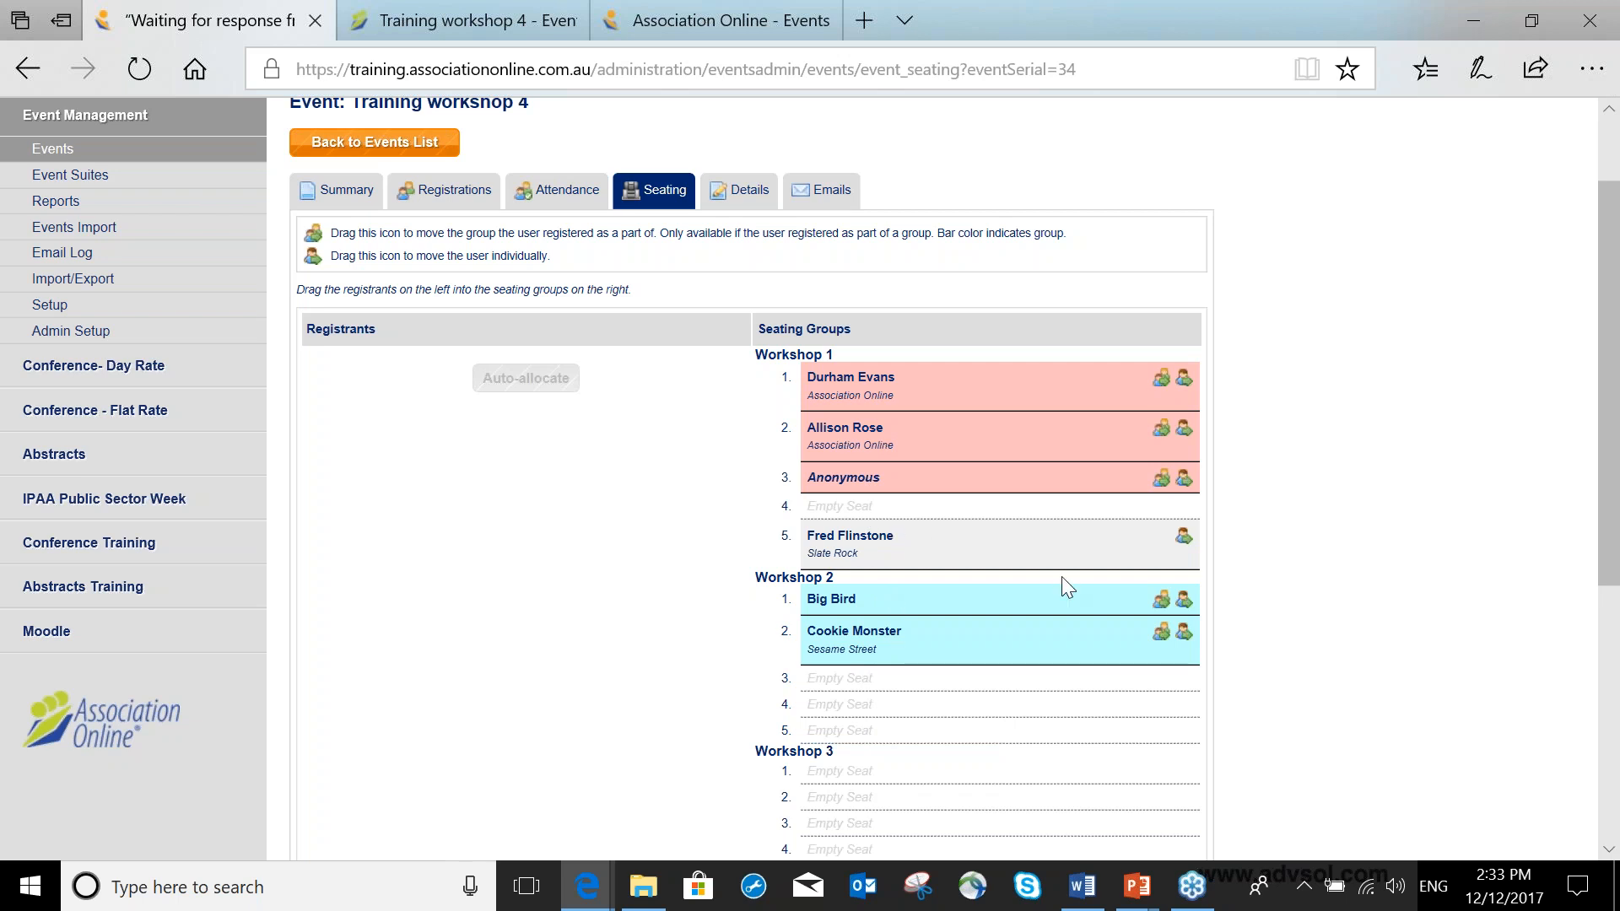
scroll(1063, 579, "down", 1)
scroll(1068, 586, "down", 5)
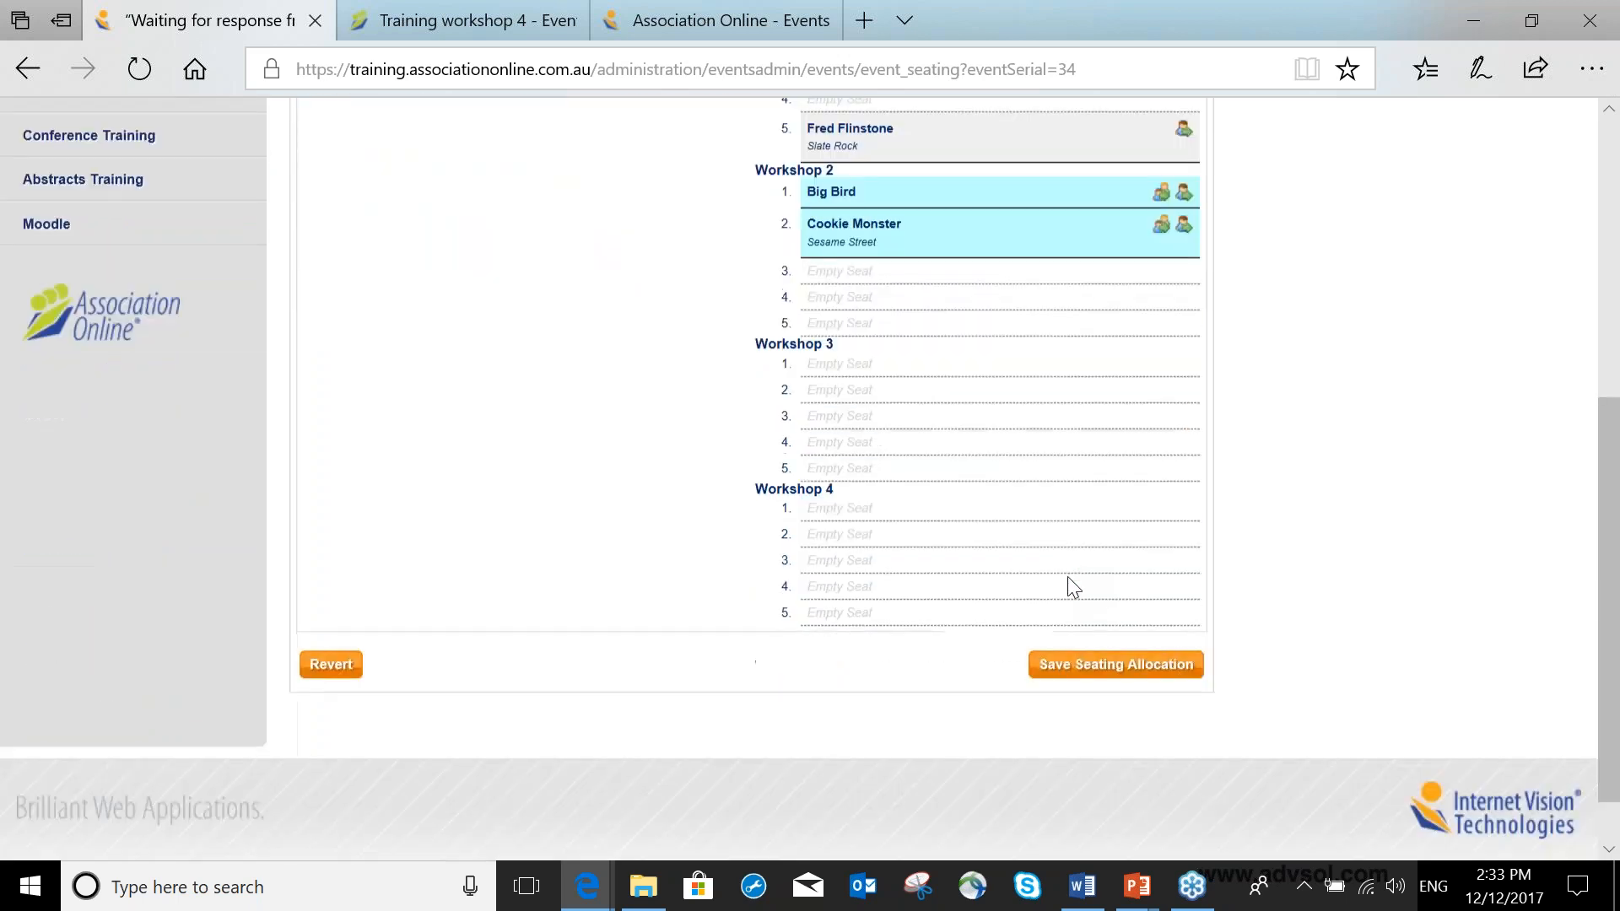
left_click(331, 617)
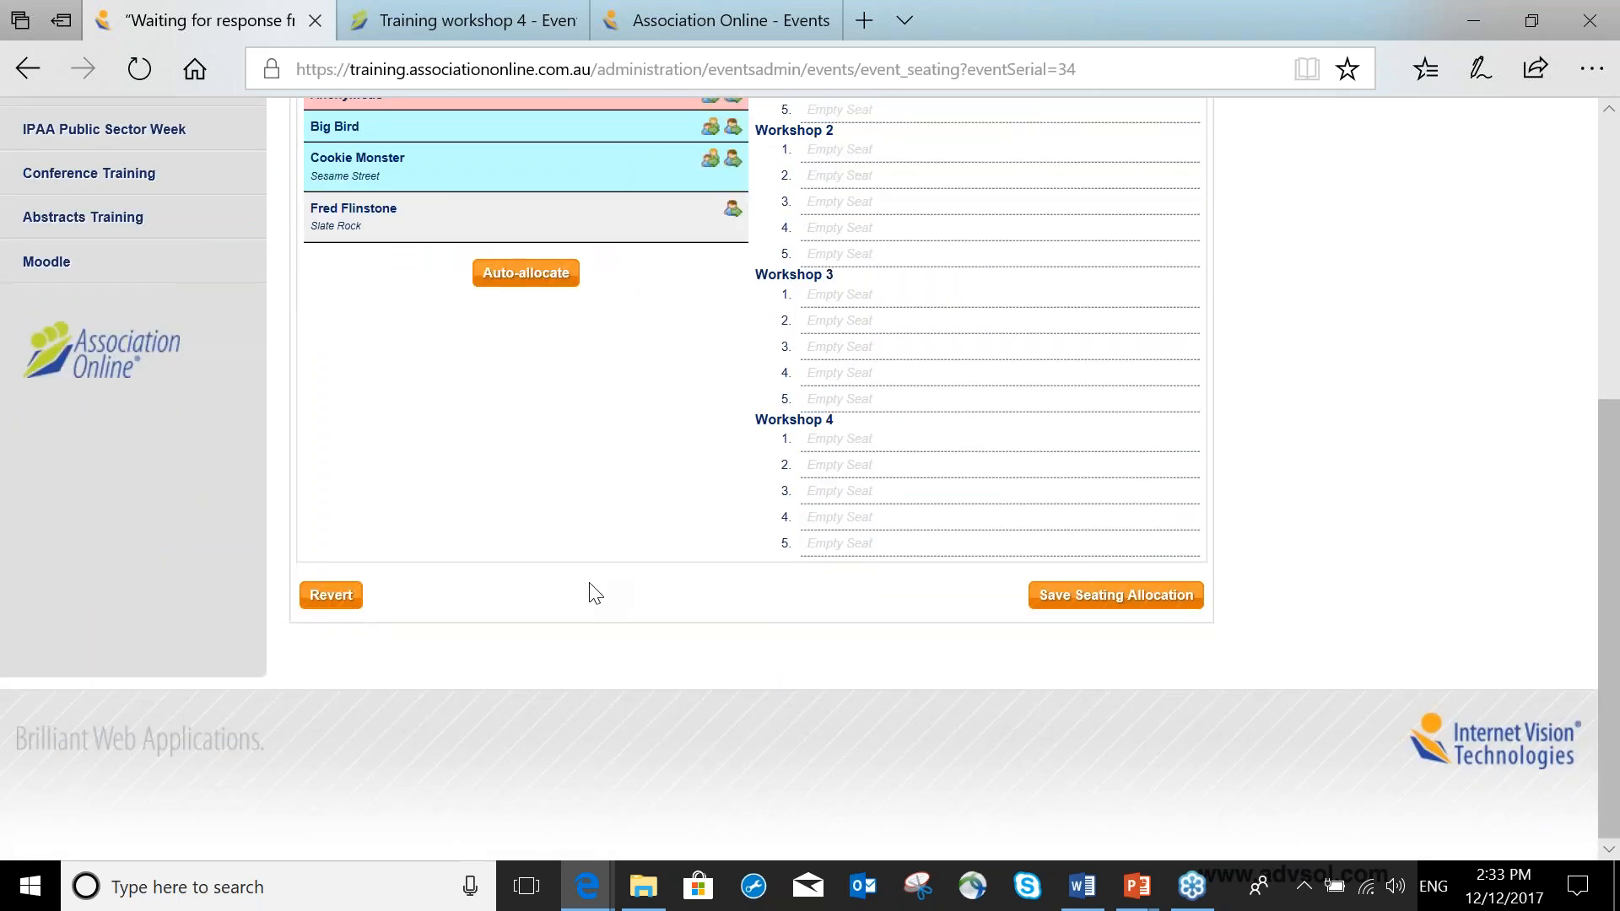
Seat the Evans group in Workshop 1, Big Bird and Fred Flinstone in Workshop 2, Cookie Monster in Workshop 3, and save.
scroll(590, 591, "up", 2)
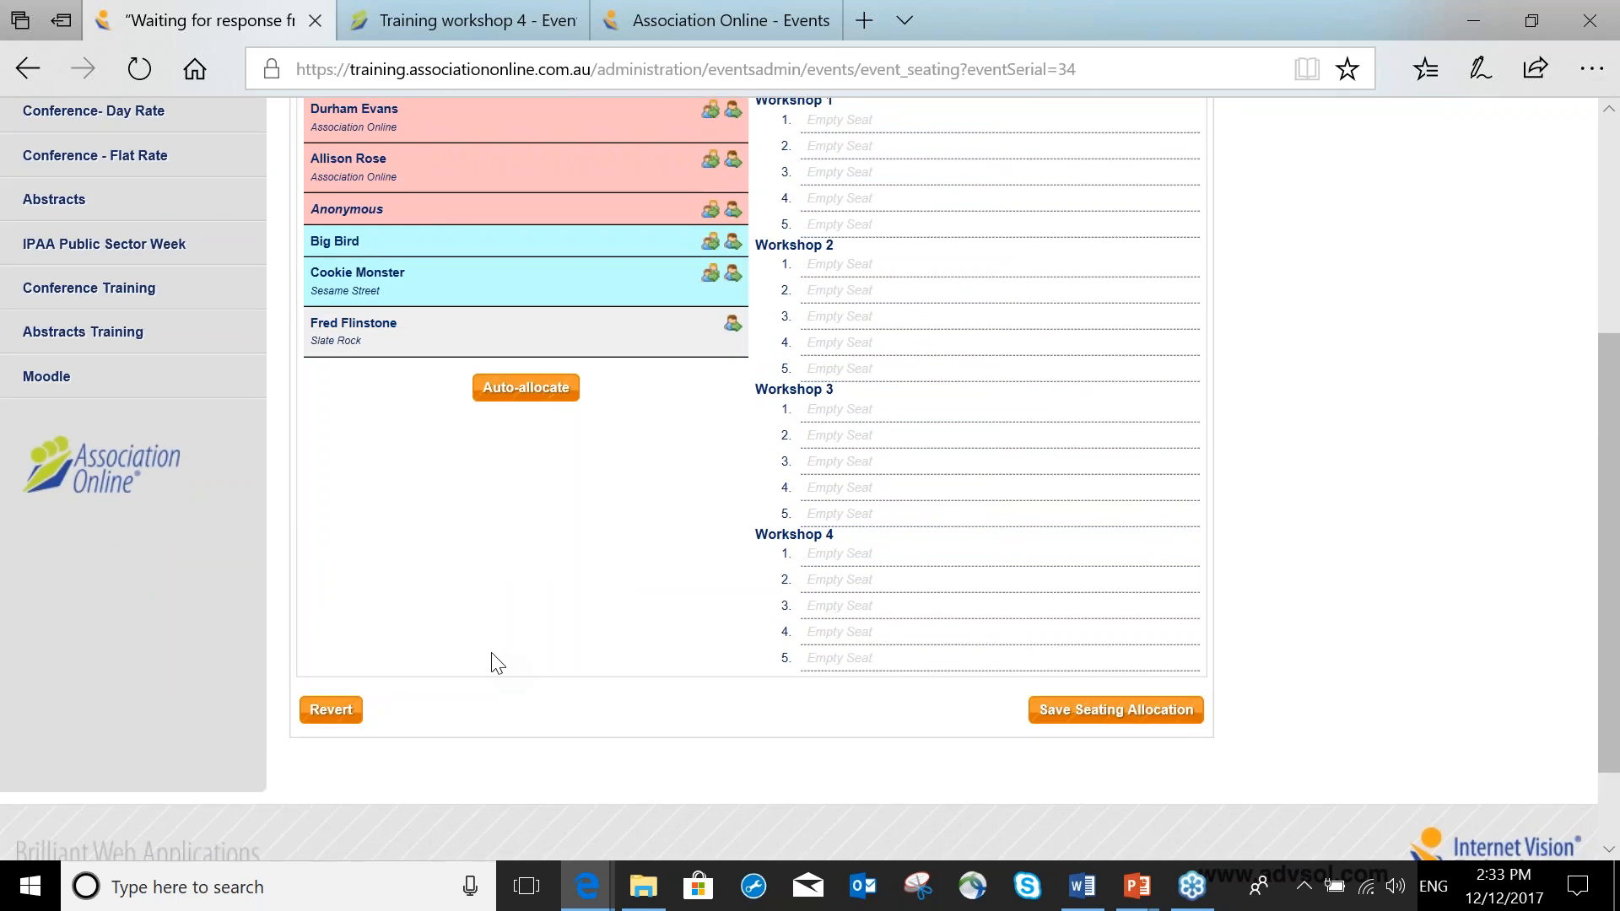
scroll(497, 659, "up", 2)
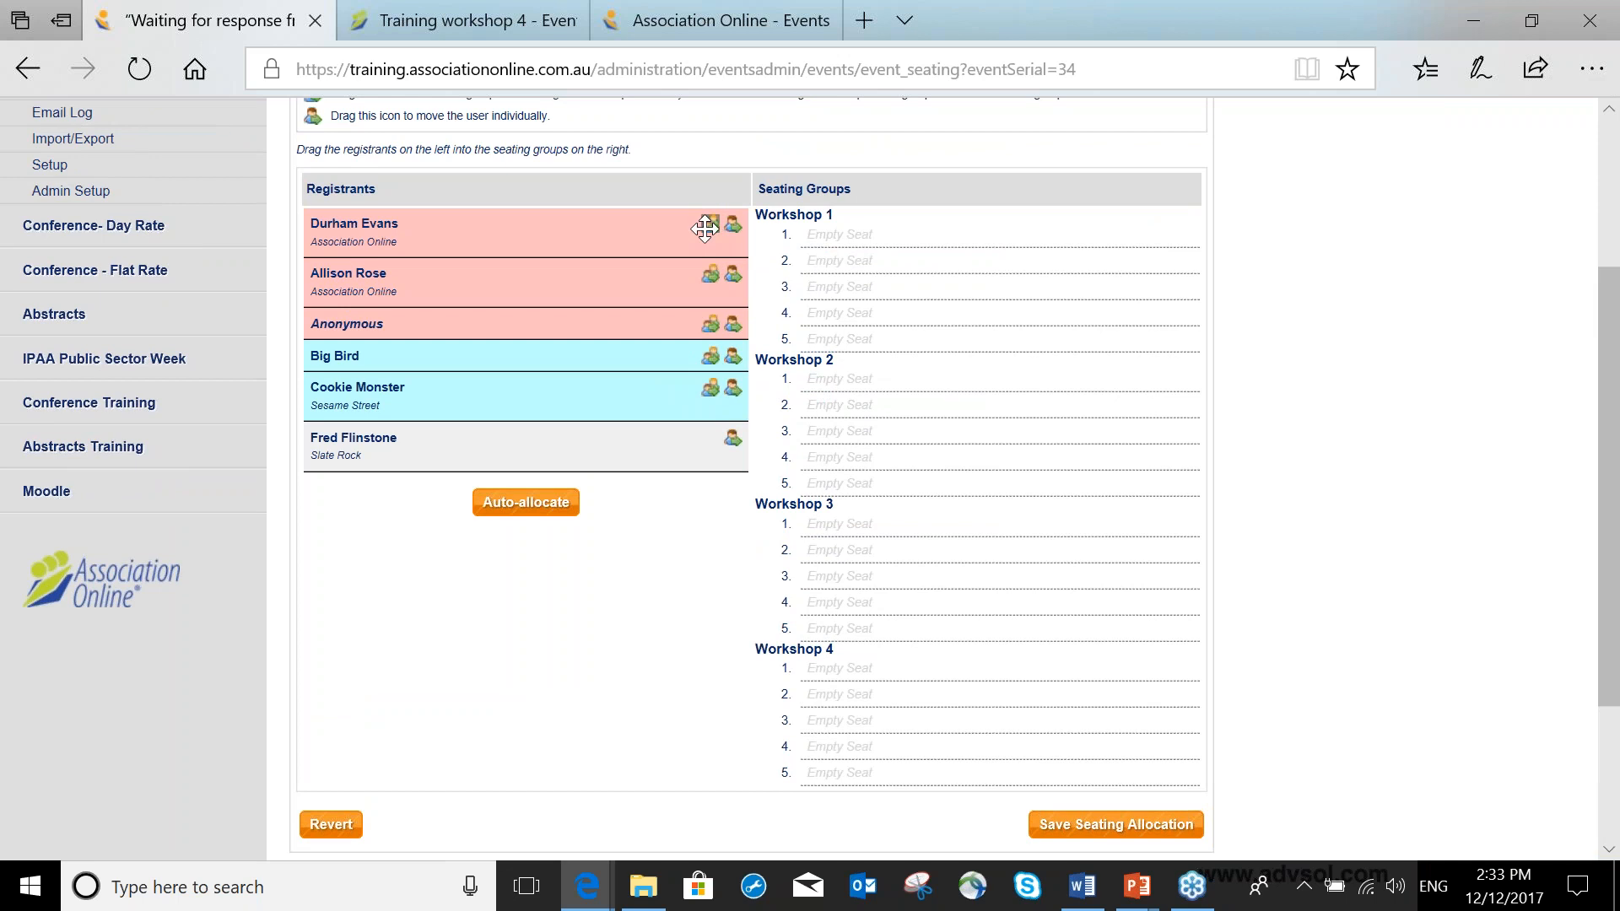
left_click_drag(709, 226, 820, 224)
left_click_drag(710, 224, 817, 435)
mouse_move(733, 223)
left_mouse_down()
mouse_move(797, 595)
mouse_move(736, 243)
left_mouse_up()
left_click_drag(1166, 248, 1096, 471)
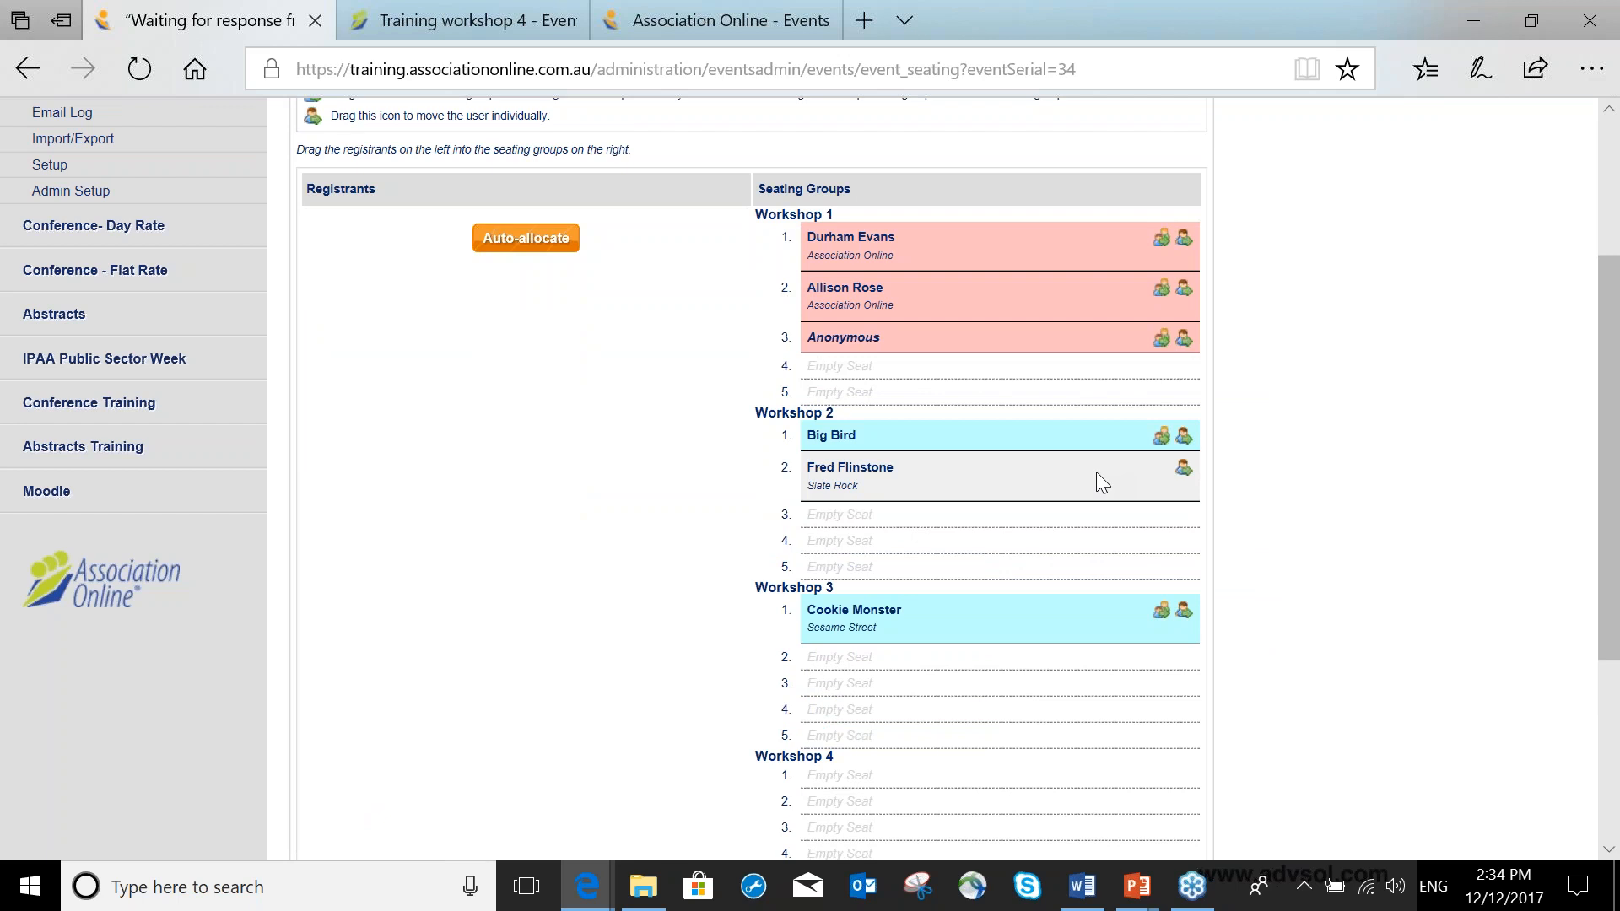
scroll(1095, 472, "down", 5)
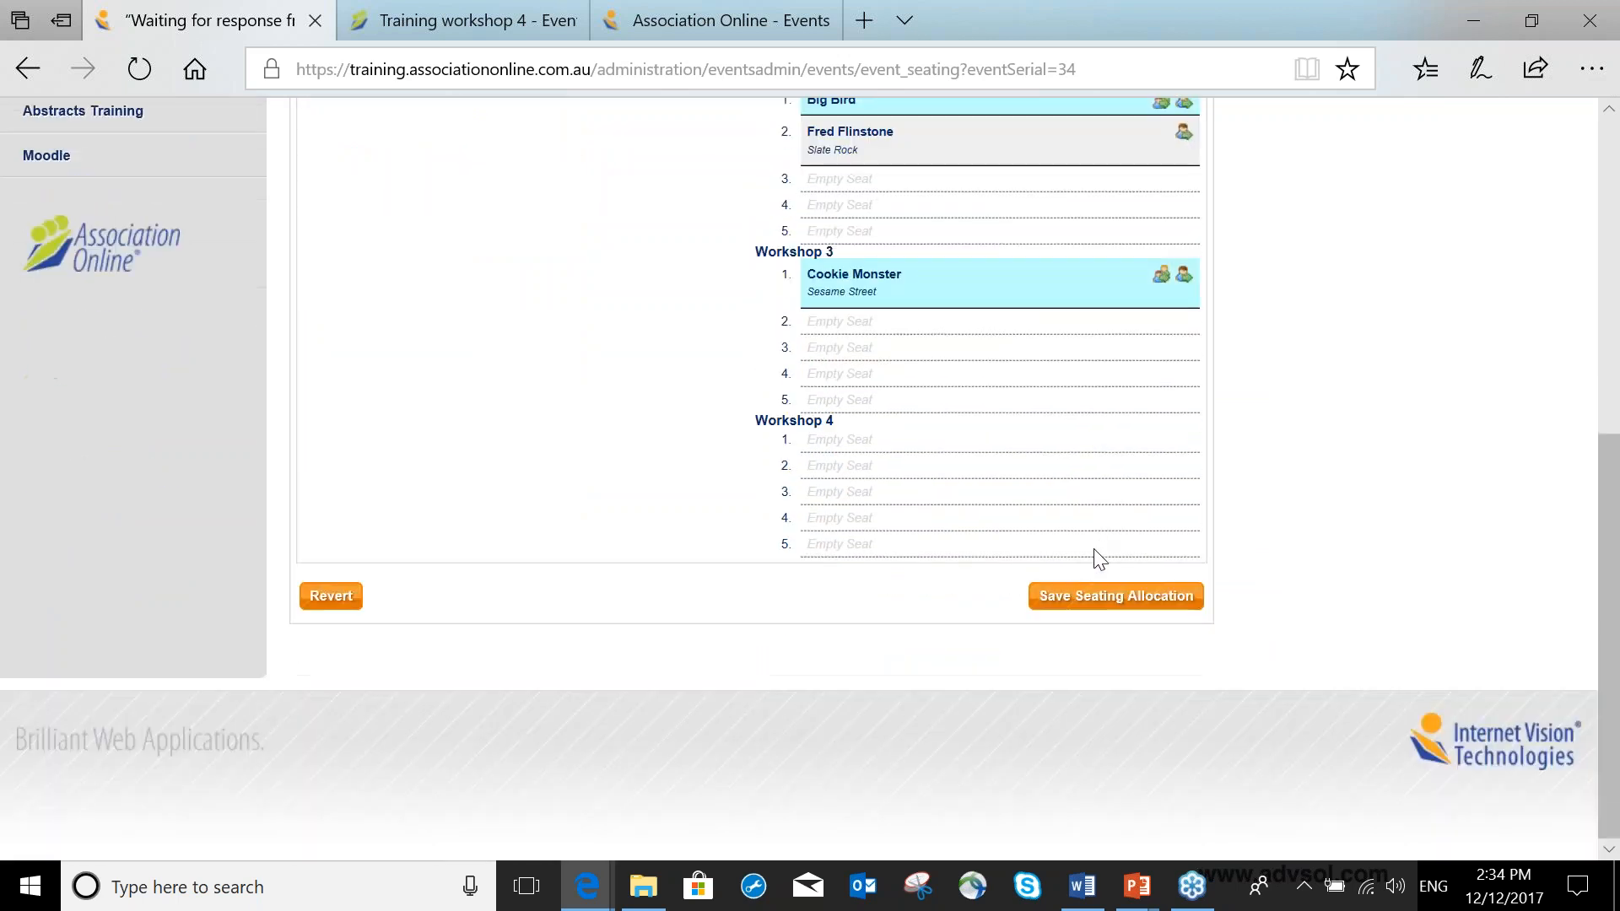
left_click(1115, 596)
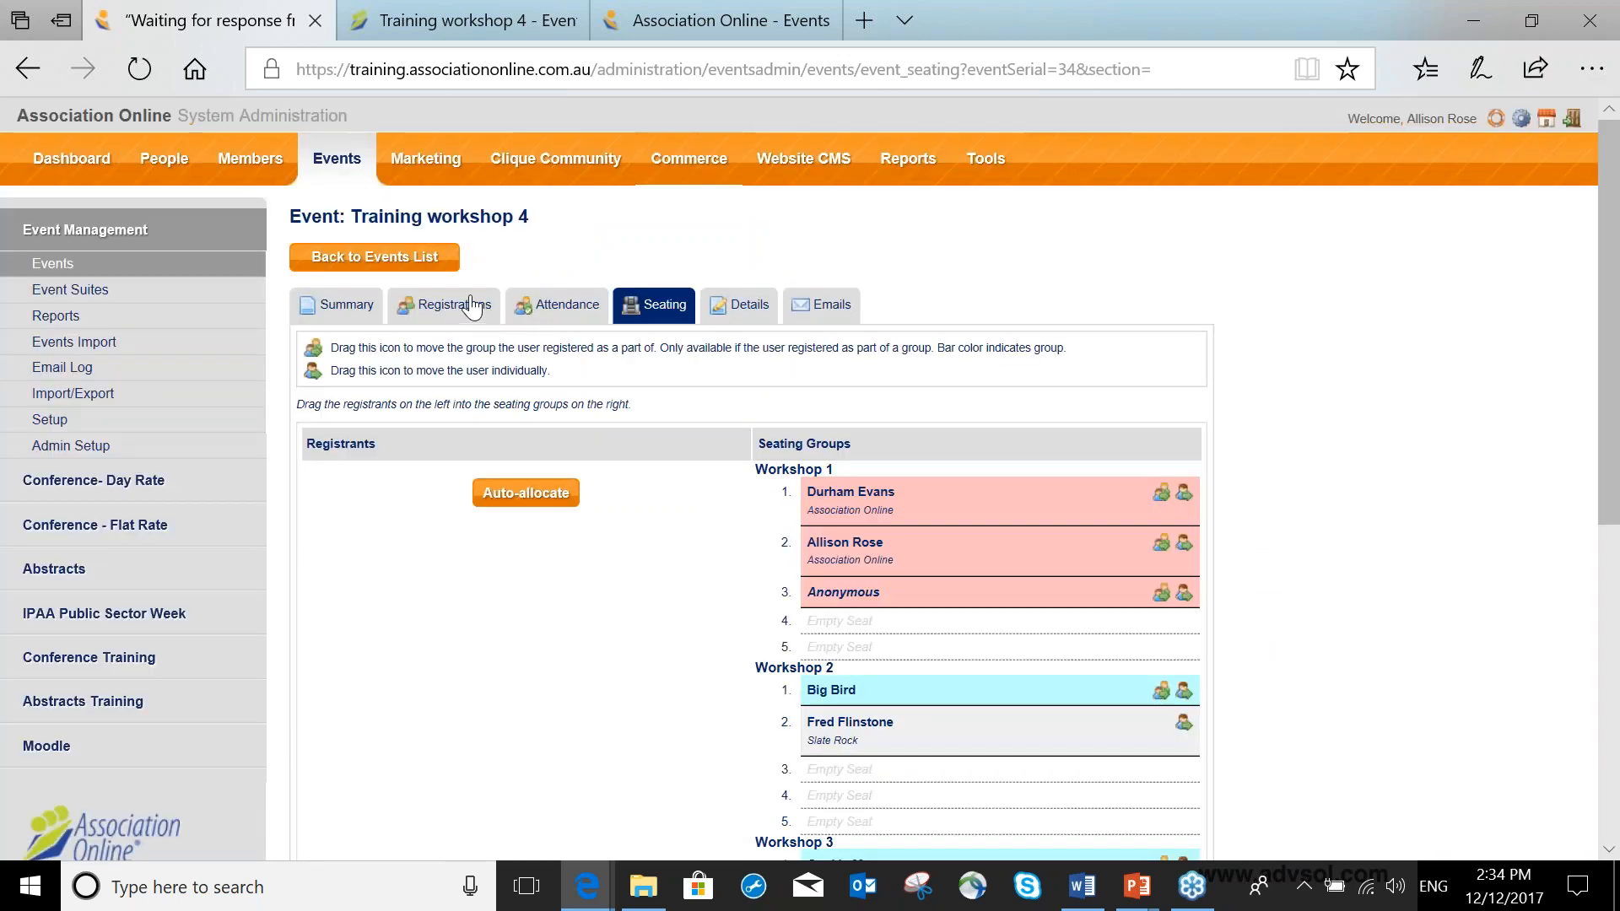
Print the event's seating plan from the registrations list and close the PDF.
left_click(467, 306)
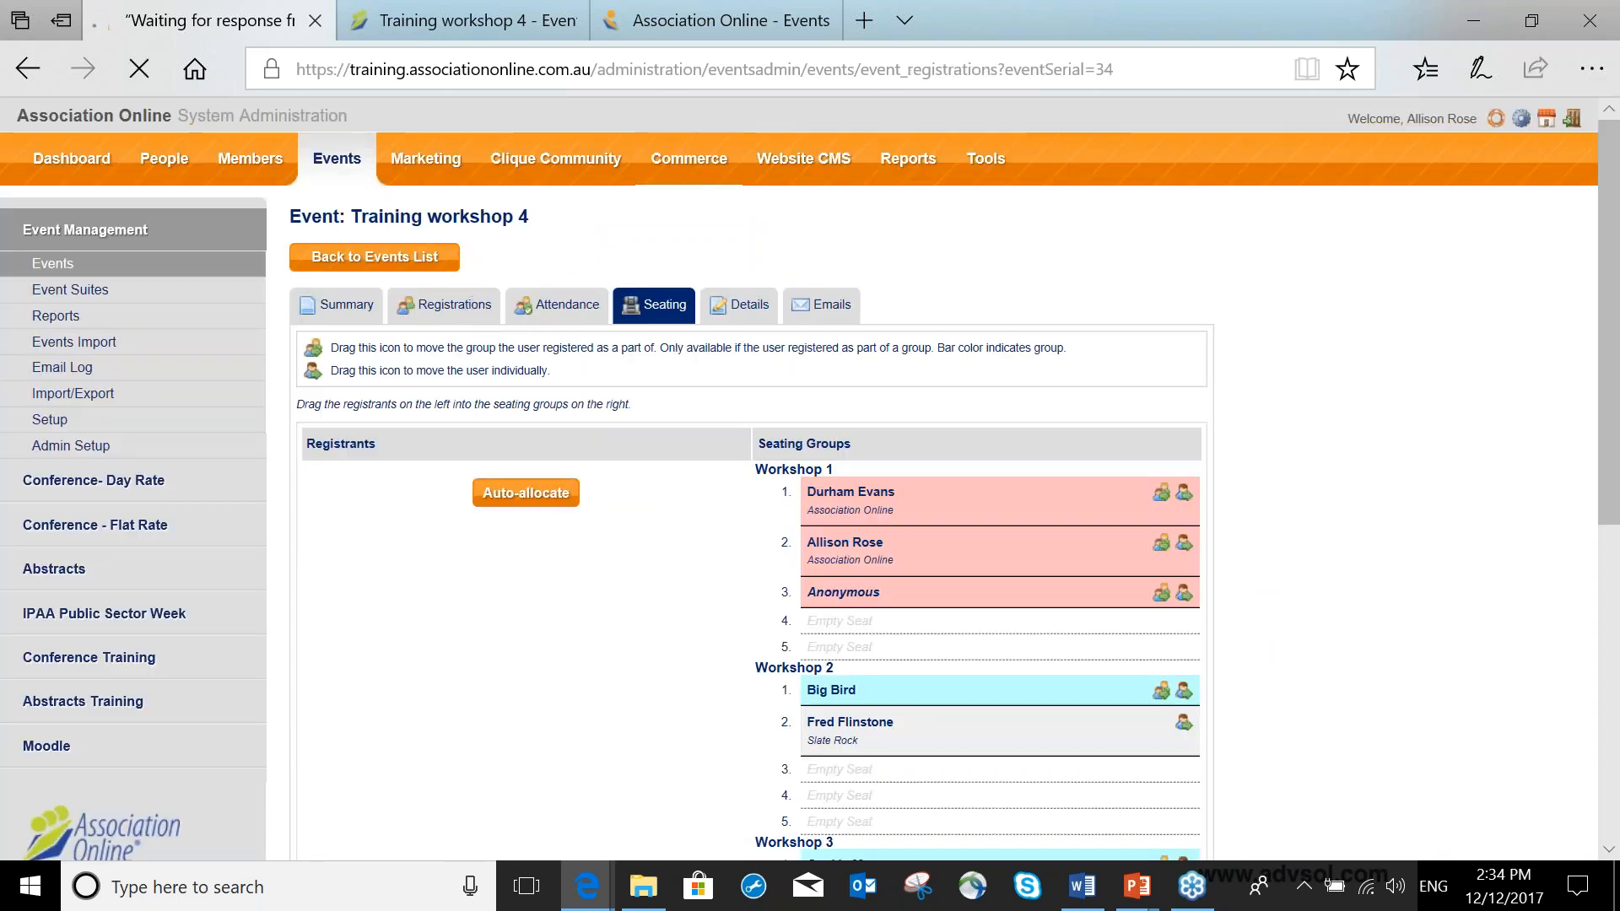
scroll(479, 313, "down", 1)
scroll(478, 314, "down", 2)
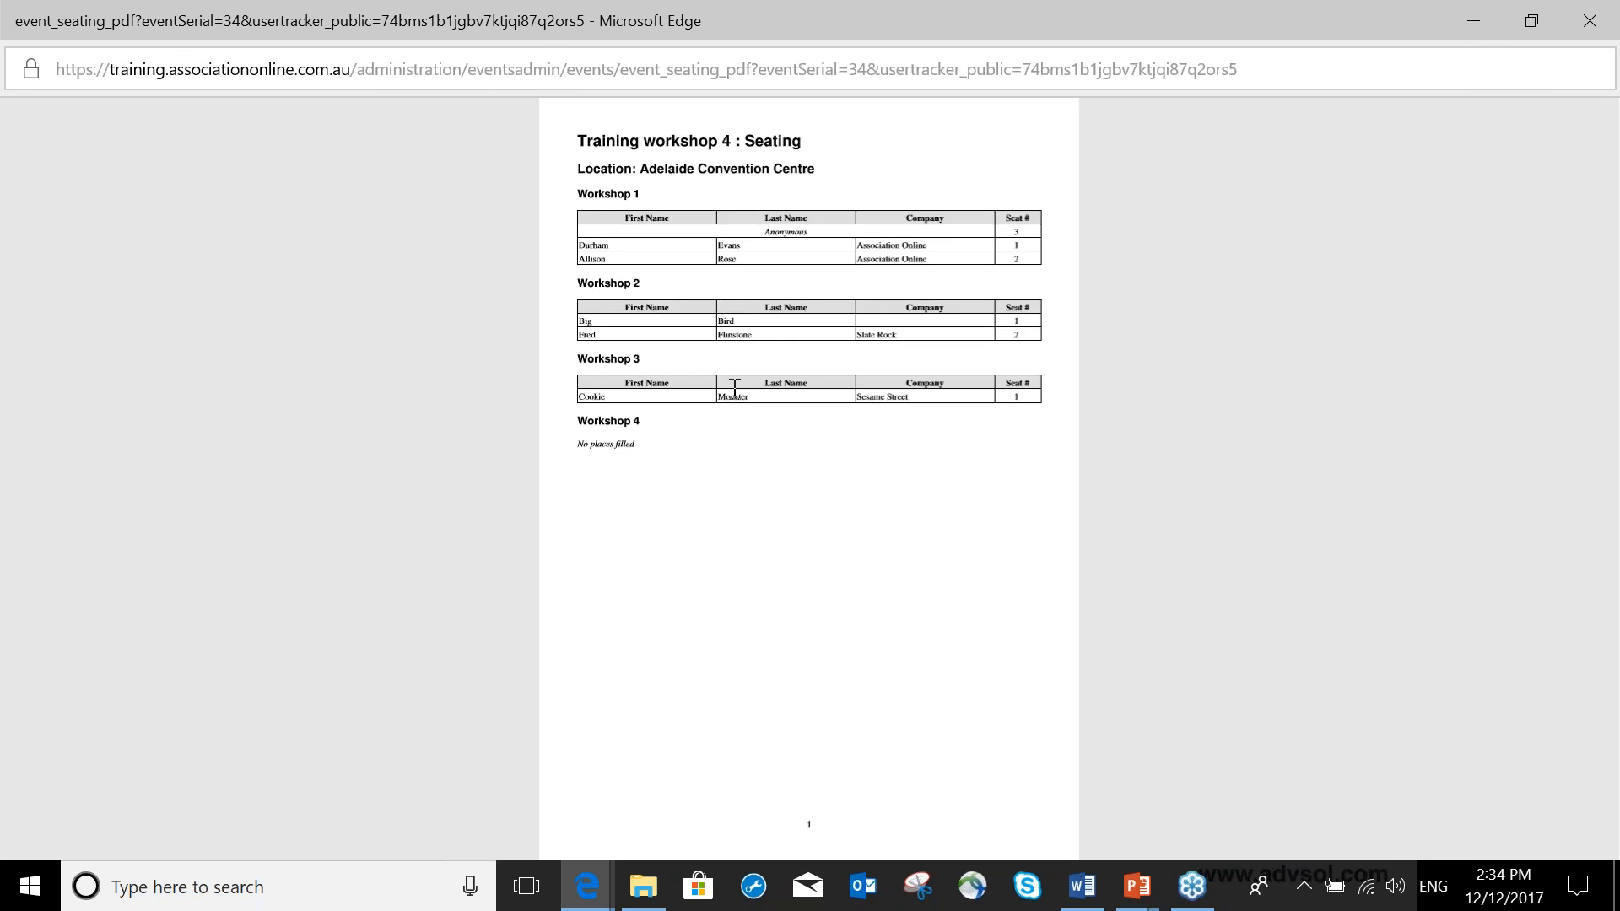
left_click(1588, 23)
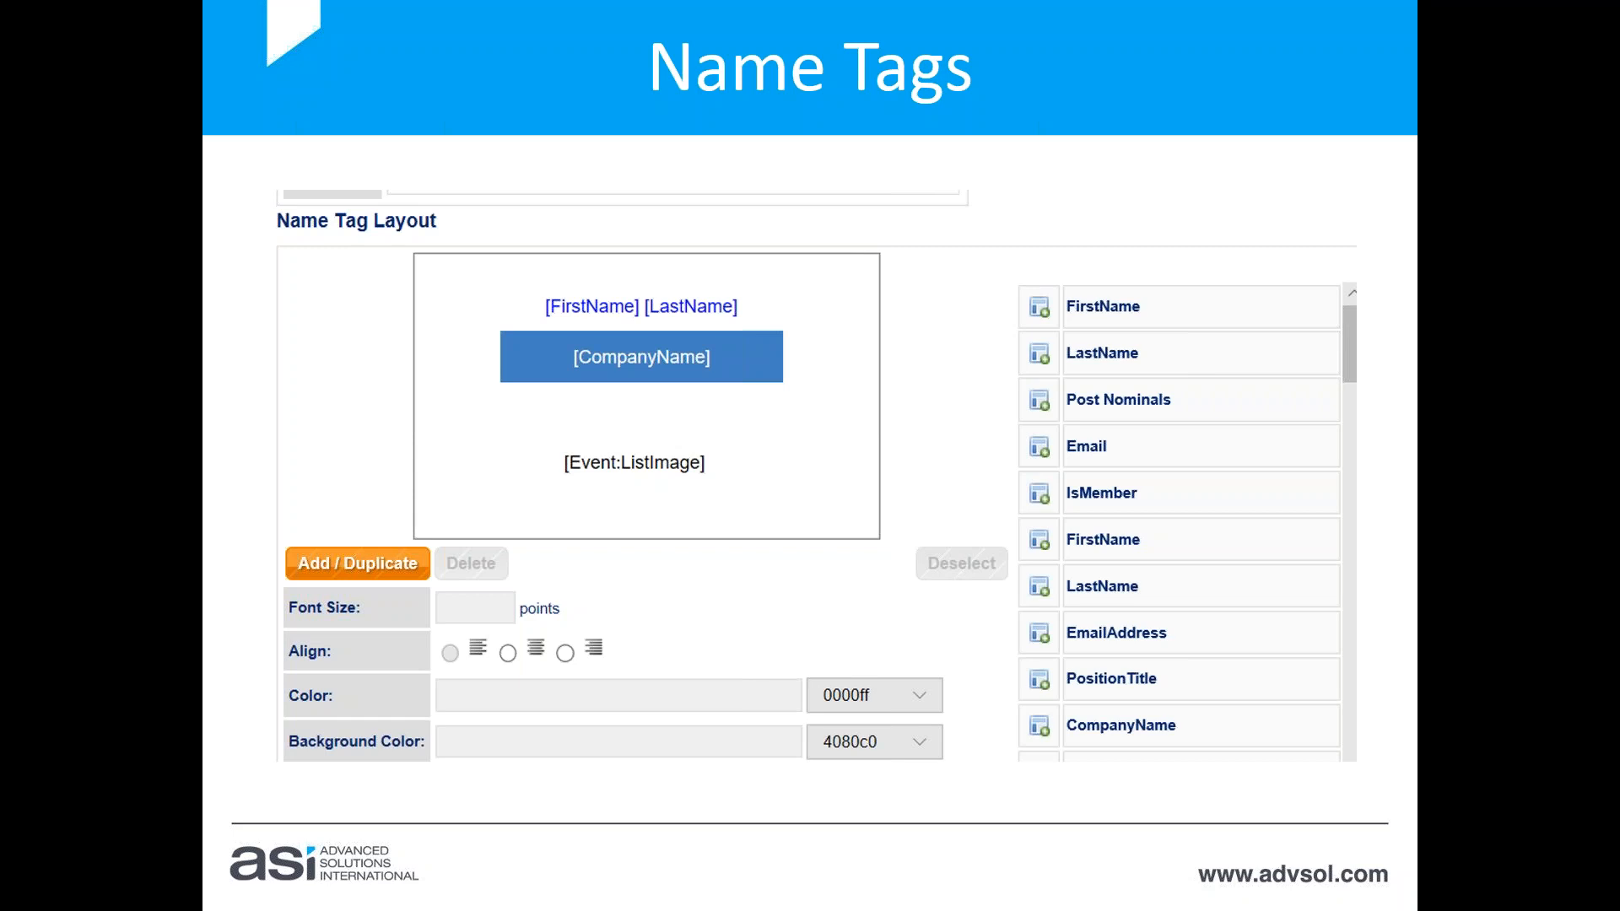
Open the Training name tag layout from the event name tag setup.
key("alt+Tab")
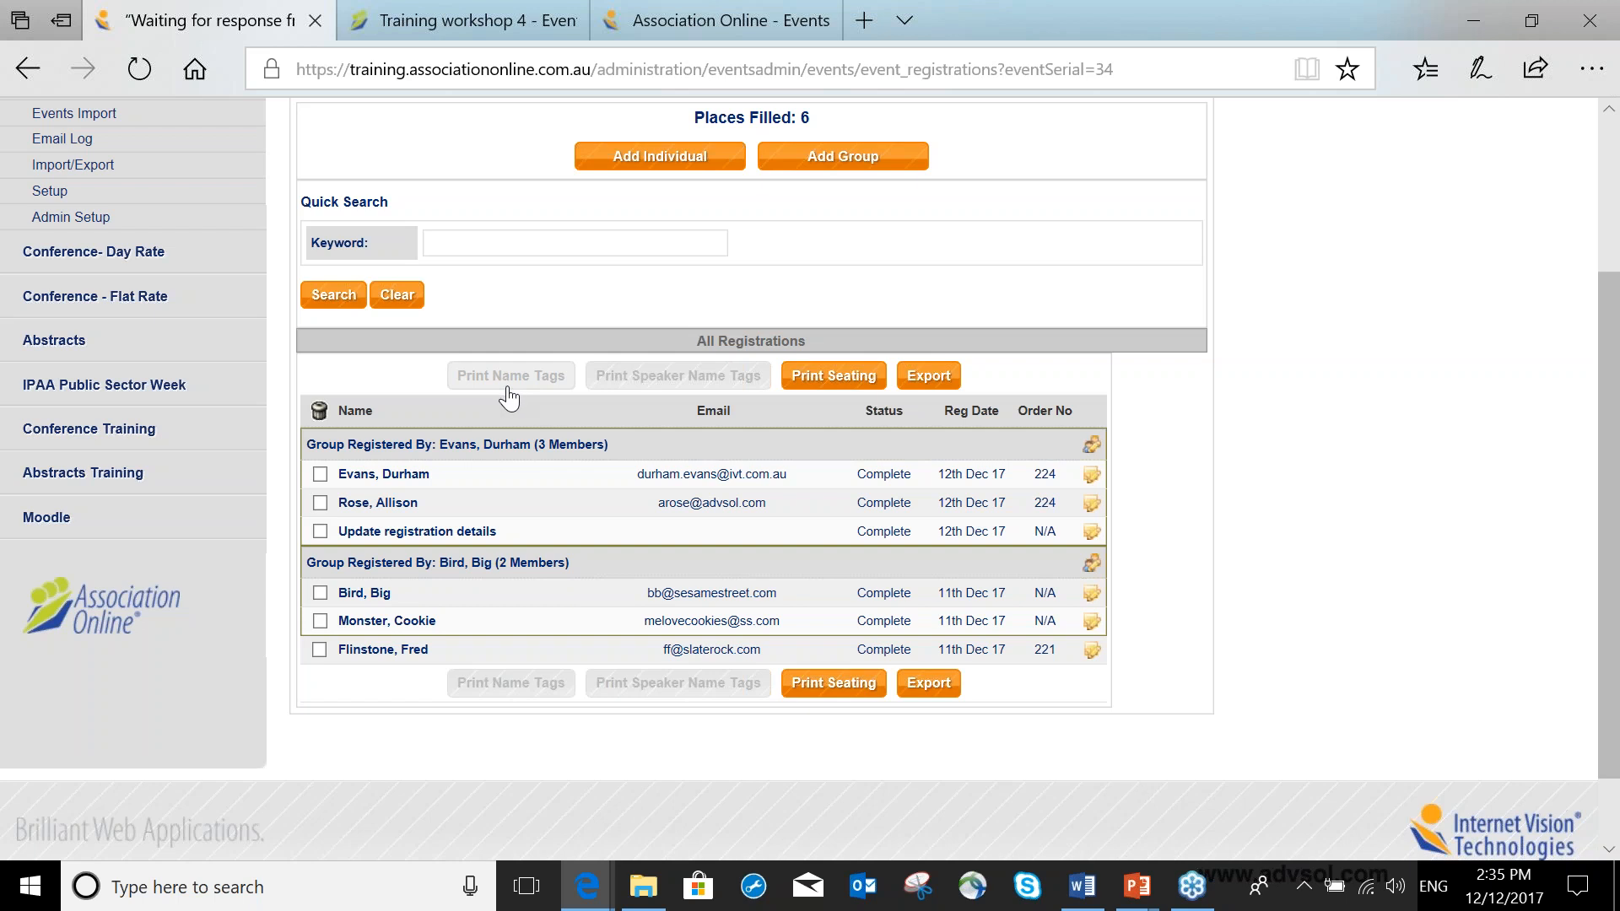
scroll(509, 397, "up", 3)
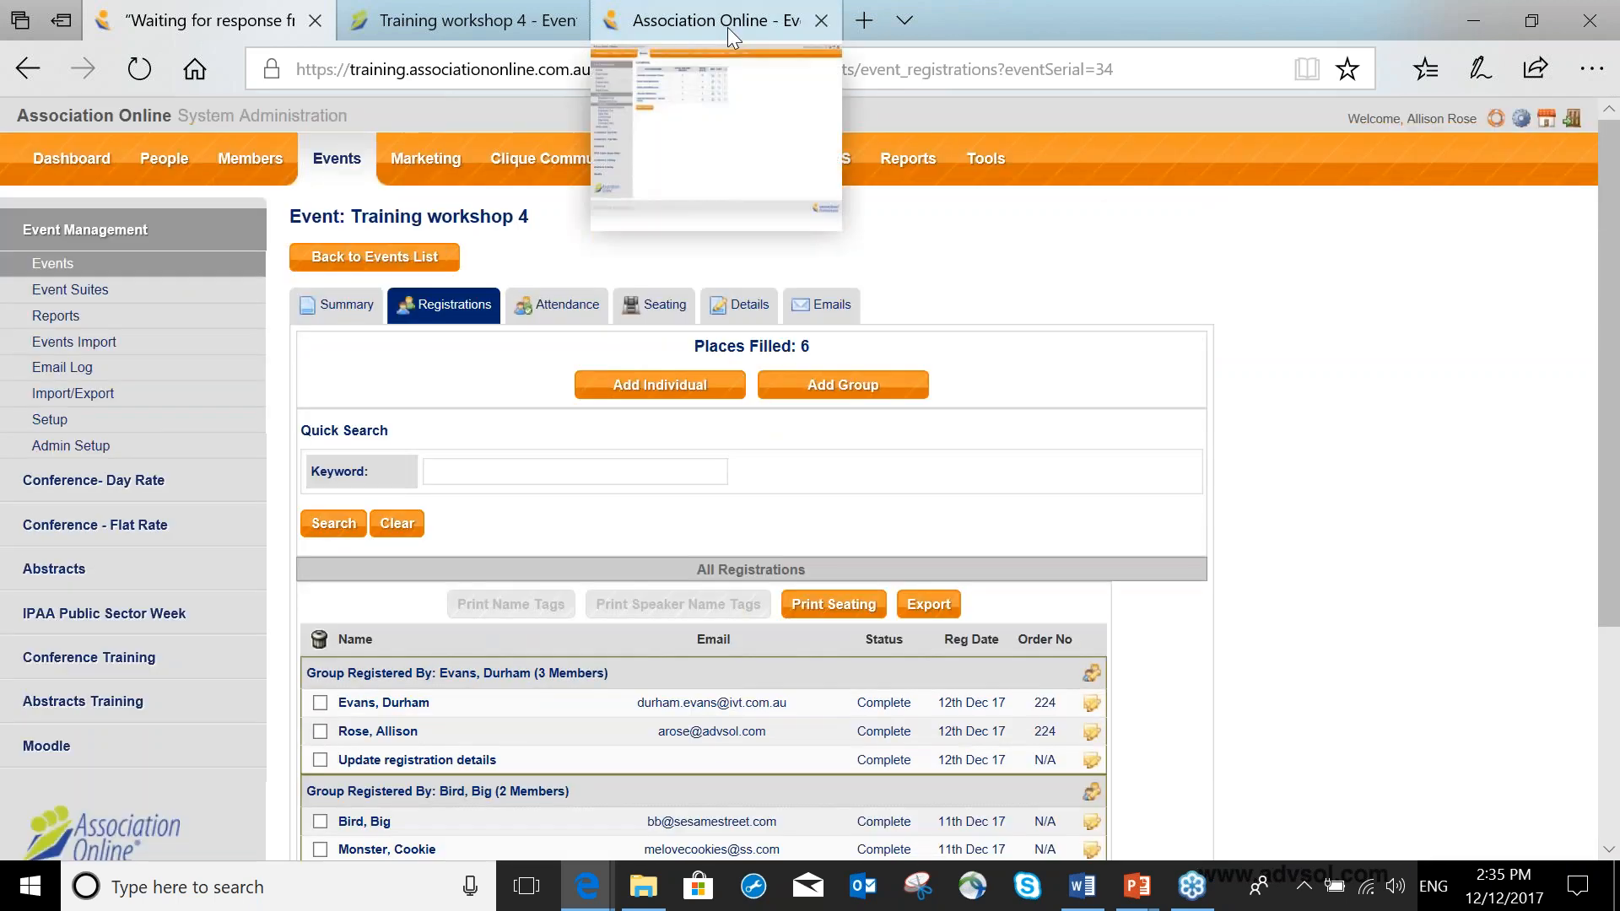
left_click(727, 27)
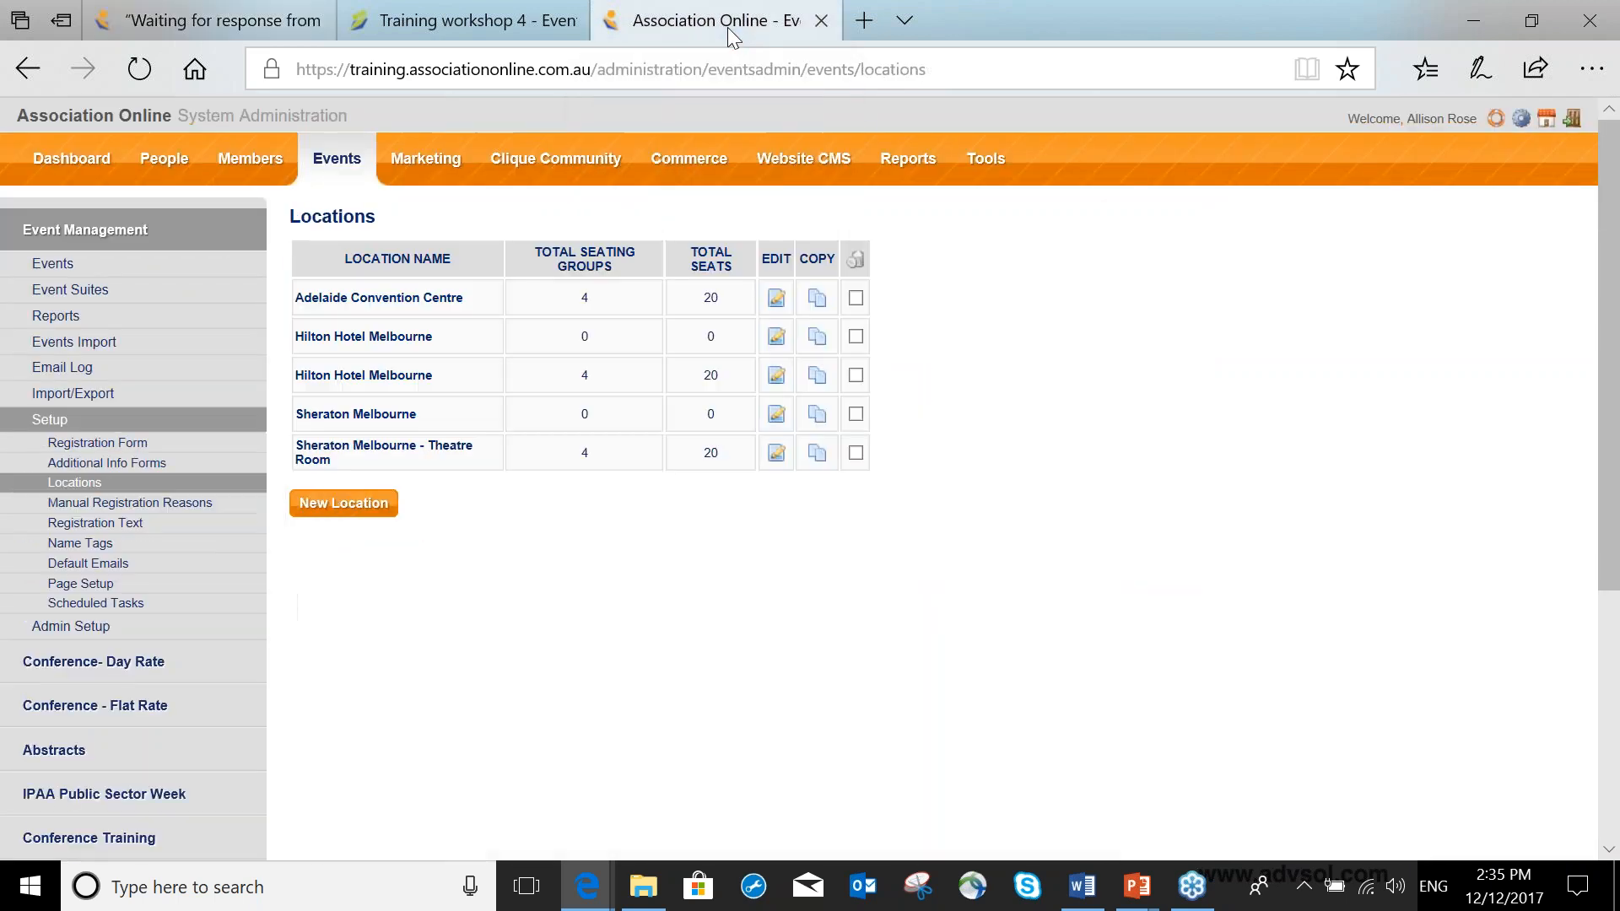
left_click(223, 550)
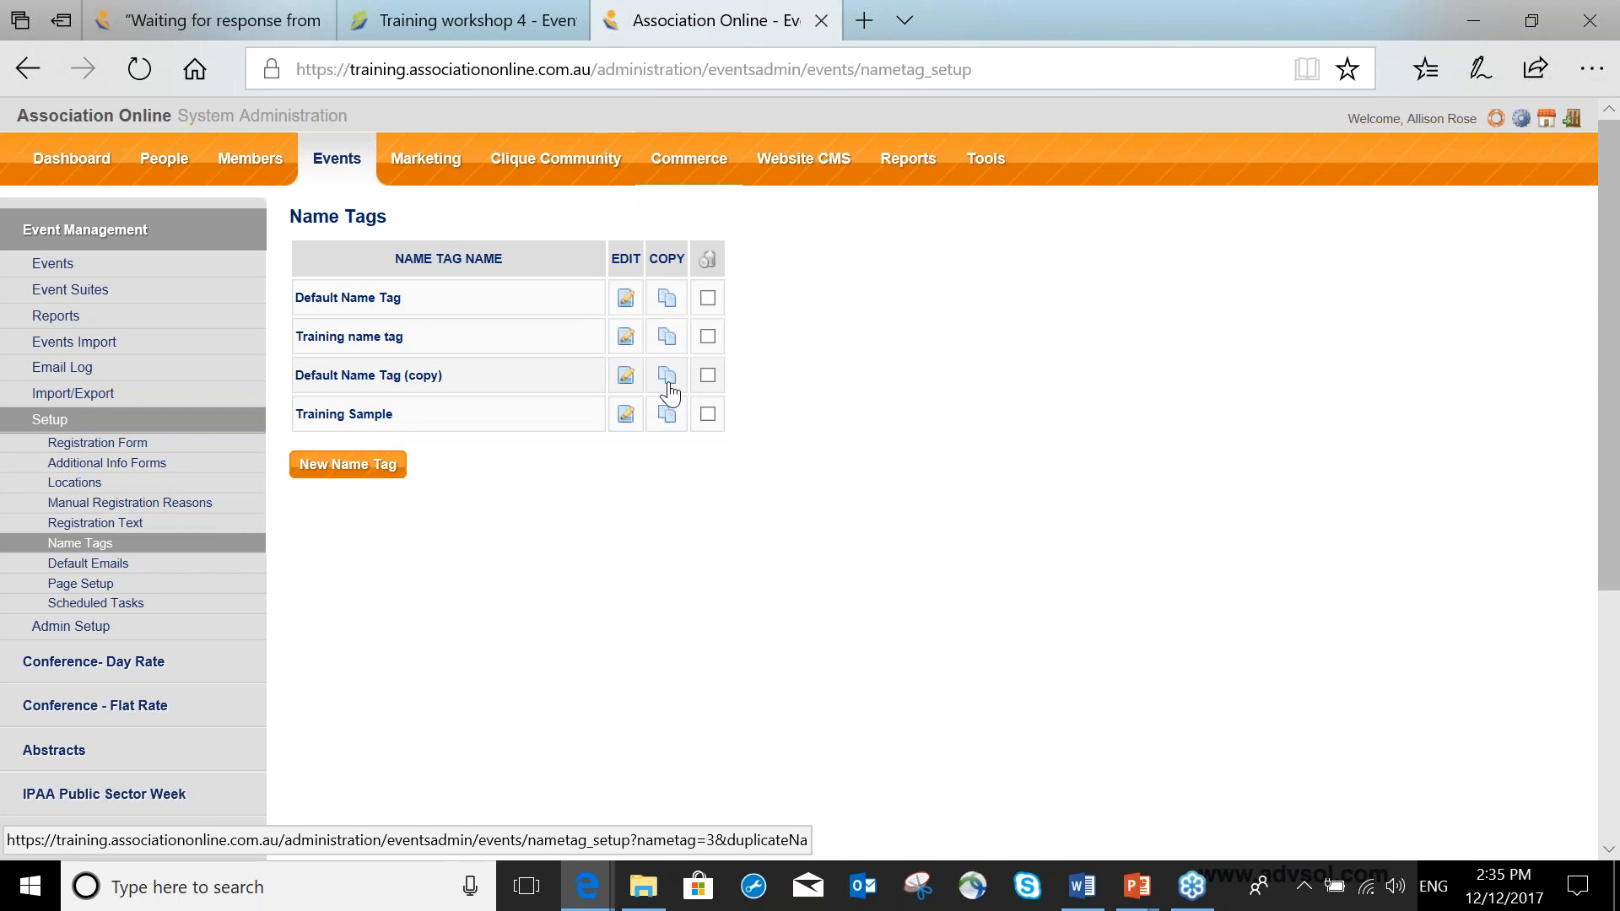
left_click(393, 339)
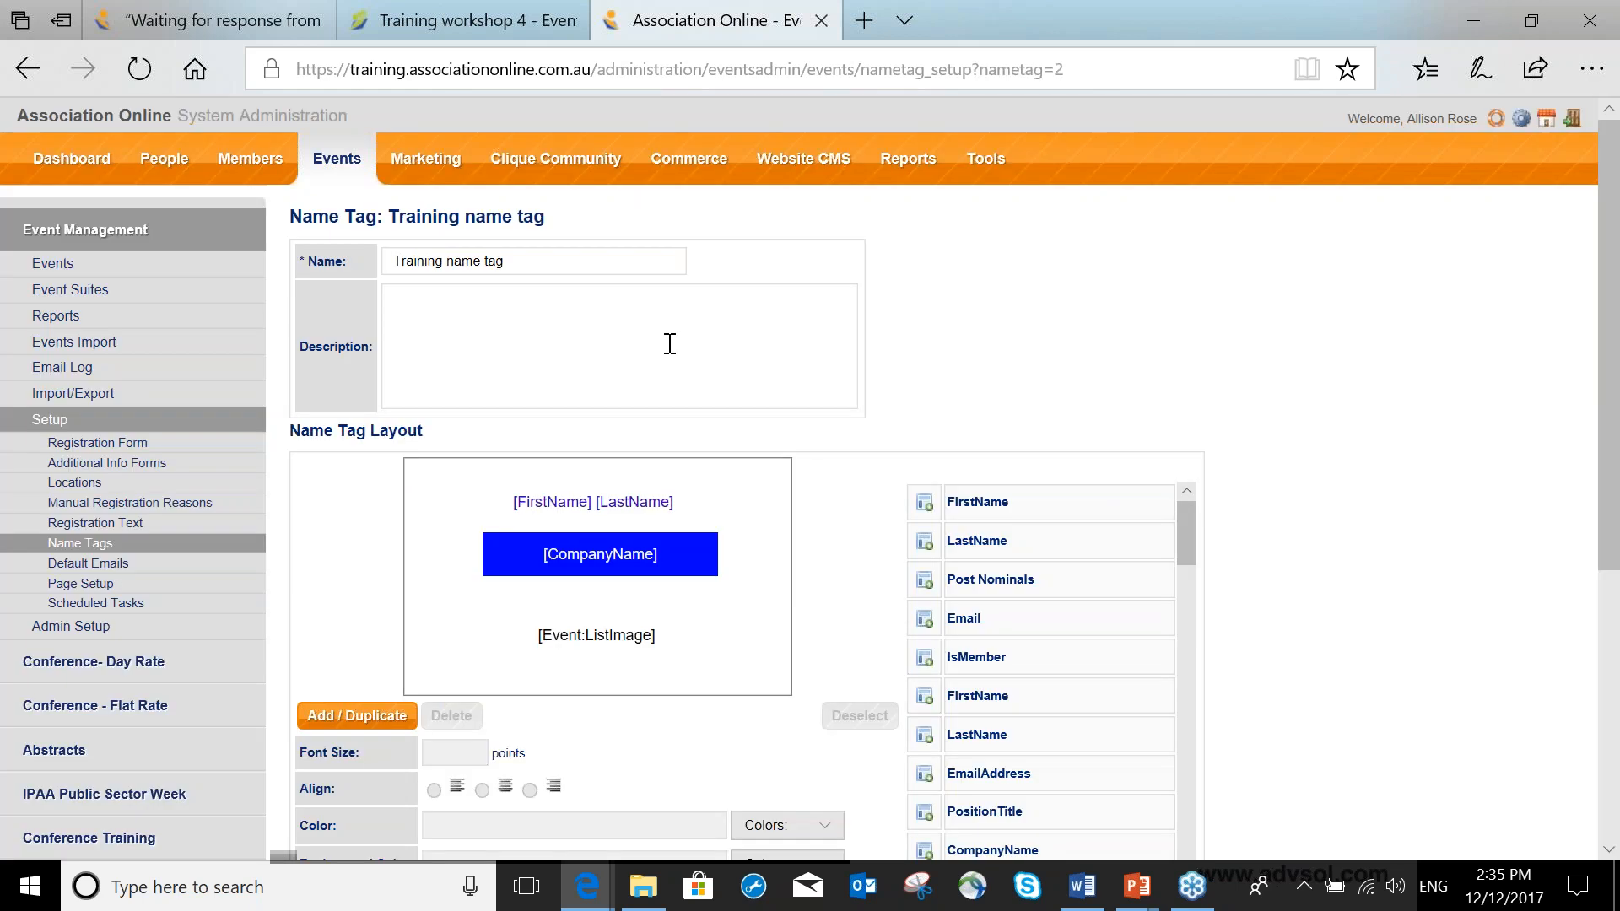
Examine the name field's formatting properties and the list of available merge fields for the name tag.
scroll(670, 343, "down", 3)
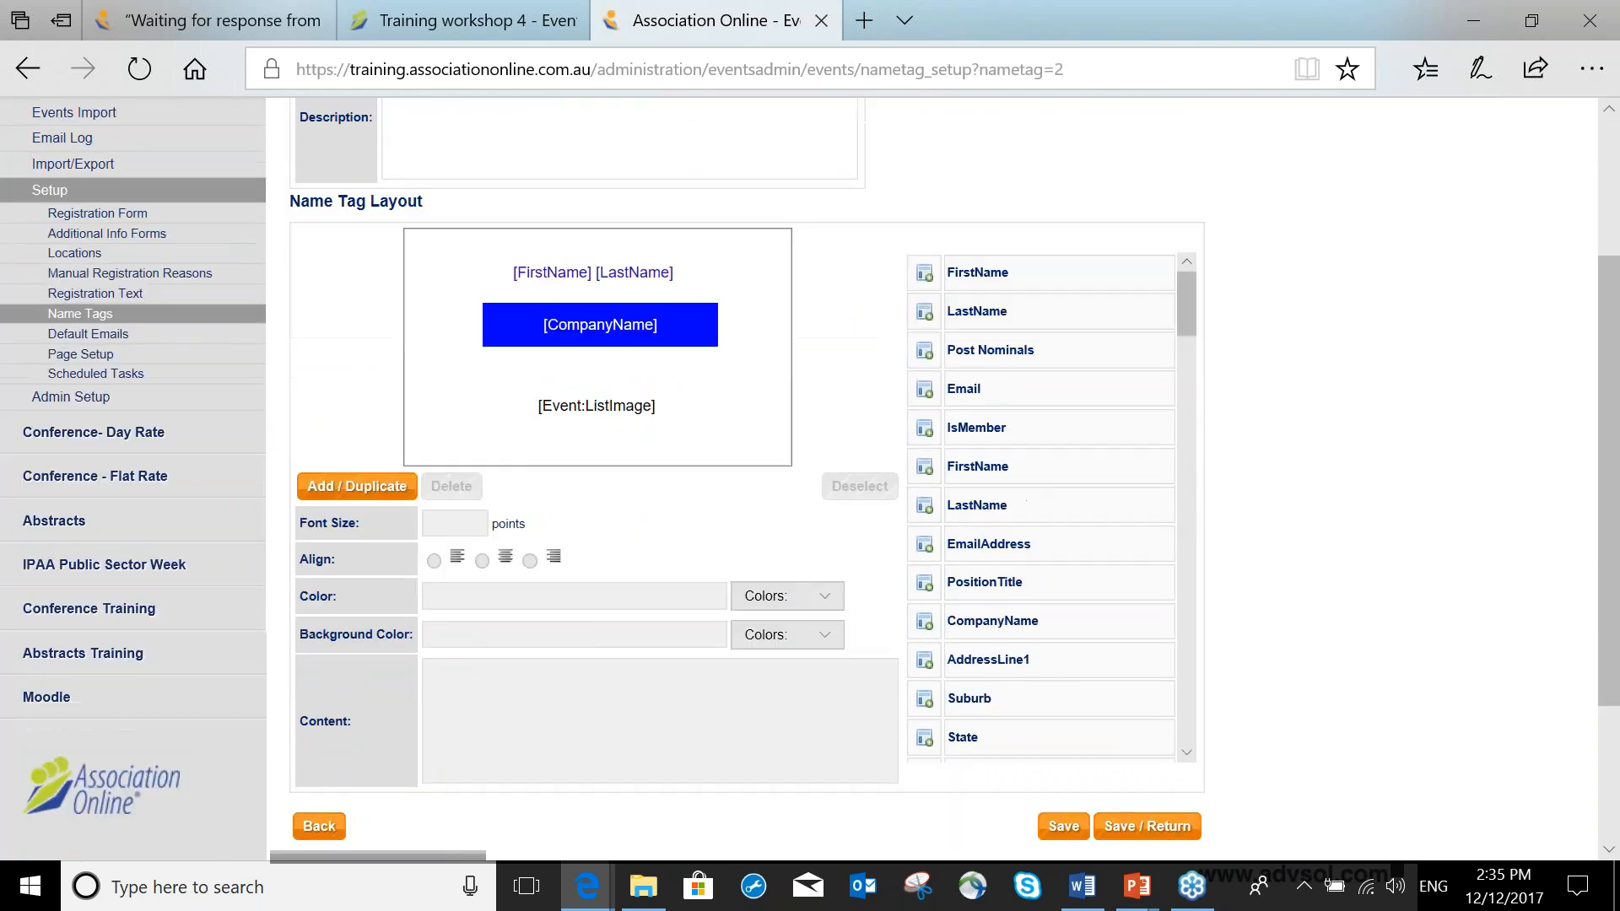
left_click(675, 270)
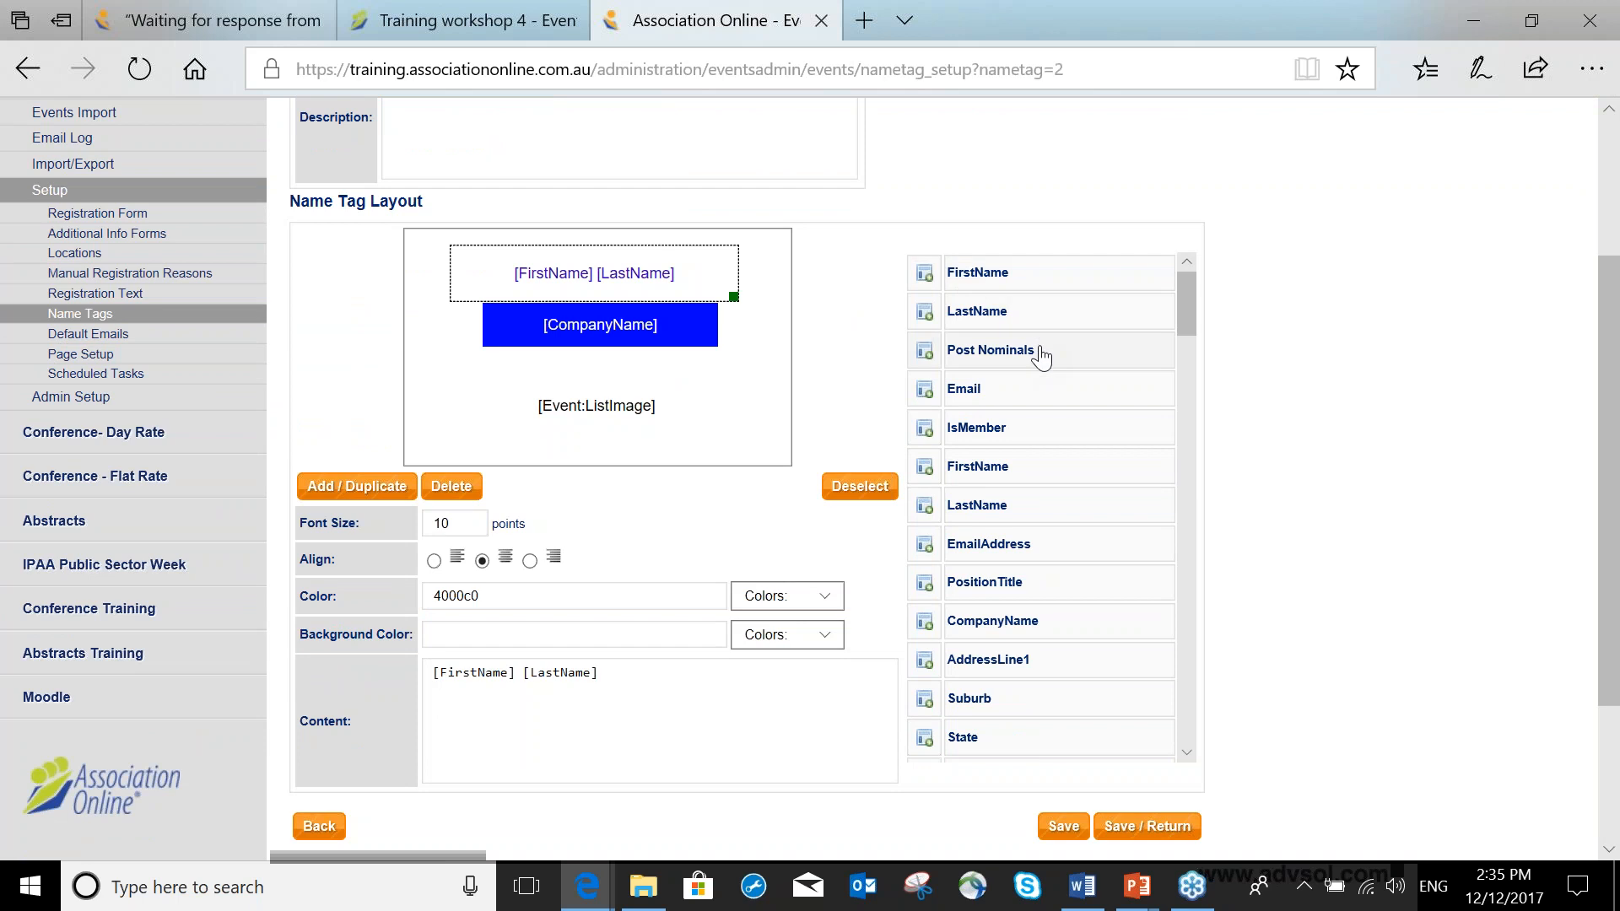
scroll(1040, 358, "down", 1)
scroll(1040, 358, "down", 9)
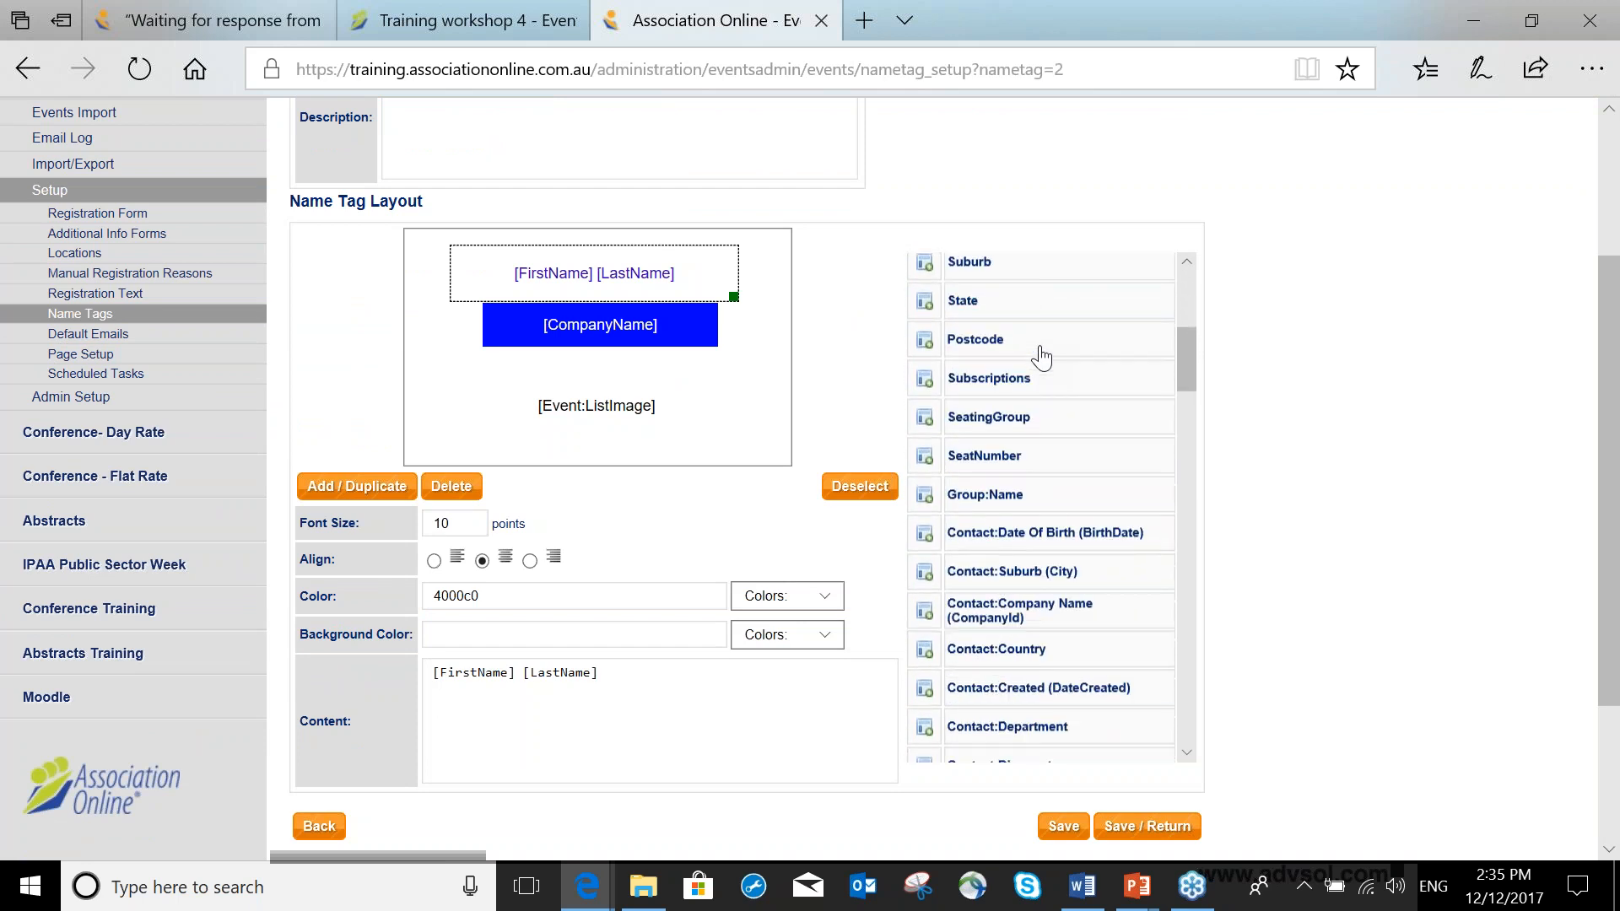
scroll(1037, 361, "down", 7)
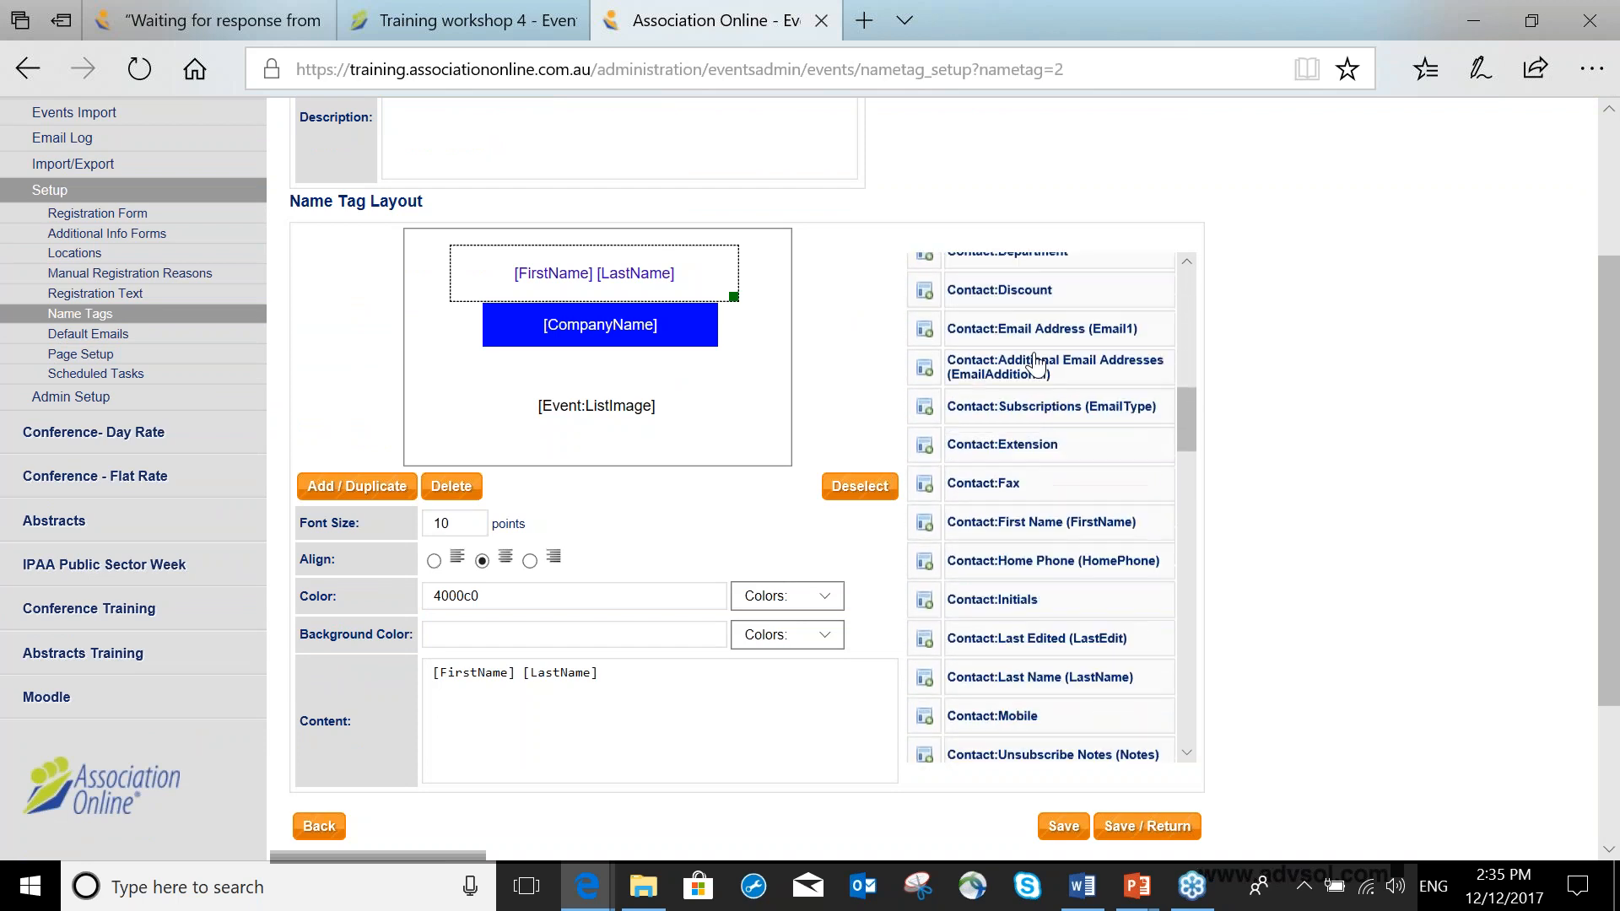
scroll(1034, 363, "down", 2)
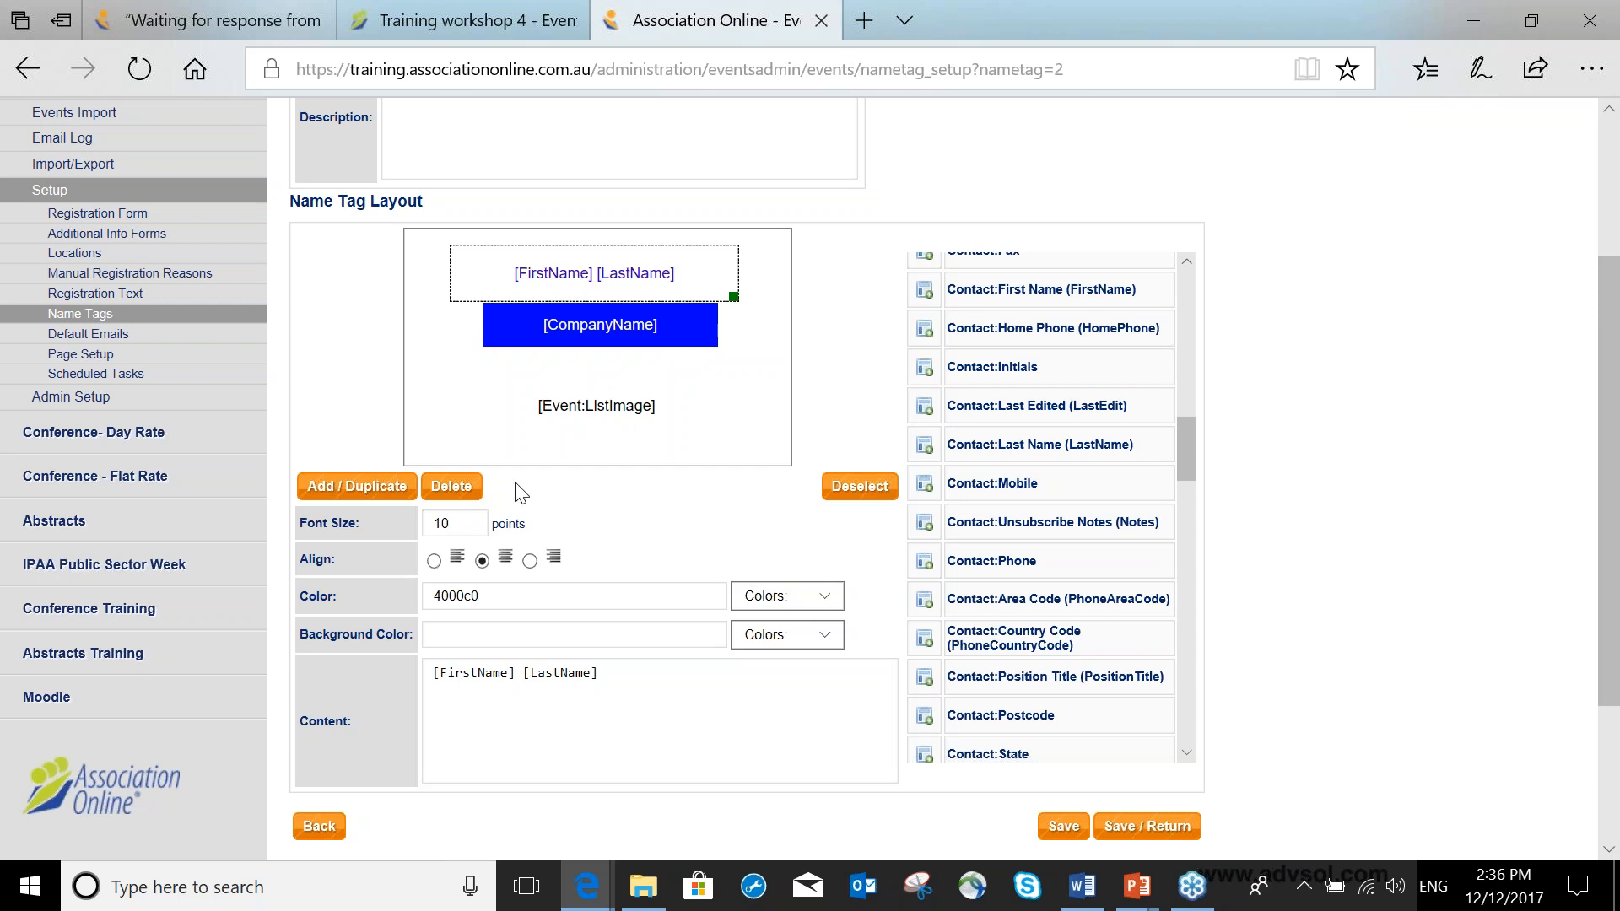
double_click(441, 523)
left_click(578, 521)
left_click(822, 595)
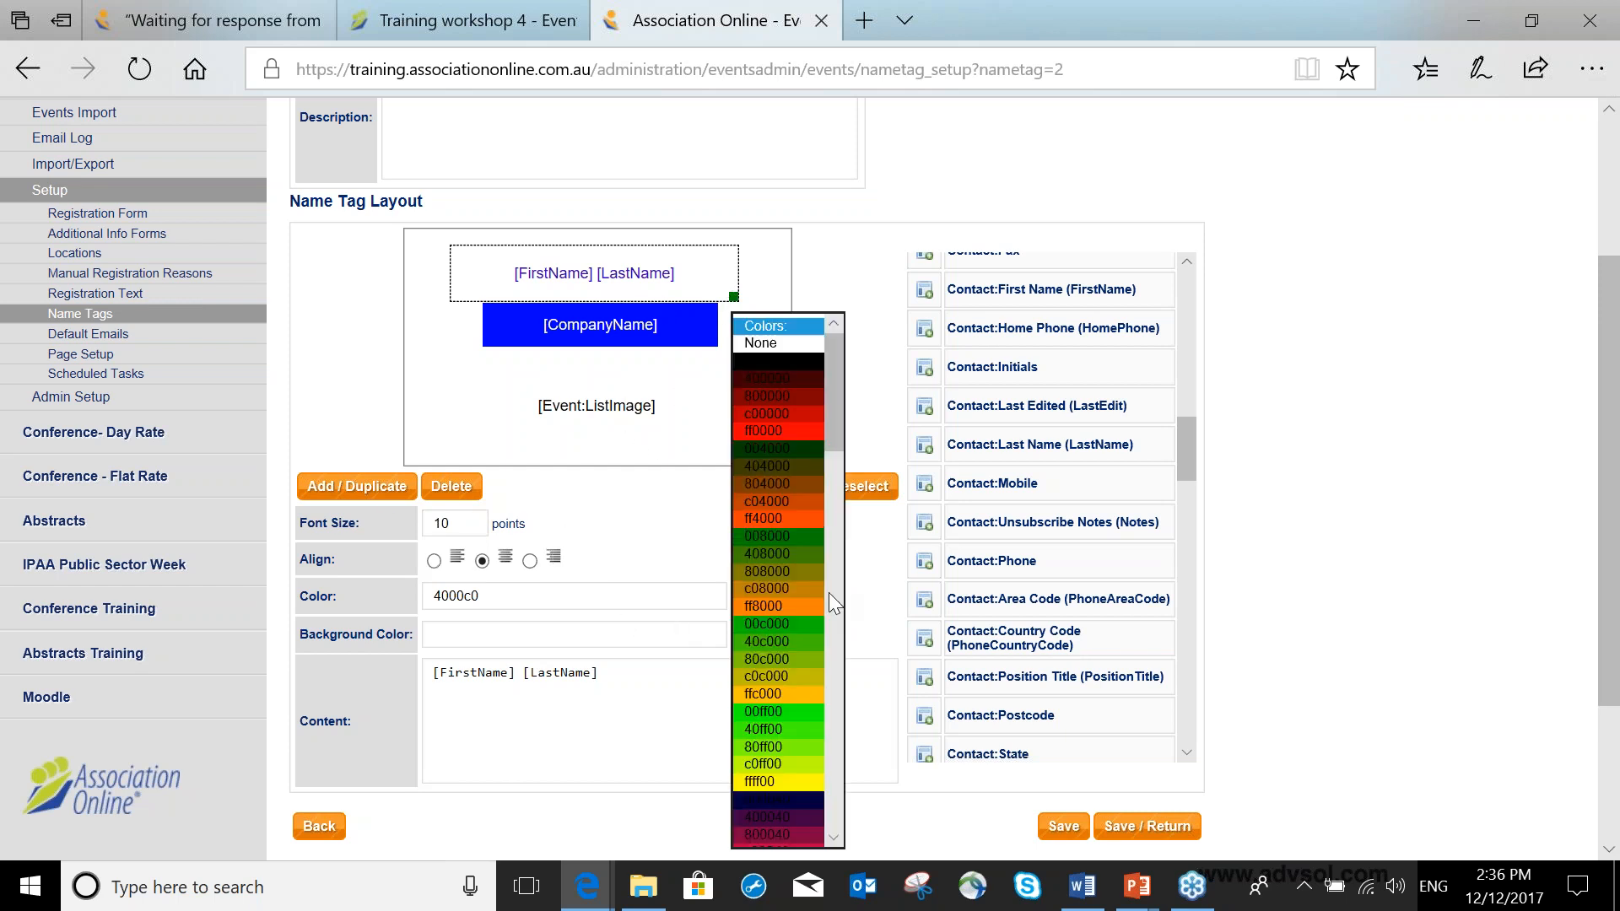
left_click(844, 598)
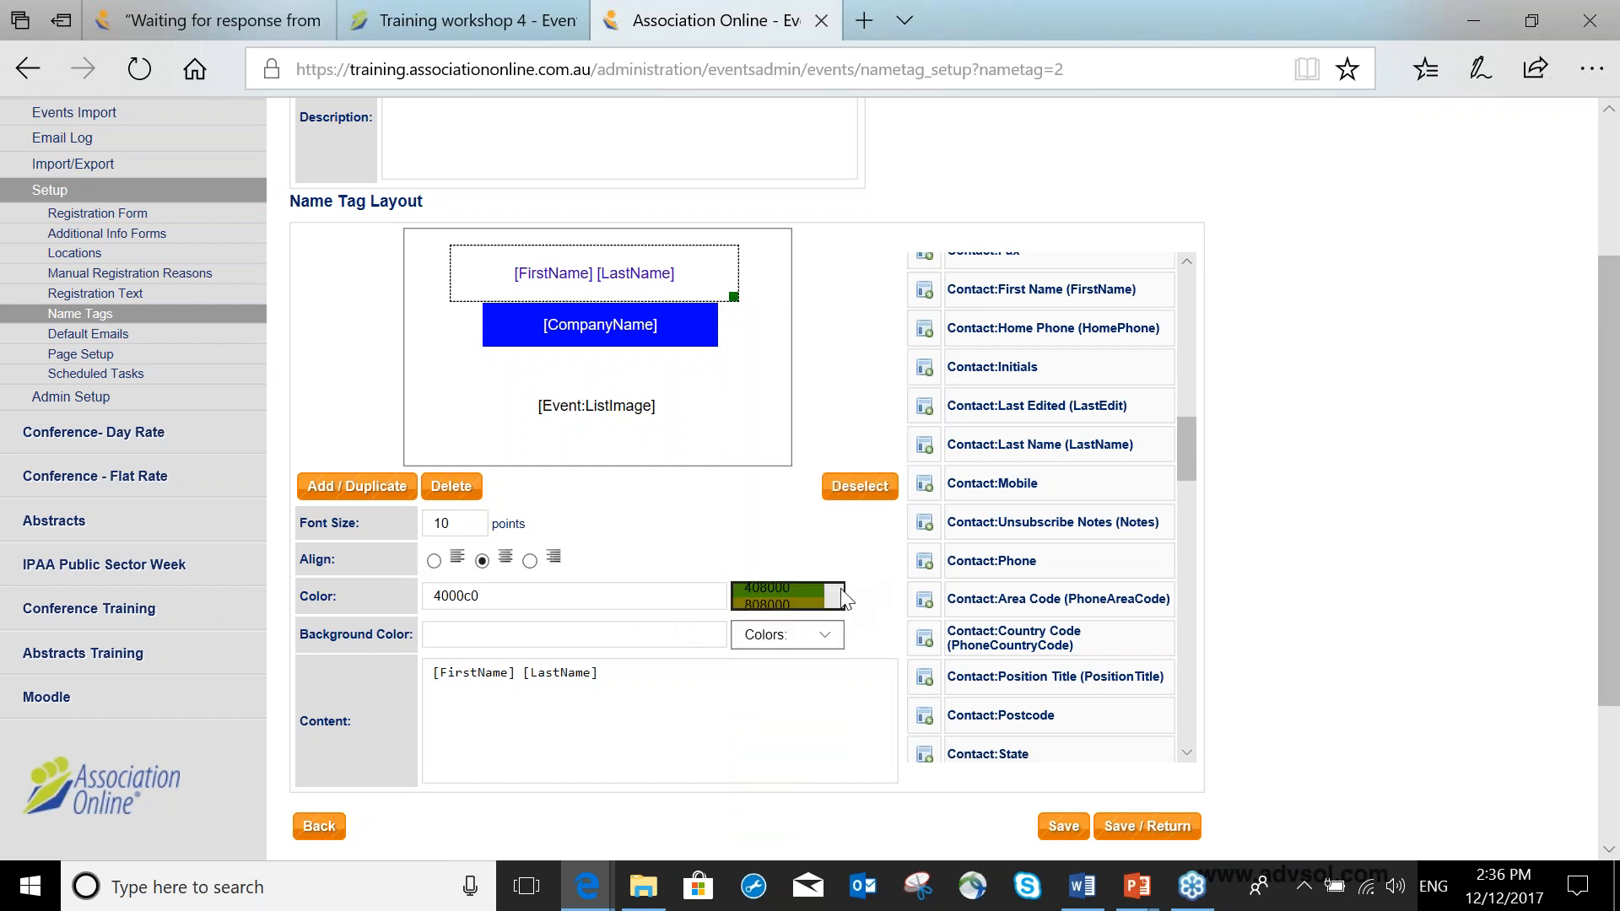
Set the company name block's background colour to 404080, then save and return to the name tags list.
left_click(698, 326)
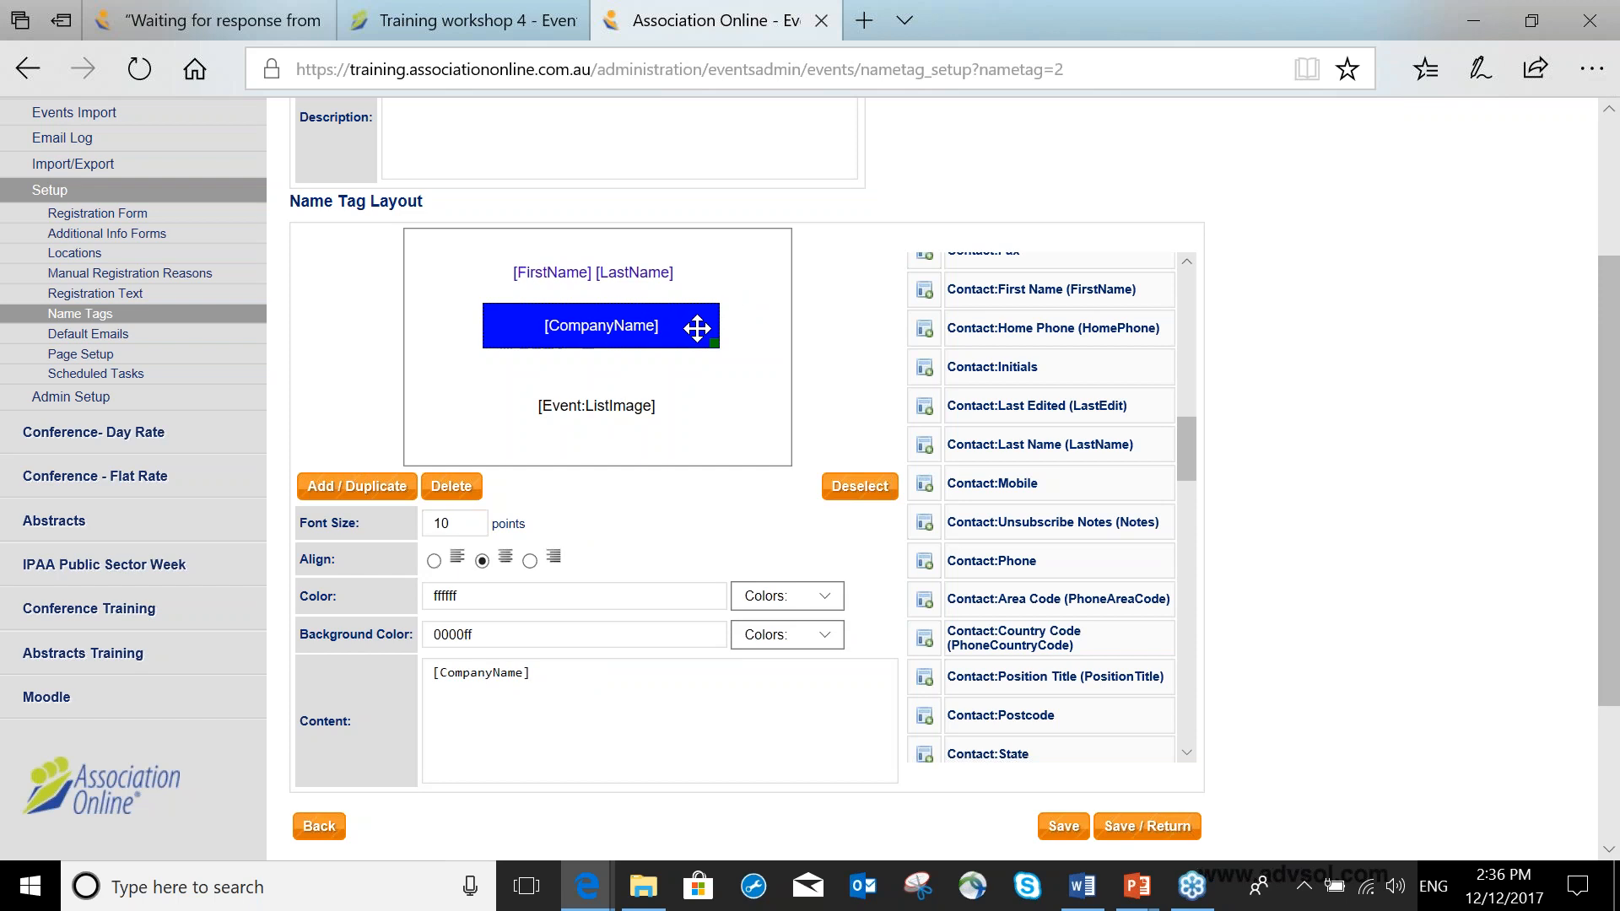
left_click(818, 635)
left_click_drag(834, 396, 818, 574)
left_click(771, 560)
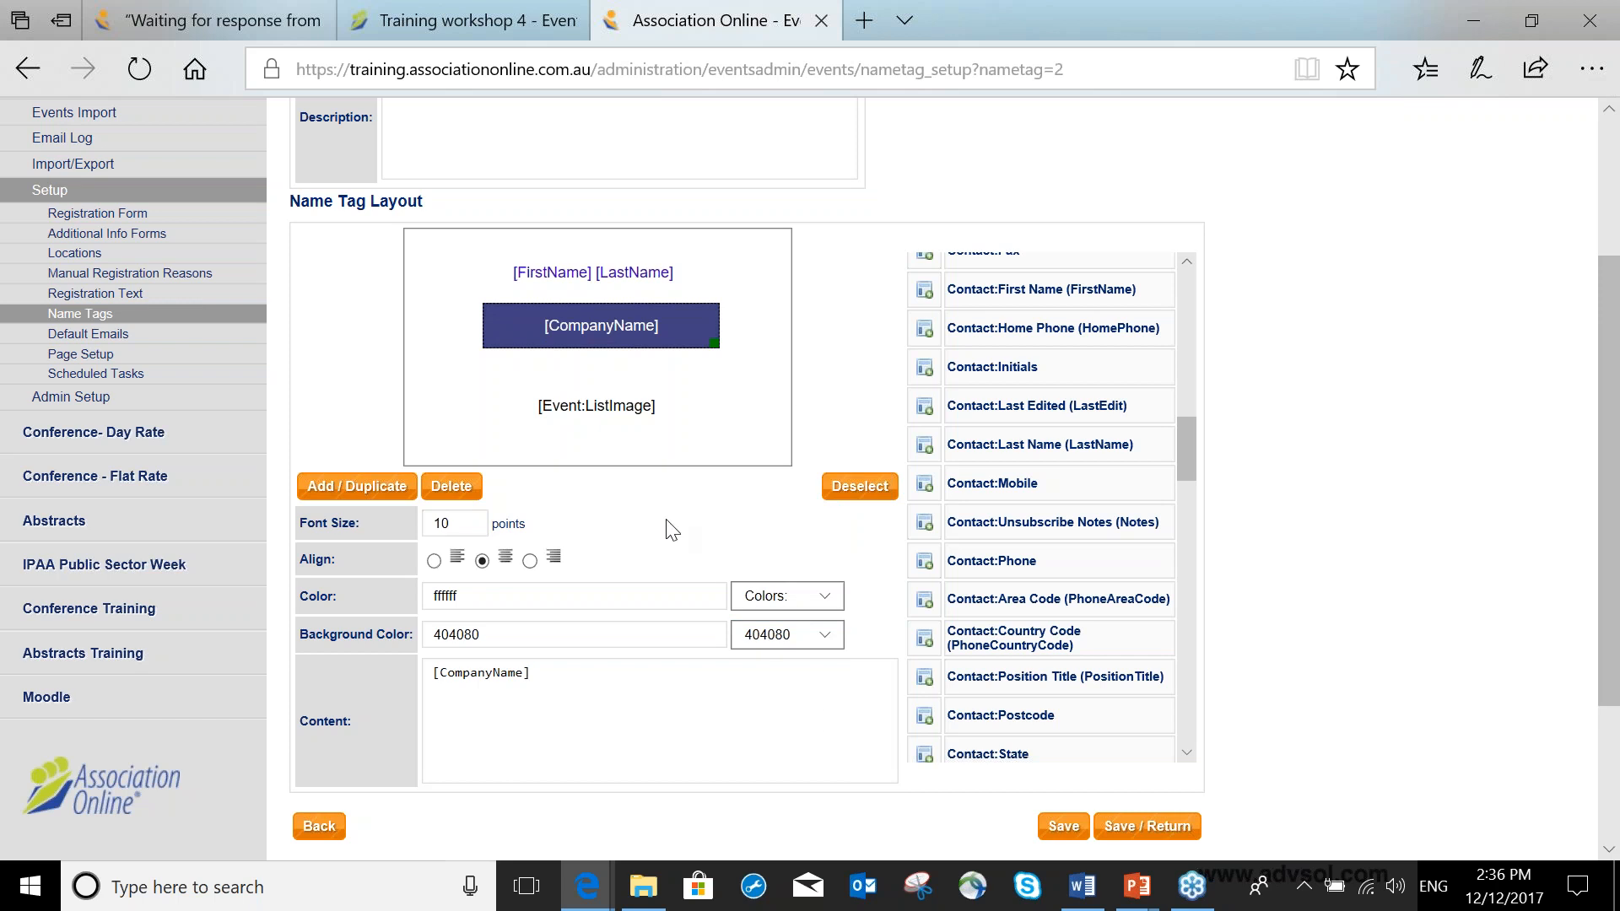
left_click(634, 413)
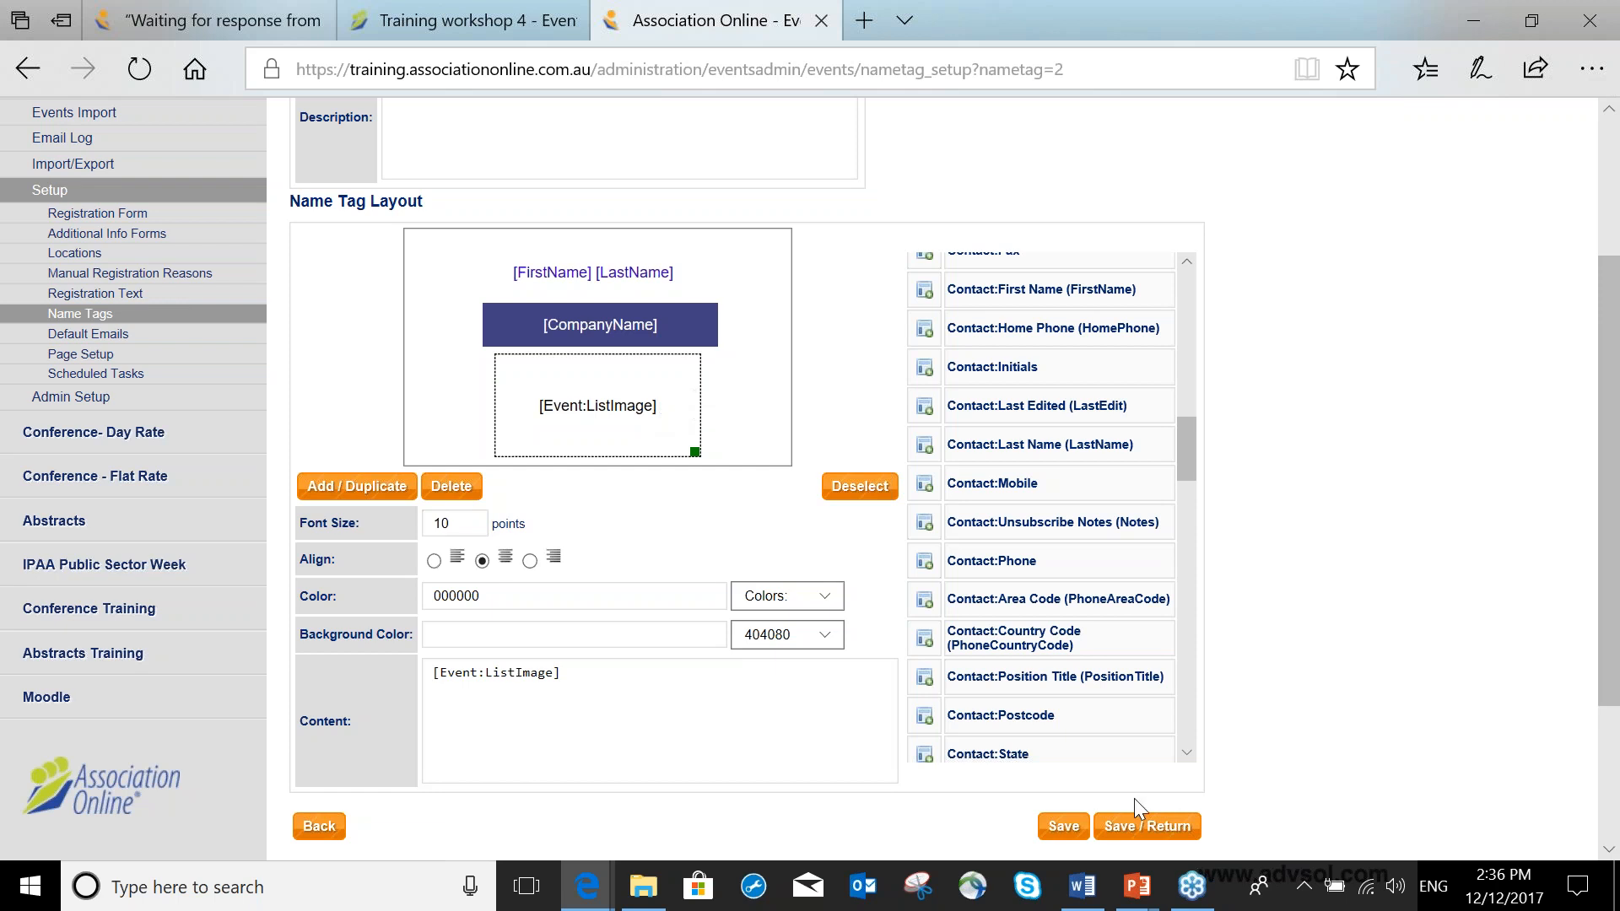
left_click(1141, 827)
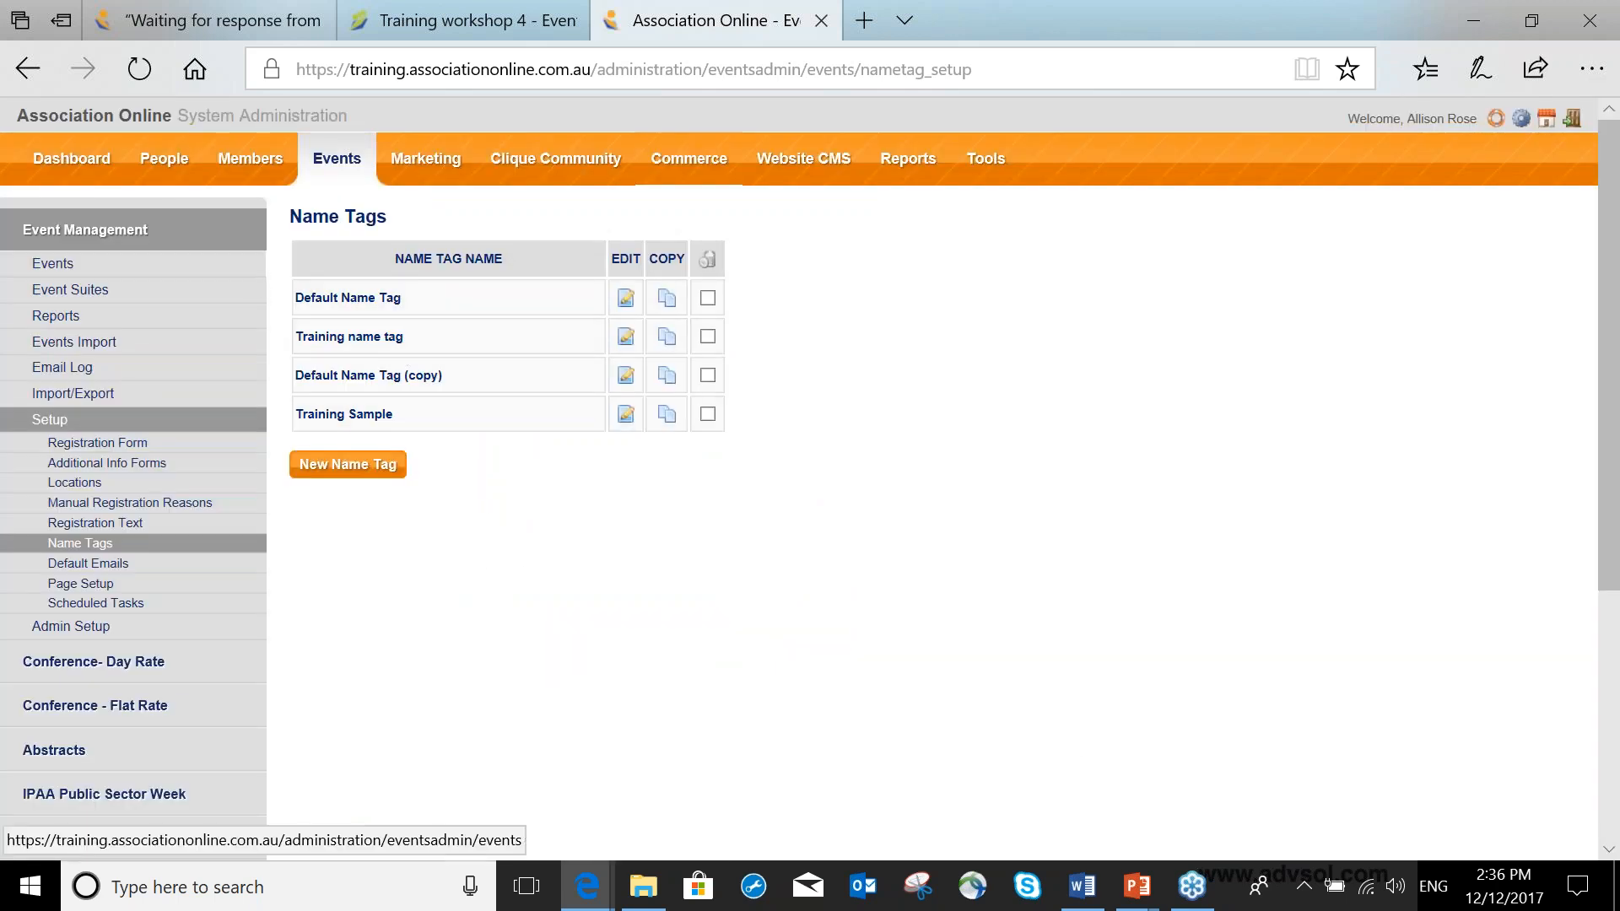
Assign the Training name tag to Training workshop 4 in the event's details.
left_click(241, 20)
left_click(730, 305)
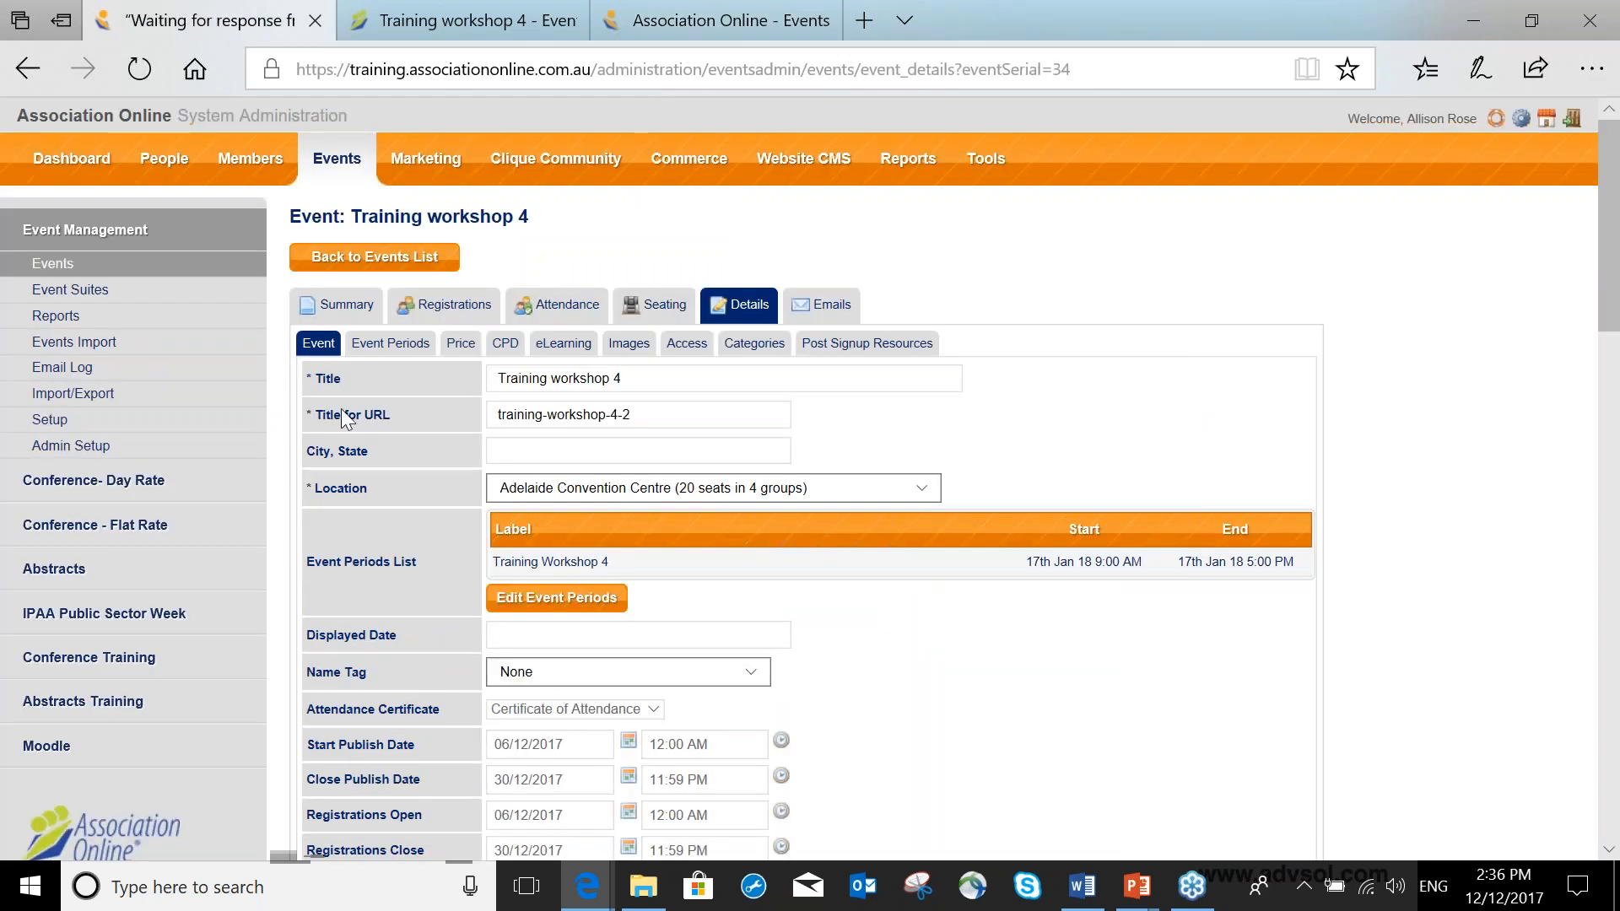
scroll(448, 466, "down", 1)
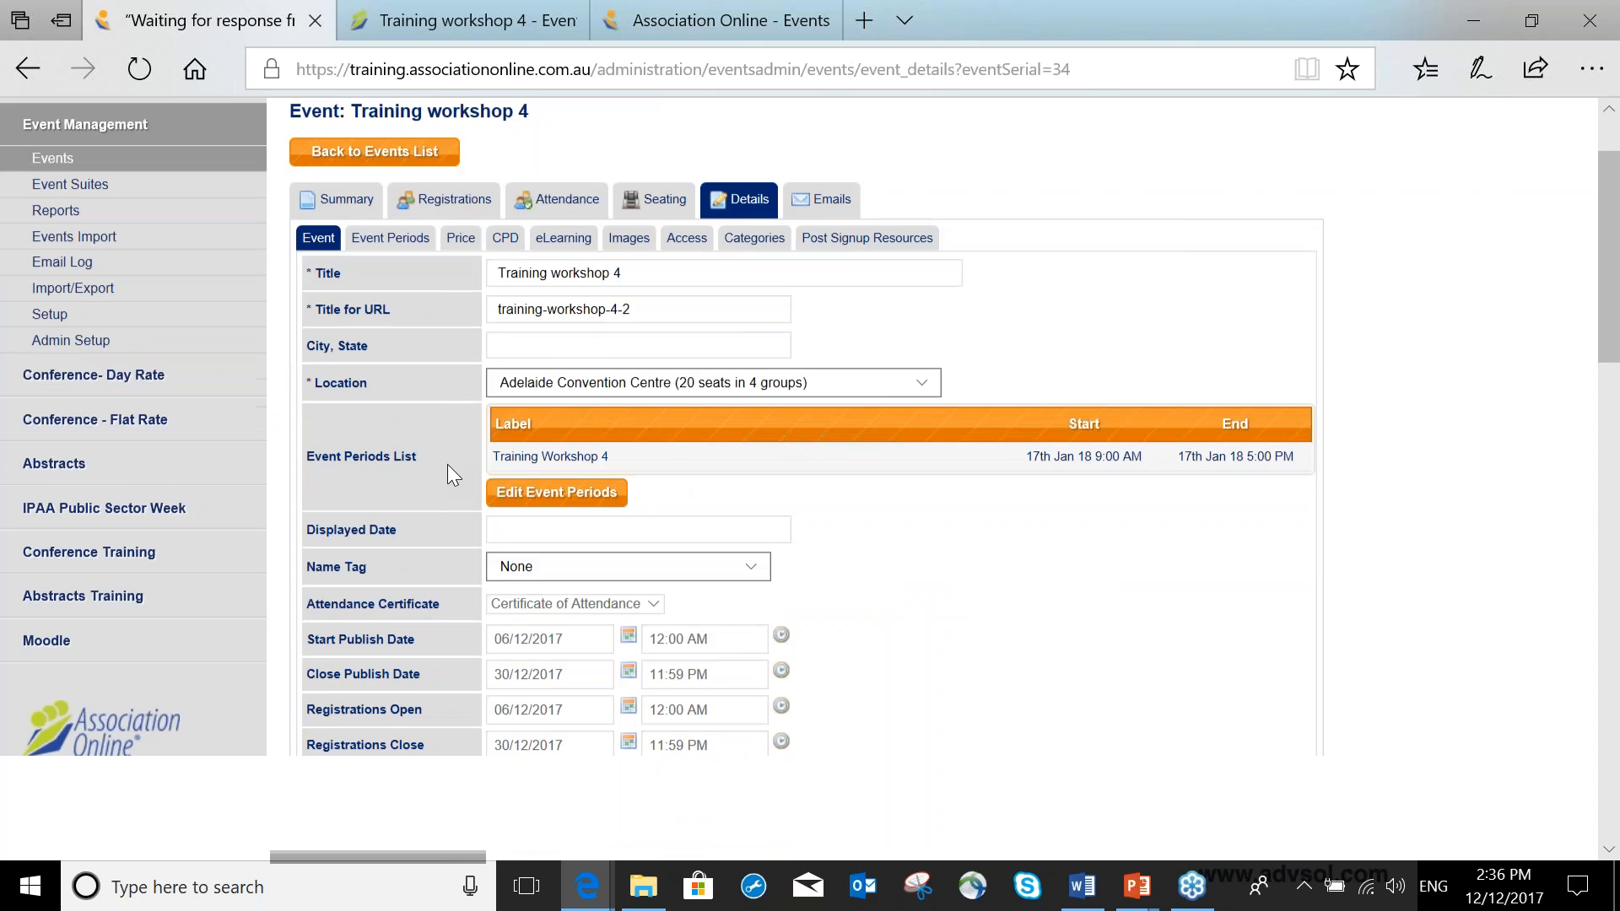
scroll(447, 464, "down", 2)
left_click(552, 445)
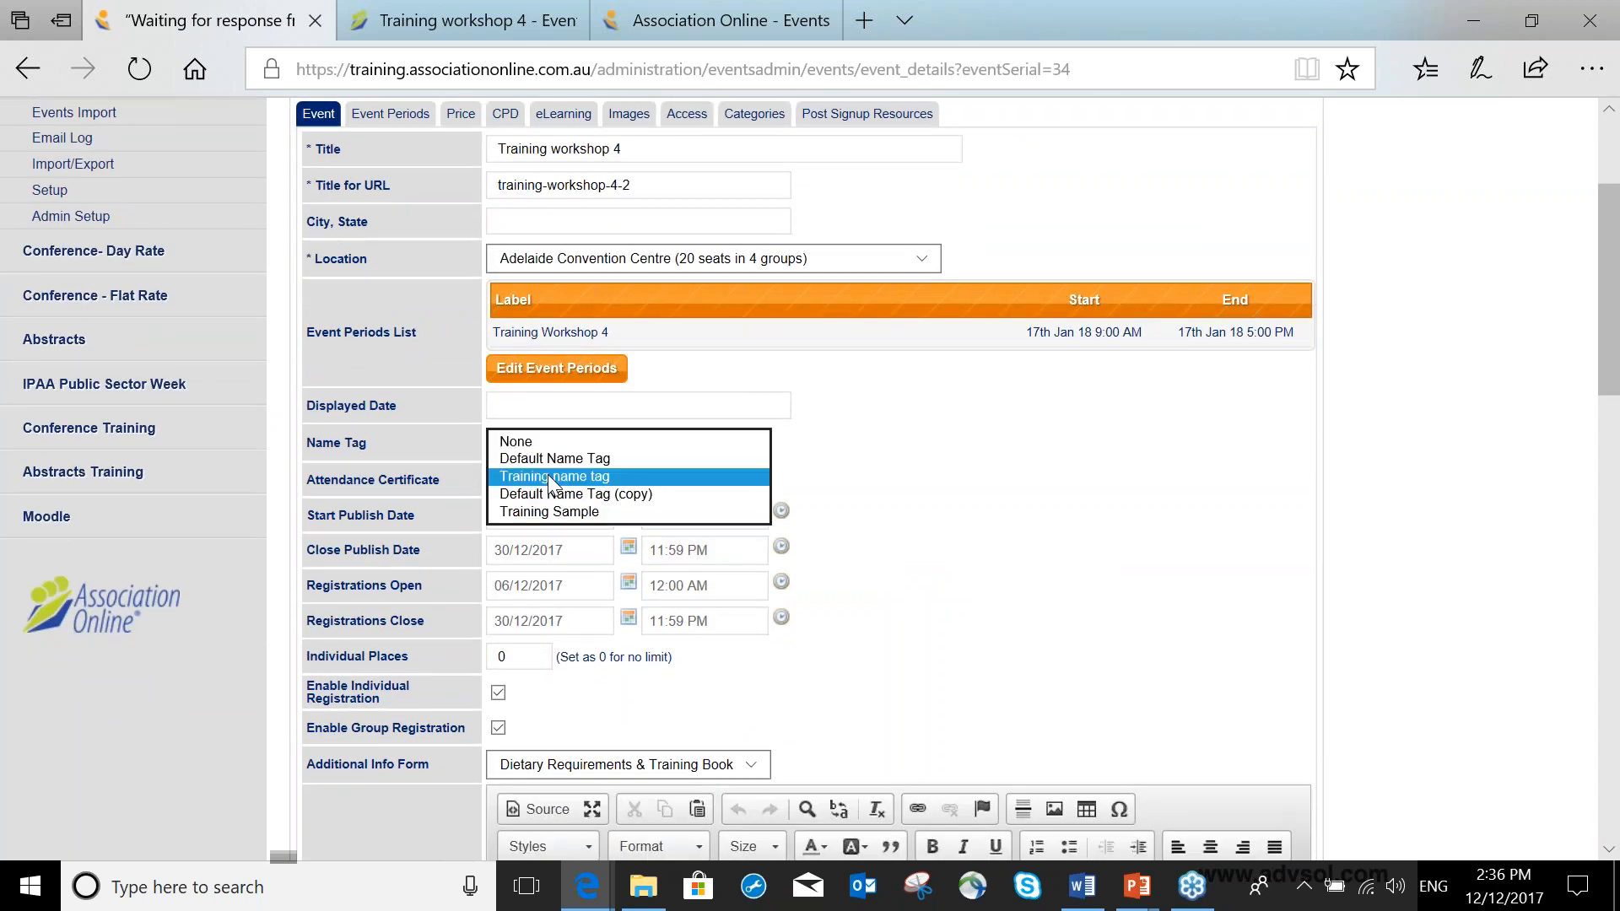
left_click(549, 477)
scroll(915, 436, "down", 5)
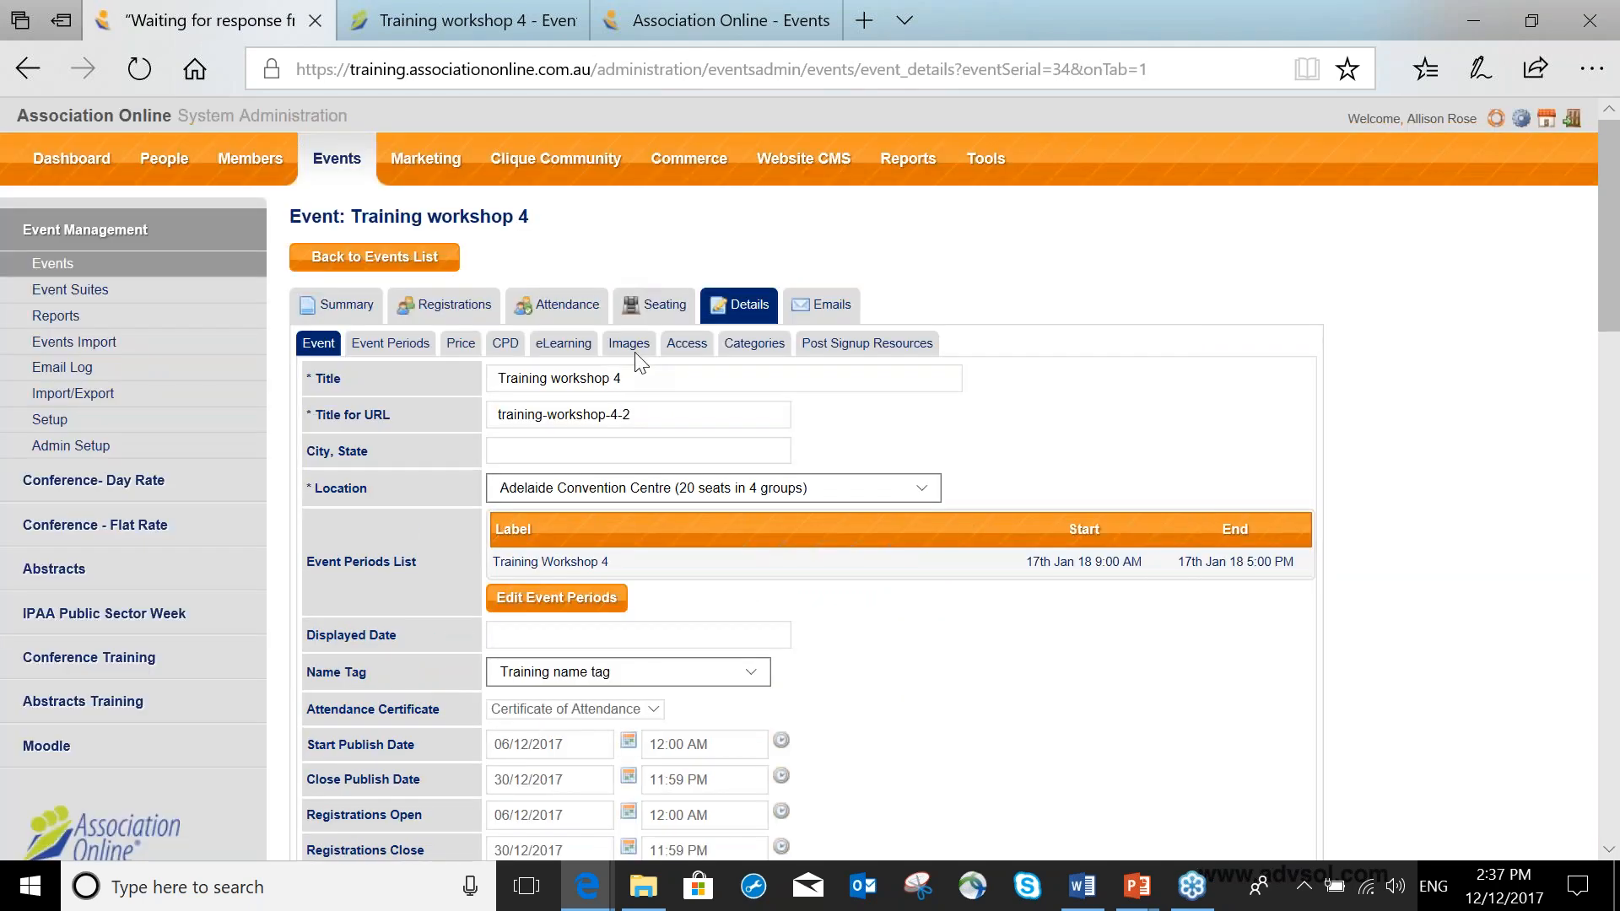
Upload ASI_AO_Logo_hires 150pxw as the event's list image.
left_click(634, 352)
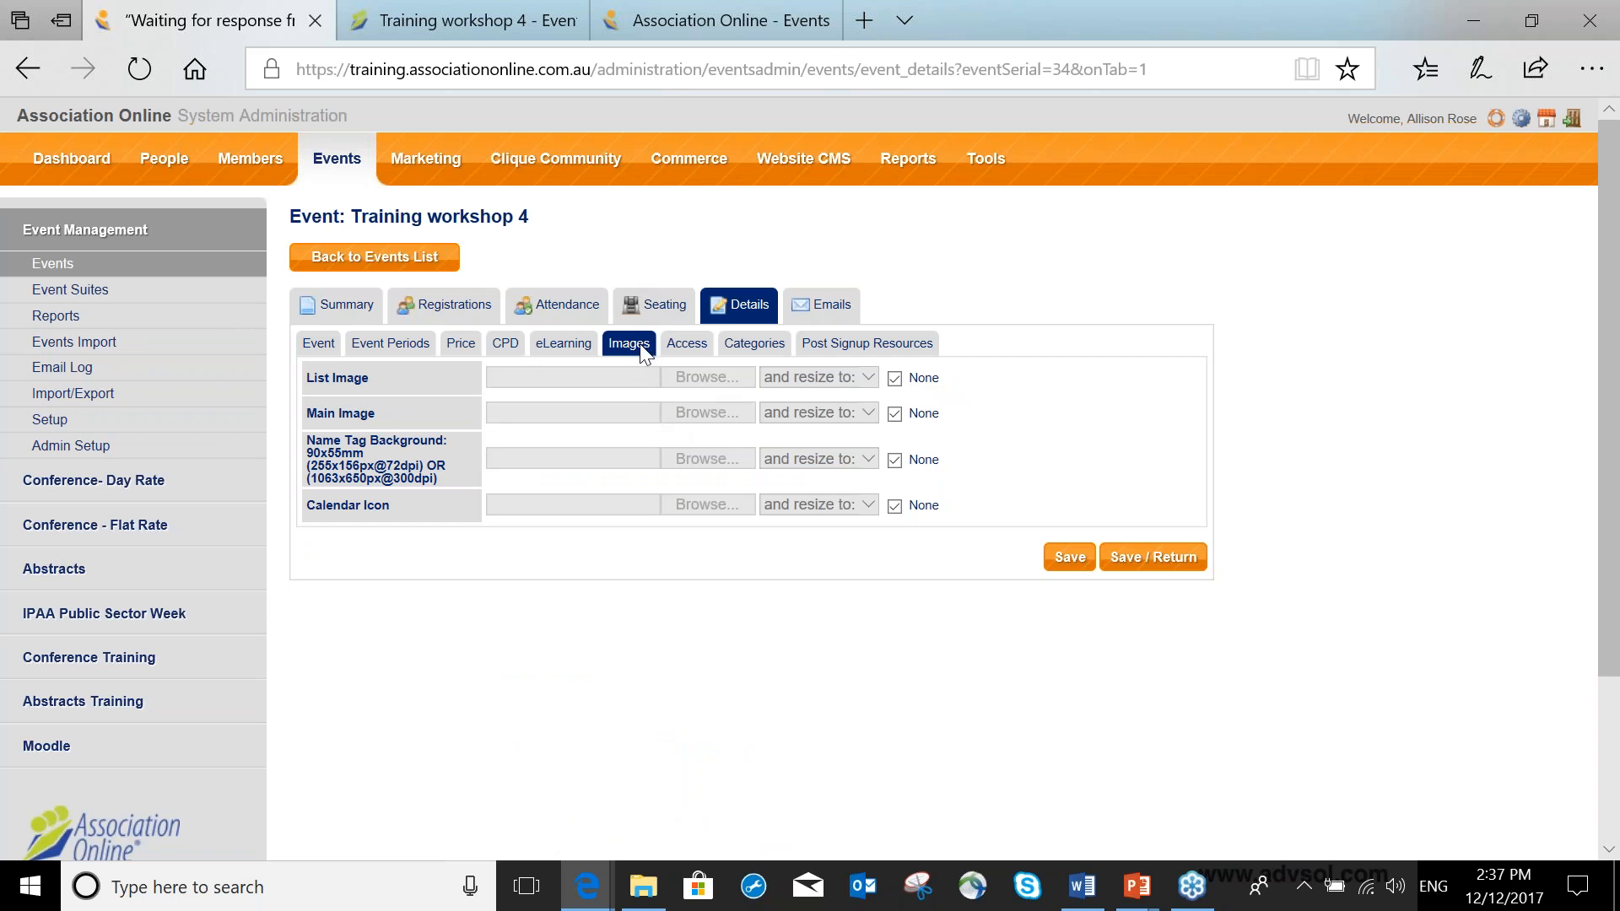
left_click_drag(311, 376, 307, 377)
left_click(896, 379)
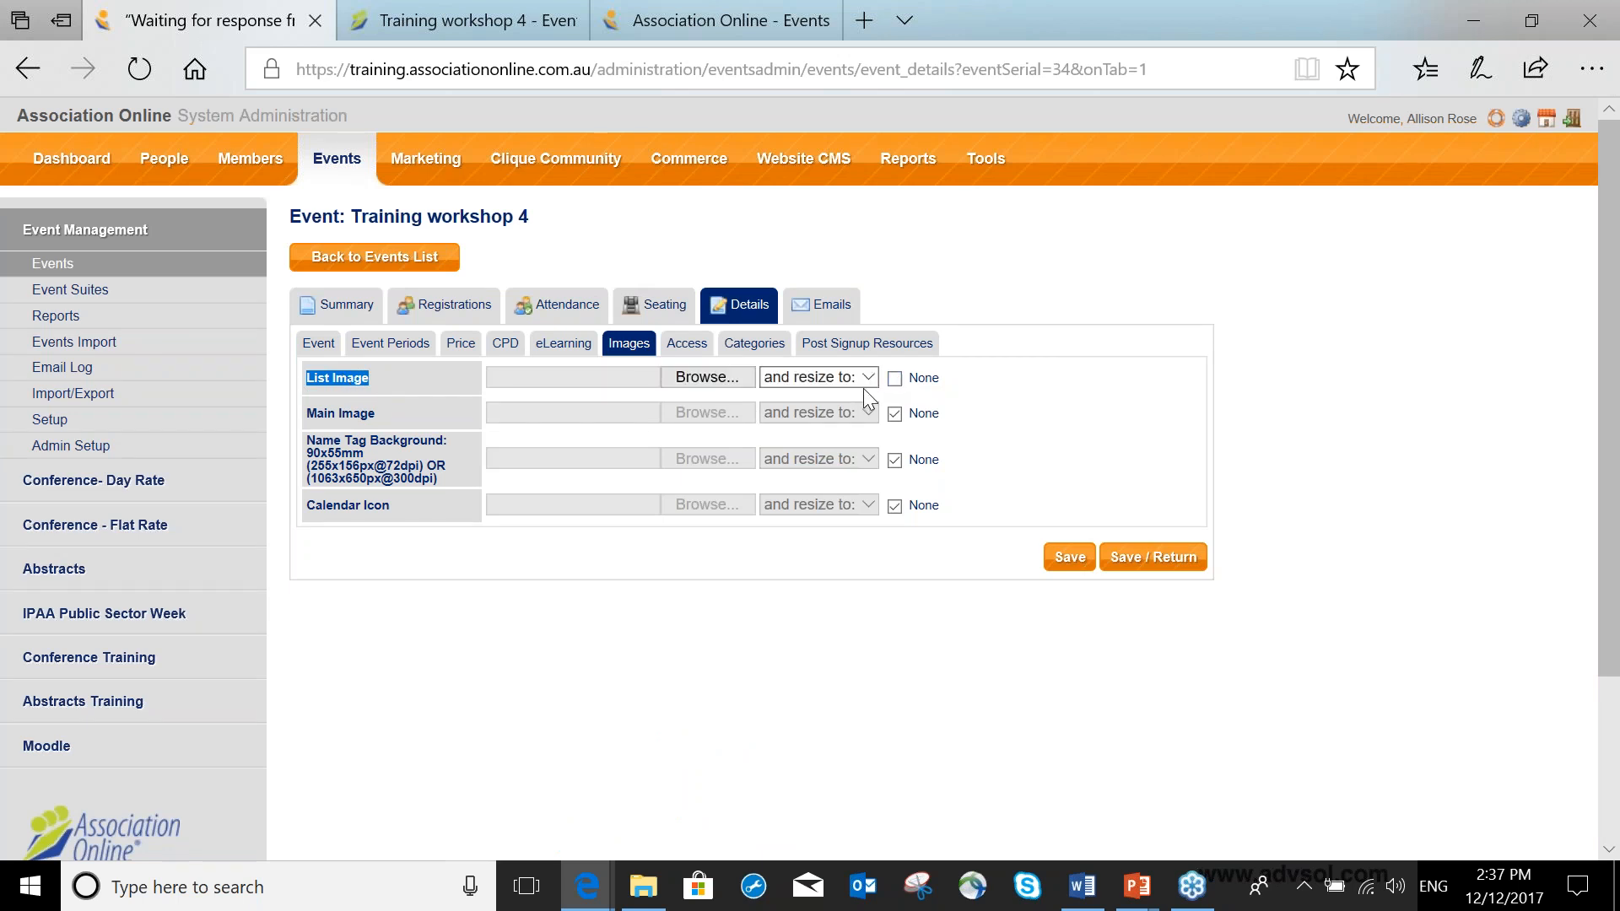
left_click(867, 380)
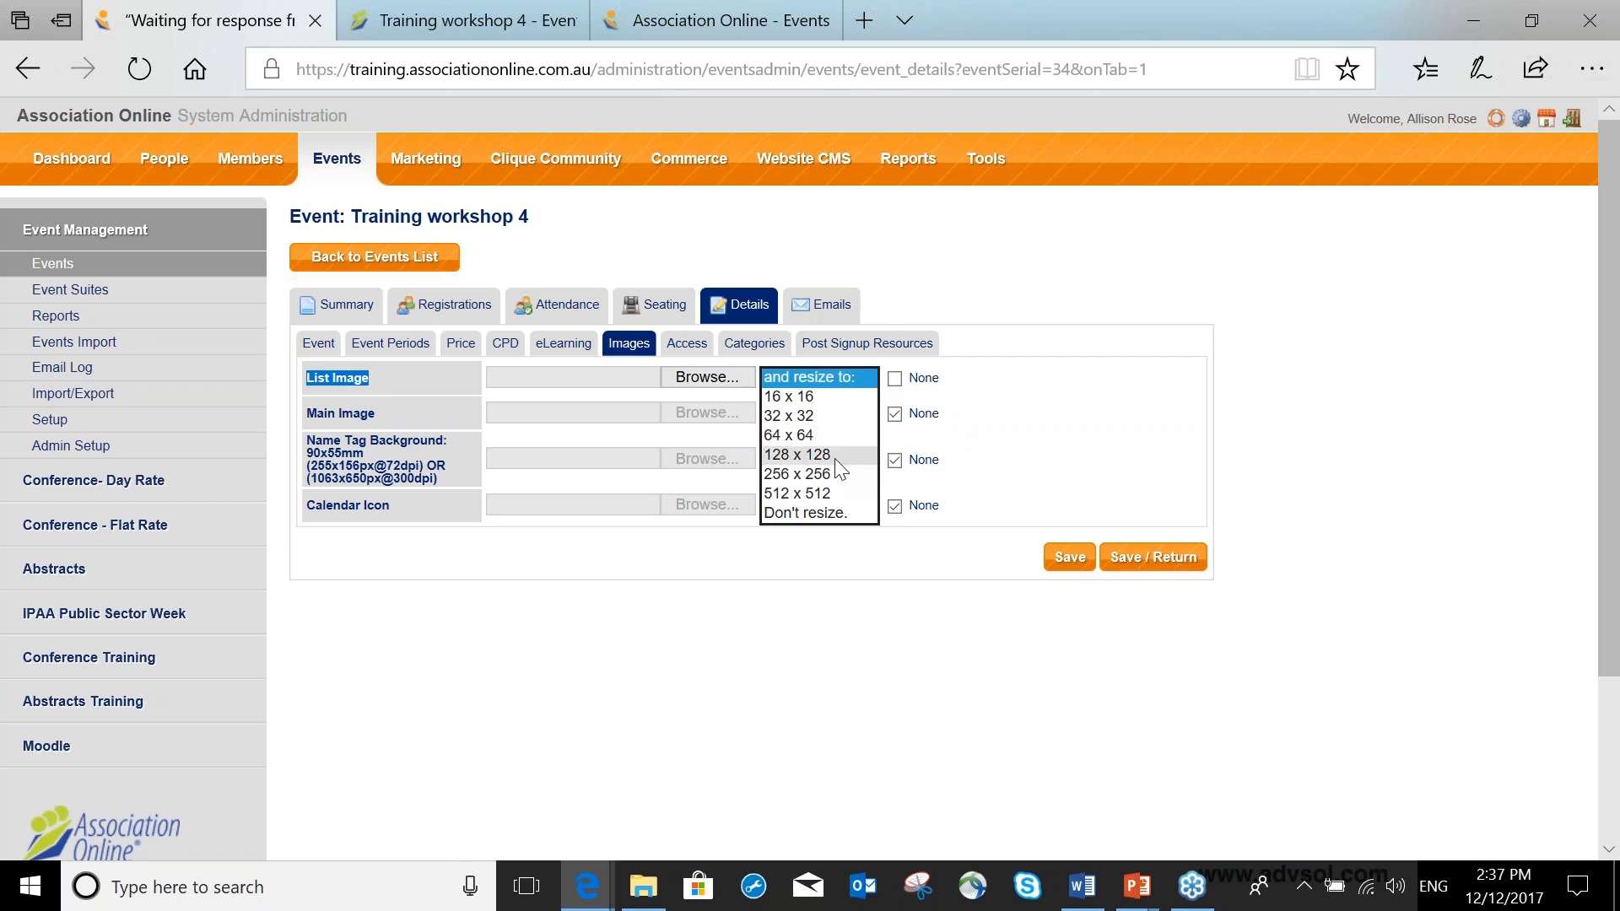
left_click(693, 380)
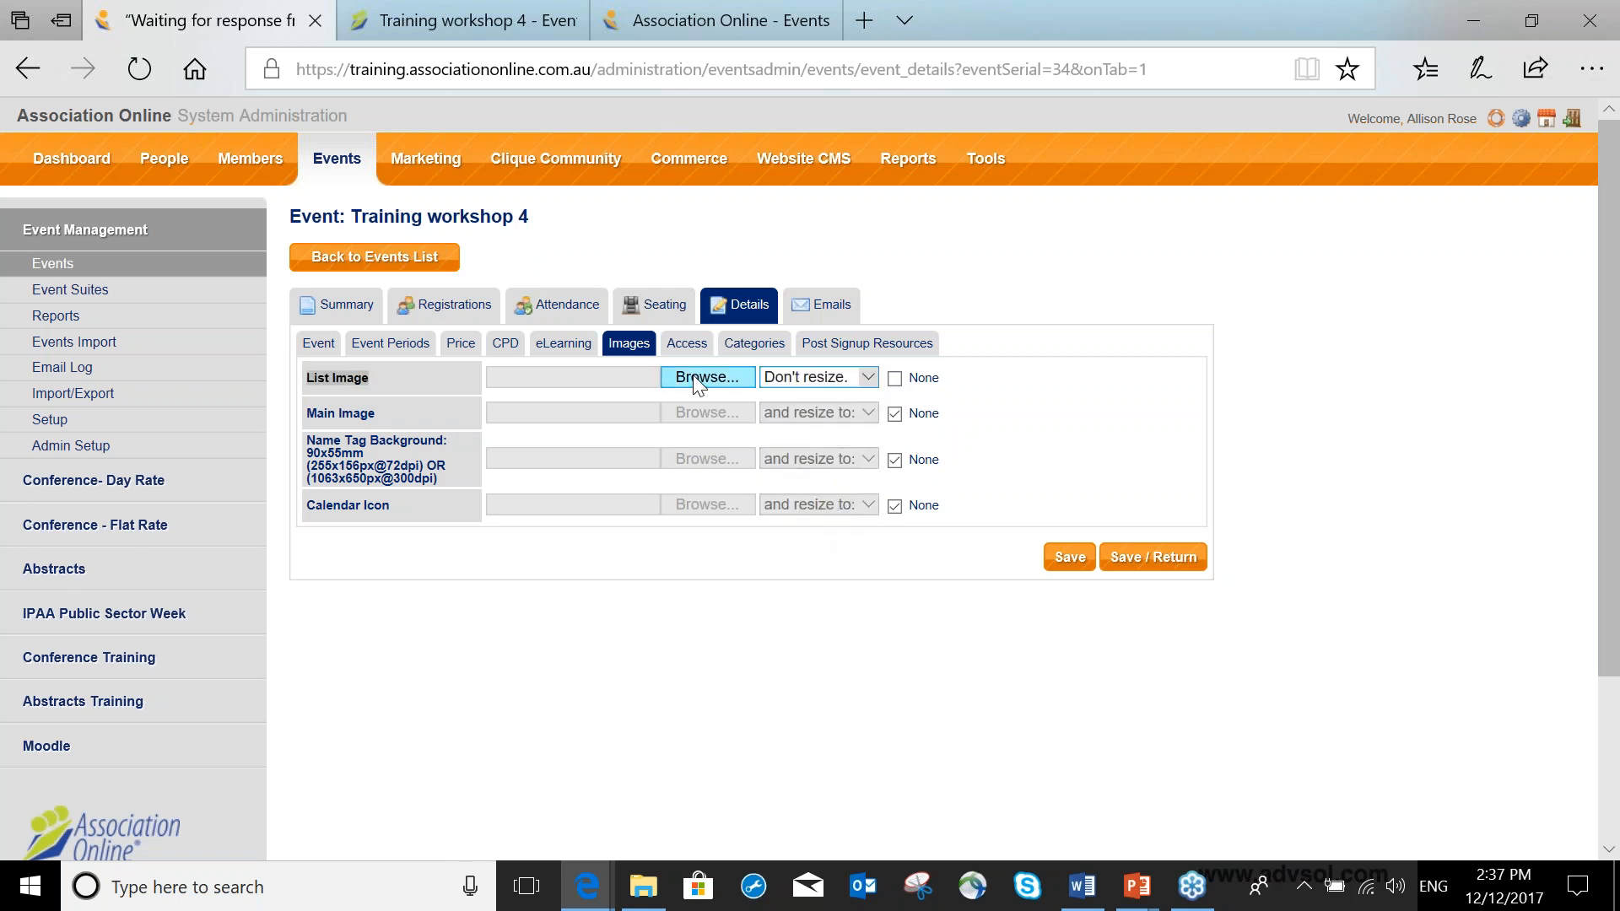
left_click(579, 244)
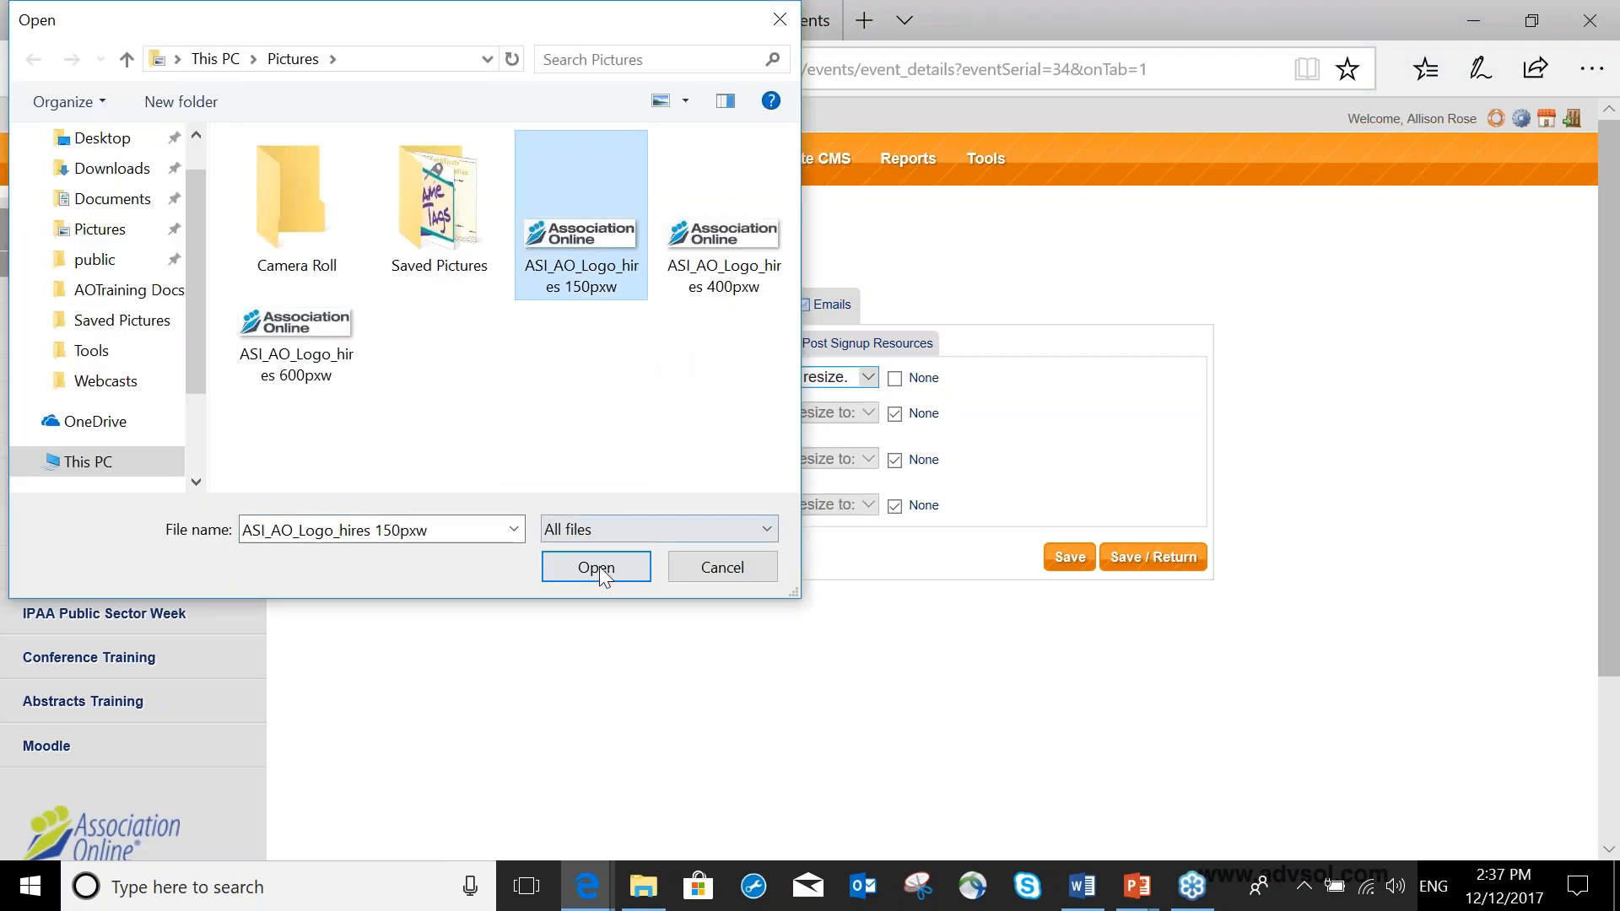
left_click(599, 569)
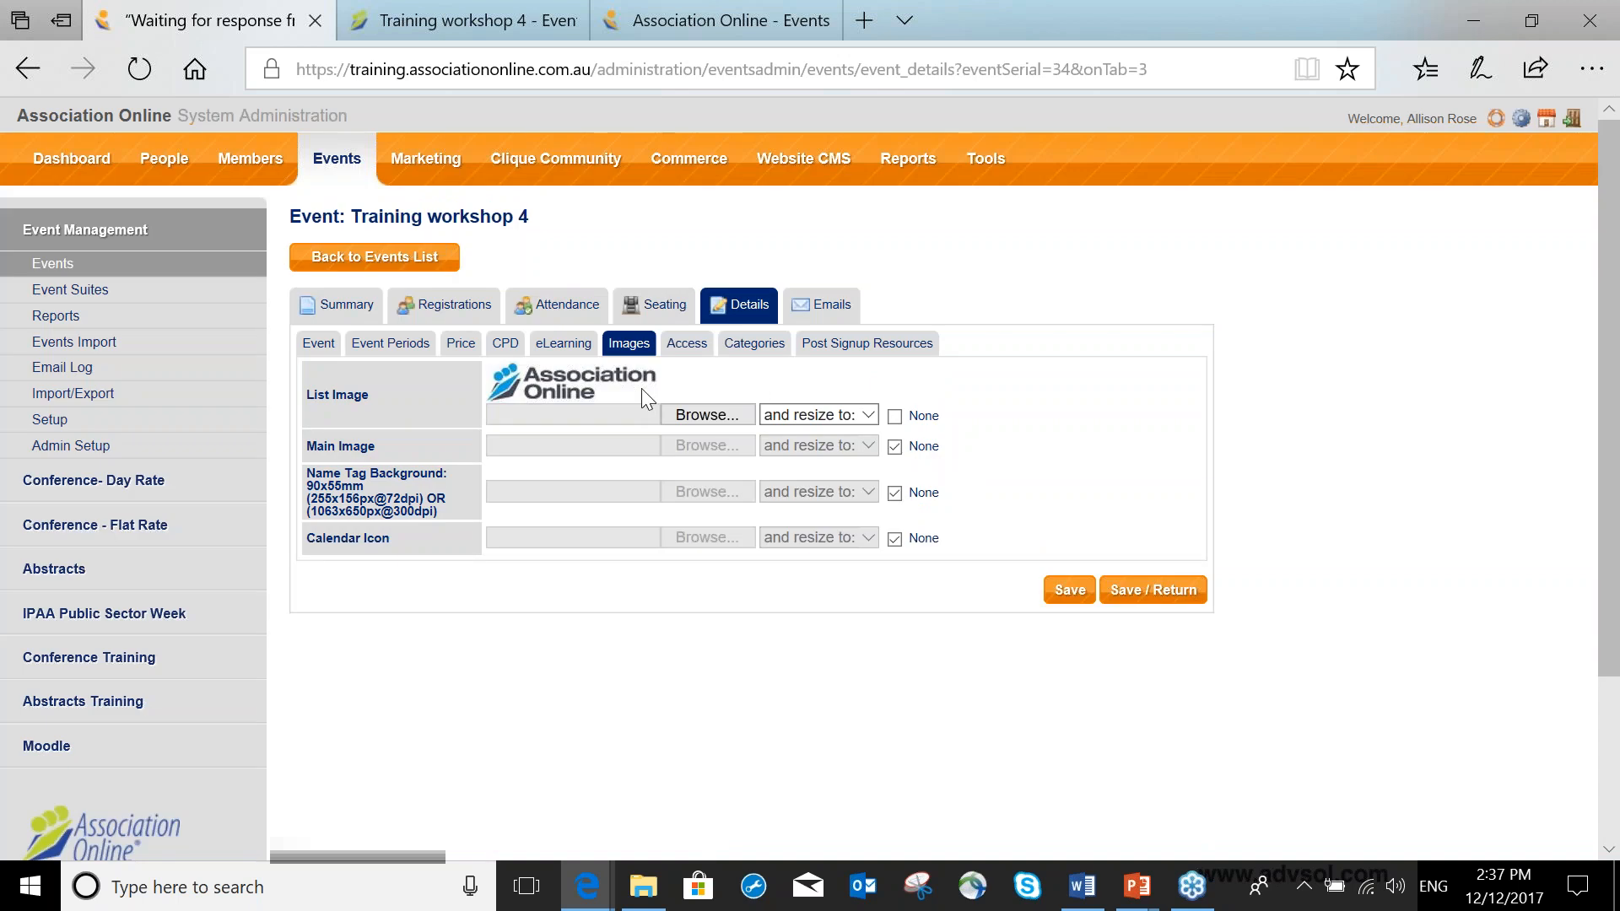
Print name tags for the event's registrants from the registrations list.
left_click_drag(317, 474, 468, 519)
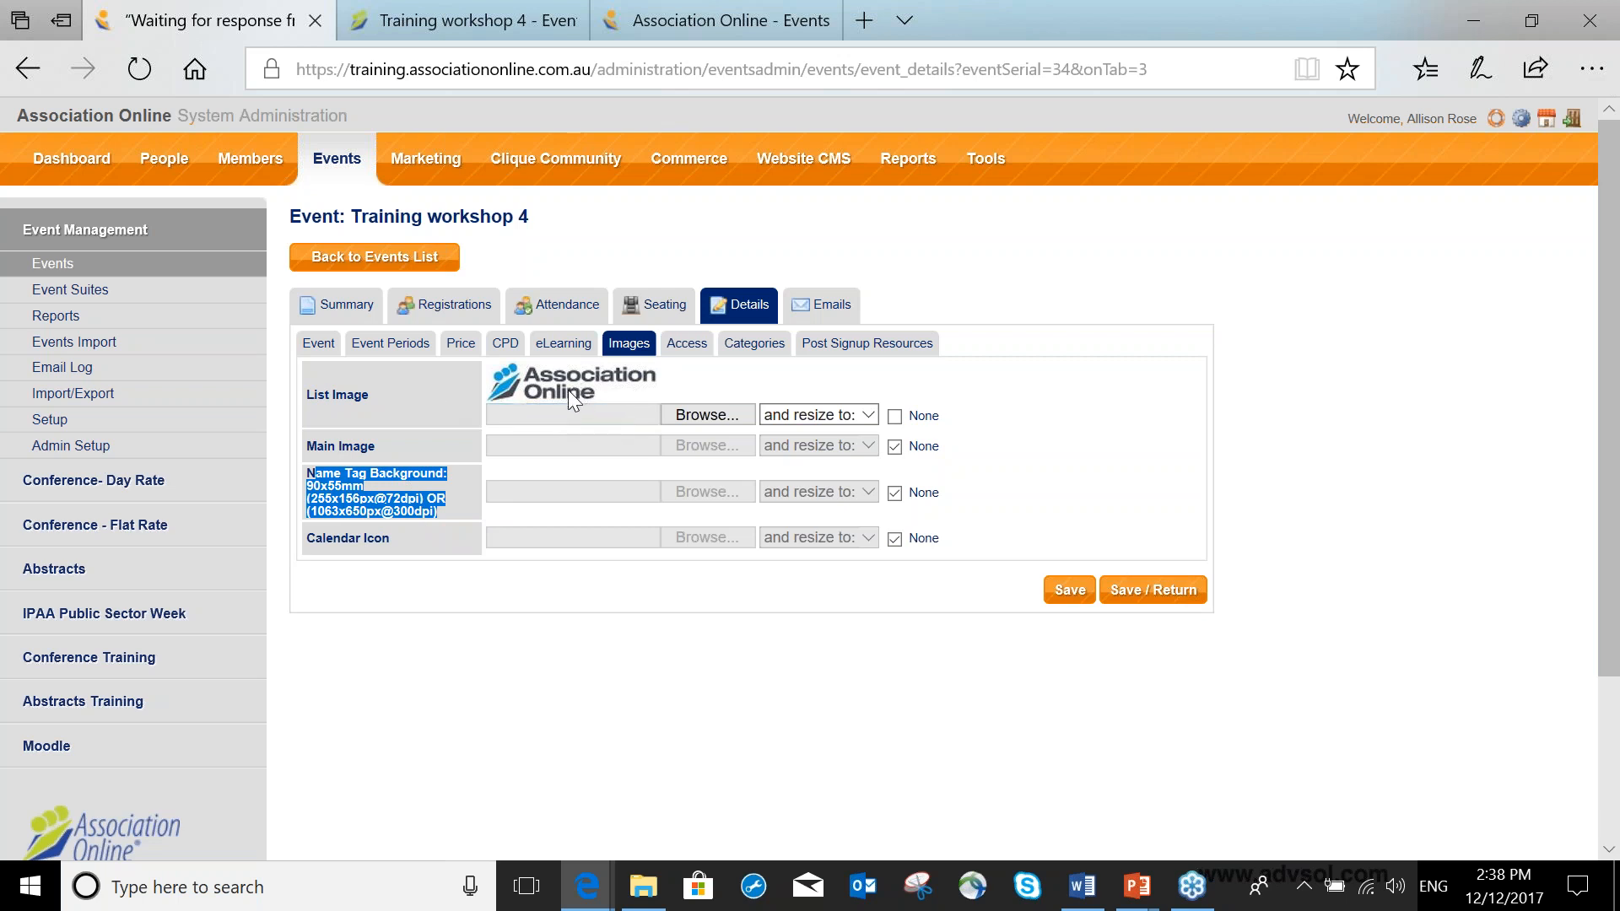
left_click(453, 312)
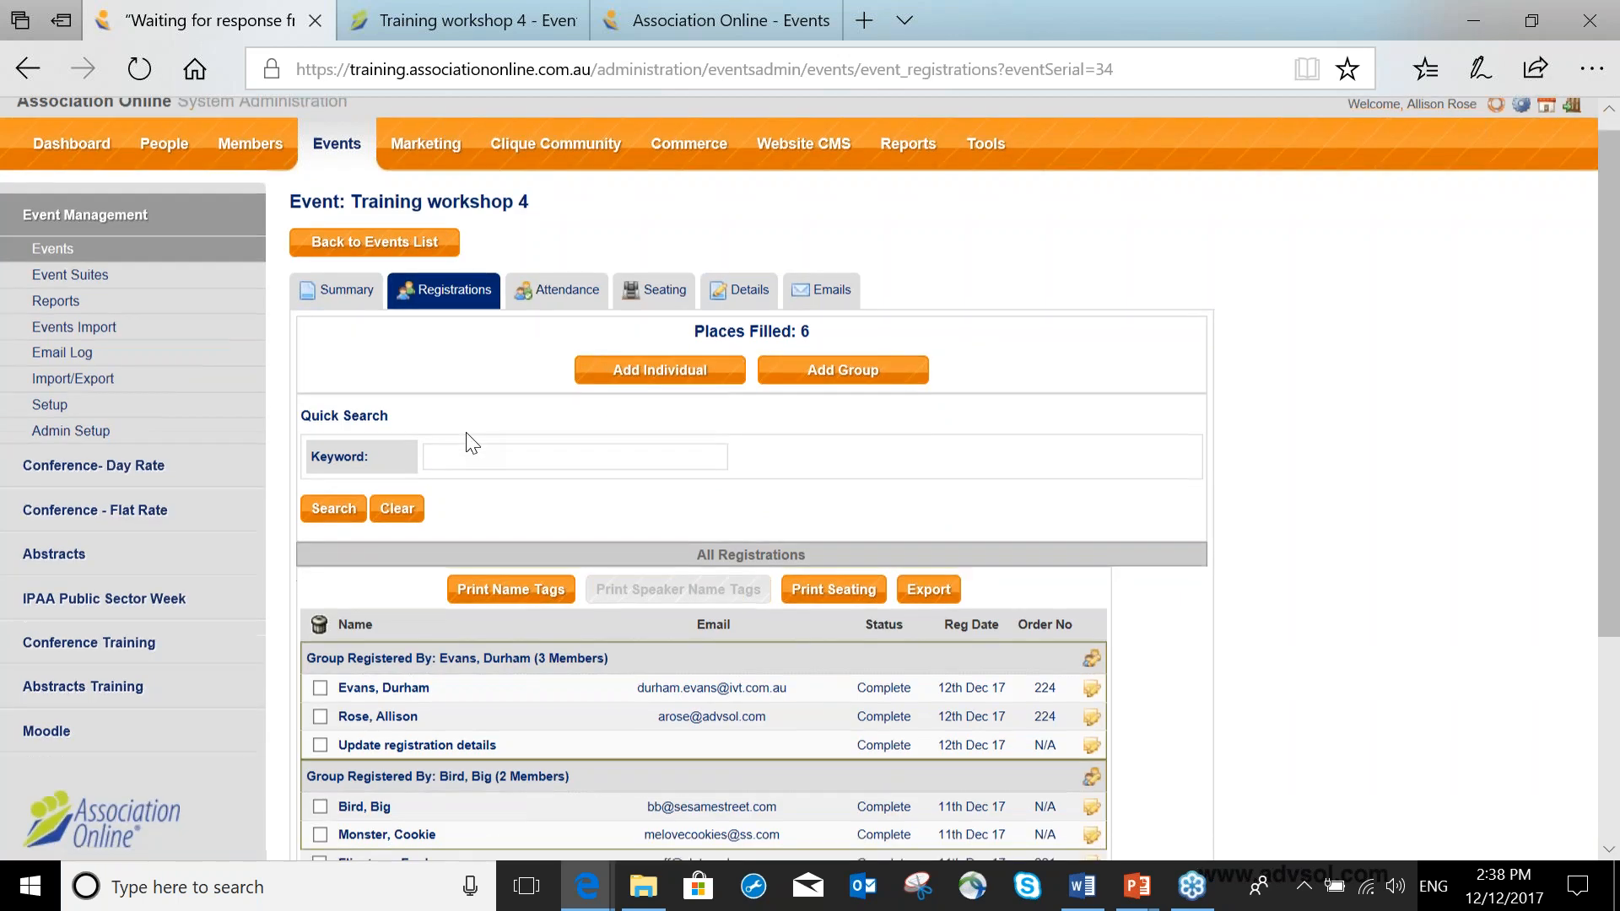
scroll(473, 434, "down", 3)
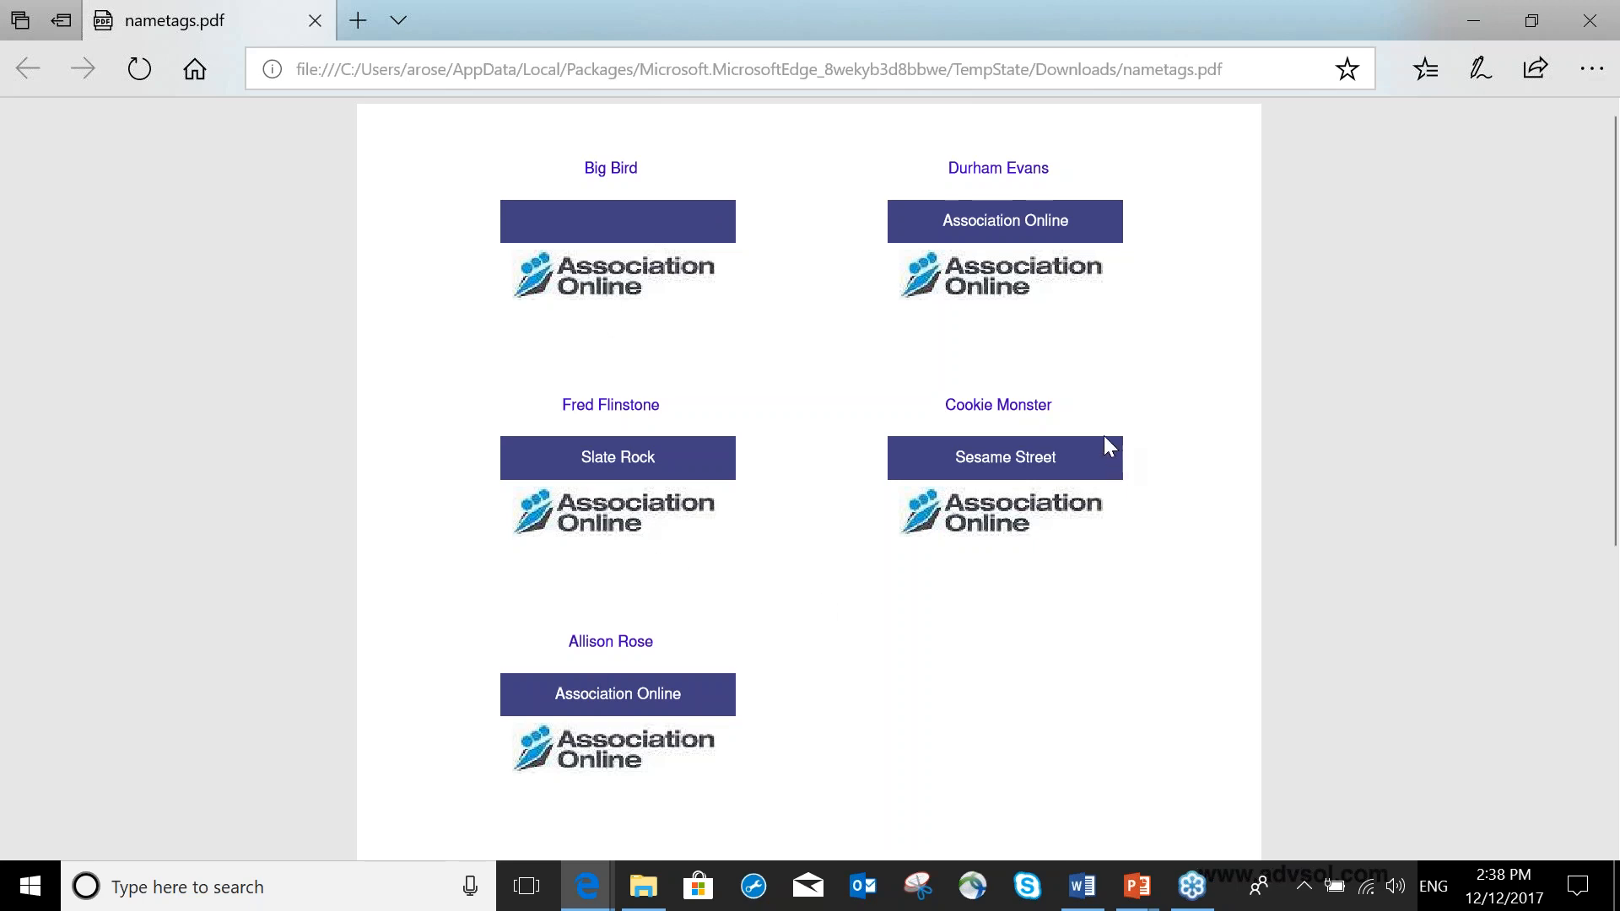
key("alt+Tab")
mouse_move(591, 888)
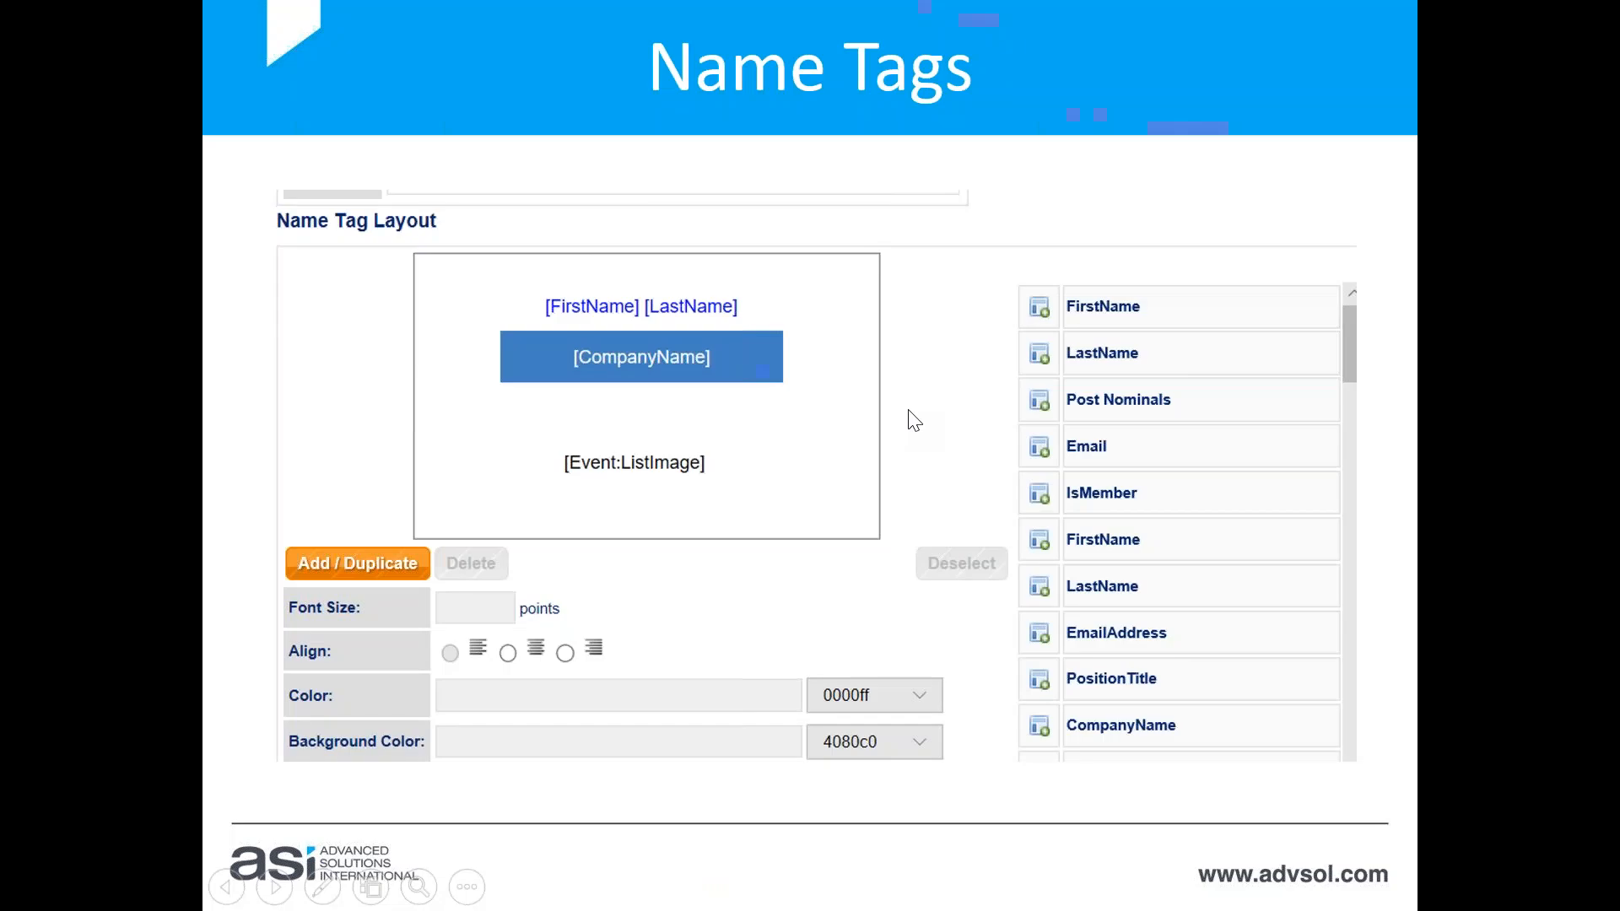
left_click(908, 411)
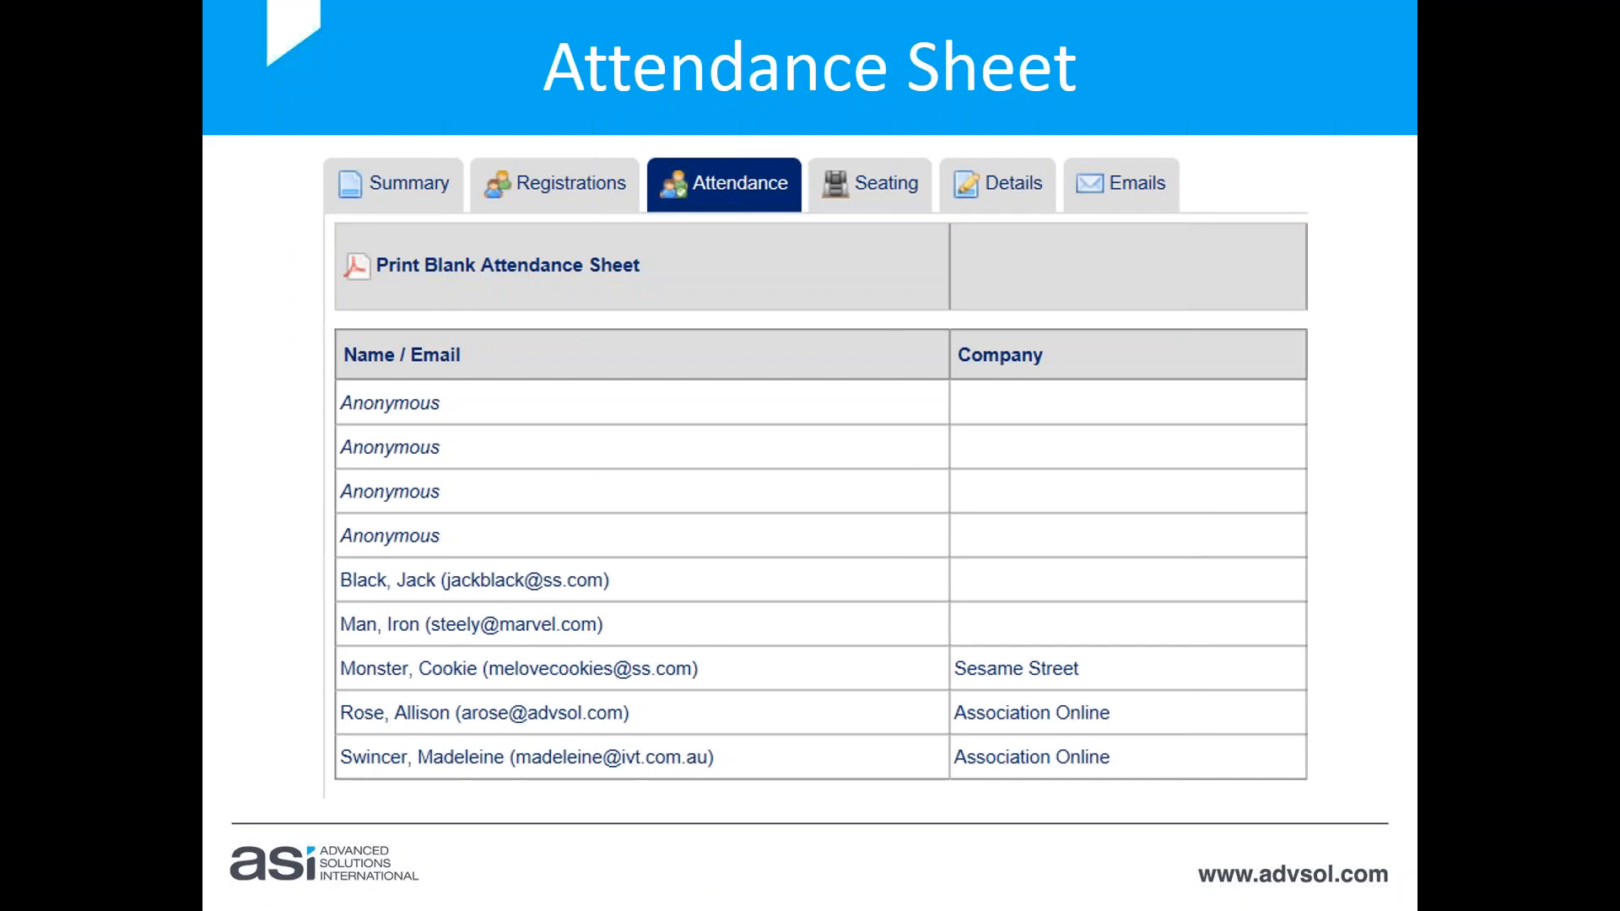
key("alt+Tab")
key("alt+Tab")
key("alt+Tab")
key("alt+Tab")
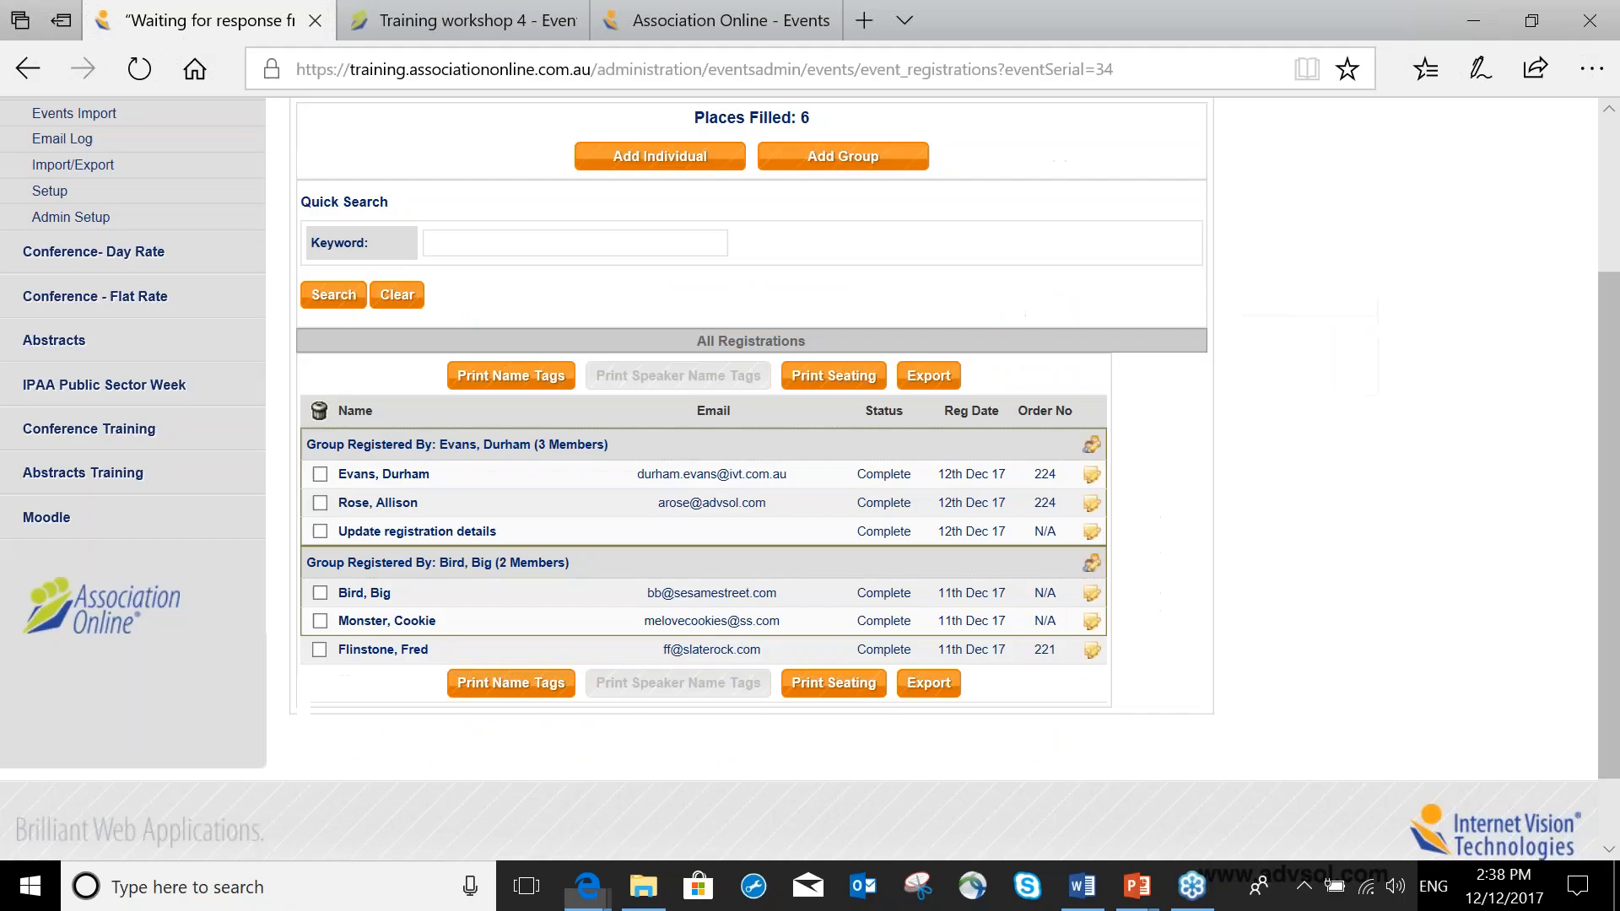
Print the event's blank attendance sheet from the attendance page, then close the PDF.
scroll(550, 250, "up", 3)
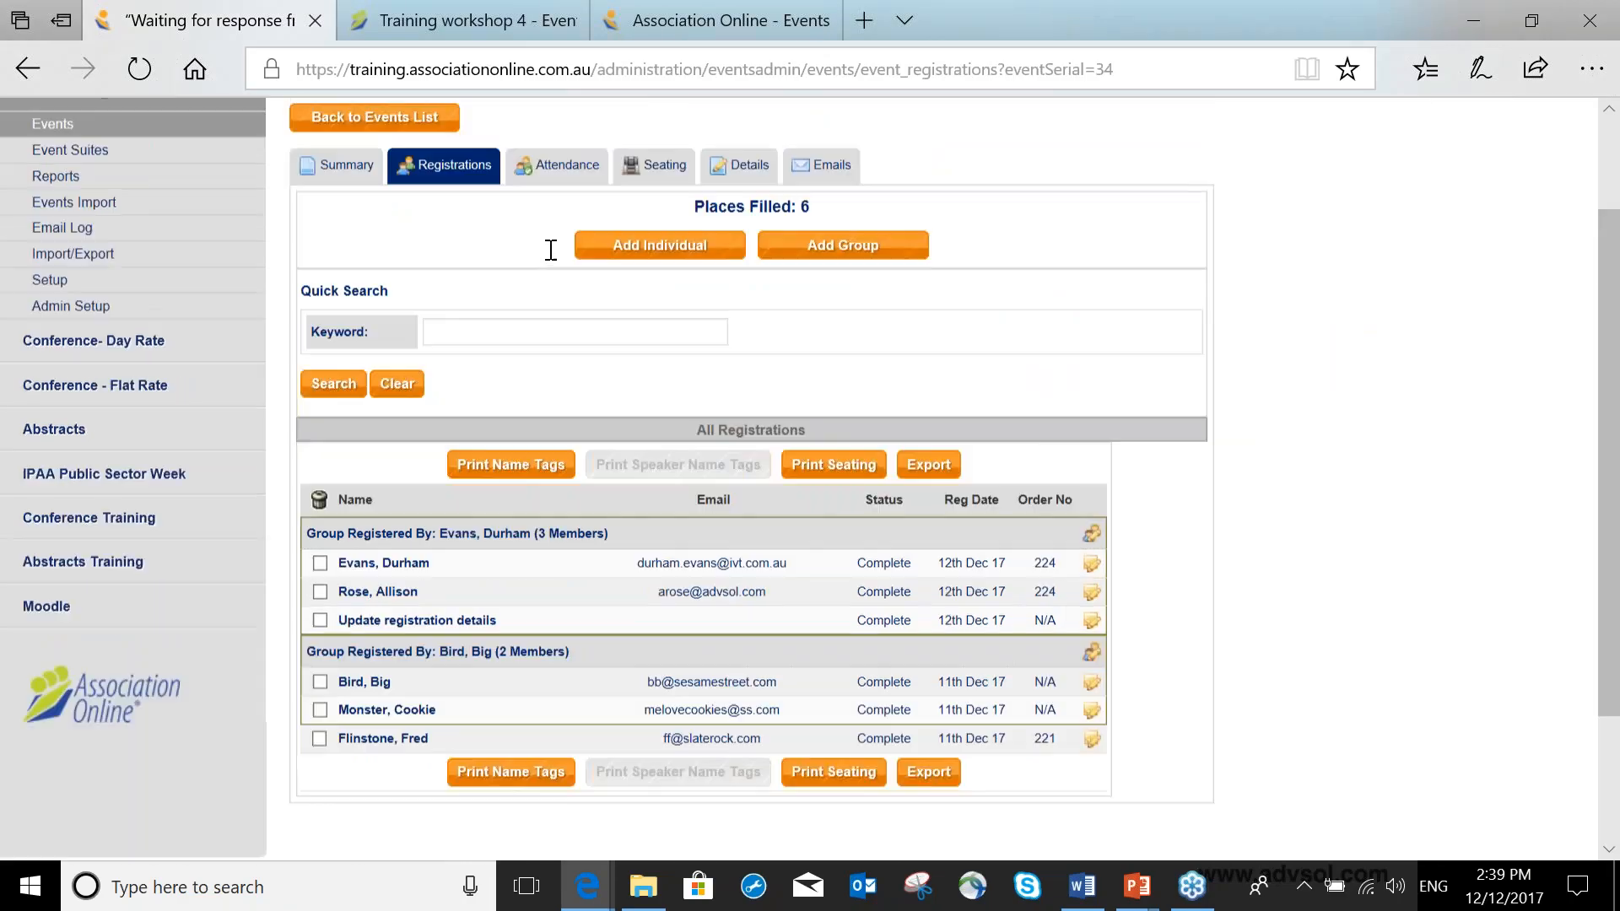
left_click(556, 305)
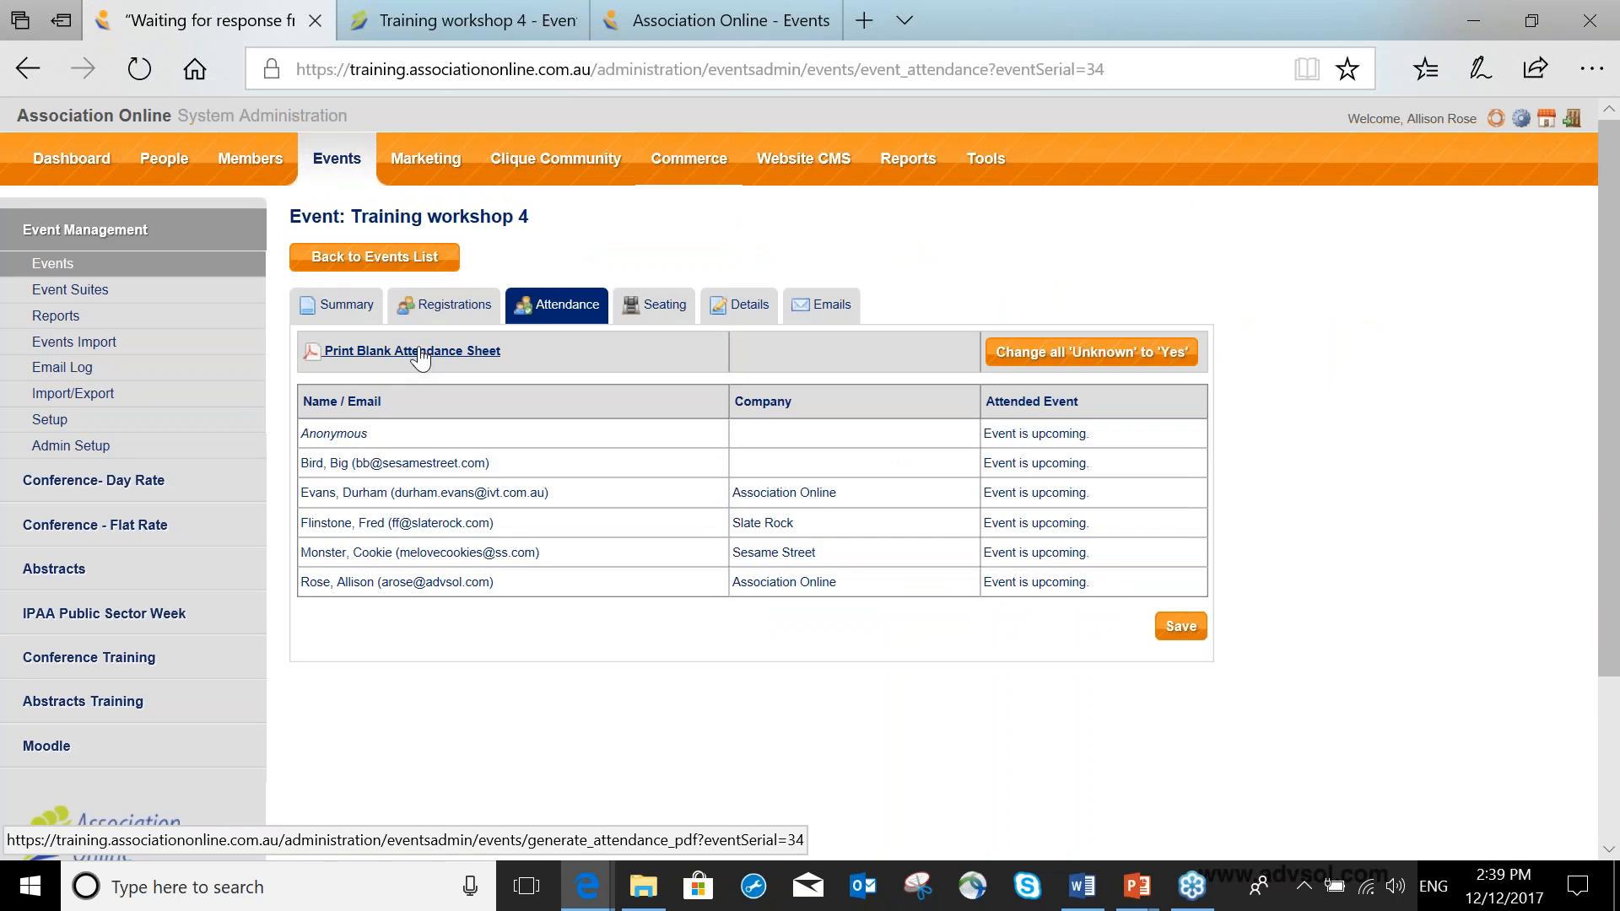
left_click(419, 354)
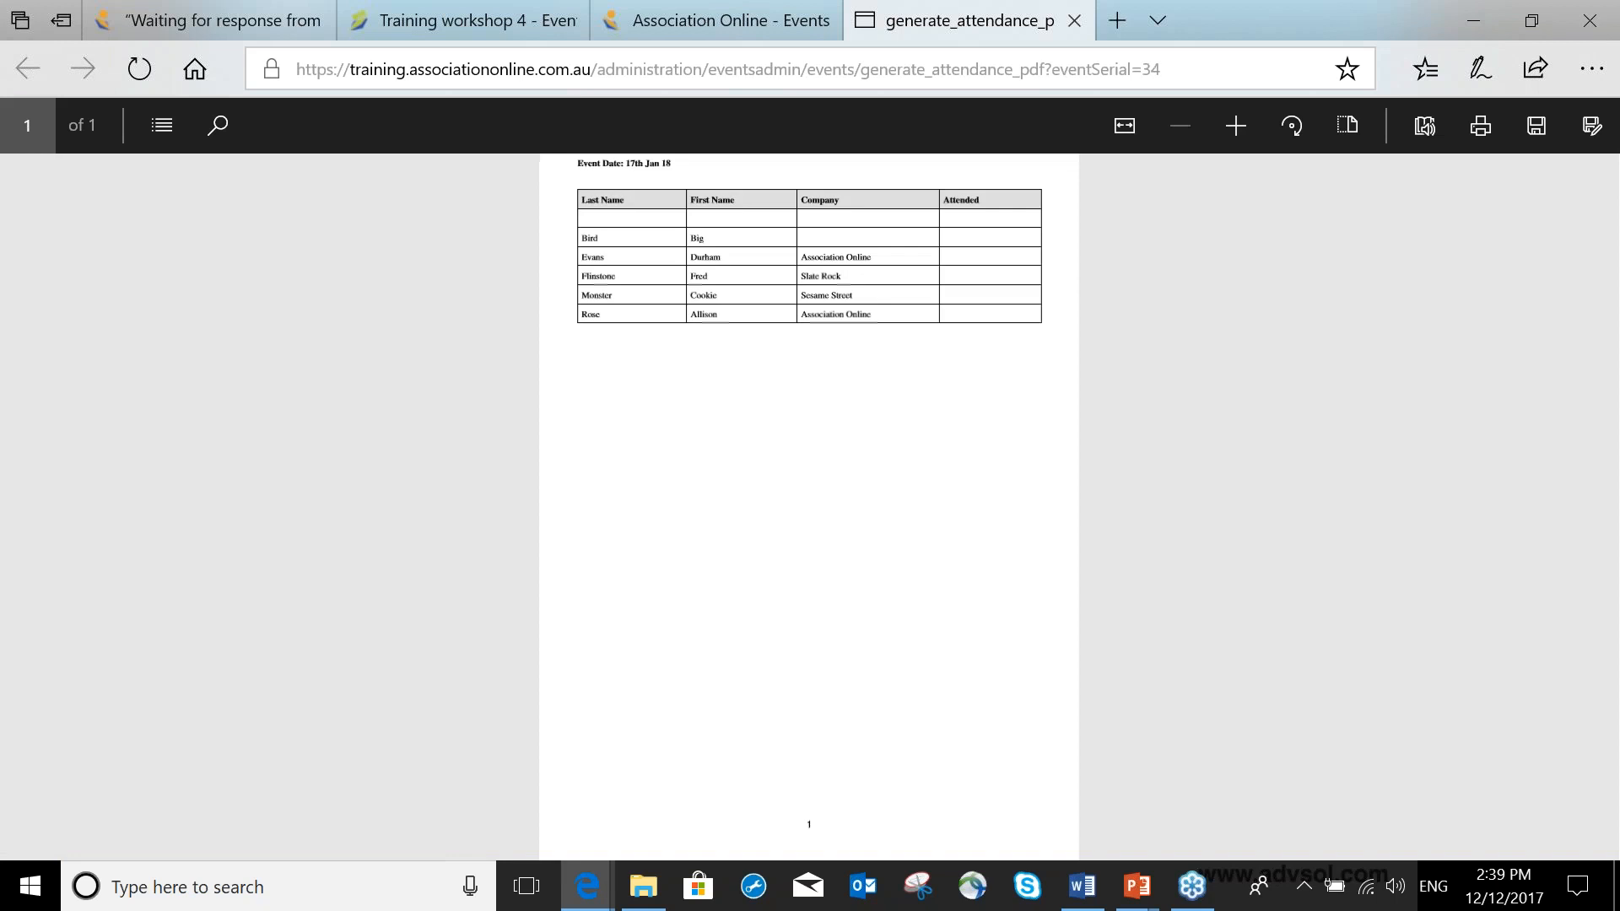
scroll(769, 380, "up", 1)
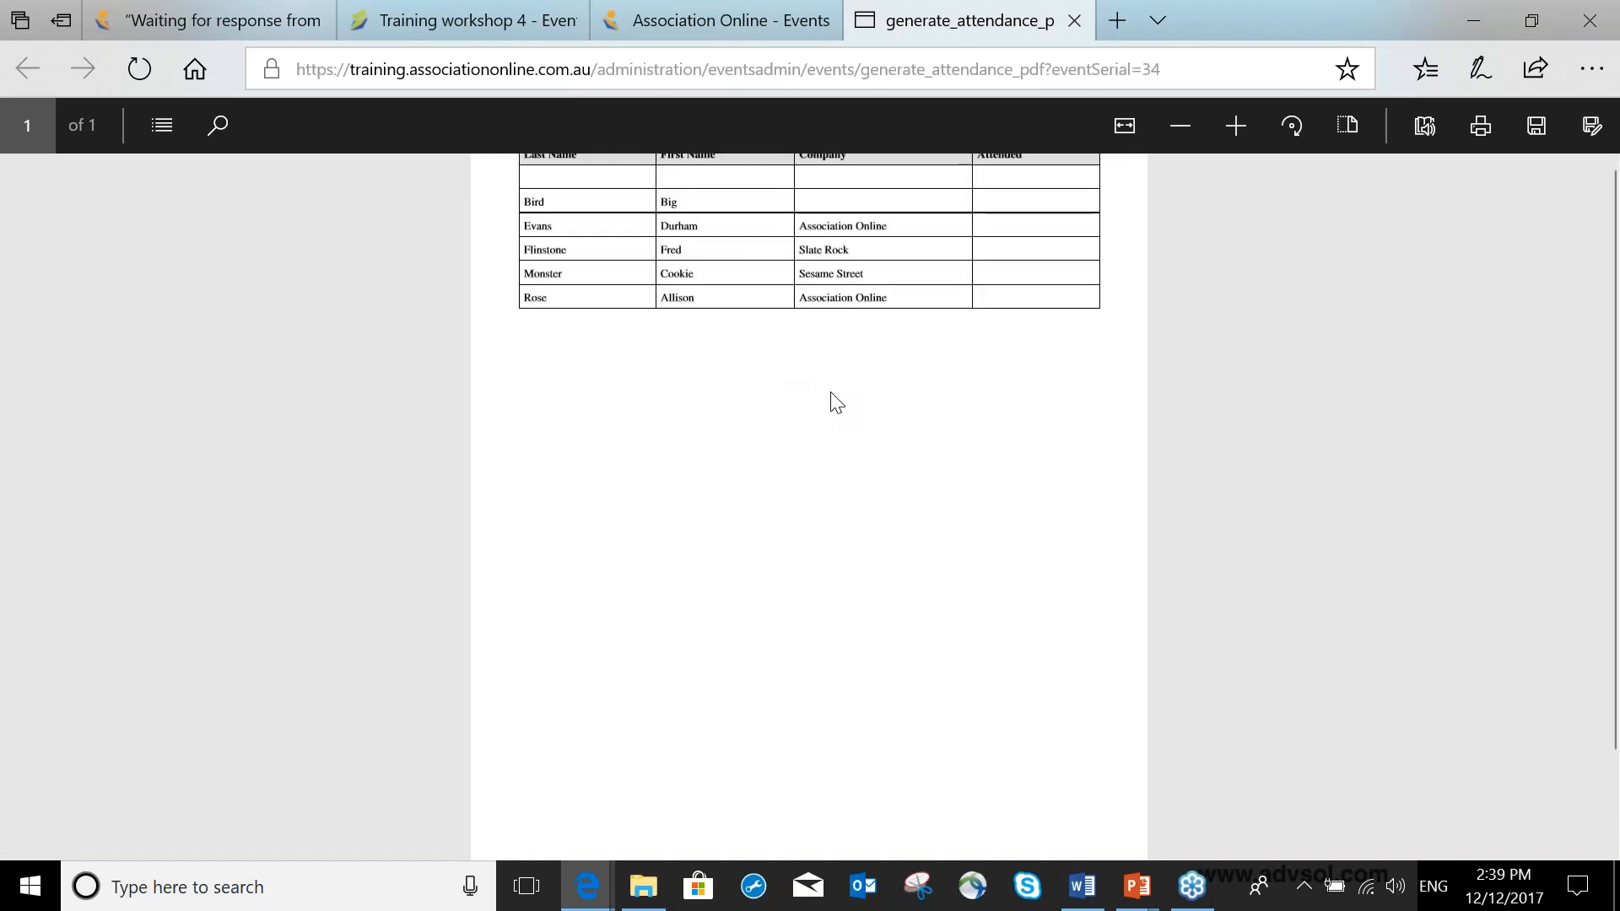
scroll(830, 392, "up", 1)
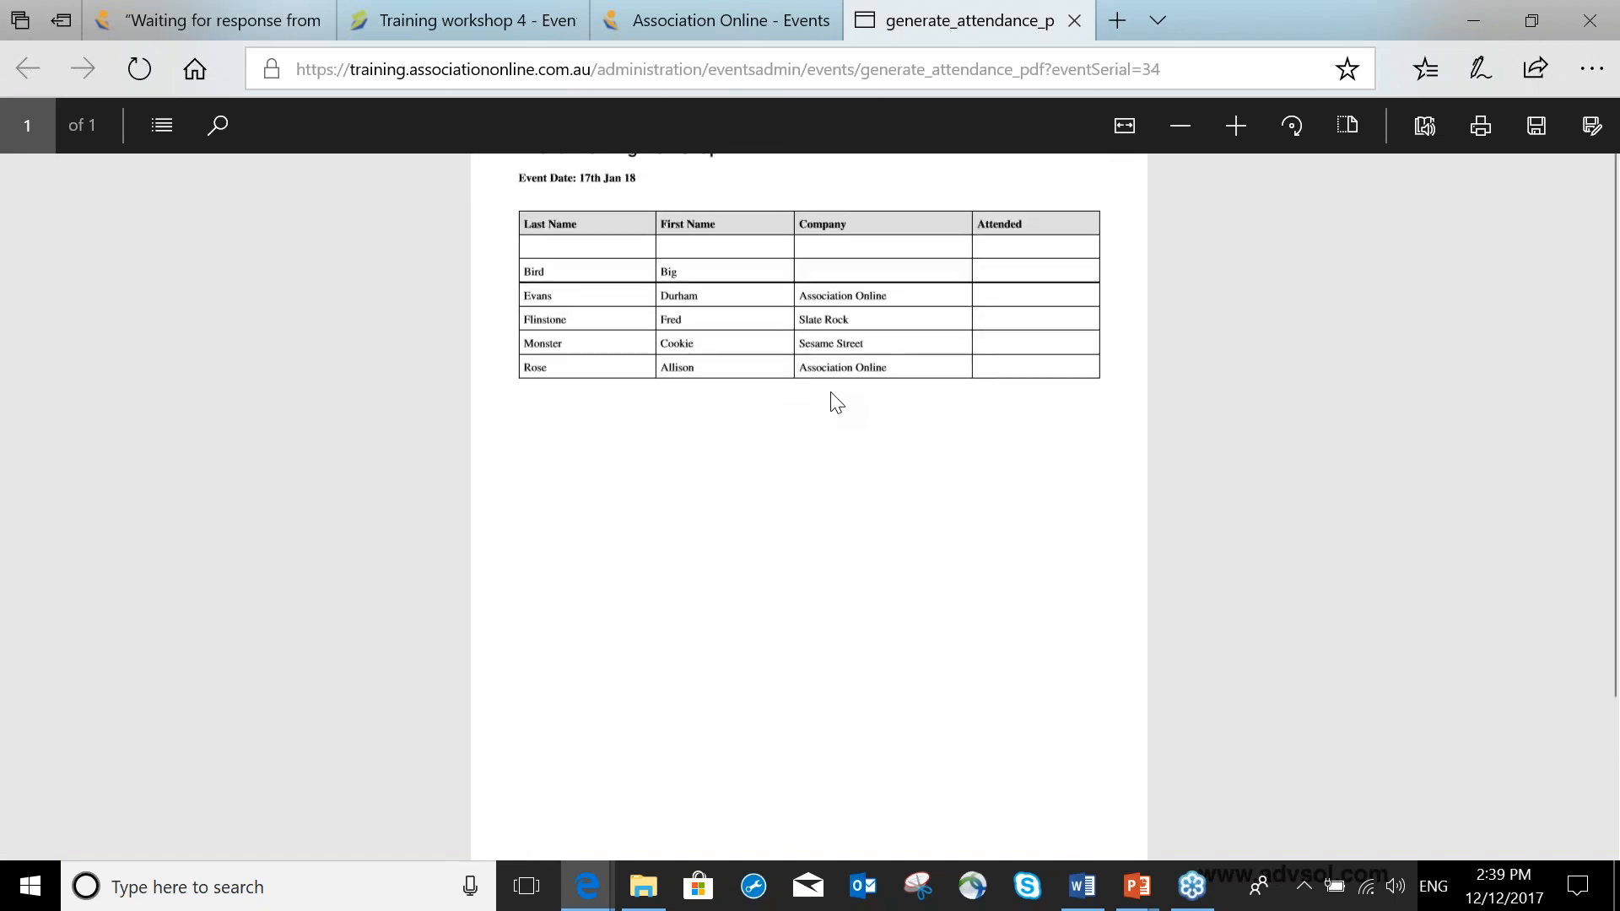
double_click(558, 274)
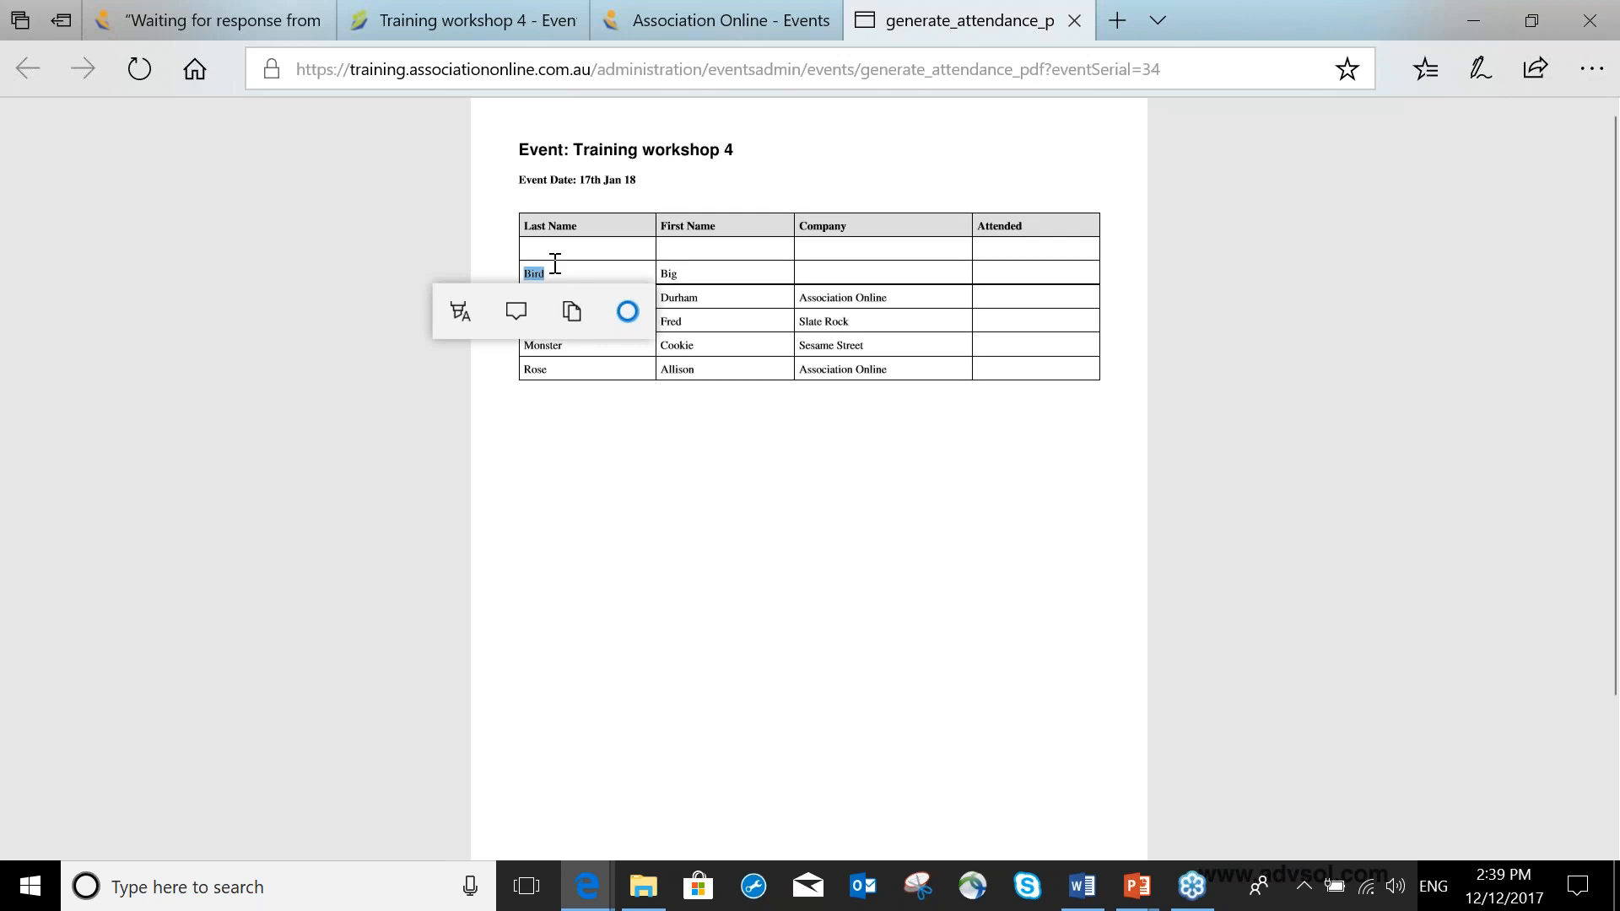
left_click(550, 255)
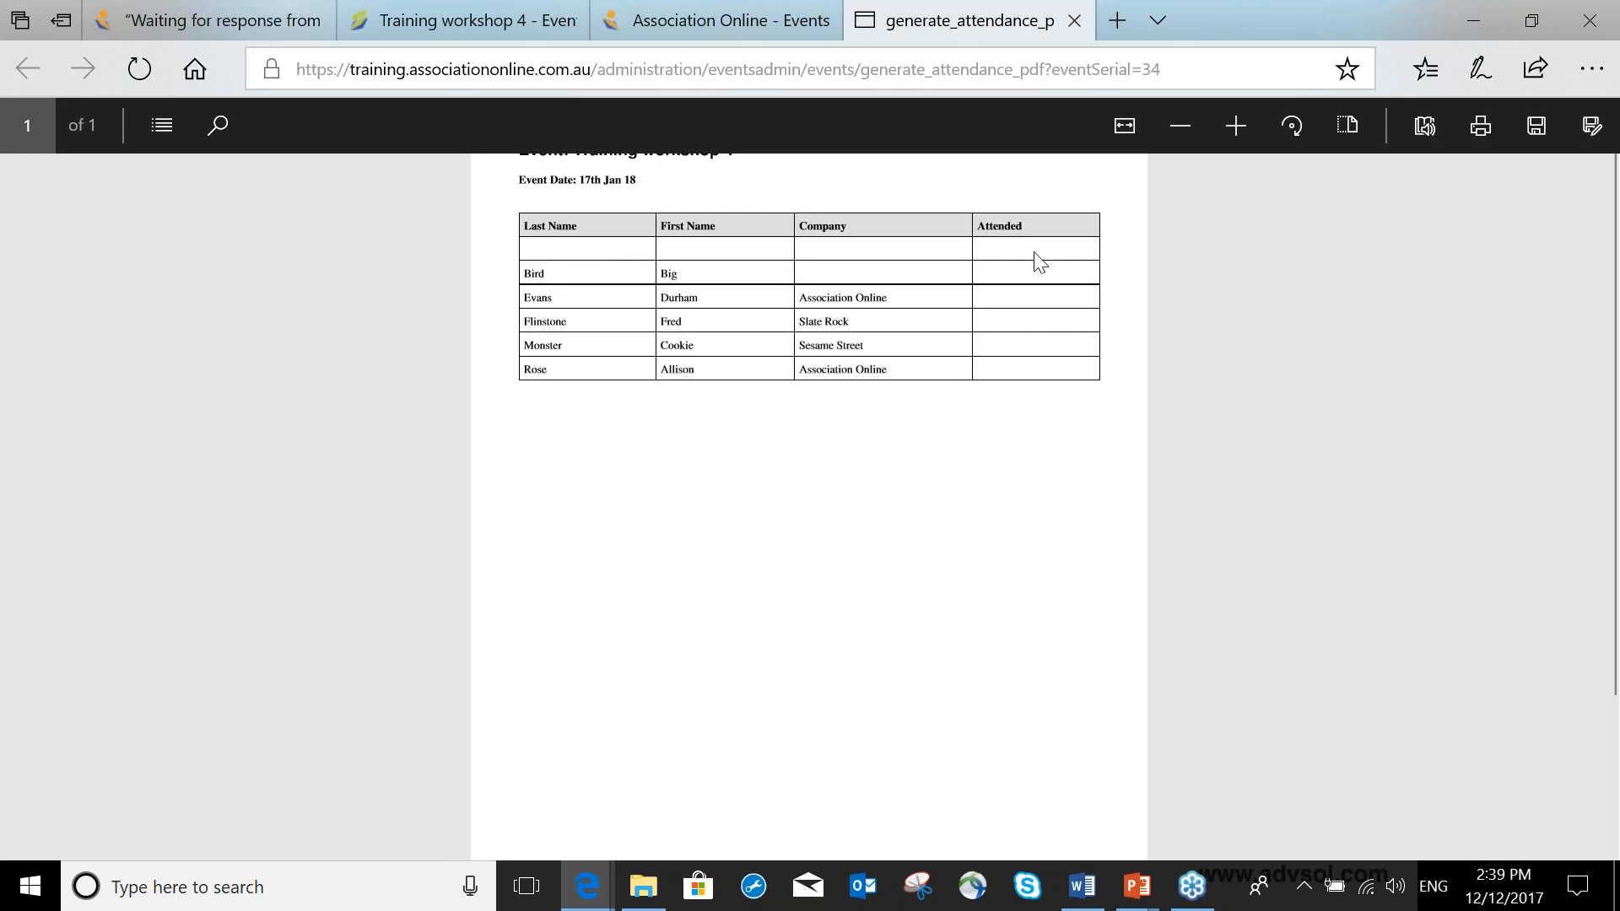
left_click(1076, 20)
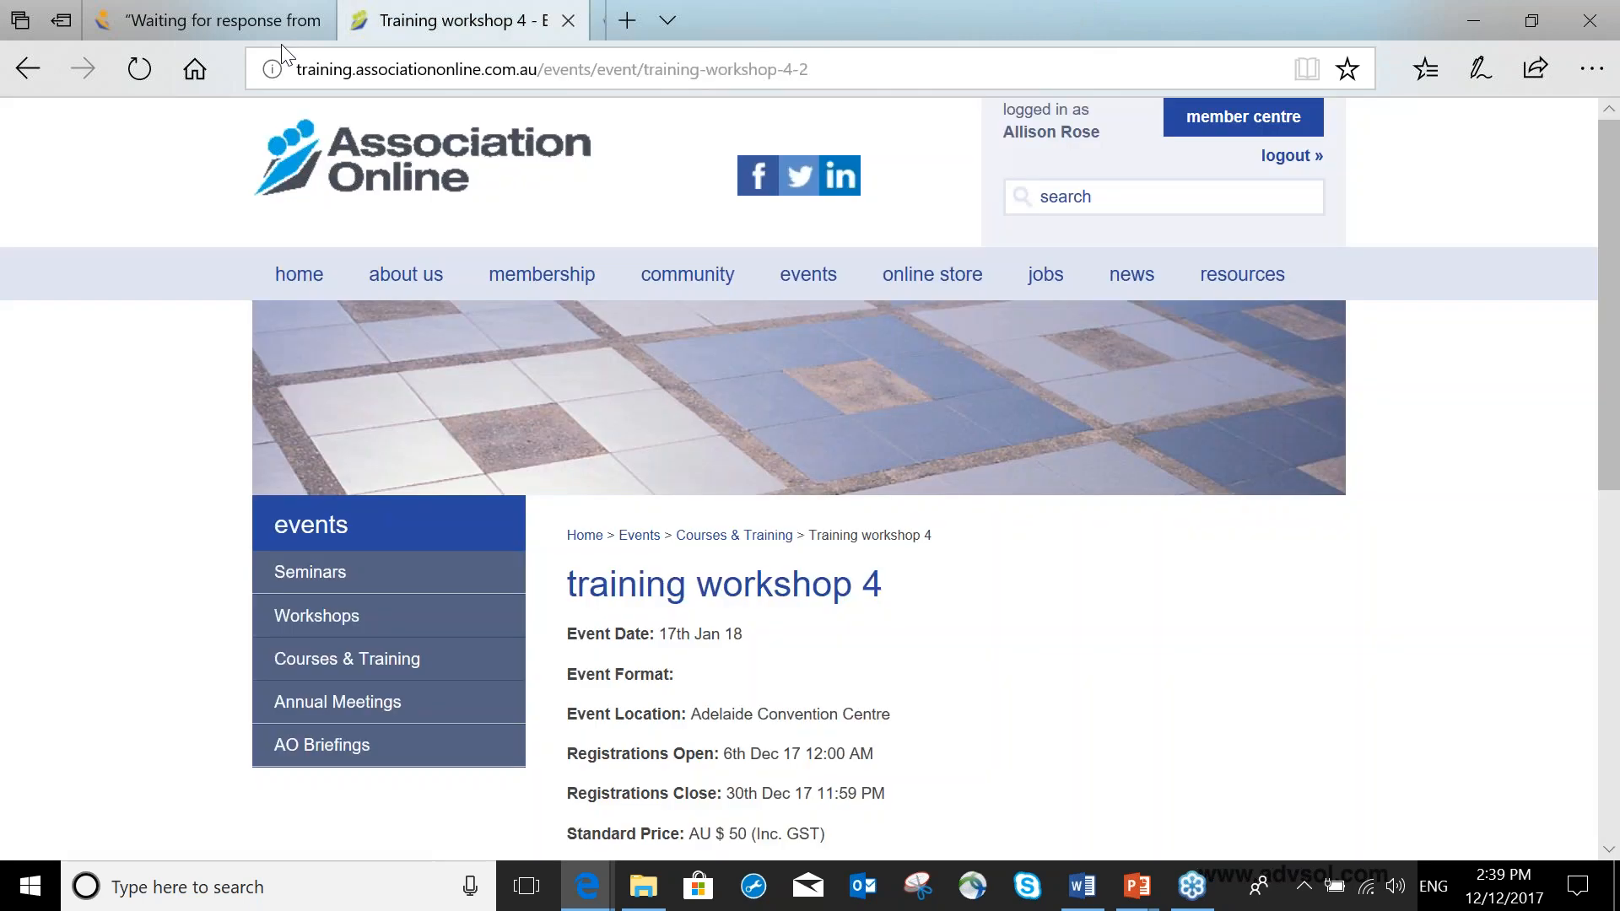
Open the registrations export form for Training workshop 4 and select the First Name, Last Name and Company Name fields.
left_click(275, 27)
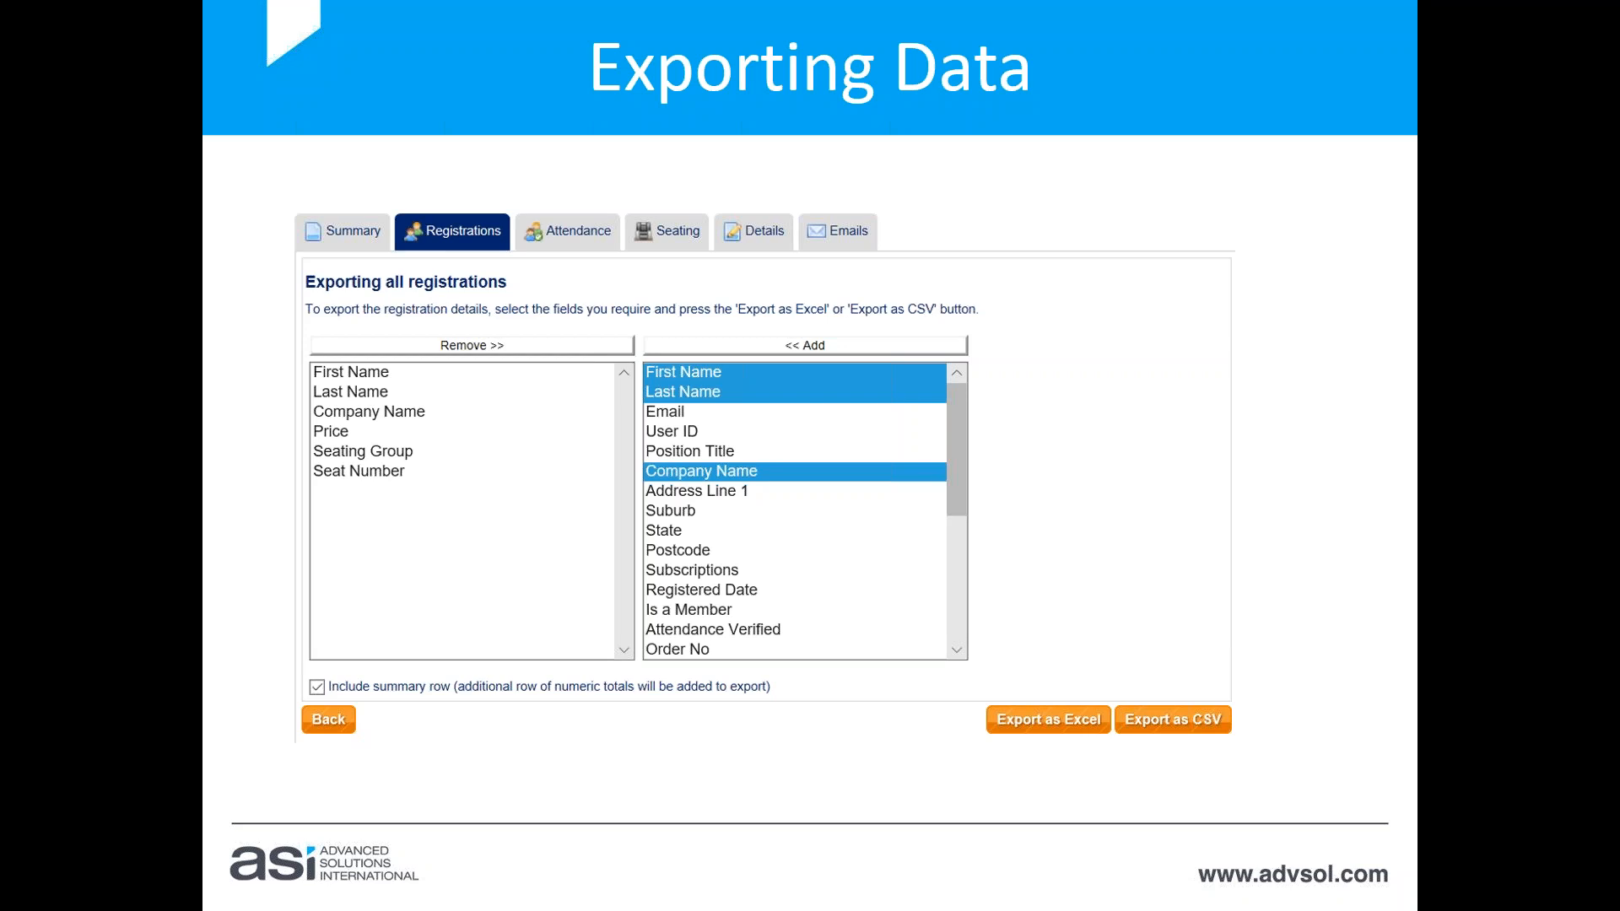
key("alt+Tab")
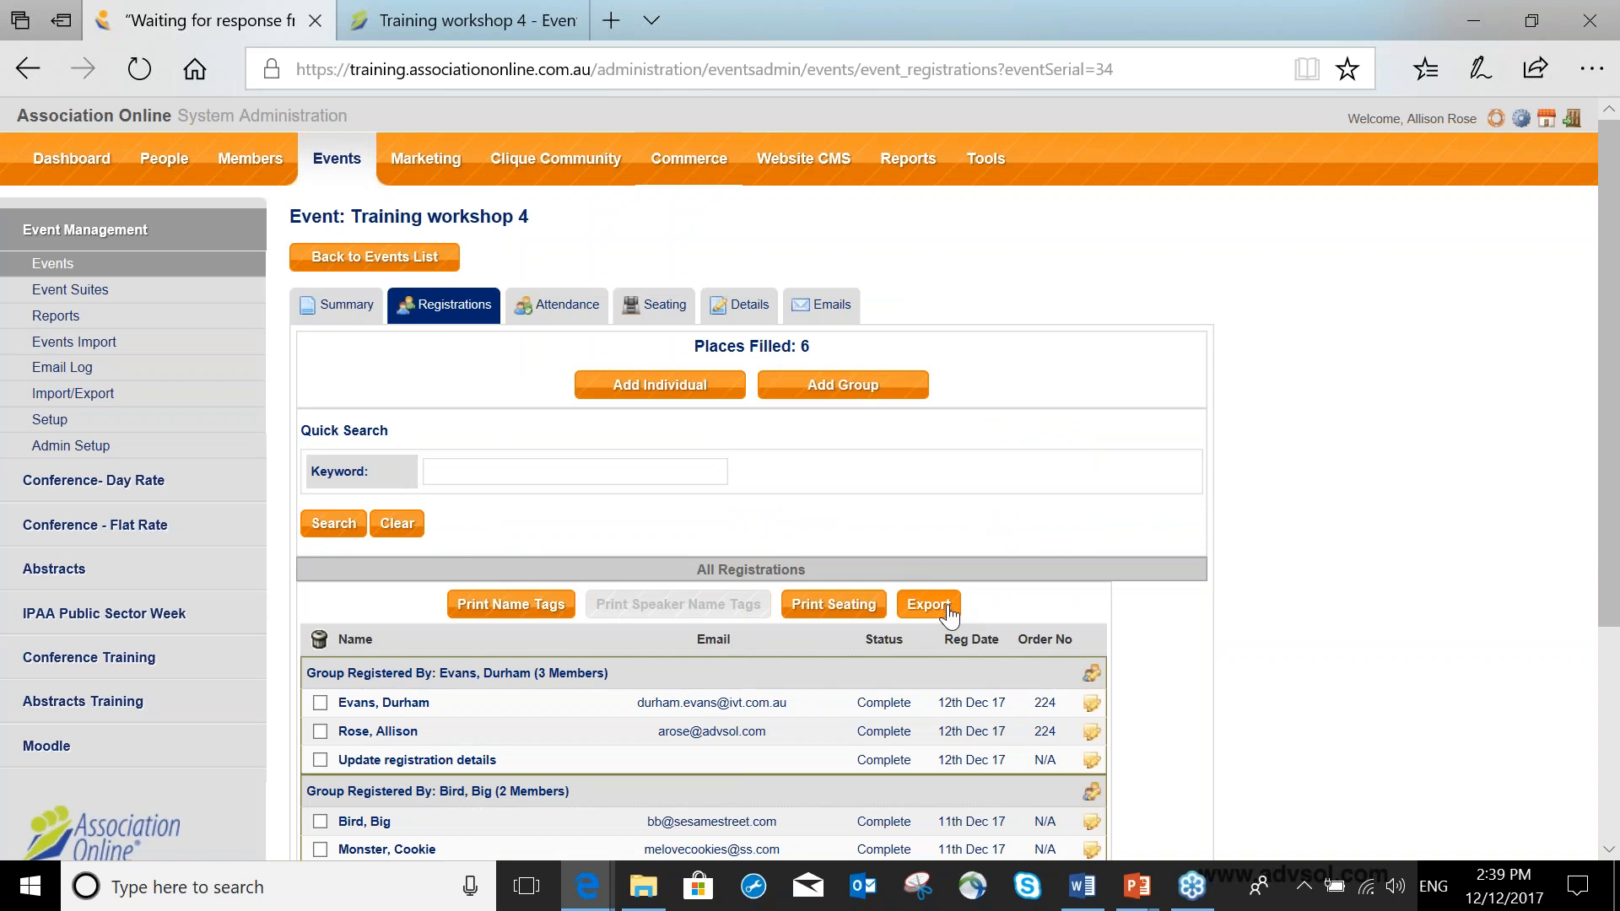
scroll(945, 618, "down", 1)
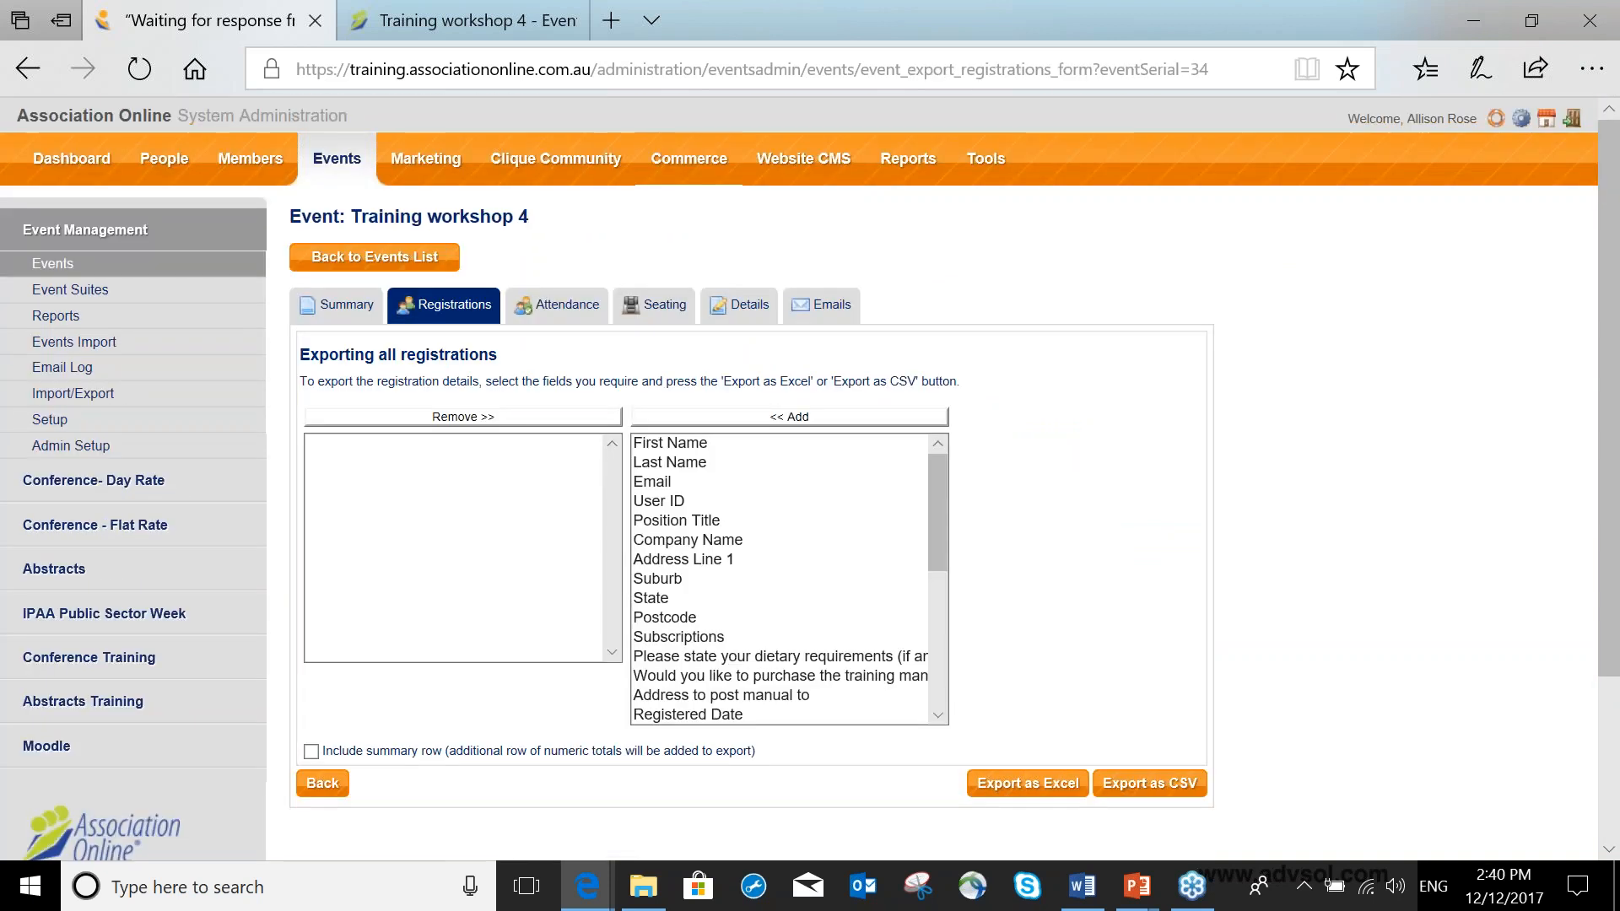
left_click(809, 452)
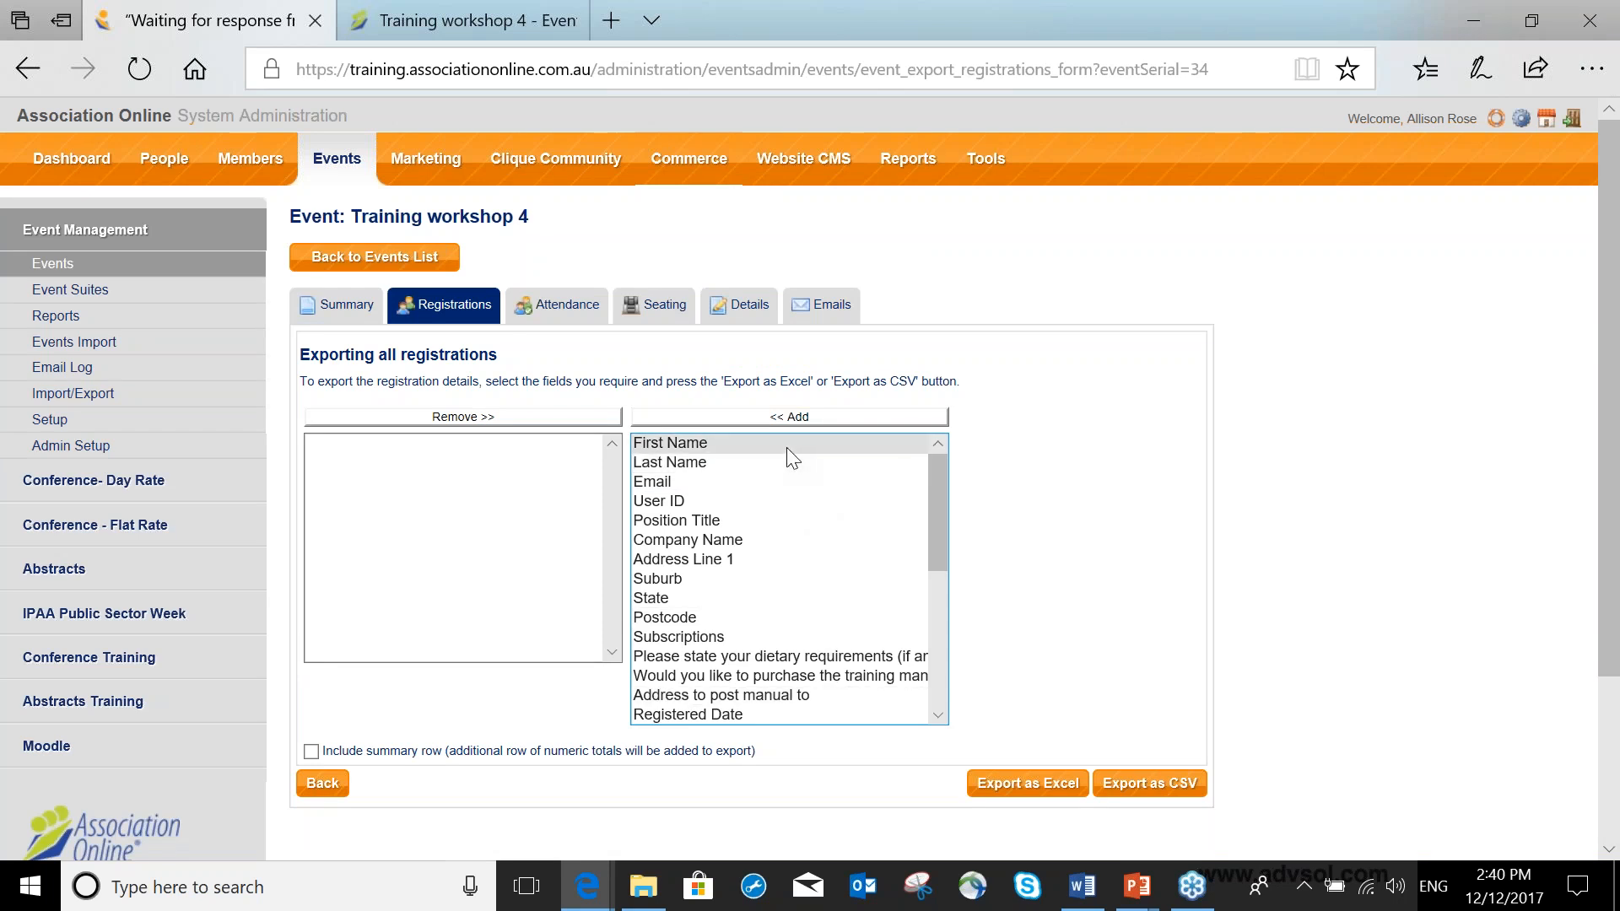
left_click_drag(789, 451, 783, 462)
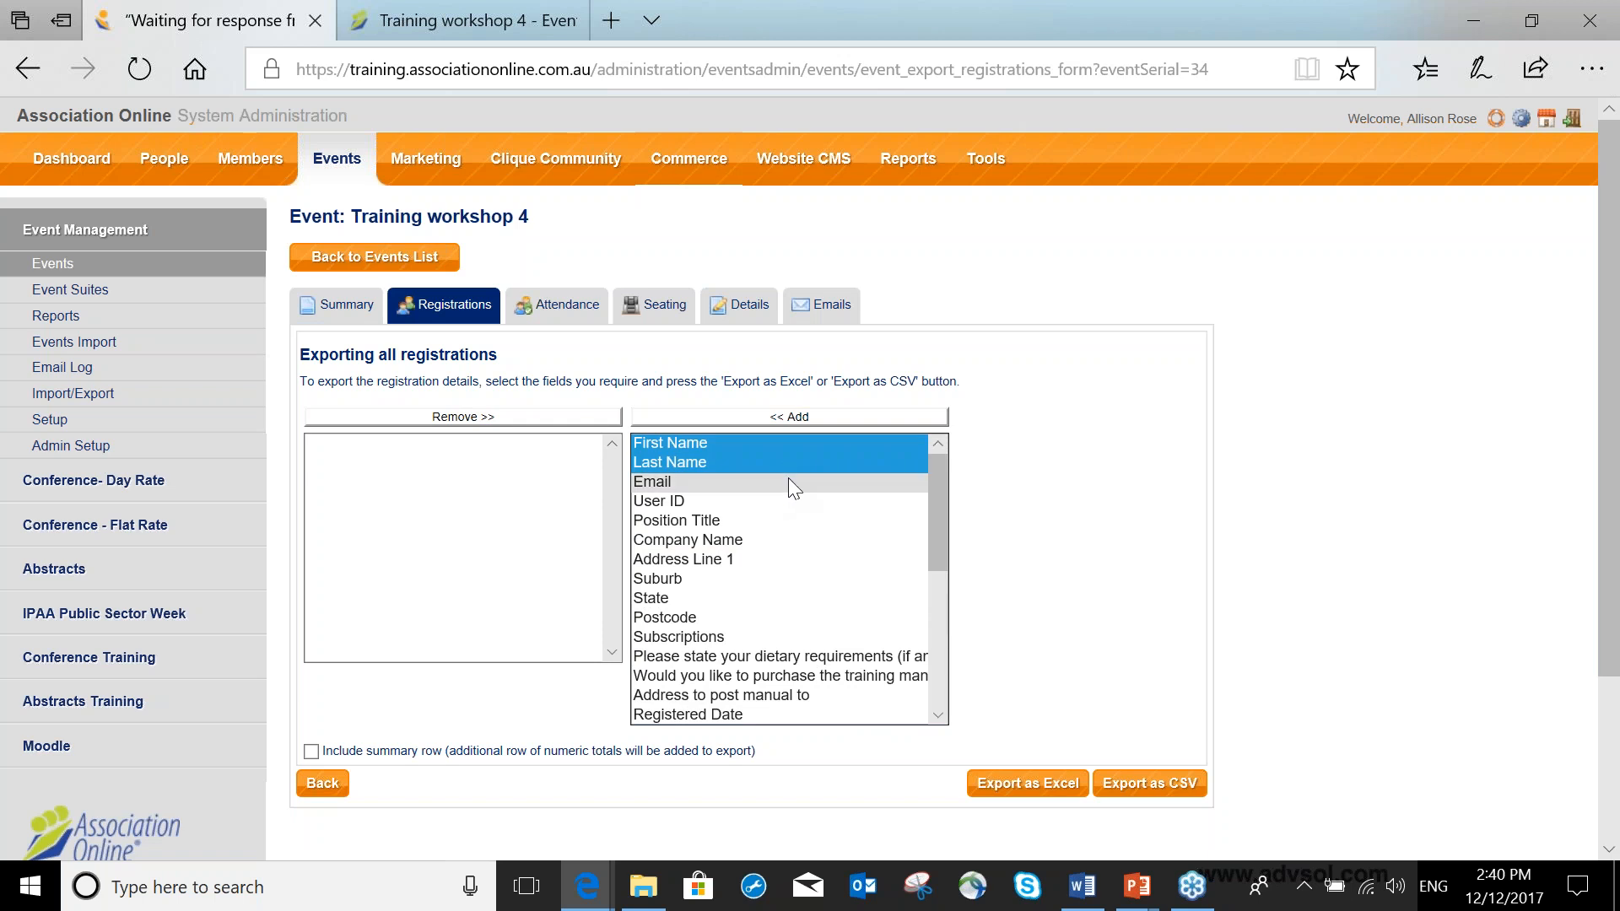
scroll(797, 498, "down", 1)
left_click(799, 494)
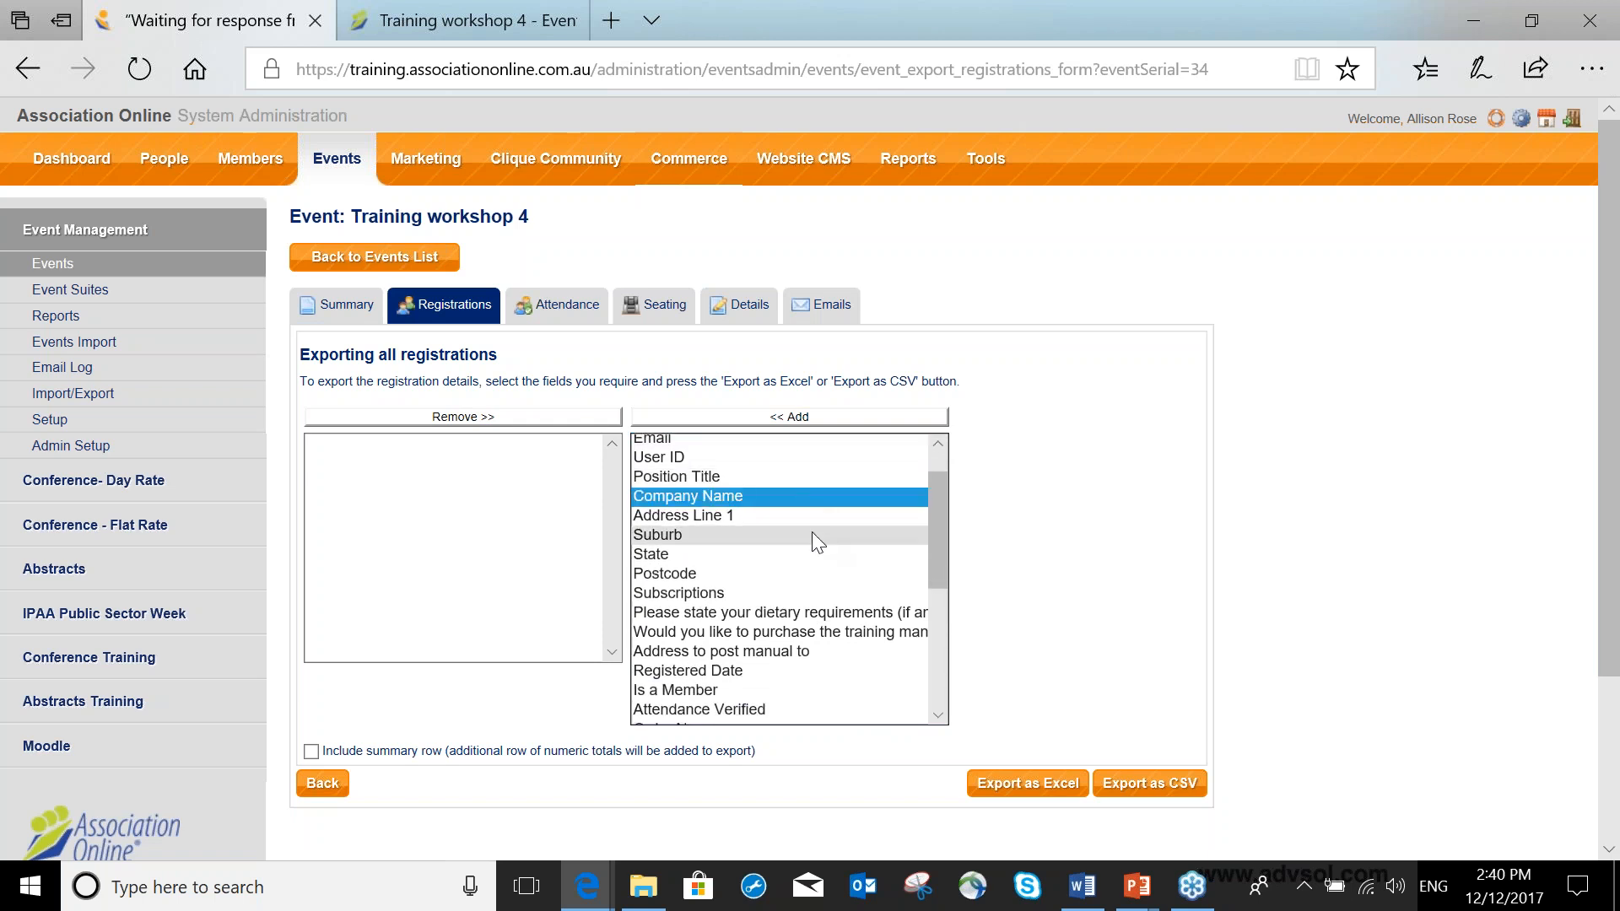
Add the dietary requirements, training manual, Price, Manual Registration Reason, Seating Group and Seat Number fields to the selection.
scroll(812, 531, "down", 3)
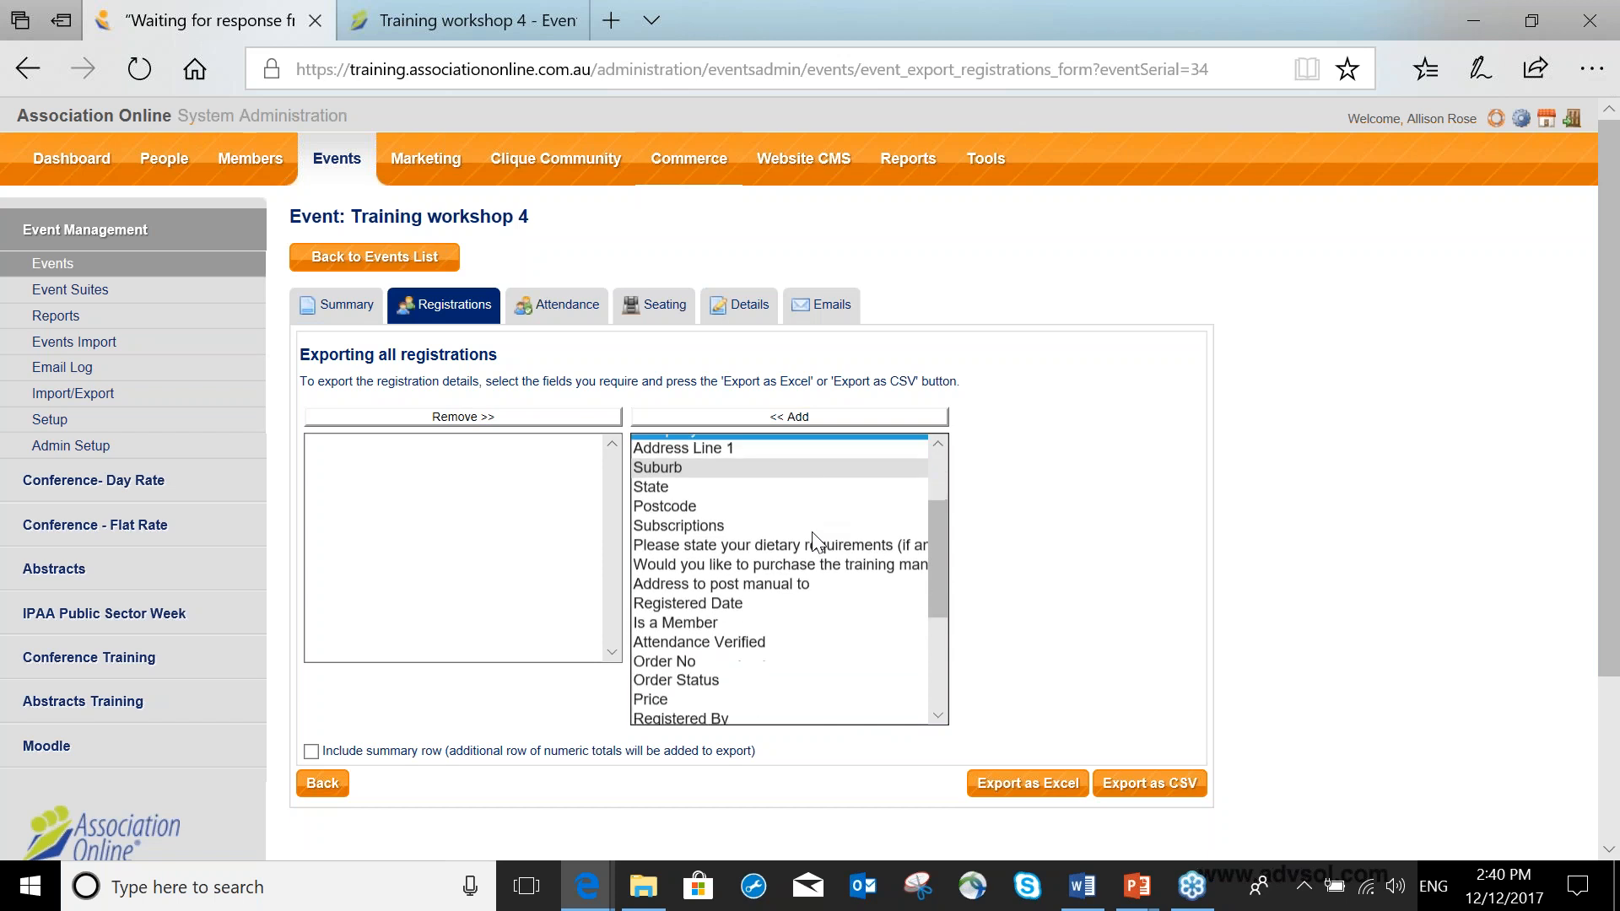
left_click(812, 532, "ctrl")
left_click(807, 544, "ctrl")
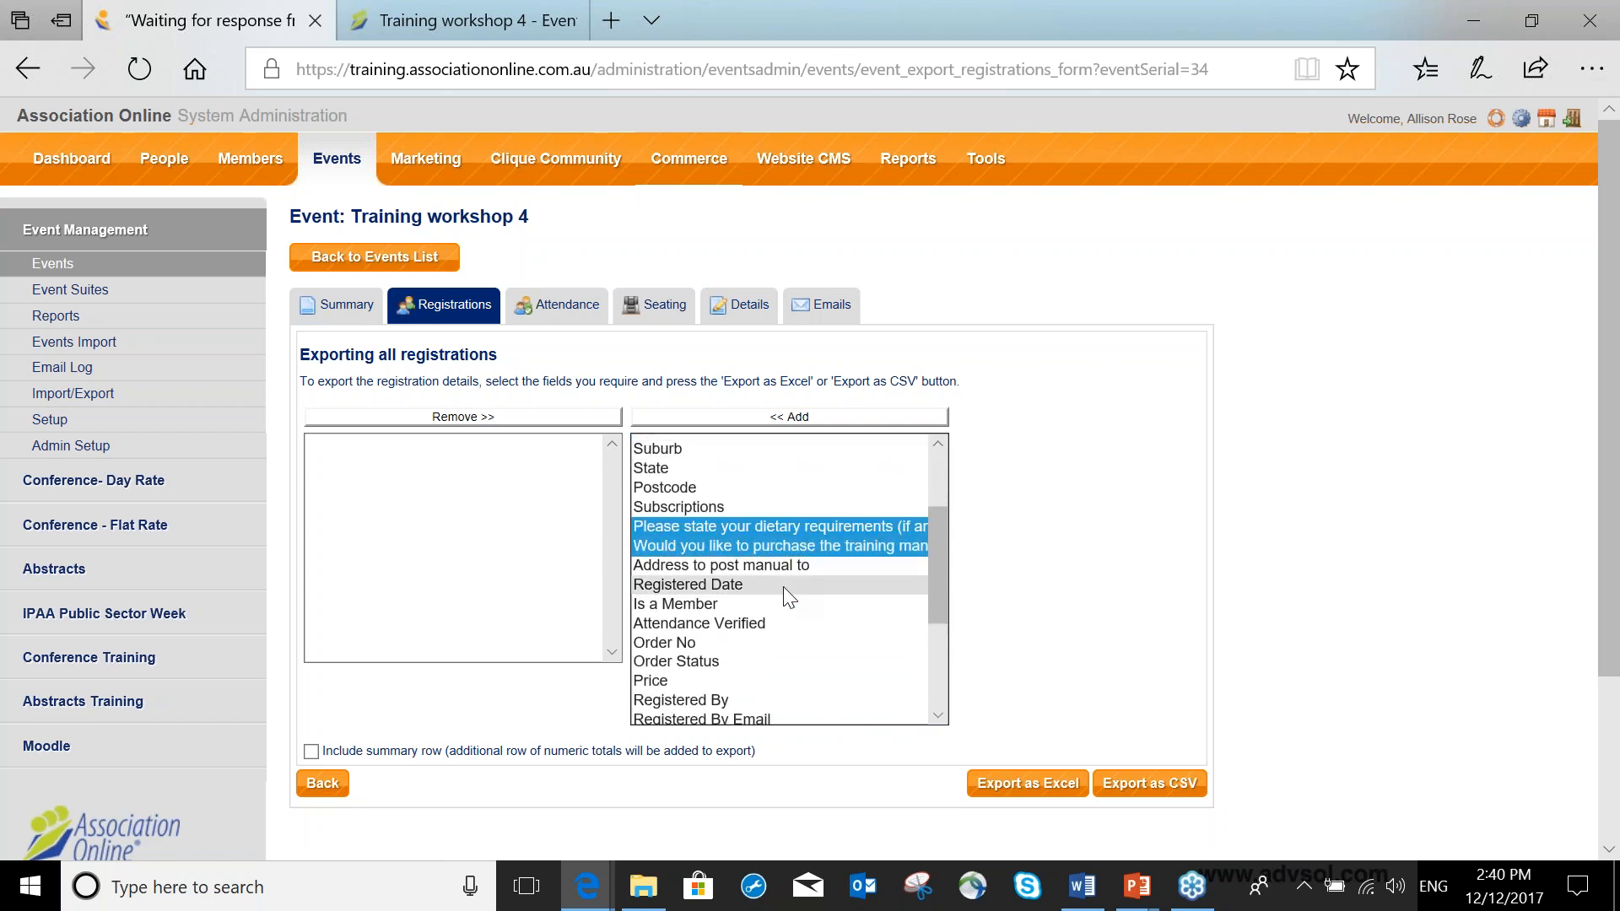
scroll(788, 597, "down", 3)
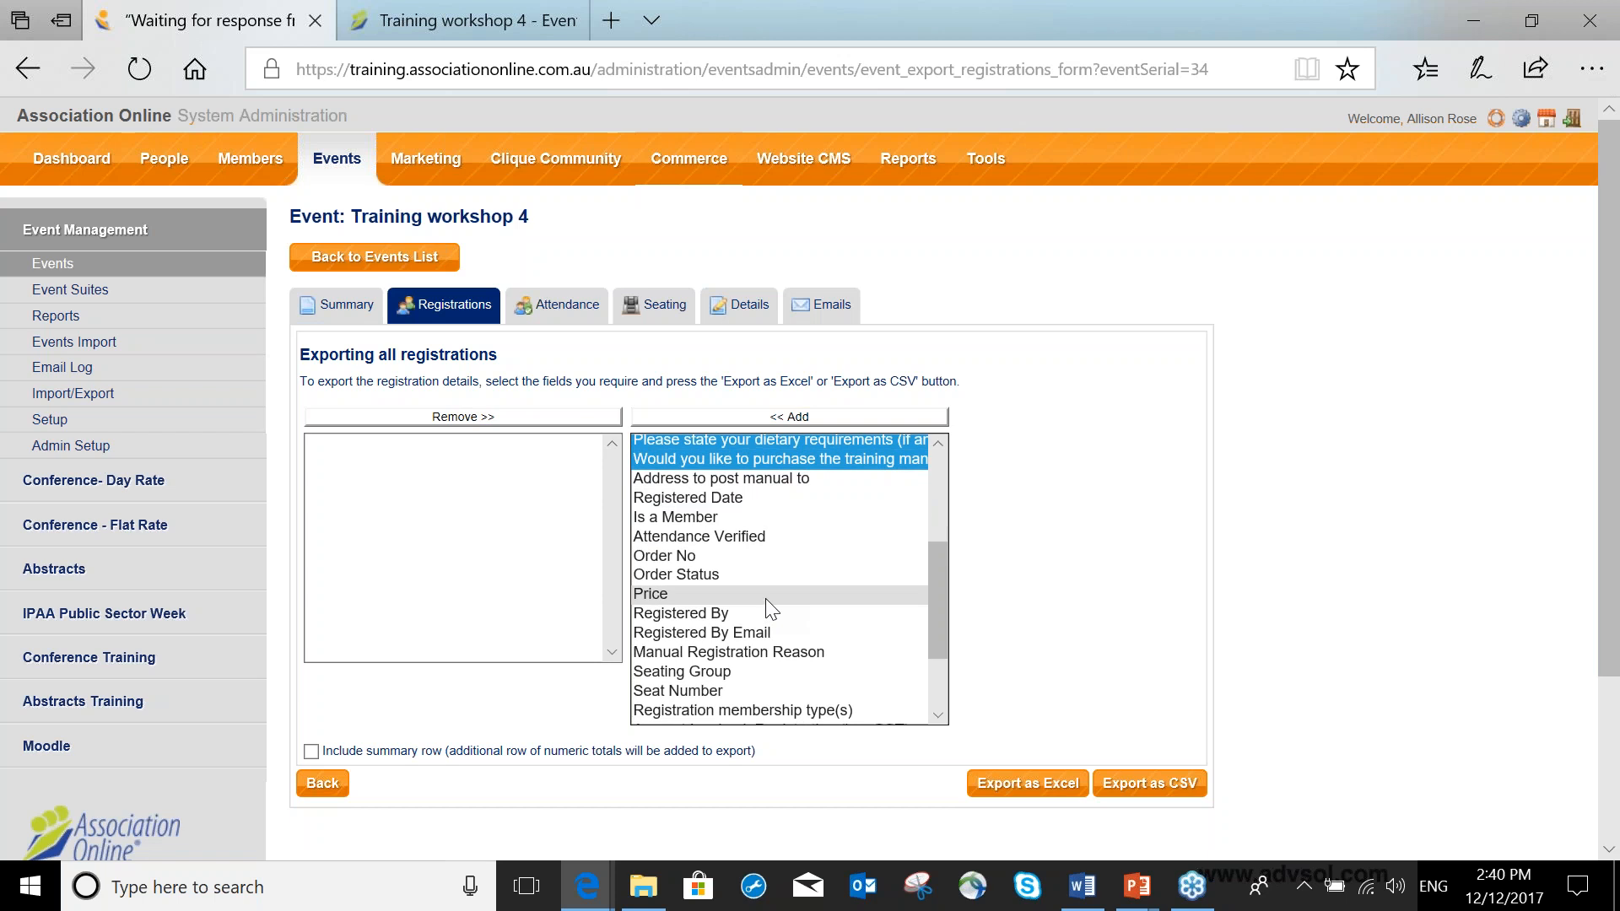
left_click(768, 599, "ctrl")
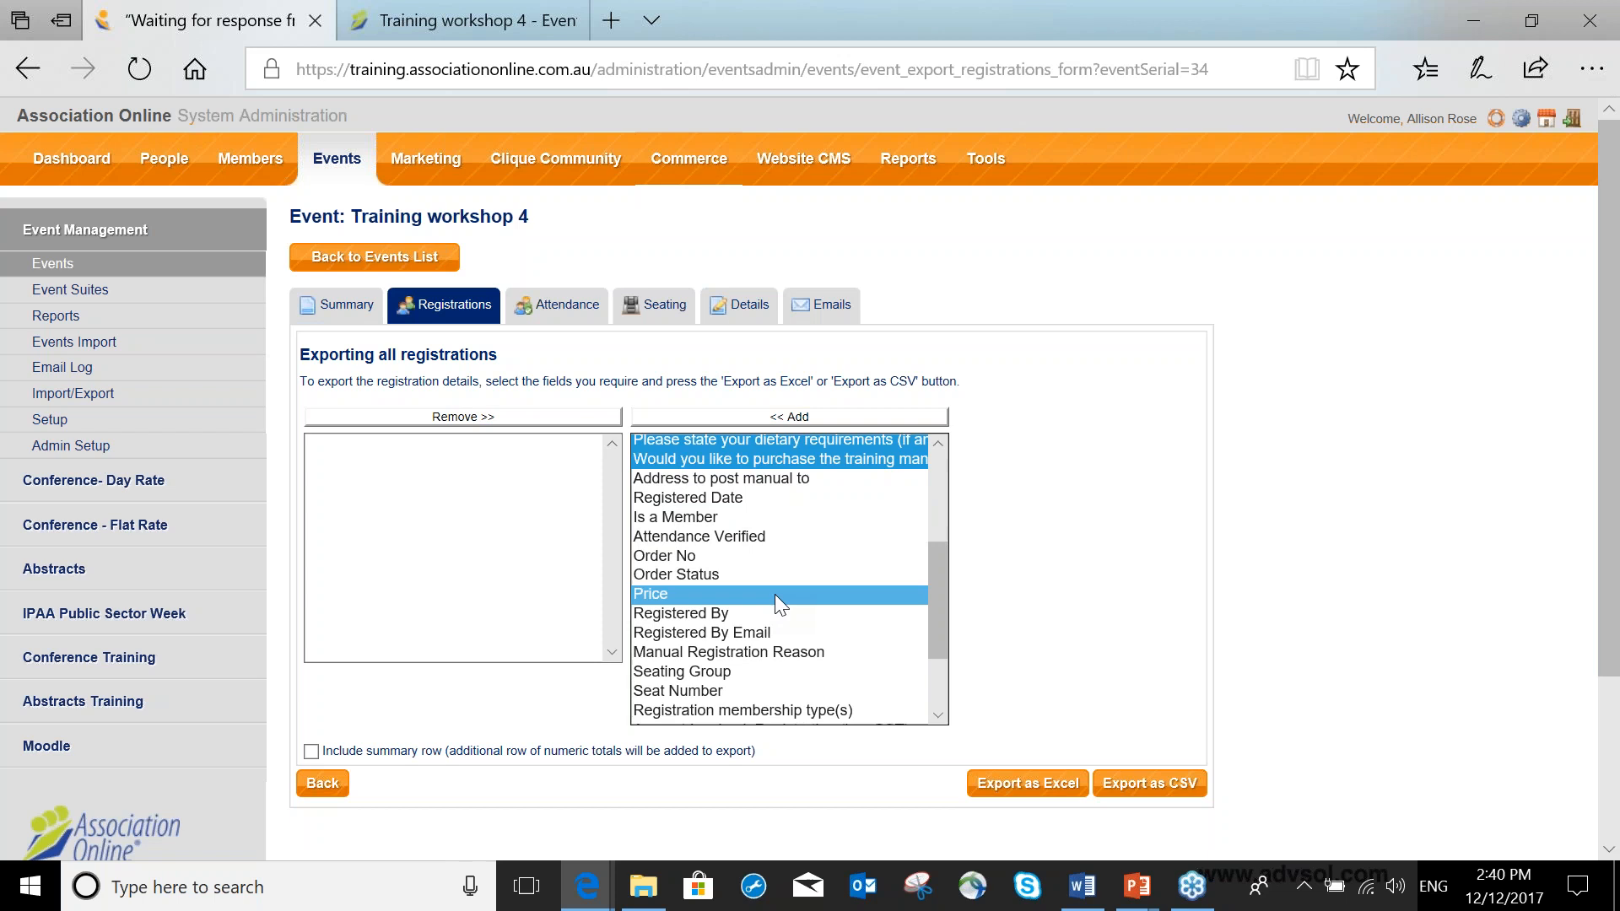
left_click(692, 675, "ctrl")
left_click(696, 687, "ctrl")
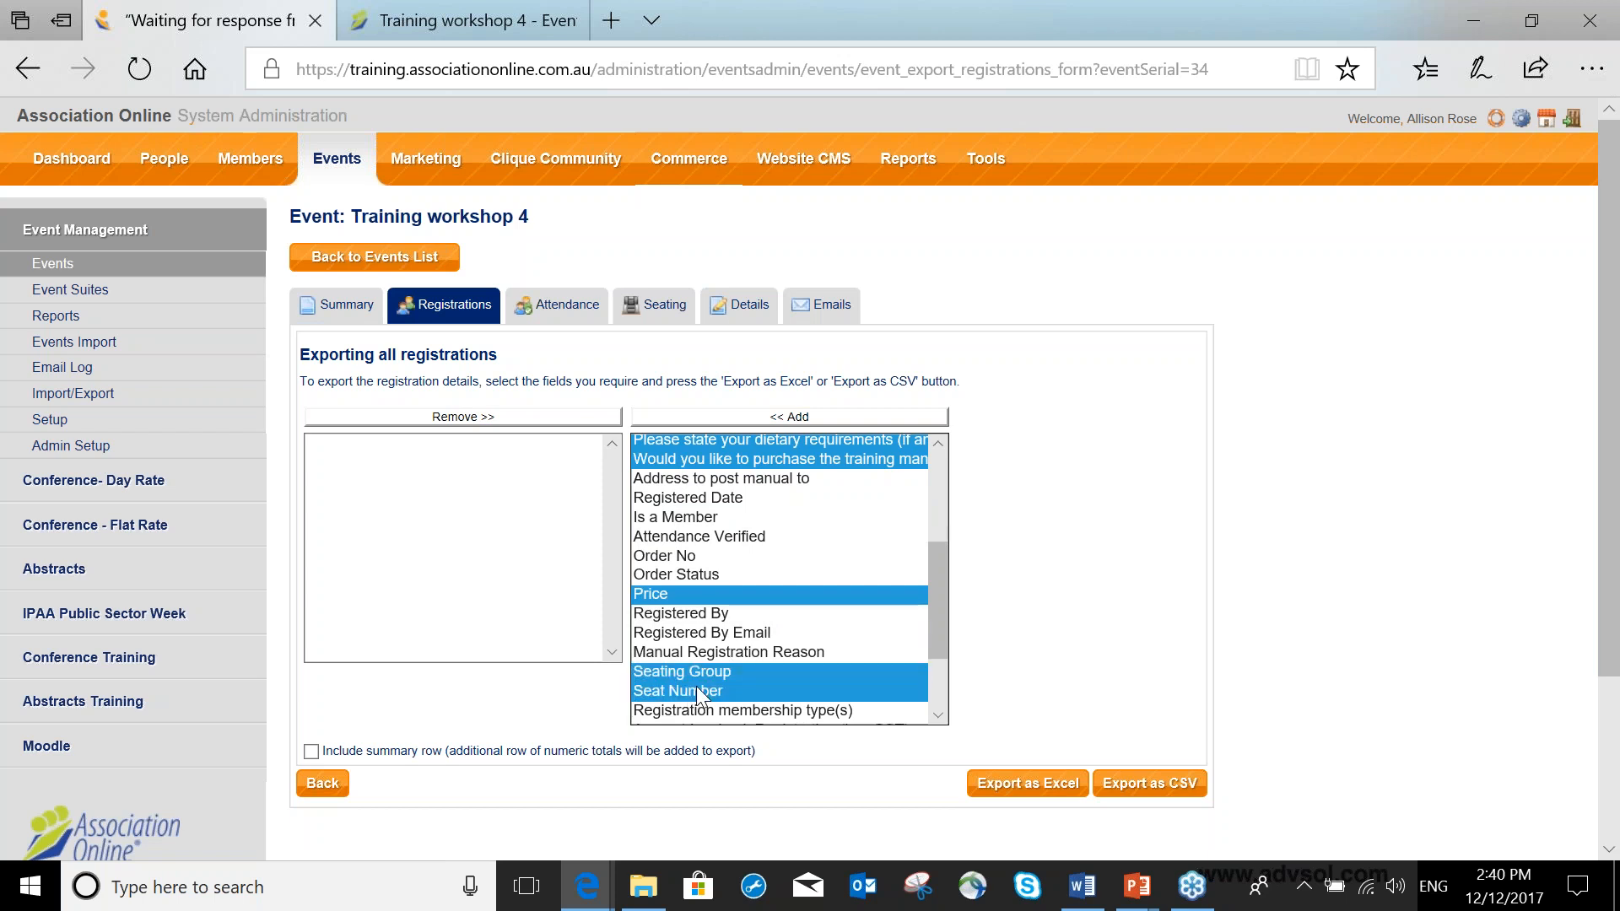
left_click(707, 651, "ctrl")
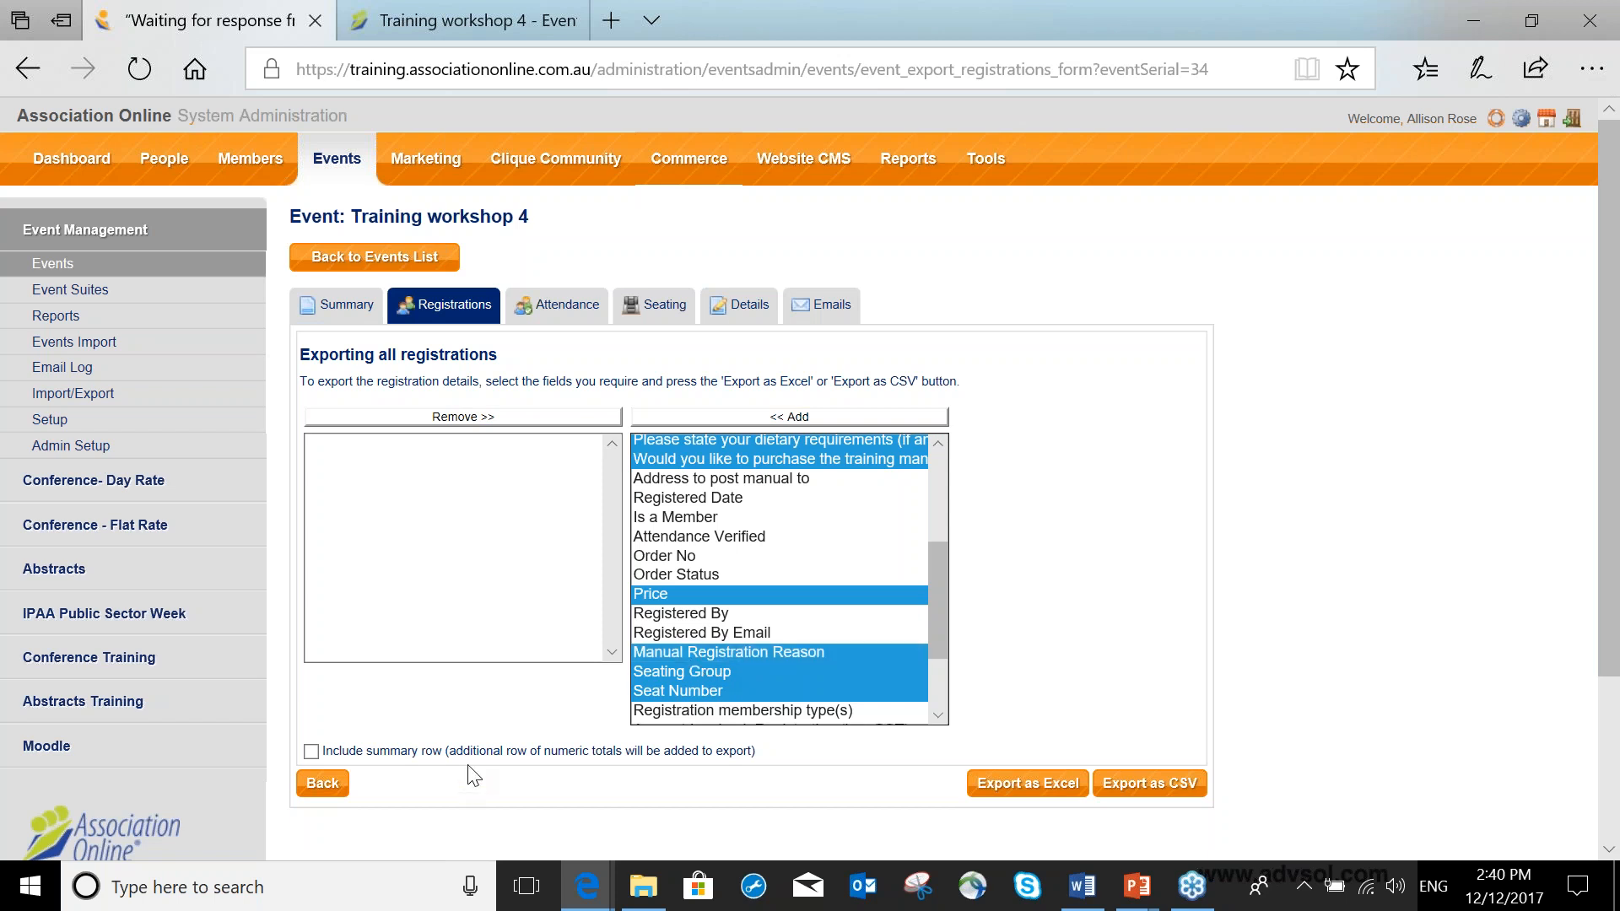
Turn on the include summary row option and add the selected fields to the export list.
scroll(474, 775, "down", 2)
left_click(311, 637)
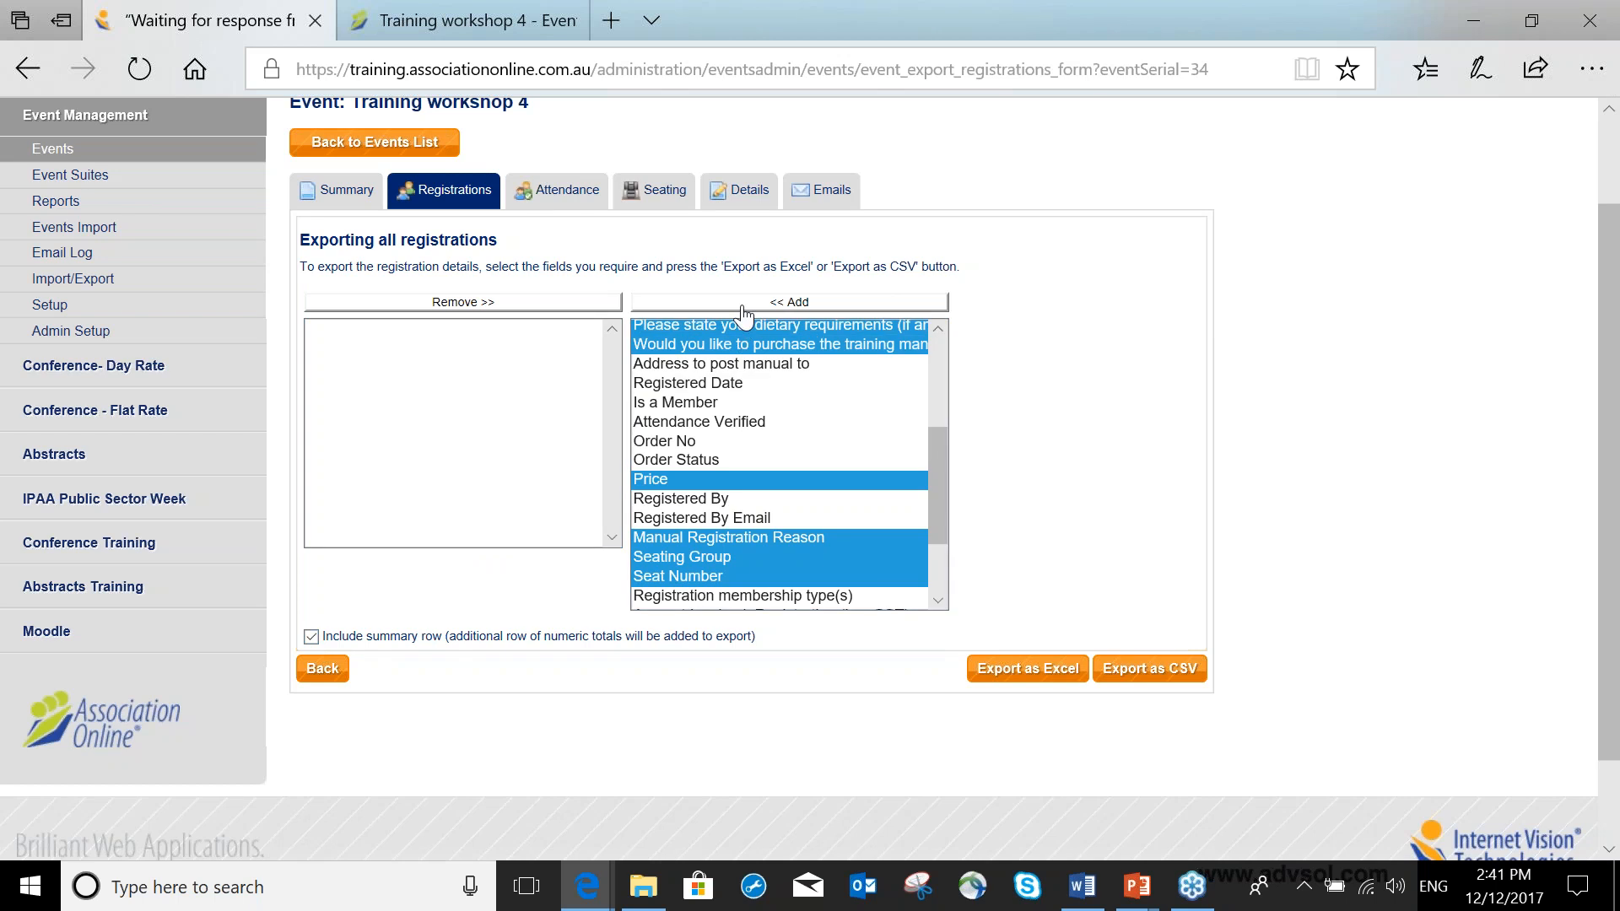
left_click(798, 303)
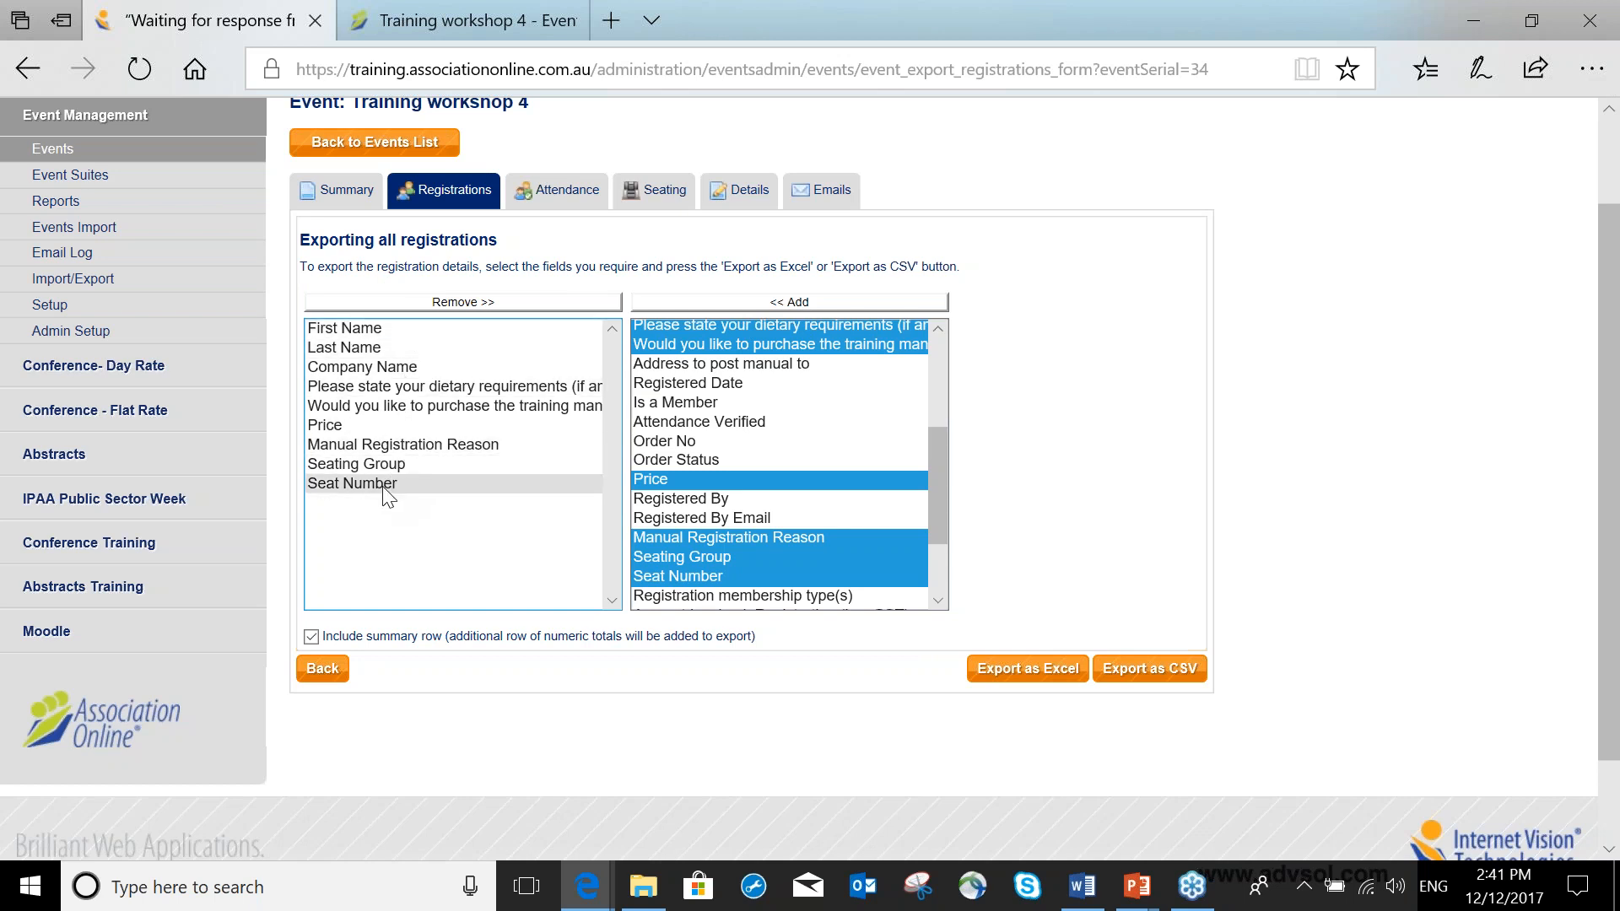
Export the registrations as an Excel file and open the downloaded spreadsheet.
left_click(1036, 679)
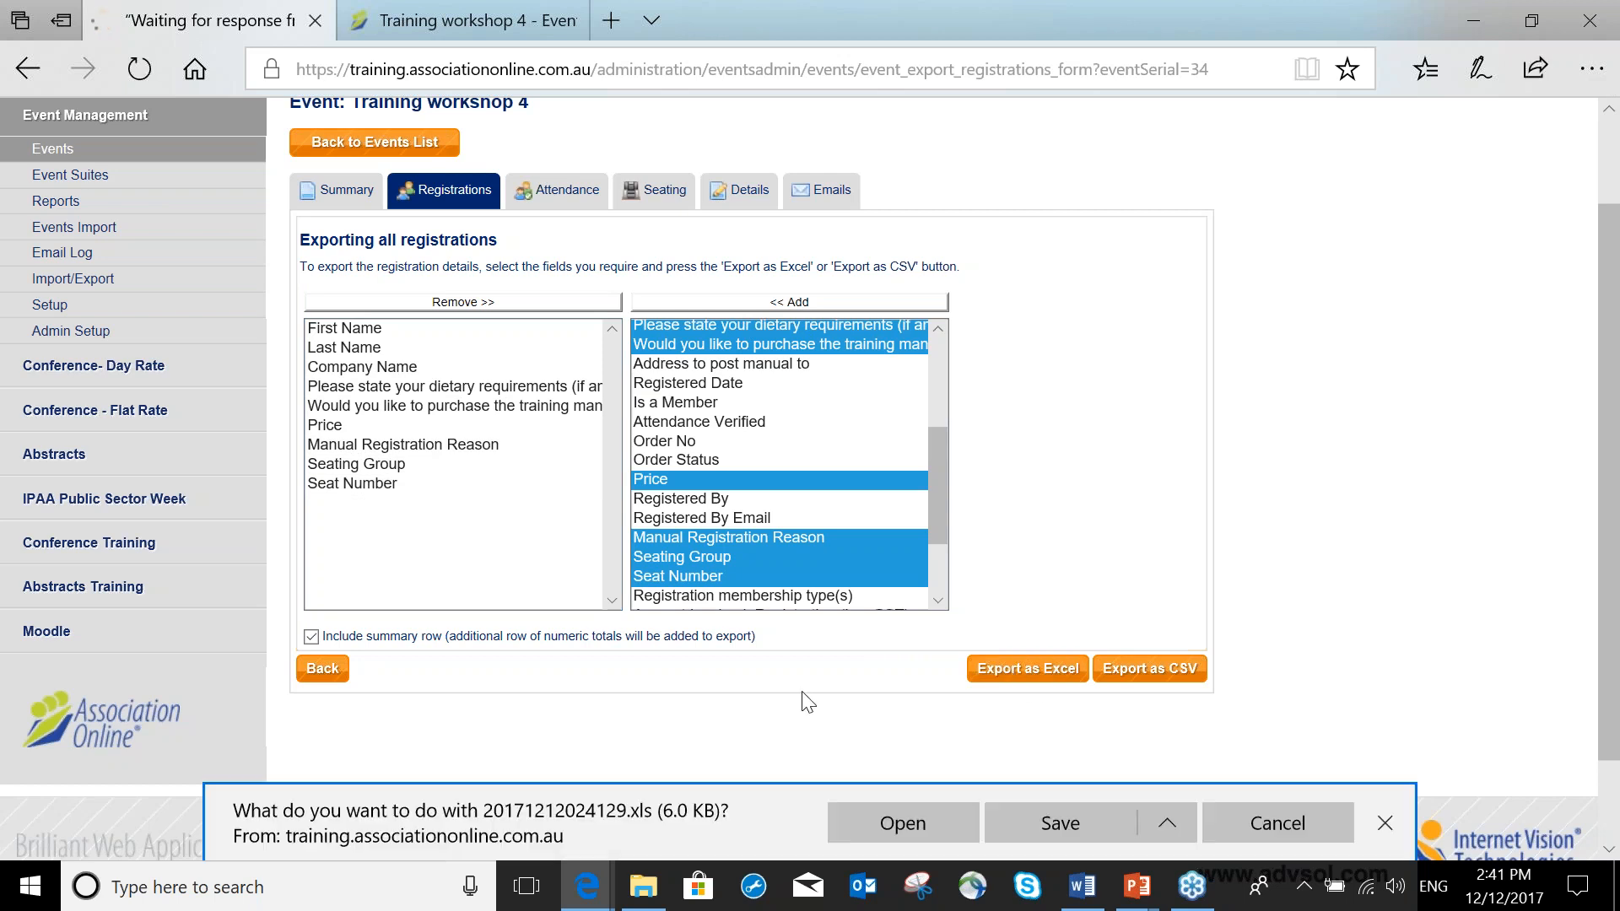
left_click(955, 823)
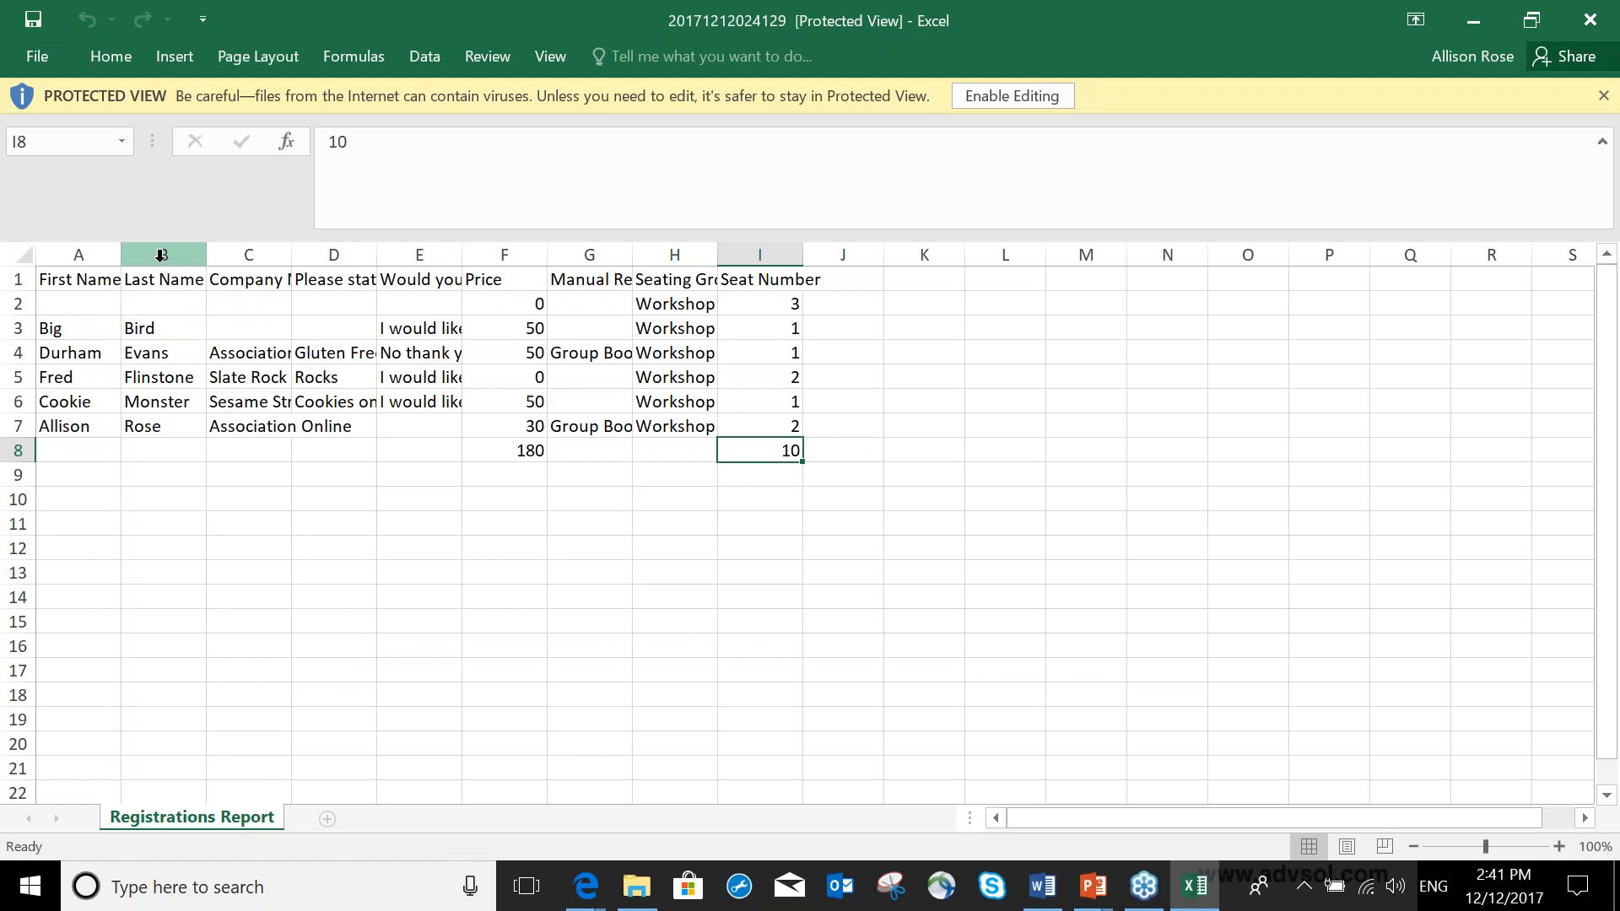
Widen the spreadsheet's columns so the exported headings and registrant entries can be read.
left_click_drag(206, 247, 334, 253)
left_click_drag(420, 254, 622, 253)
mouse_move(806, 276)
left_mouse_down()
mouse_move(806, 257)
mouse_move(825, 257)
left_mouse_up()
left_click_drag(642, 328, 694, 426)
left_click_drag(825, 253, 968, 253)
left_click(931, 450)
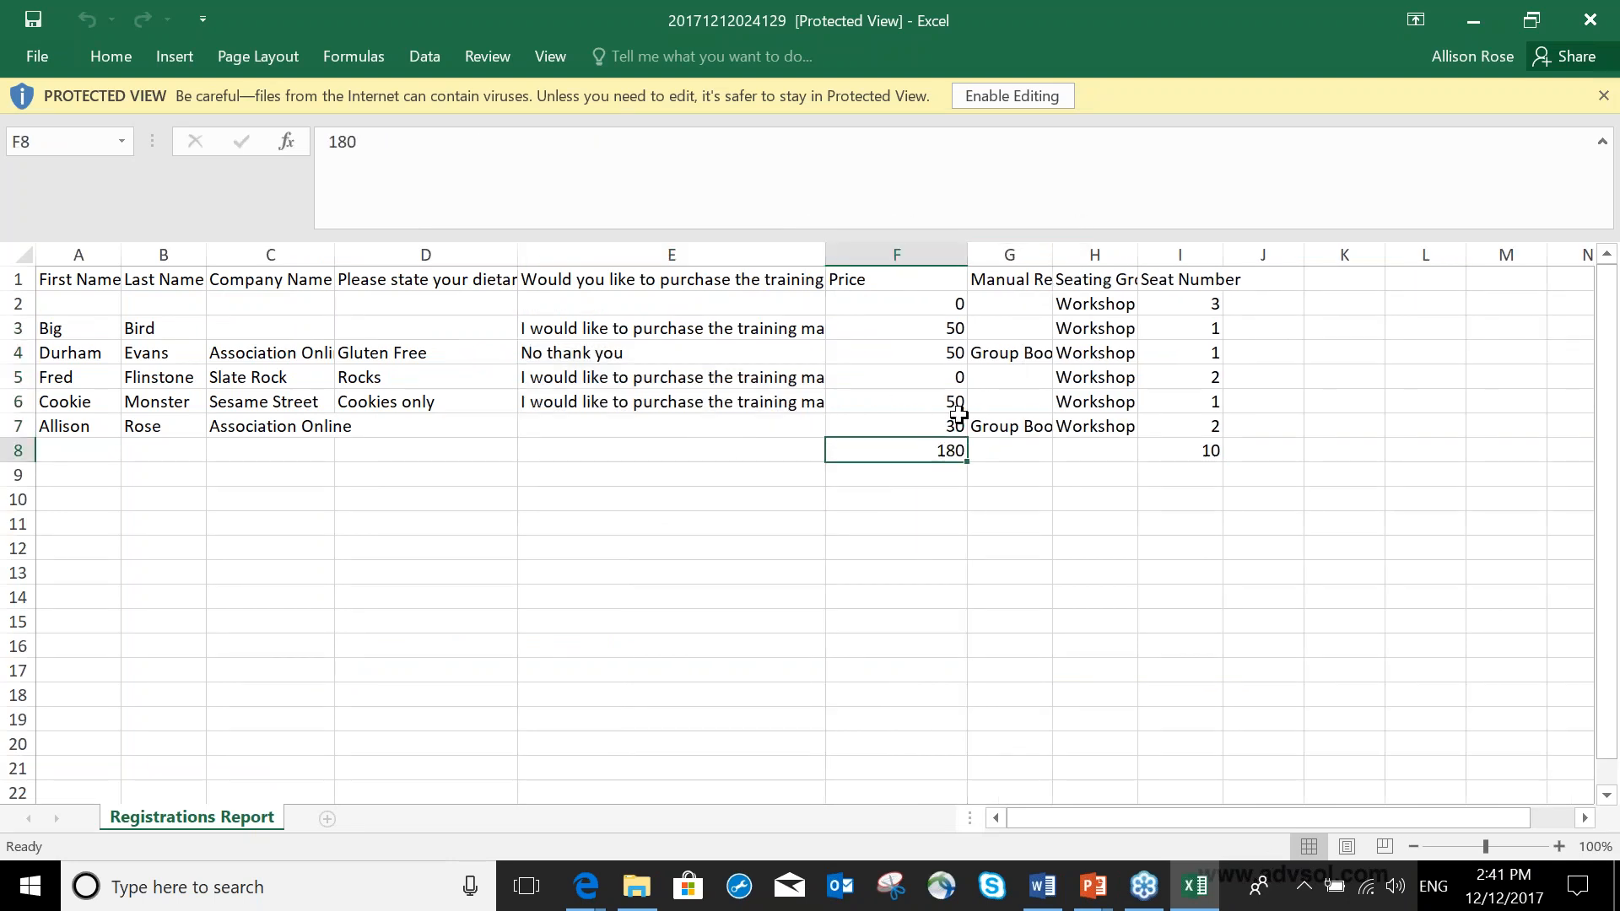
Widen the Manual Registration Reason column and select the price, total and seating group cells to review them.
left_click_drag(933, 300, 943, 430)
left_click(947, 450)
left_click_drag(1052, 254, 1344, 254)
left_click_drag(1381, 325, 1388, 402)
left_click_drag(1308, 325, 1295, 409)
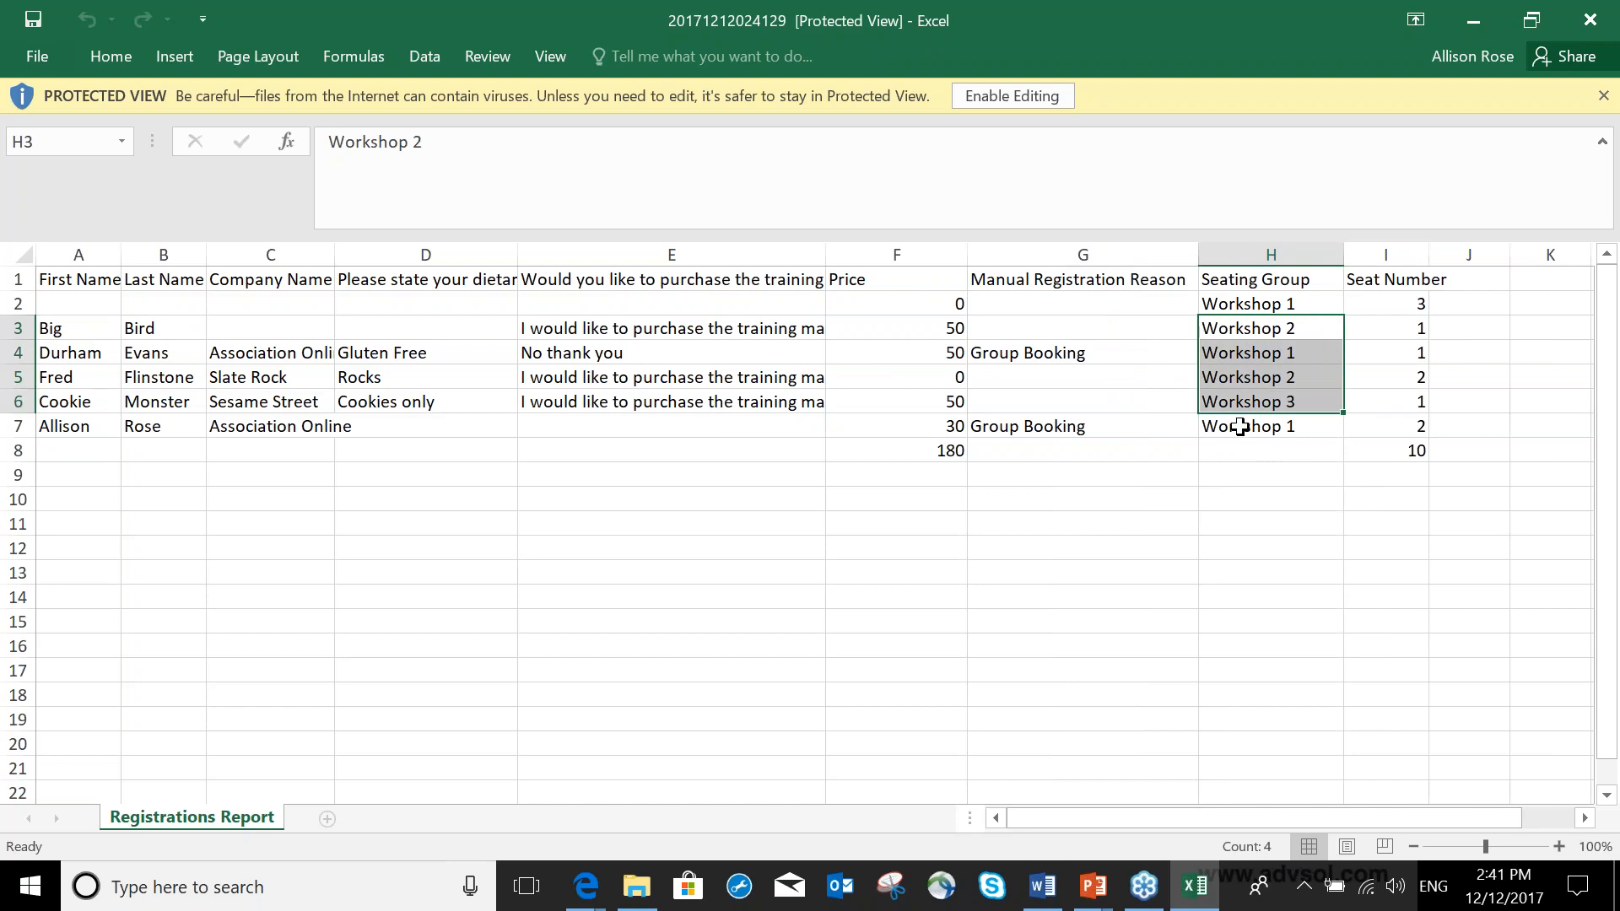
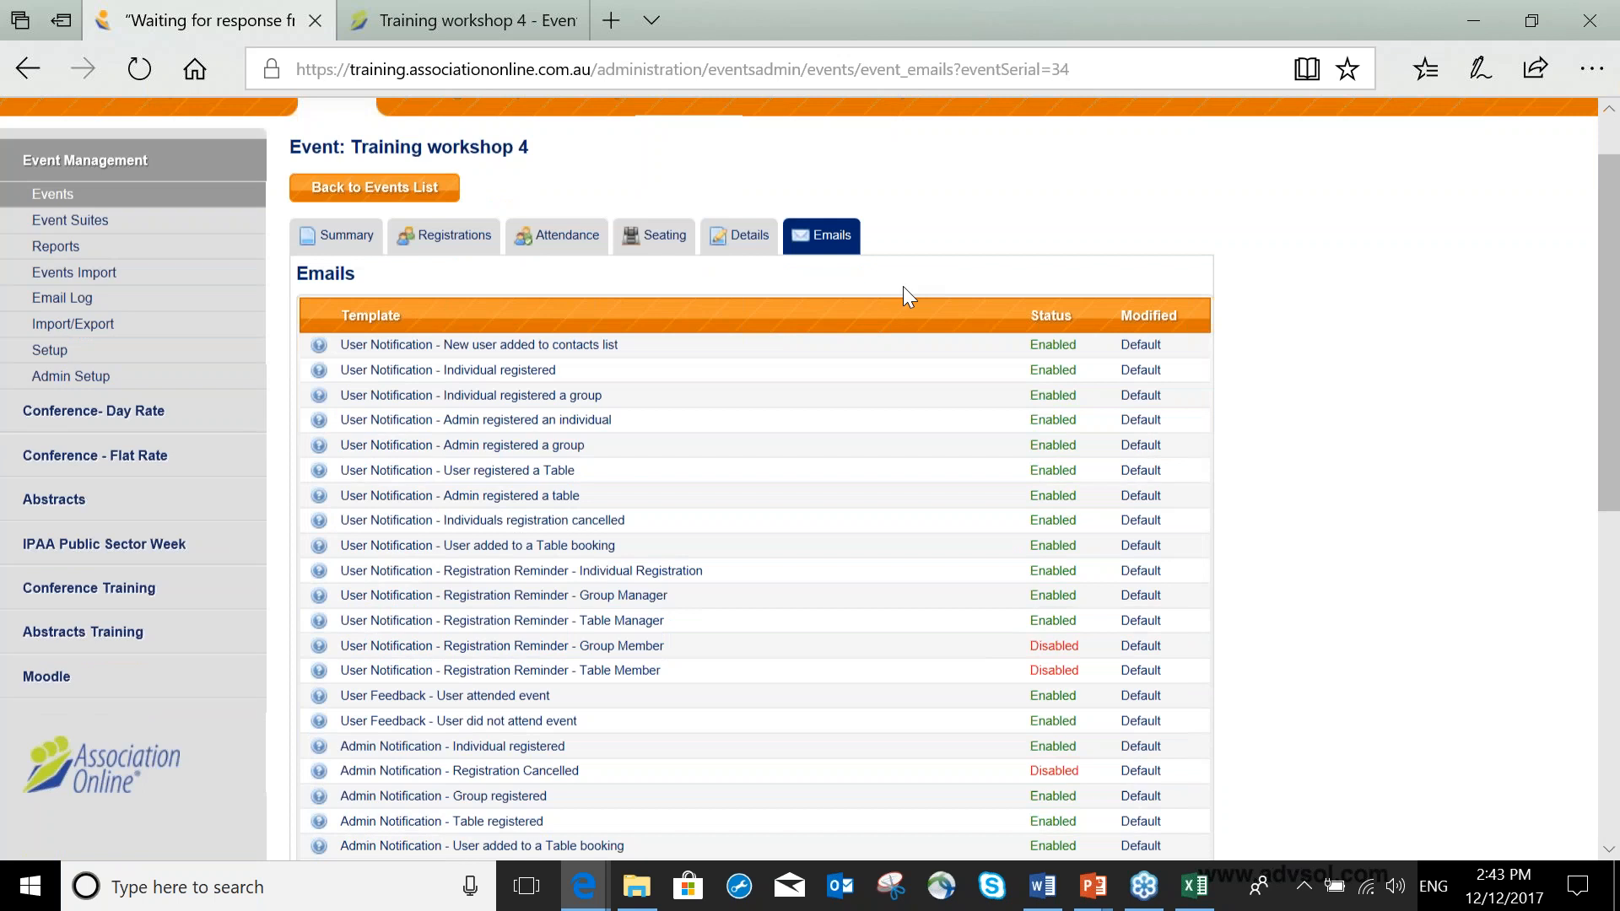
scroll(726, 242, "down", 1)
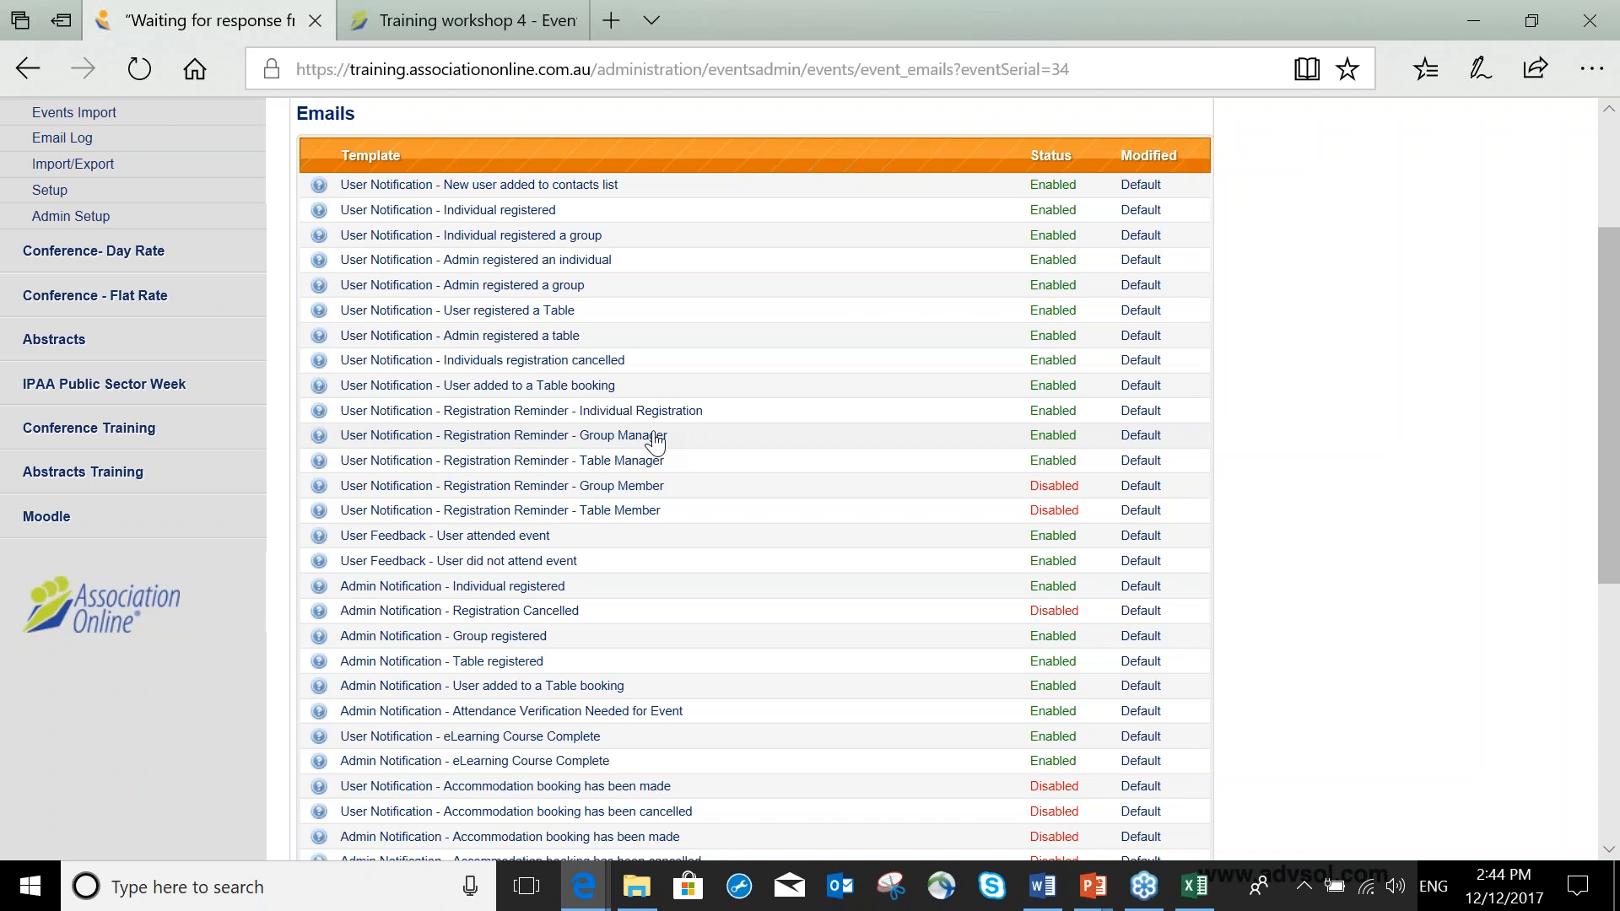
Send the registration reminder emails for Training workshop 4.
scroll(656, 440, "down", 5)
left_click_drag(649, 462, 838, 490)
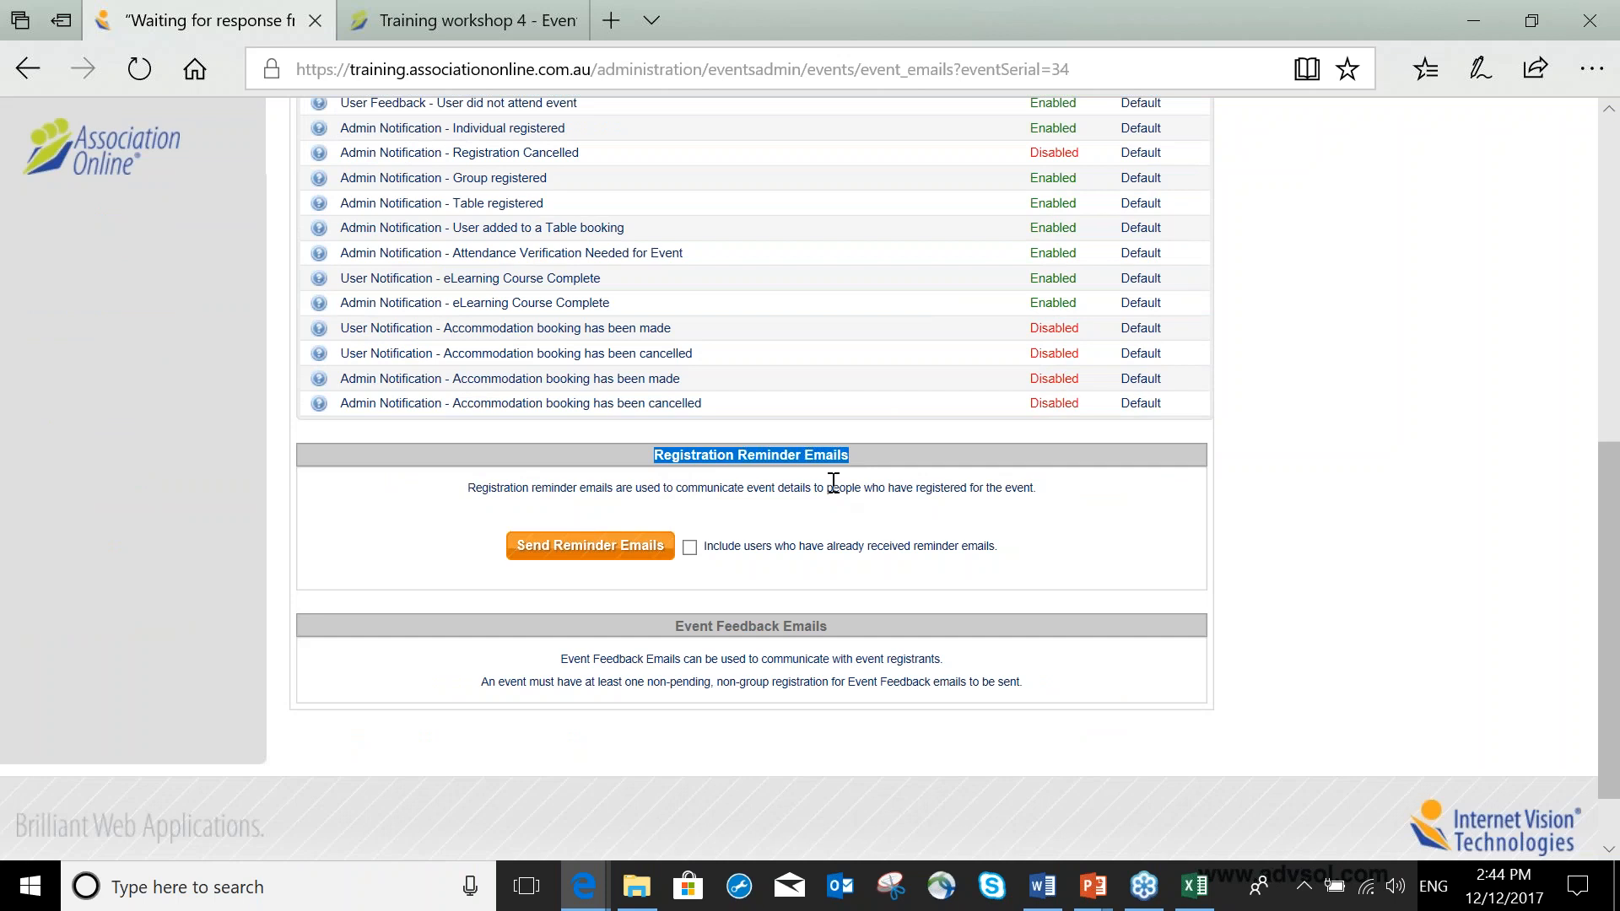
left_click(627, 557)
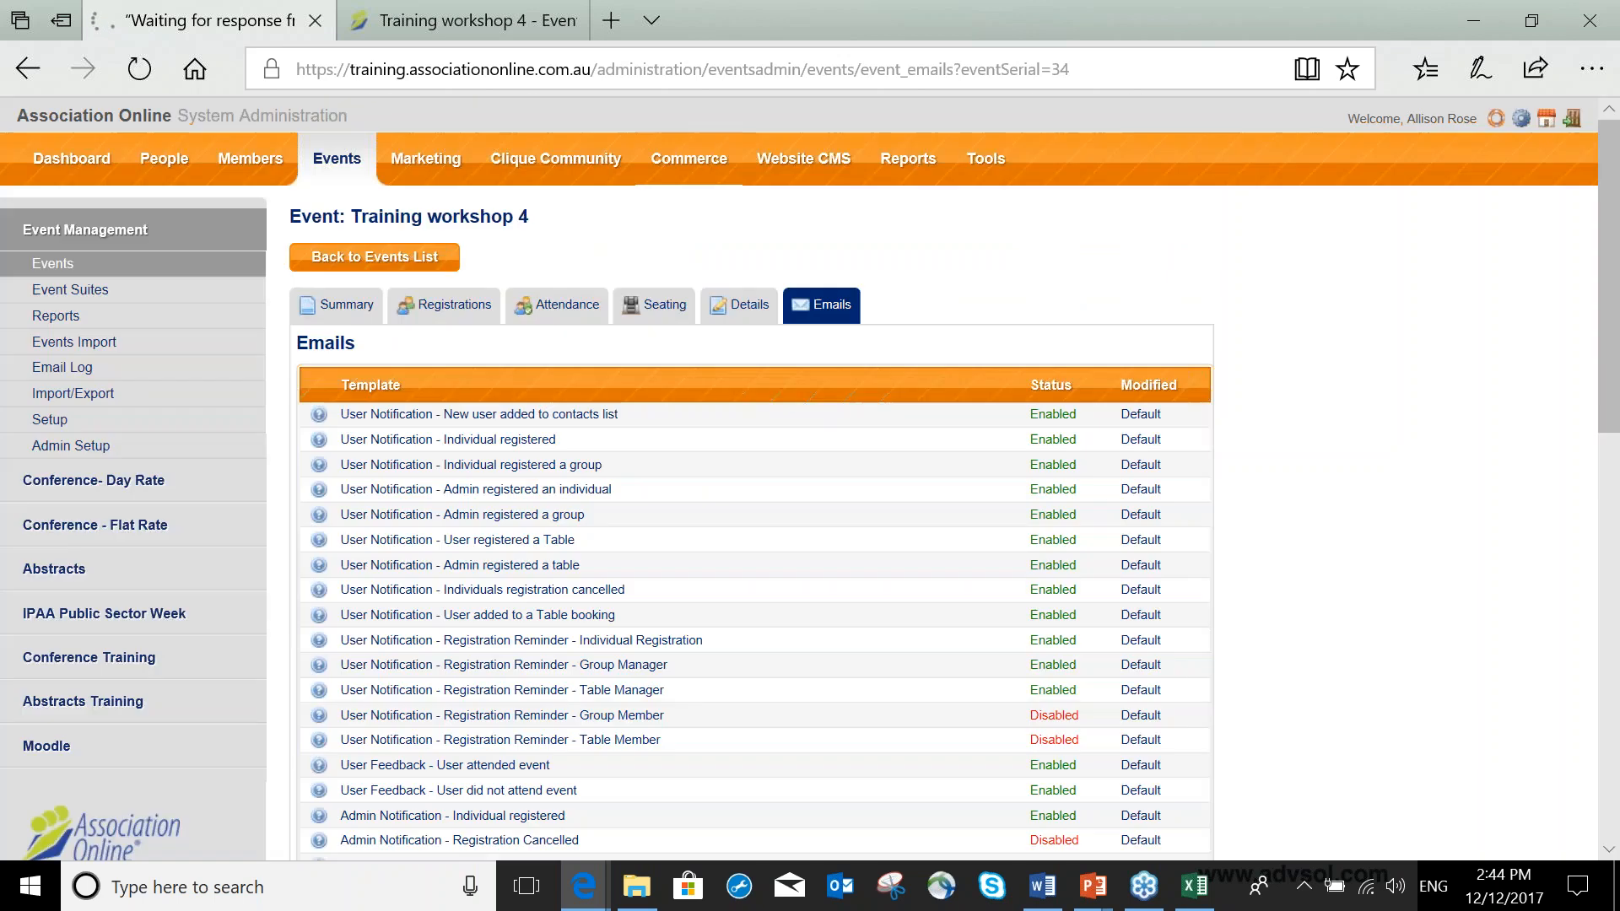
scroll(658, 510, "down", 1)
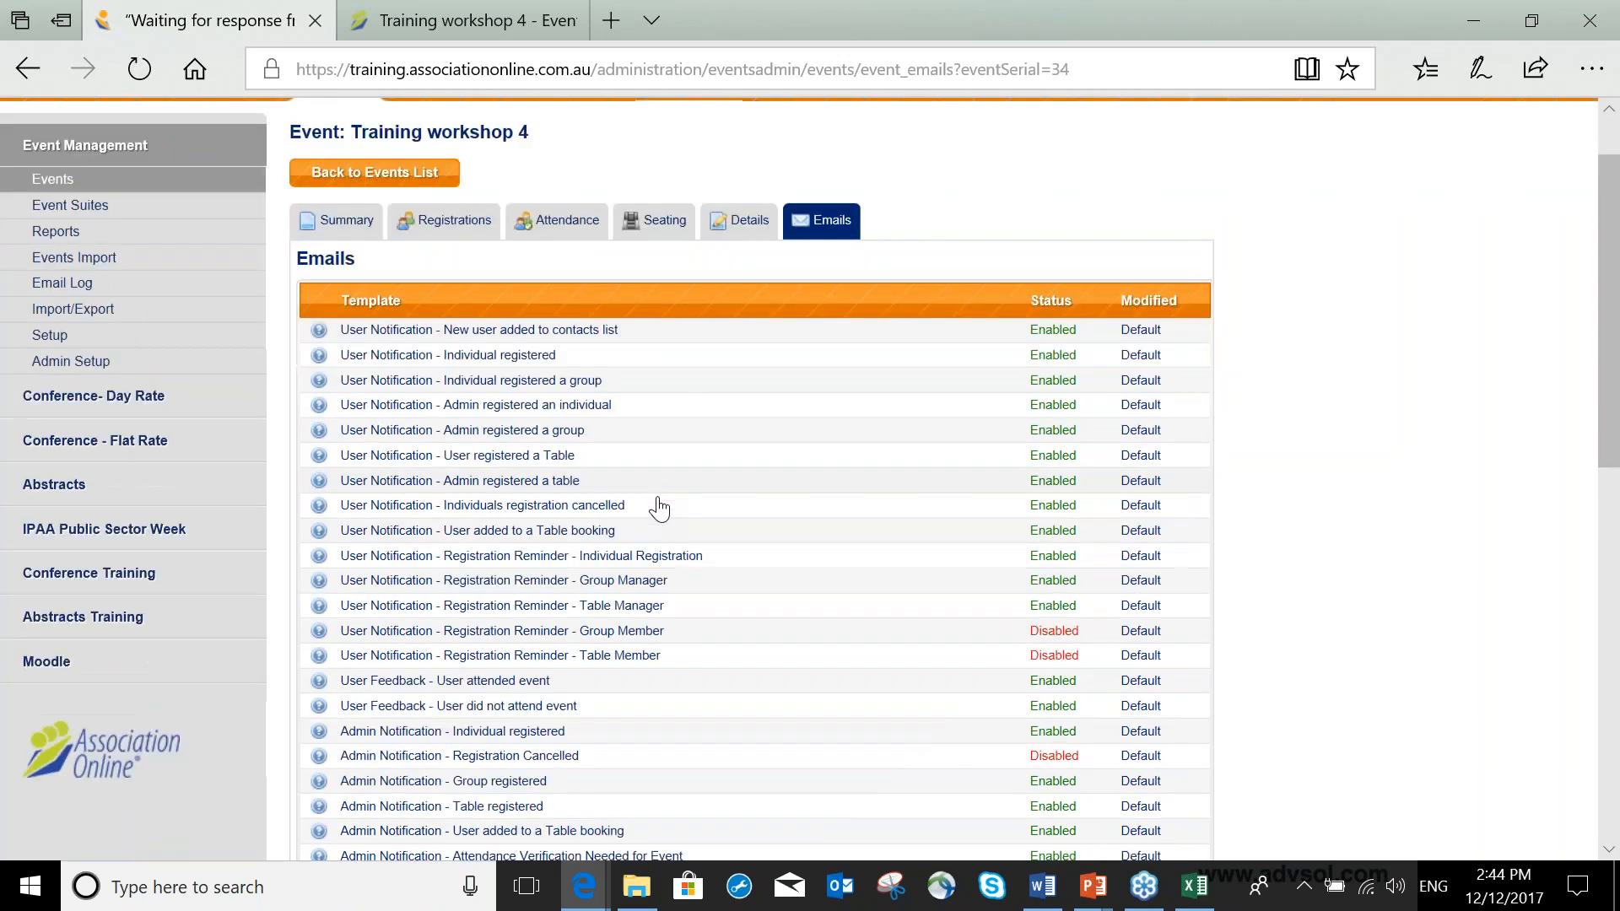
scroll(658, 509, "down", 10)
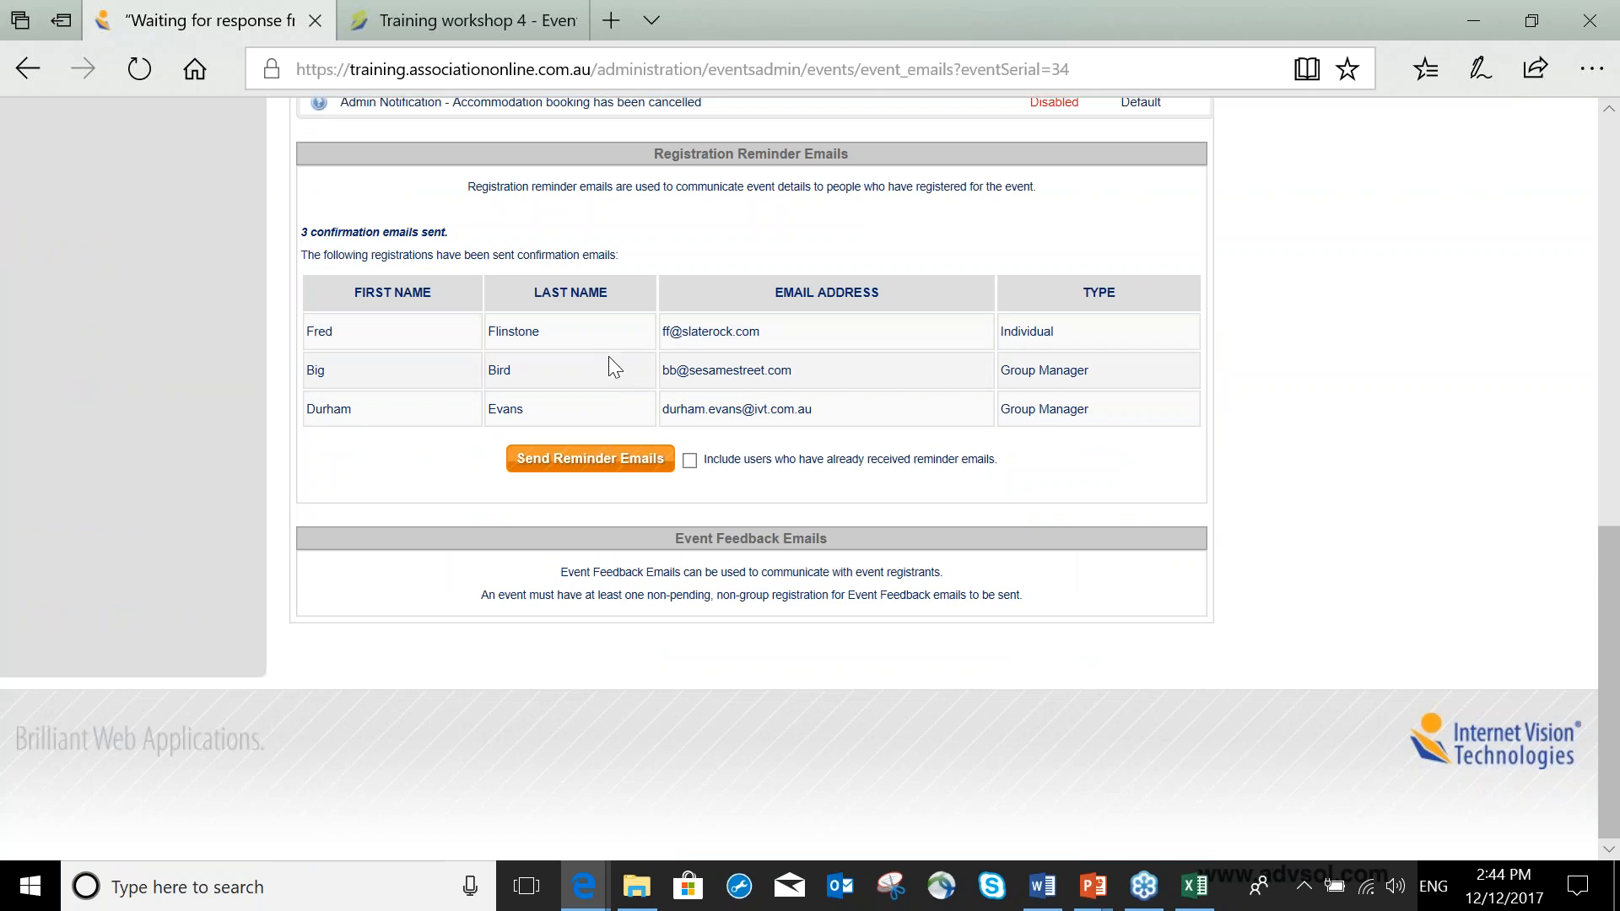
Tick and then clear the option to include users who have already received reminder emails.
scroll(604, 363, "up", 2)
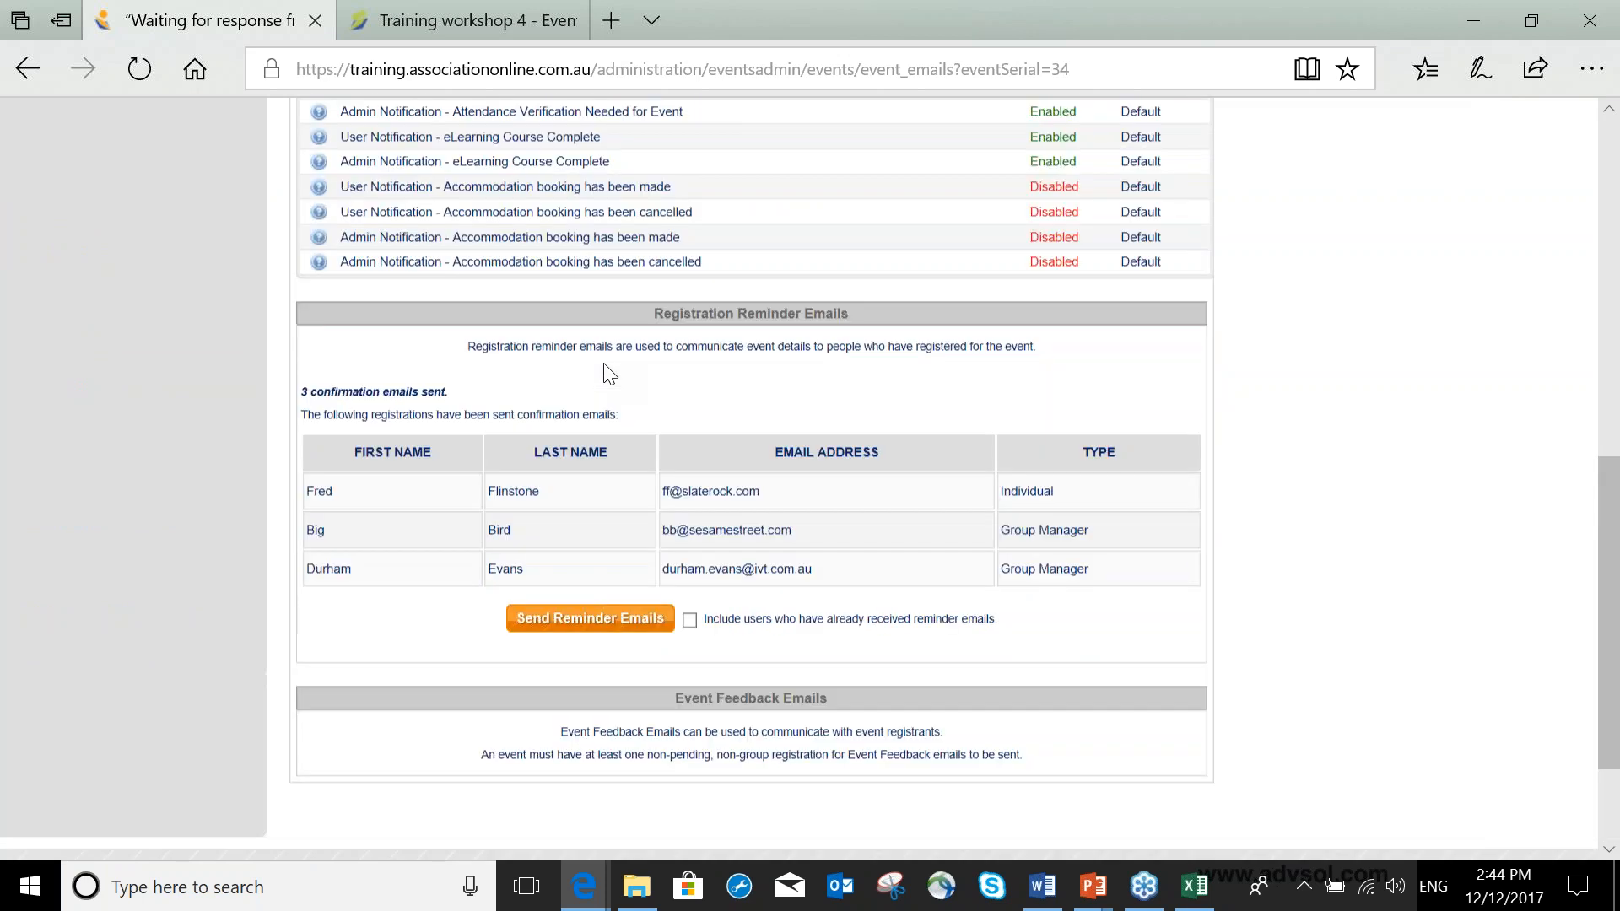
scroll(604, 363, "up", 5)
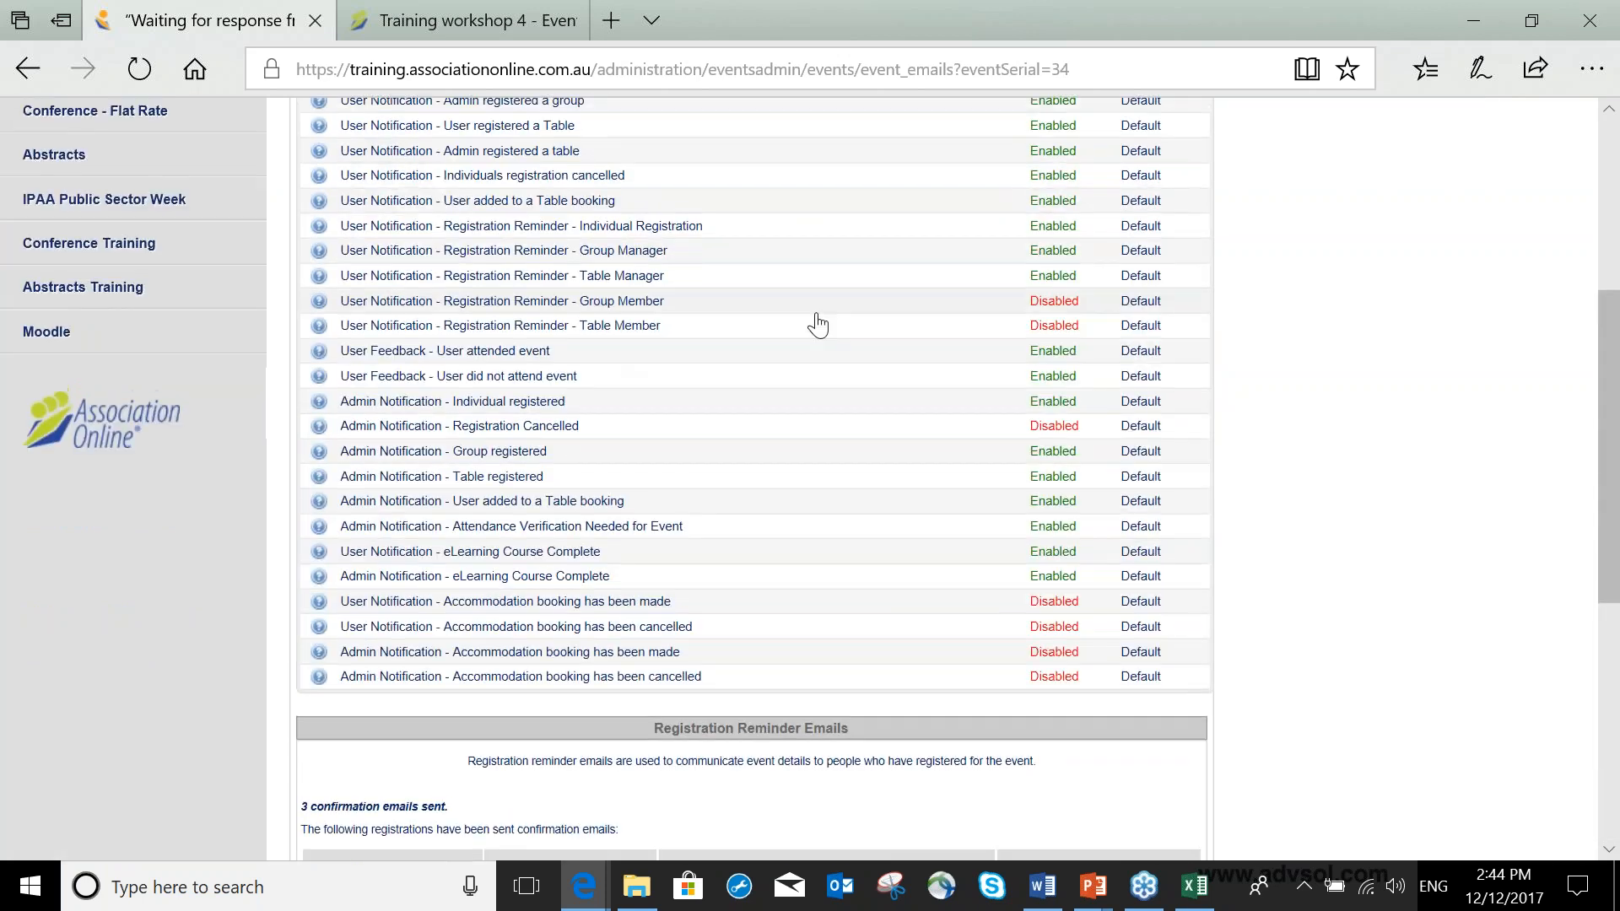
scroll(817, 325, "down", 1)
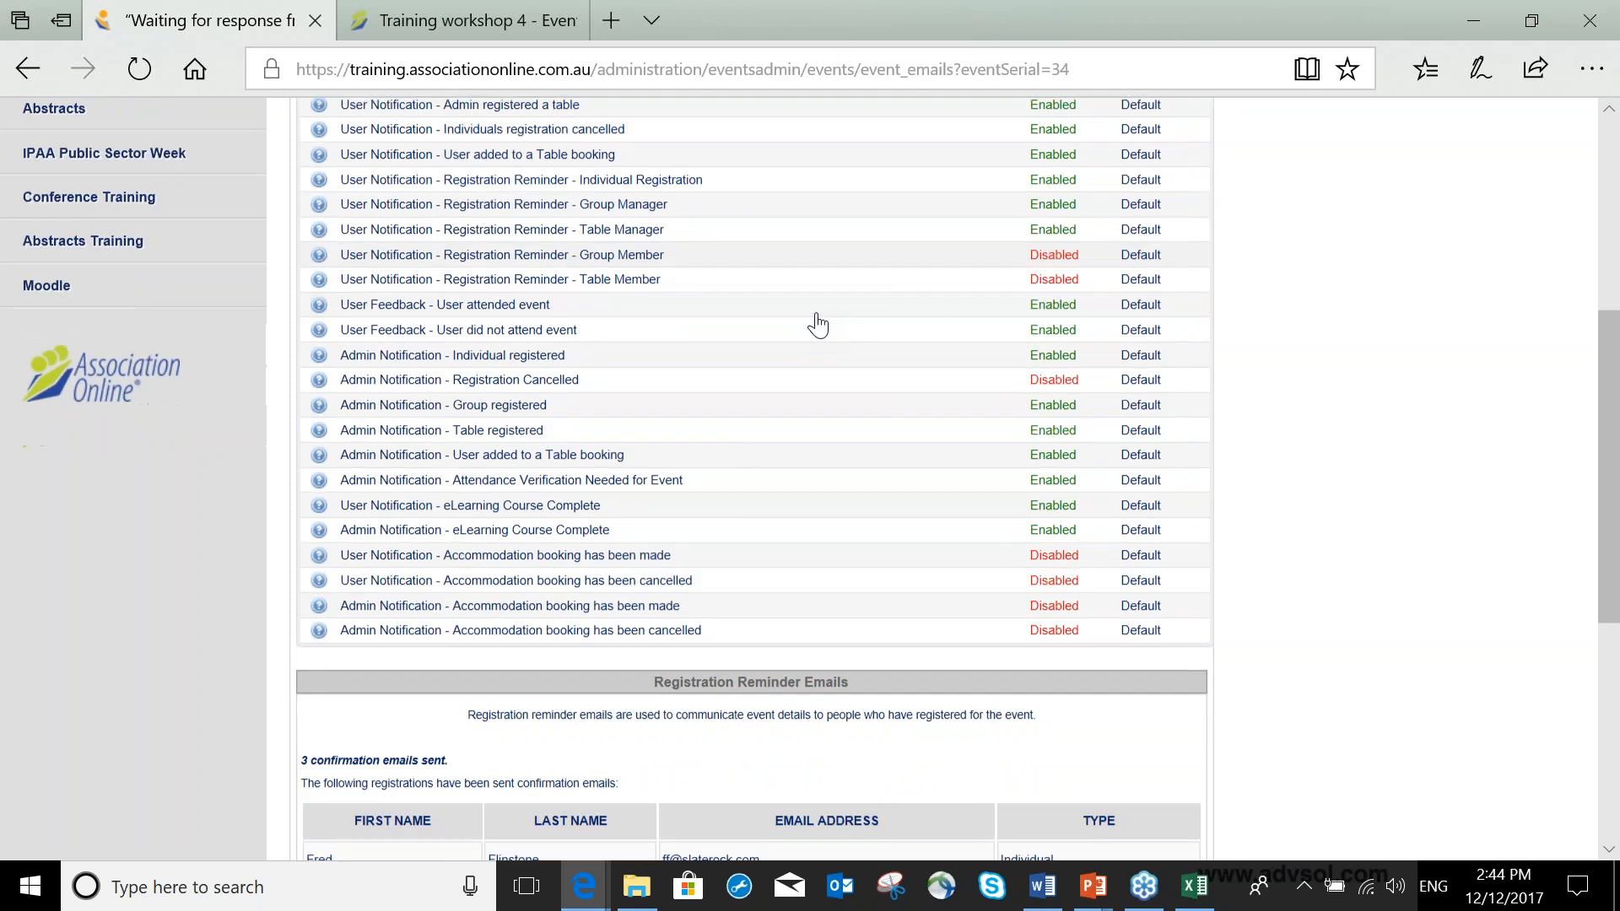
scroll(816, 325, "down", 6)
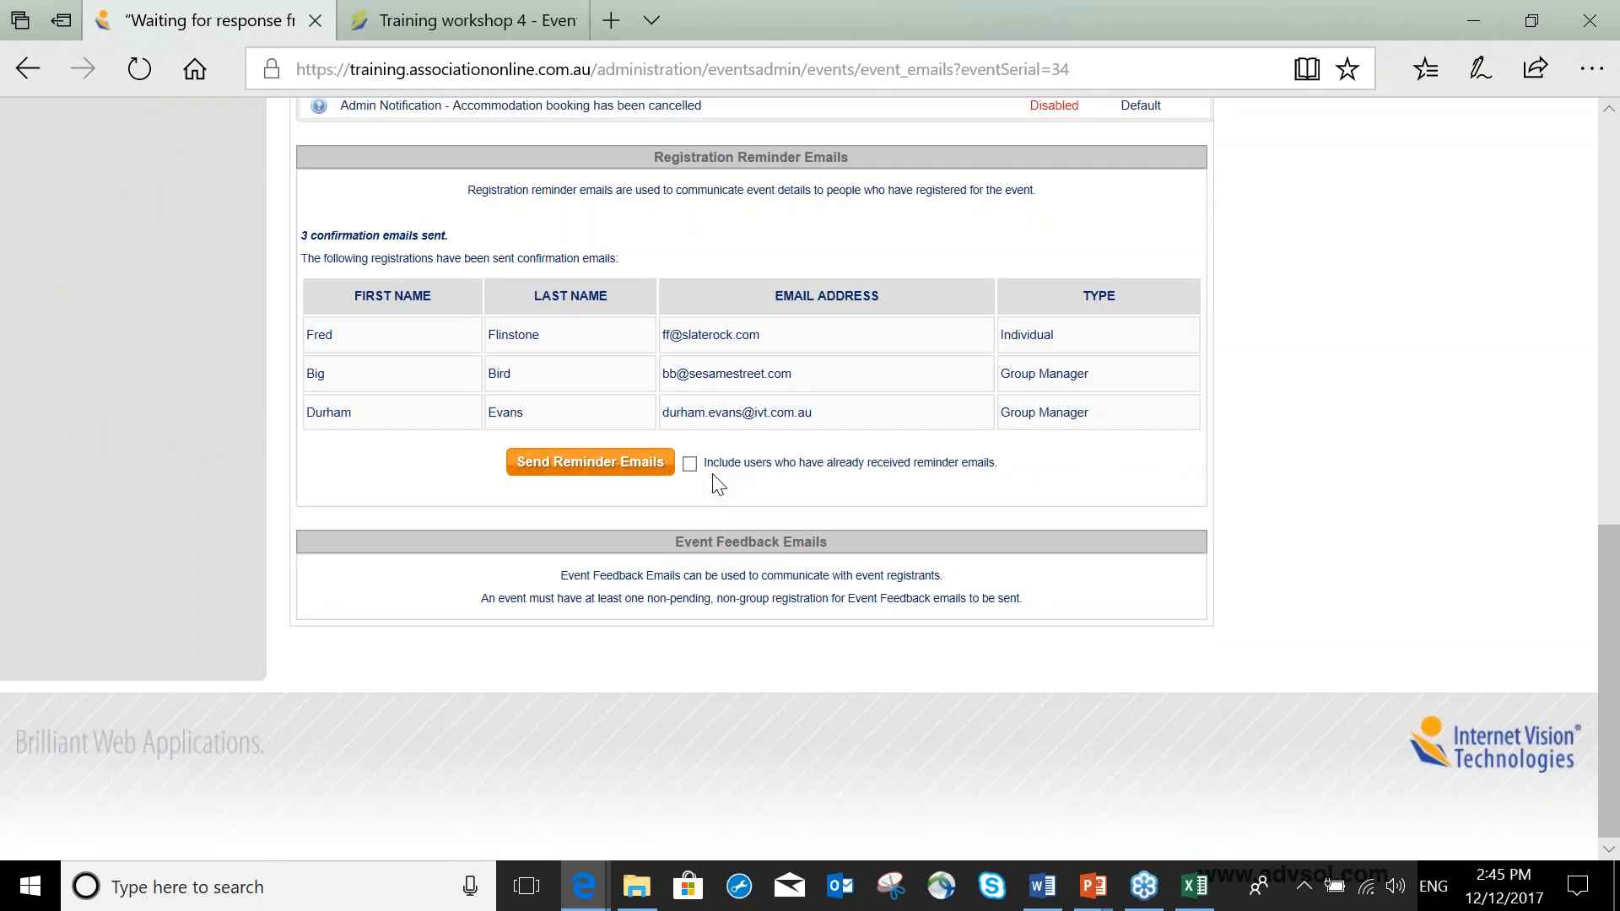
left_click(635, 466)
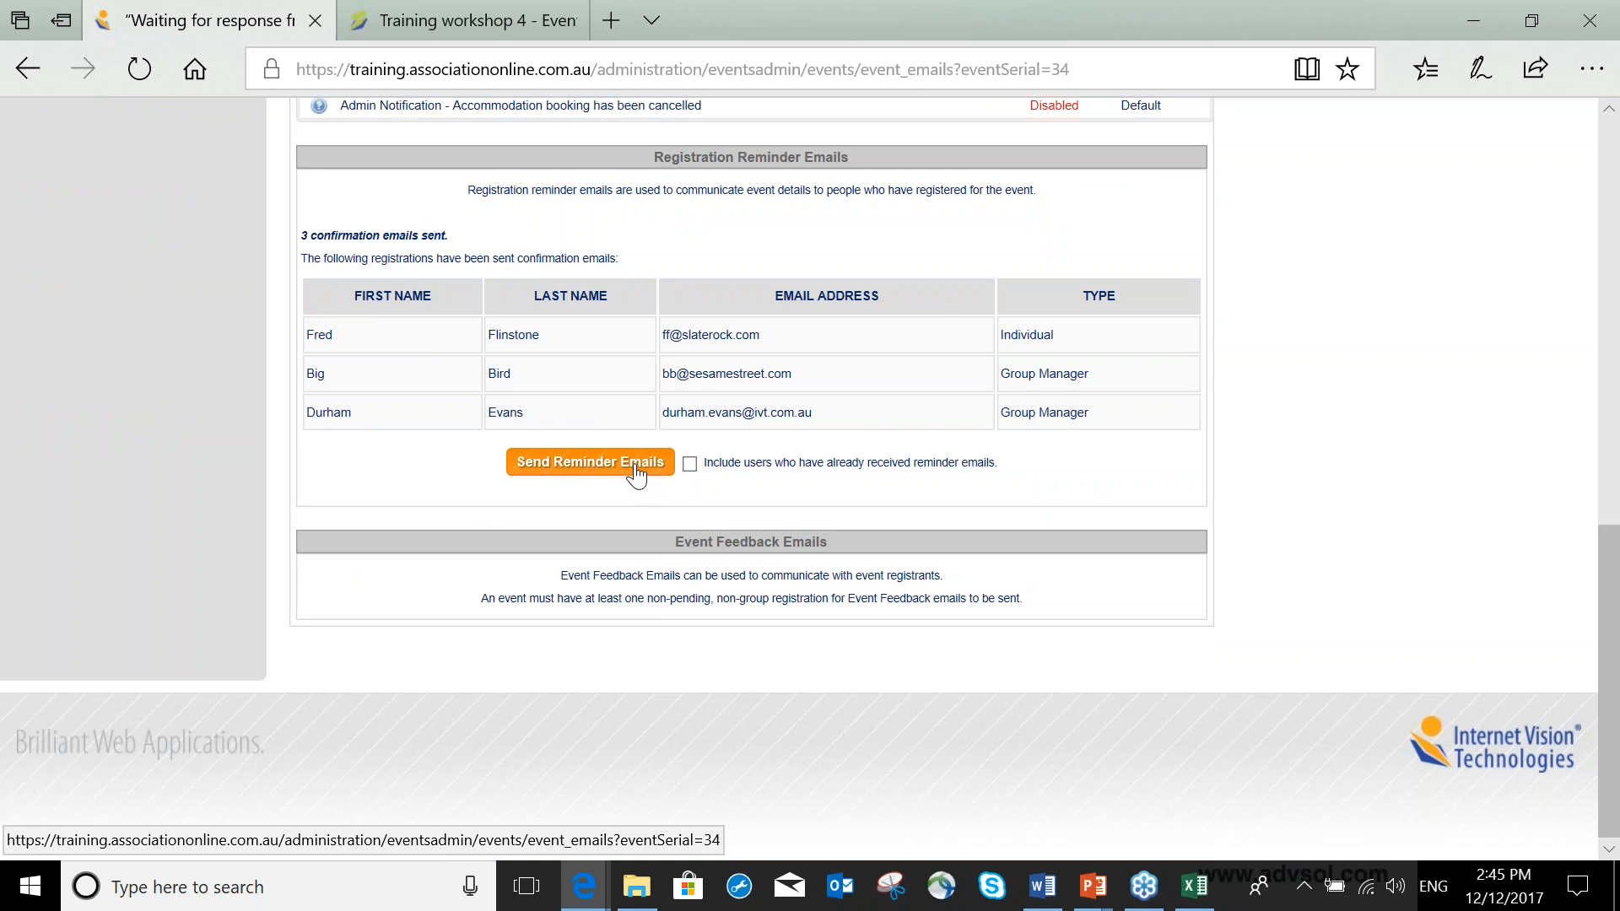
left_click(690, 464)
left_click_drag(719, 463, 992, 503)
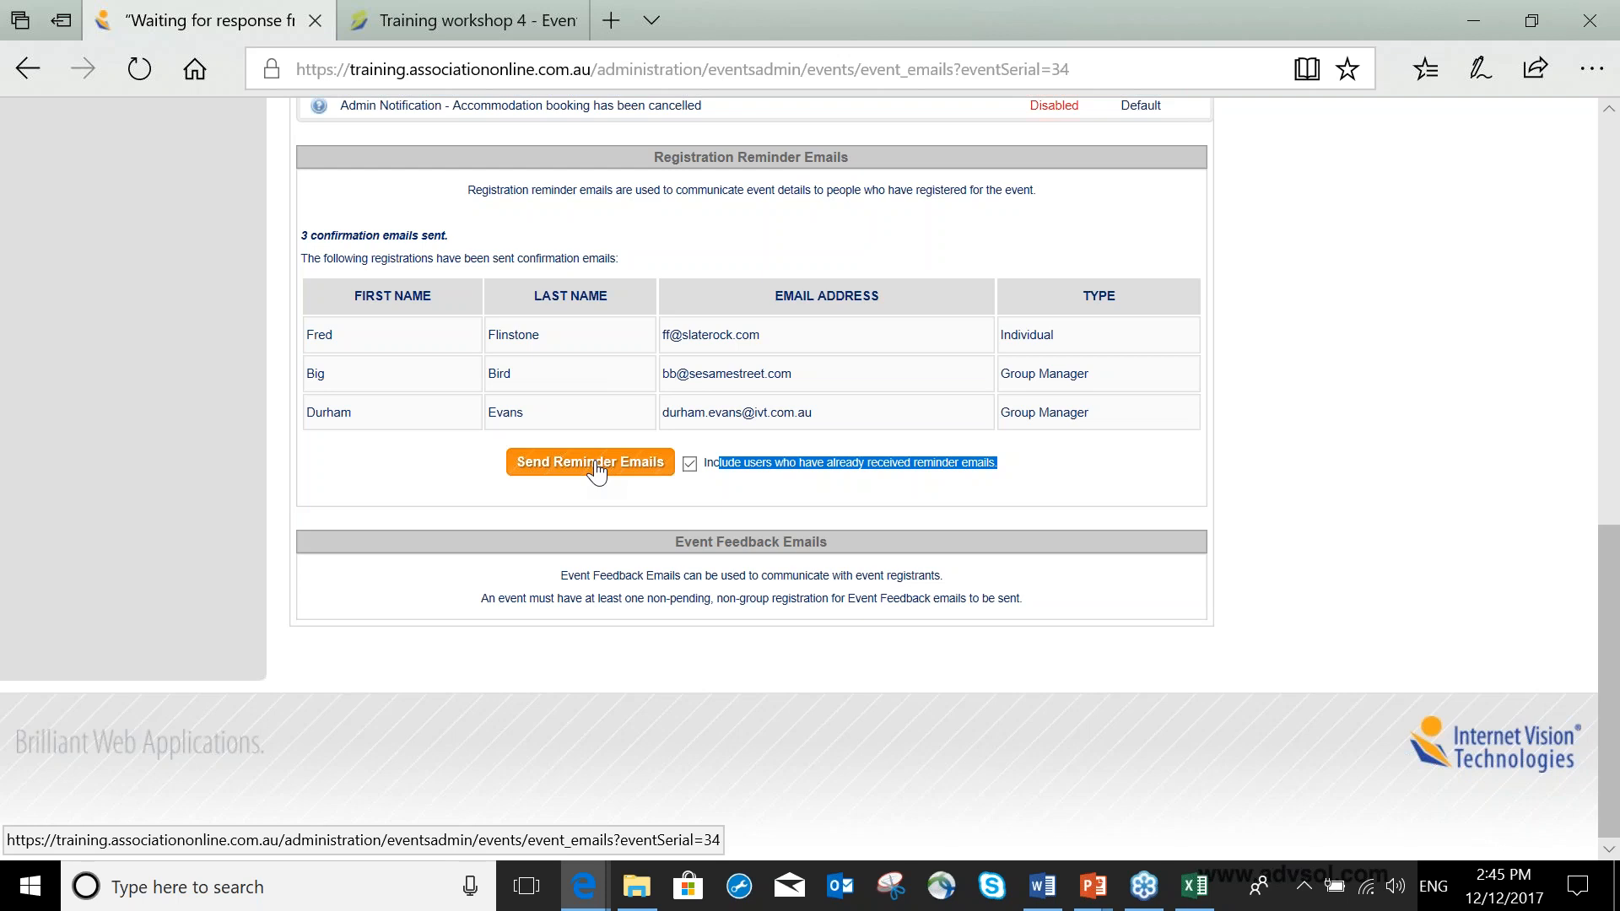
left_click(689, 463)
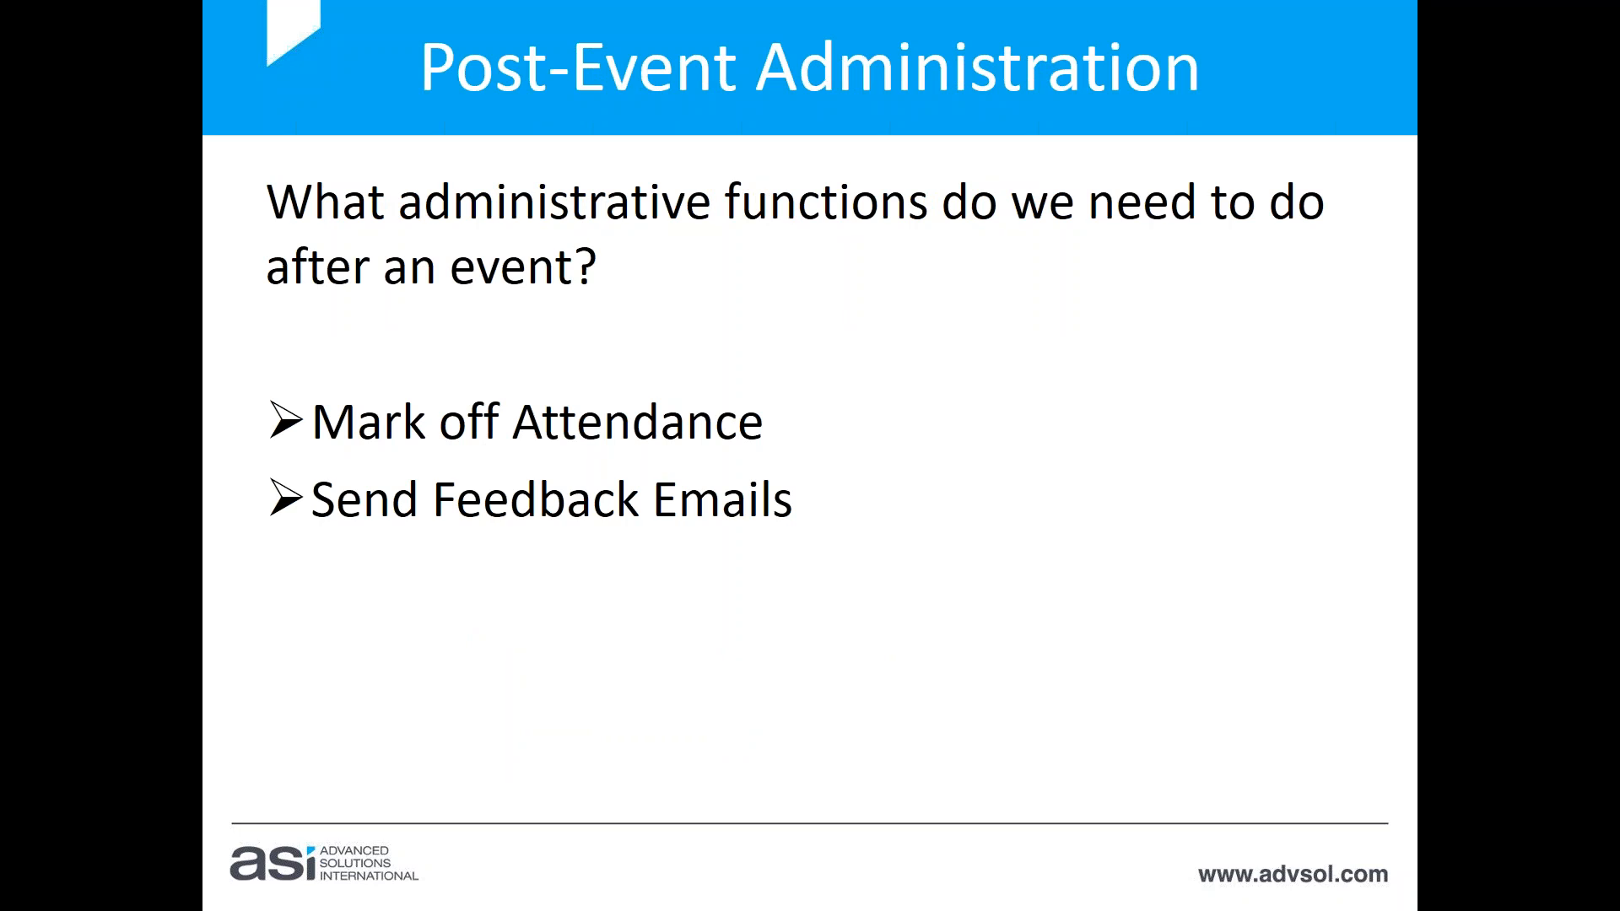
key("Right")
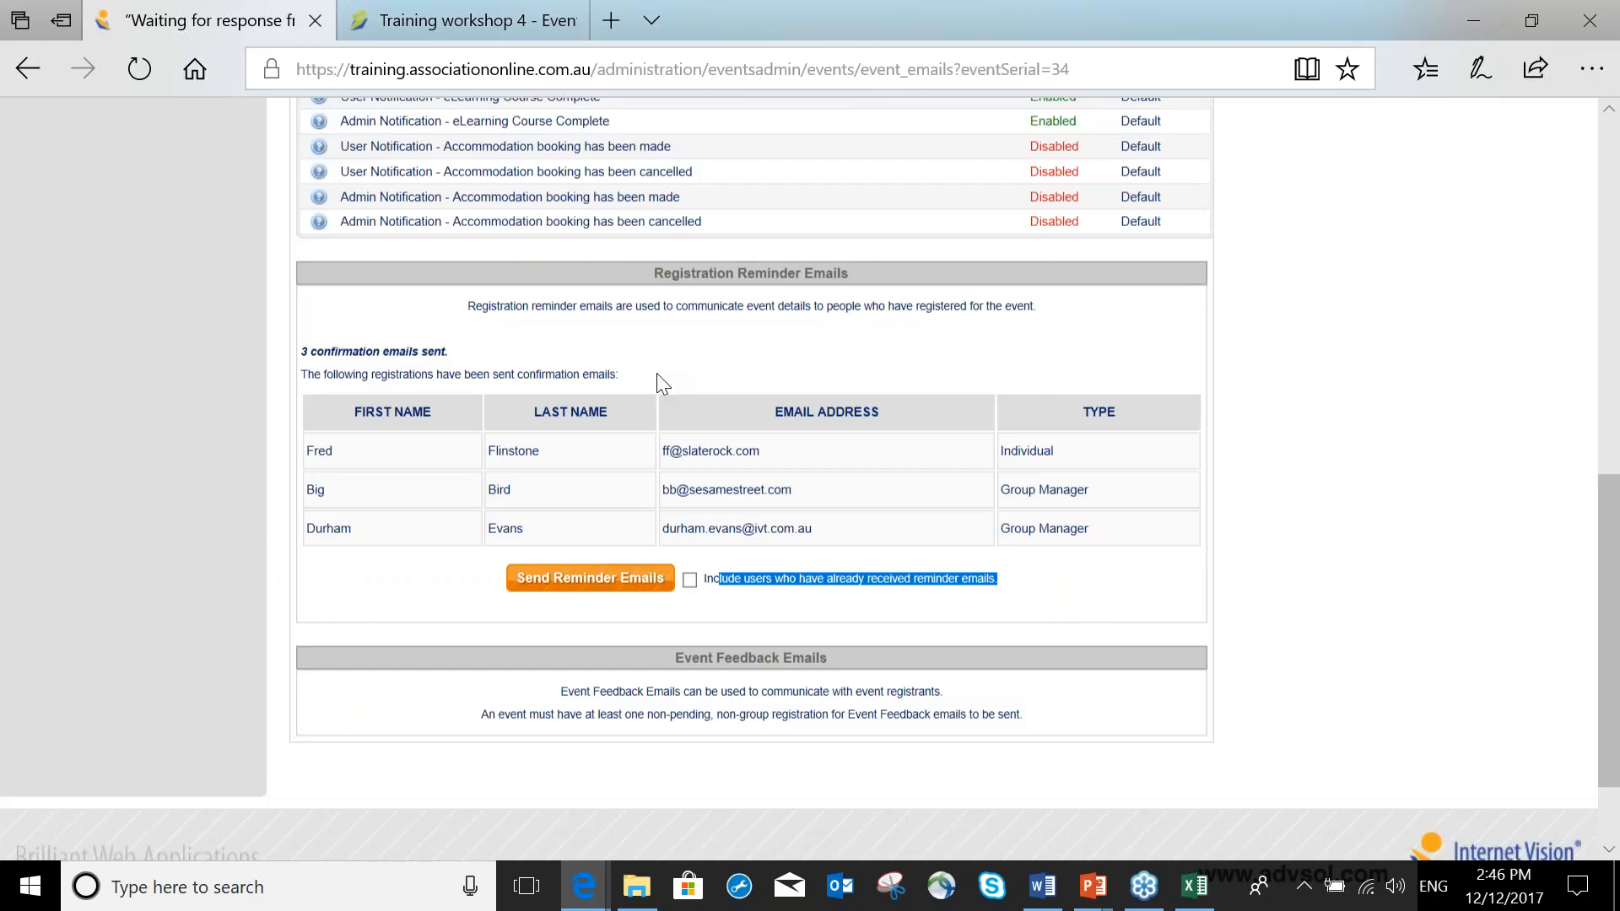
Open the attendance list for Training workshop 4 and examine the attended event column.
scroll(657, 374, "up", 5)
scroll(564, 245, "up", 4)
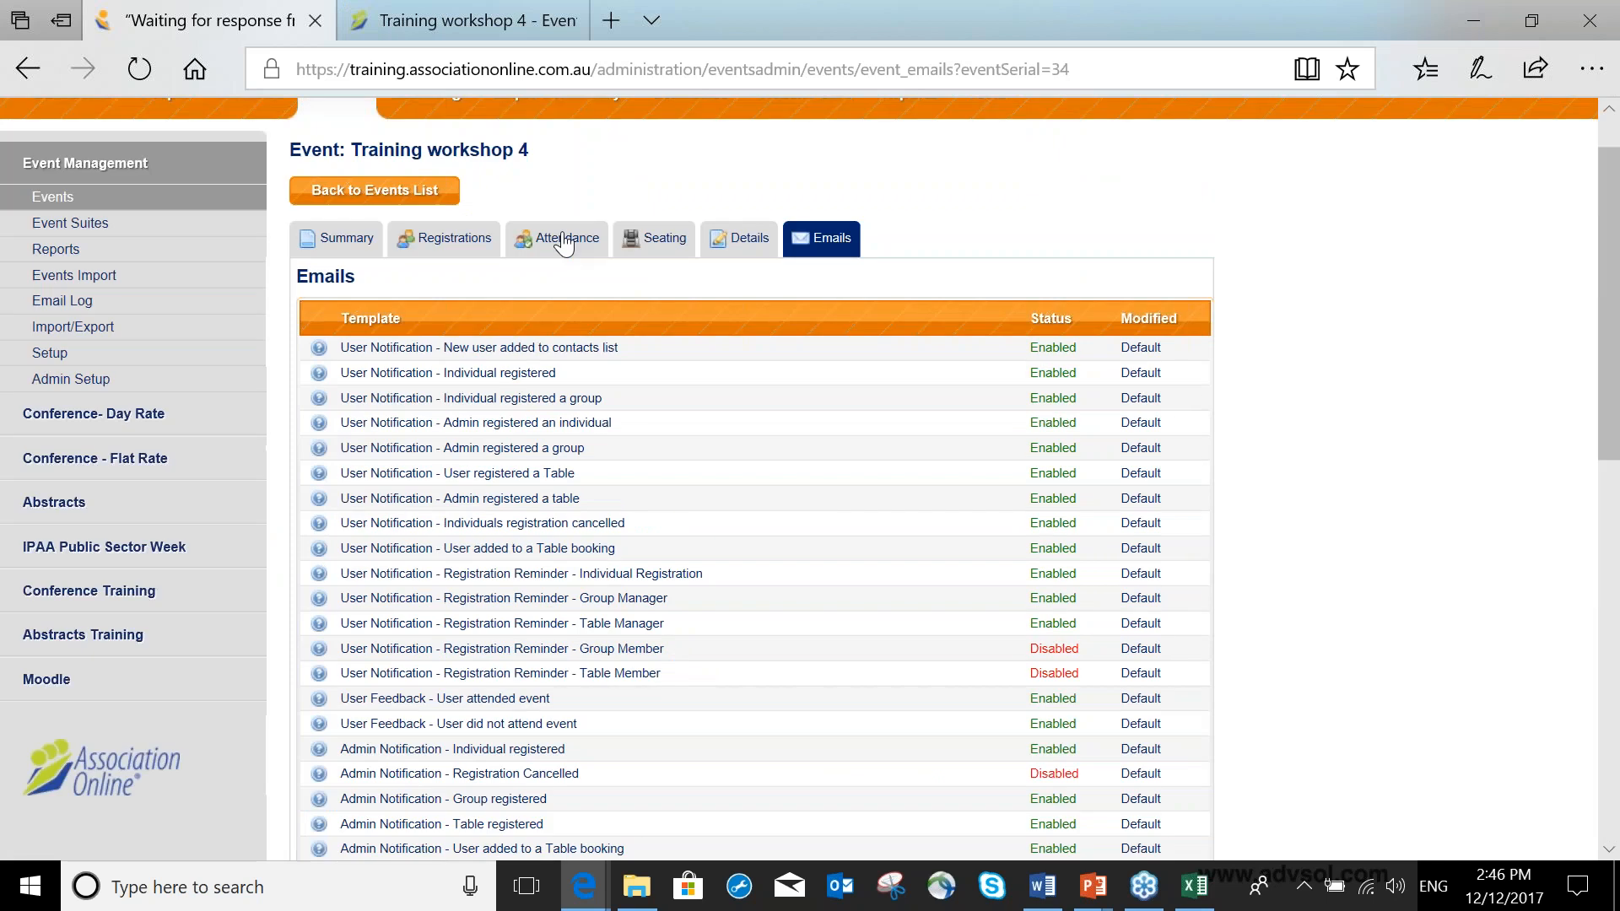
left_click(564, 243)
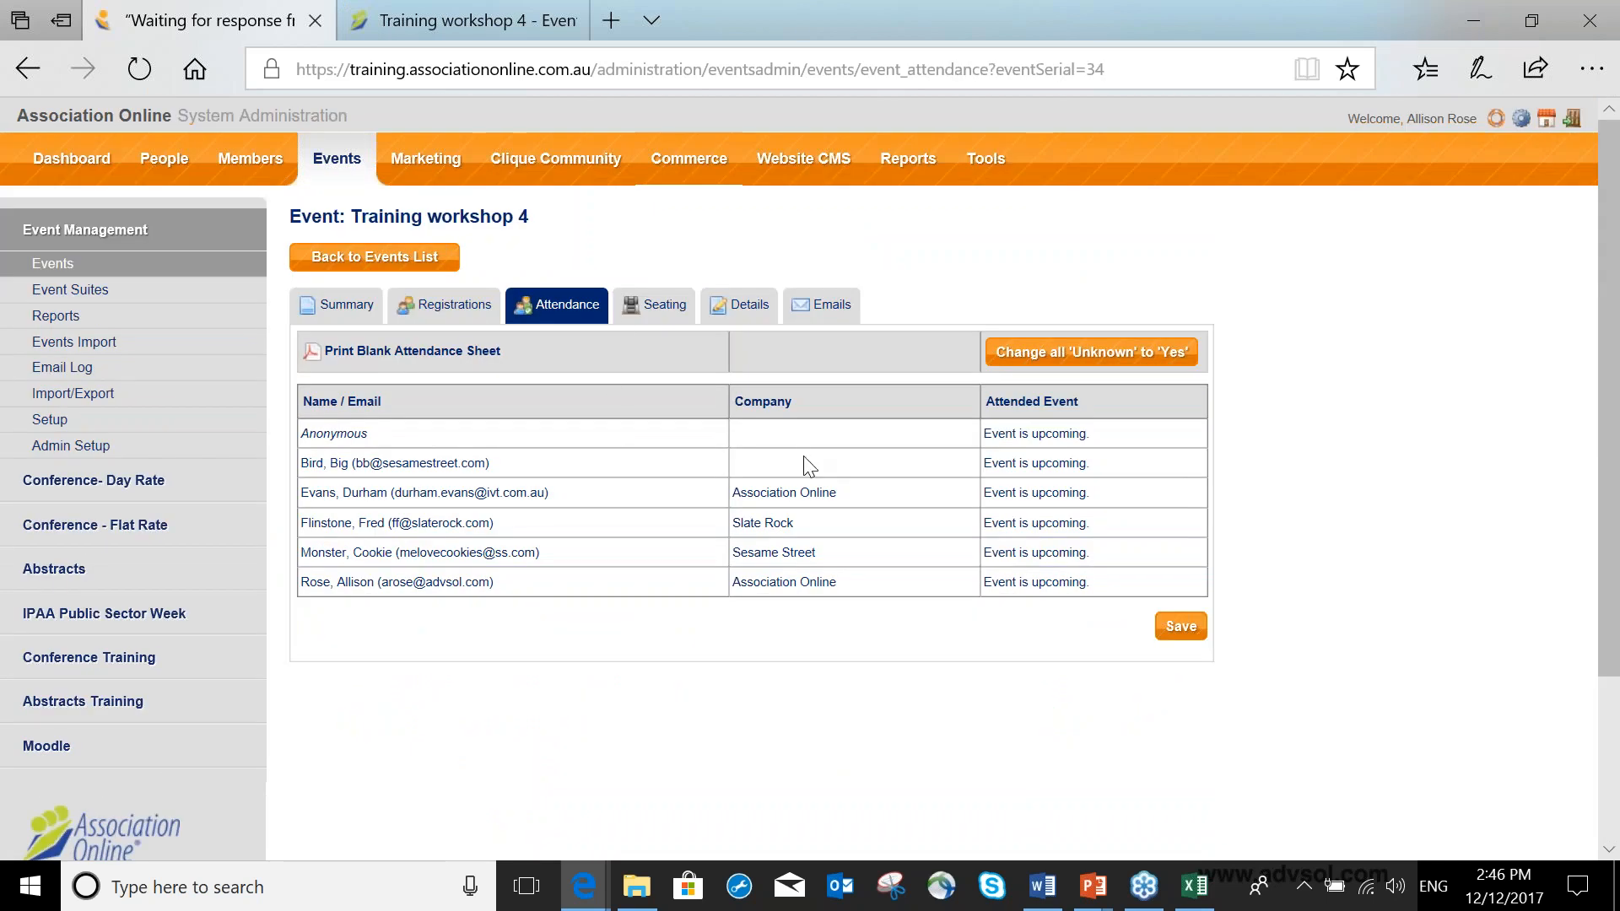
left_click_drag(1004, 433, 1091, 434)
Return to the events list and open the attendance list for Training Workshop 2 to examine it.
left_click(391, 259)
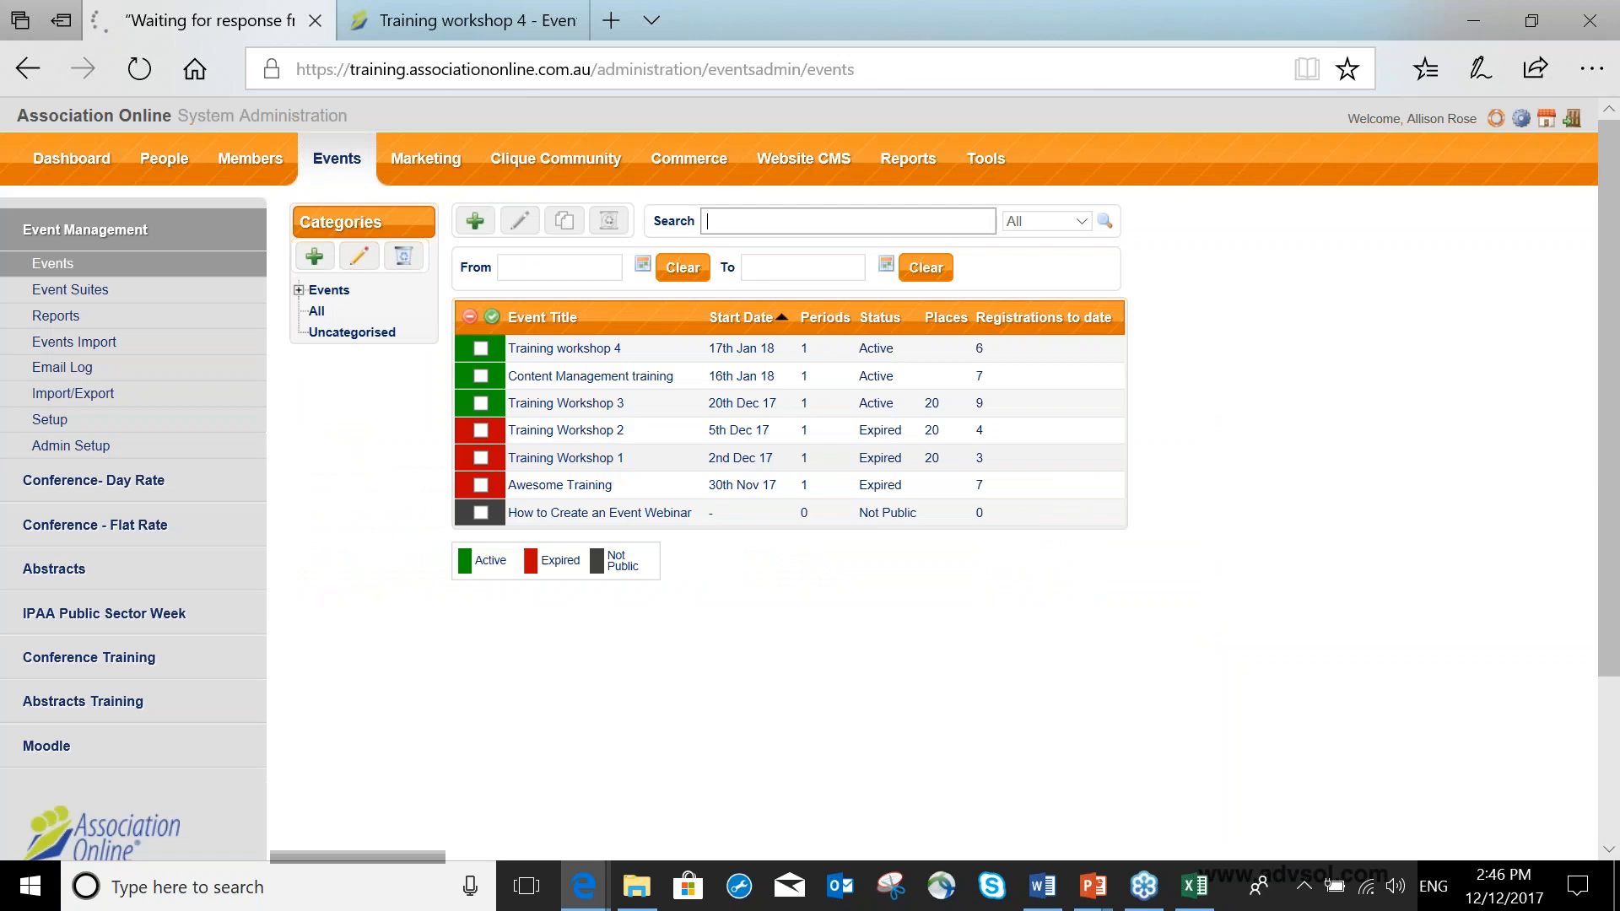
left_click(596, 440)
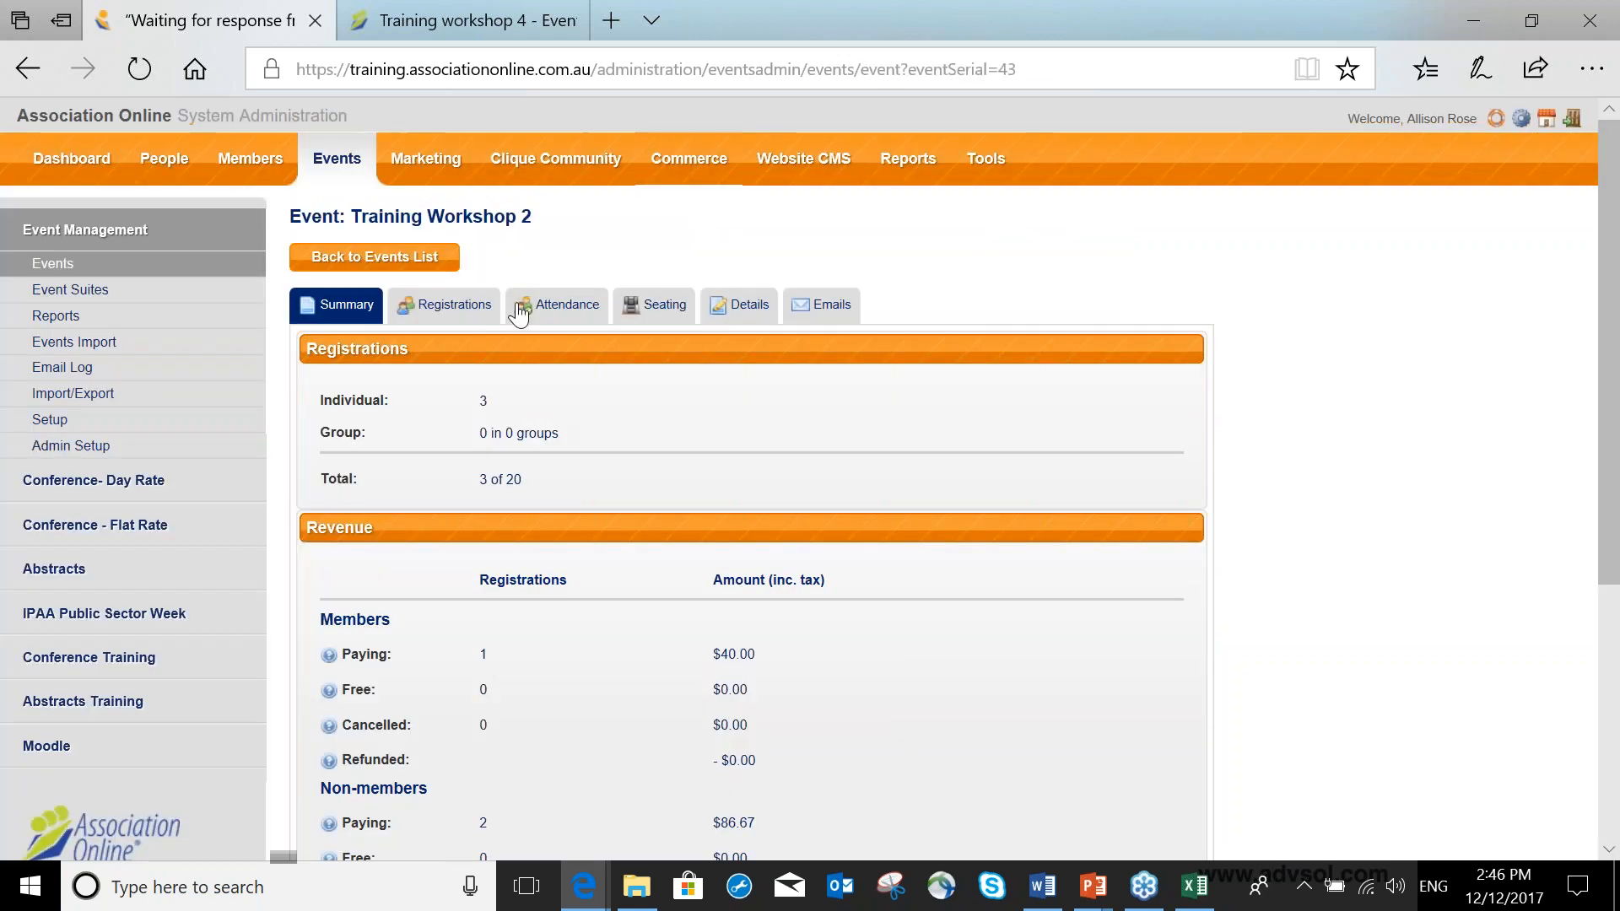
left_click(548, 305)
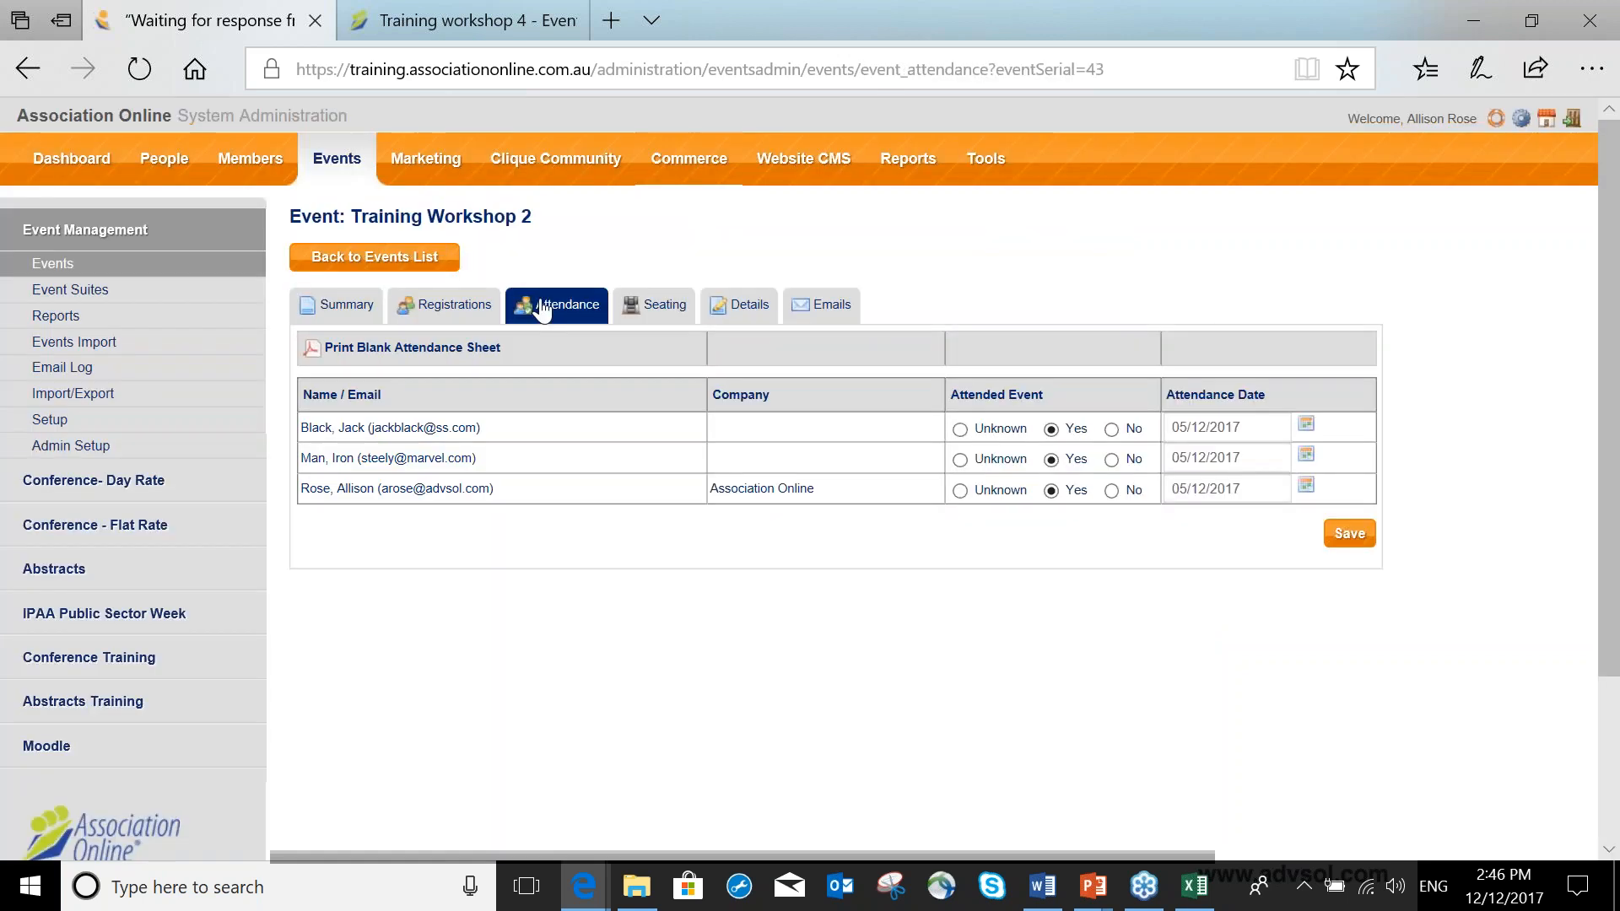
left_click(380, 260)
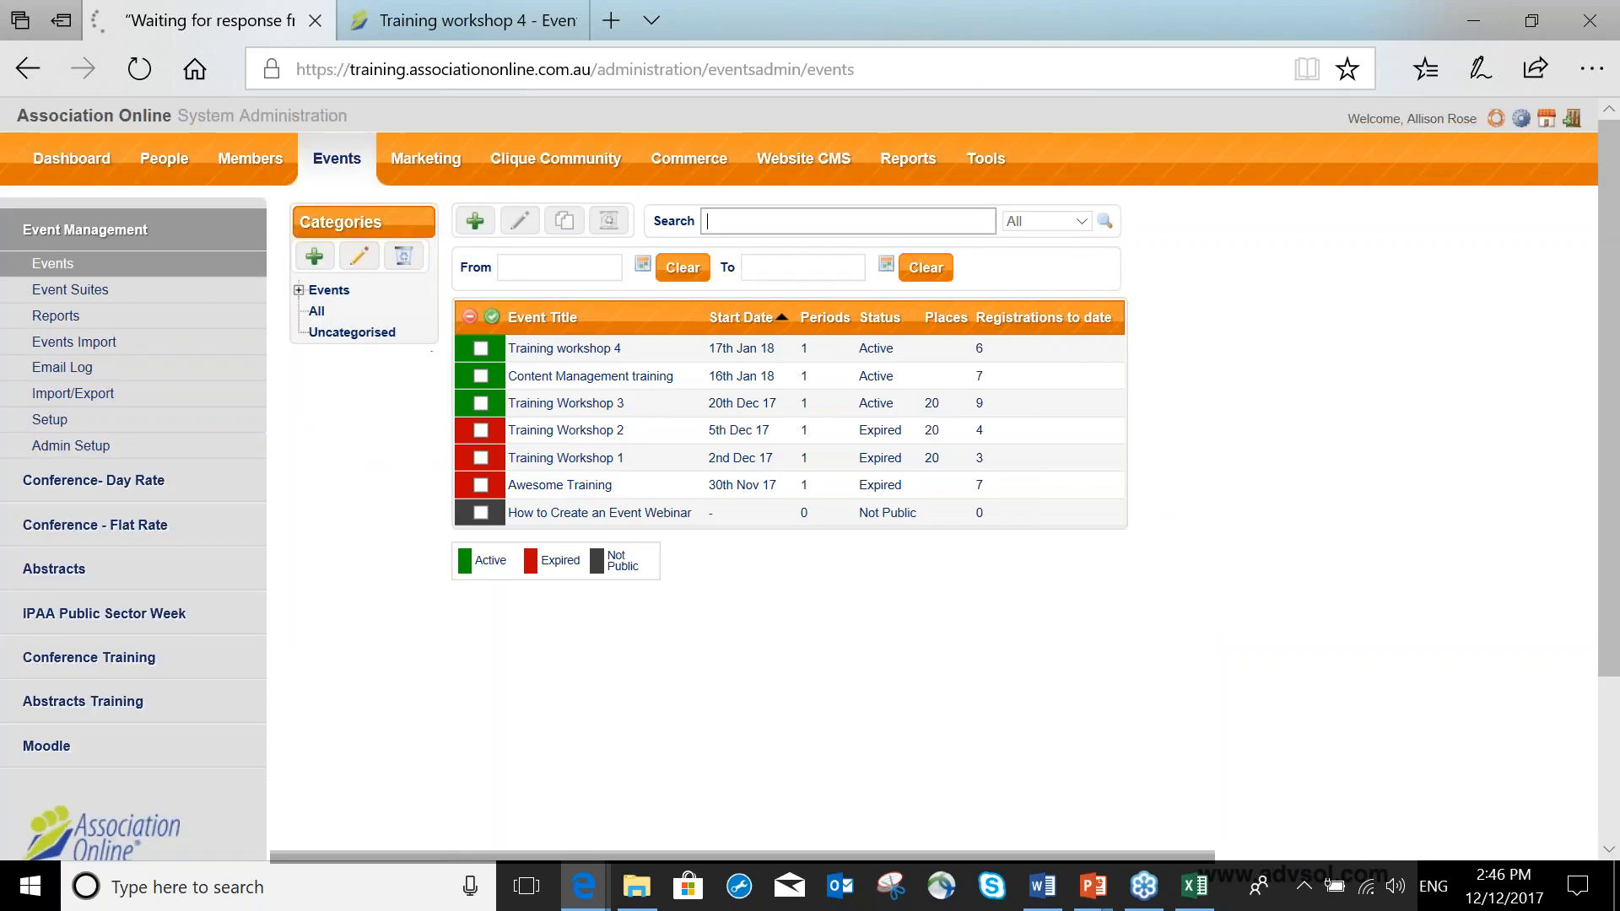
Open Training Workshop 1's attendance and change all unknown attendees to Yes with attendance date 02/12/2017.
left_click(578, 462)
left_click(547, 308)
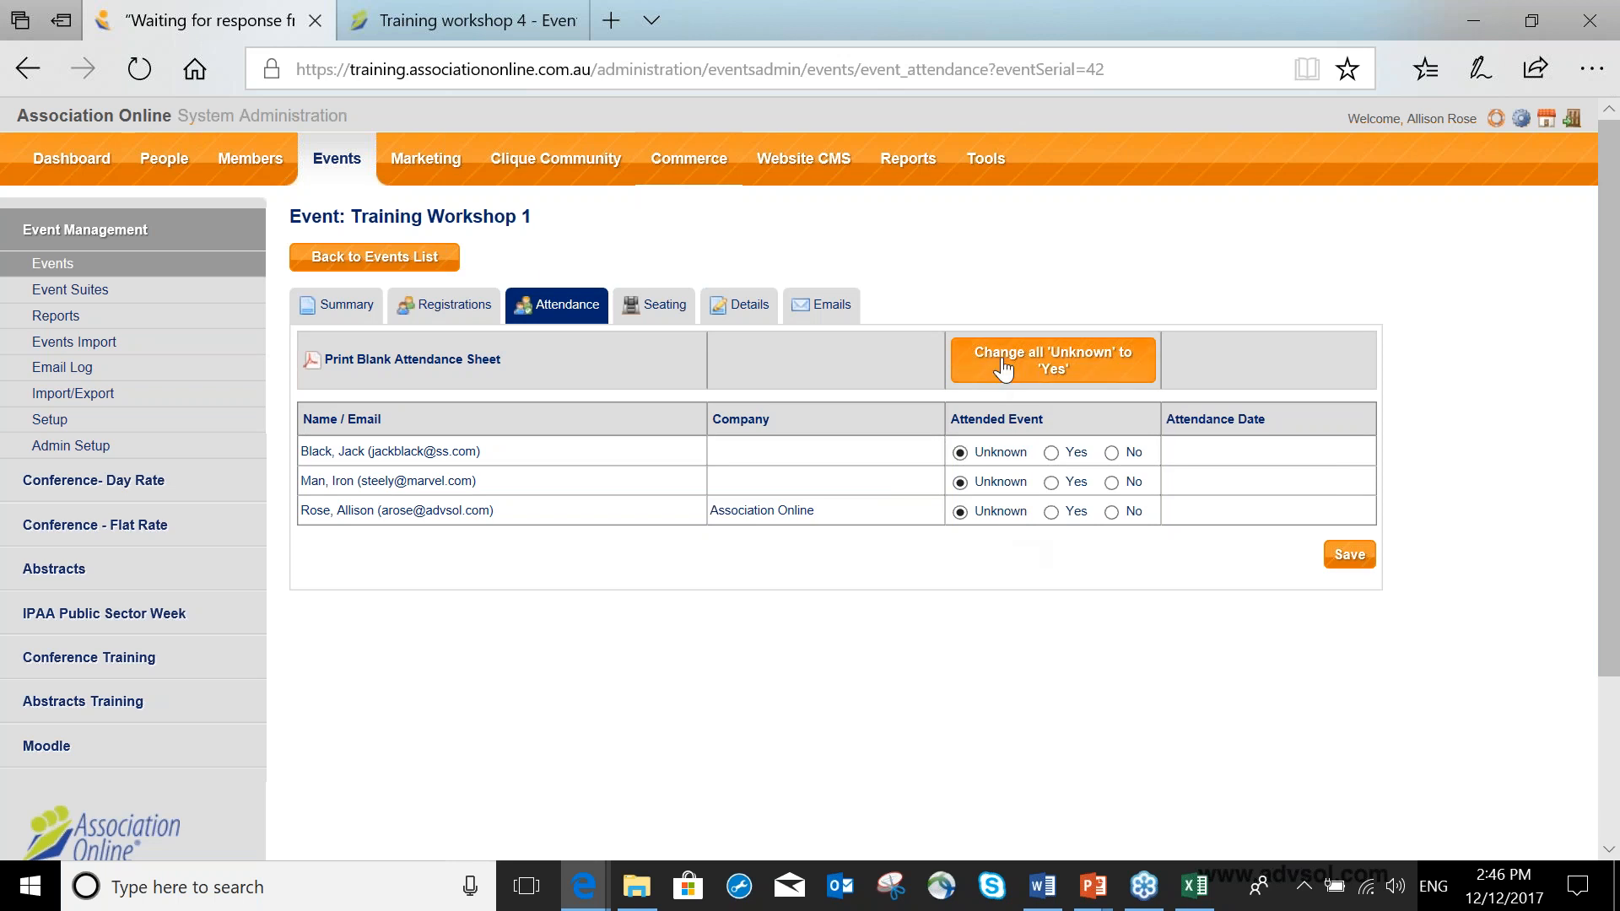
left_click(1059, 377)
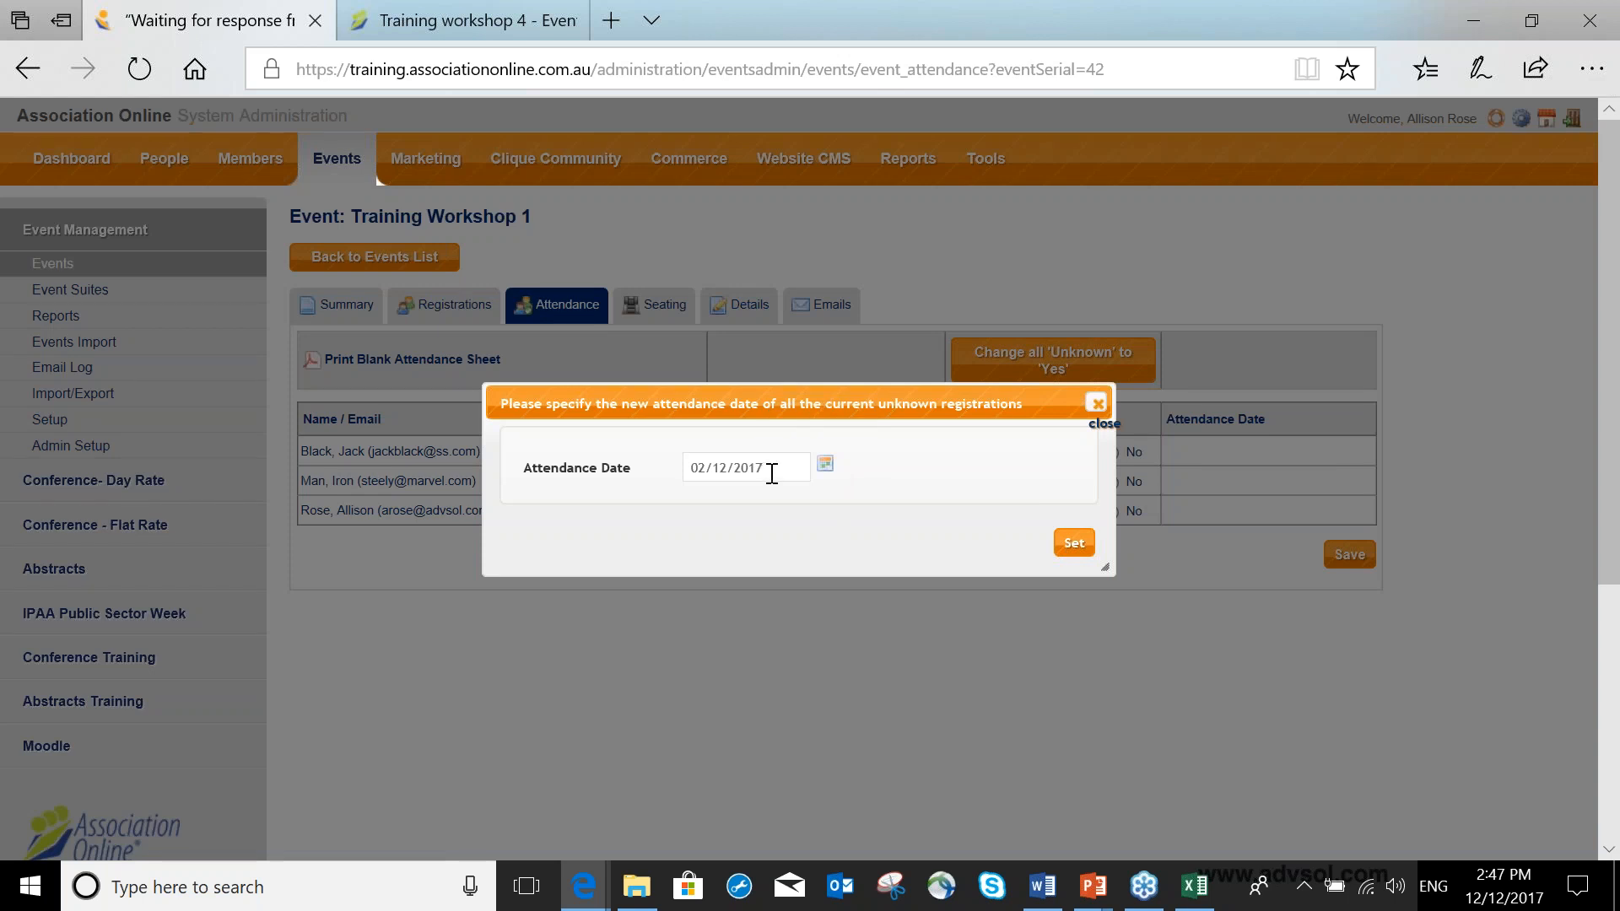
left_click(1085, 544)
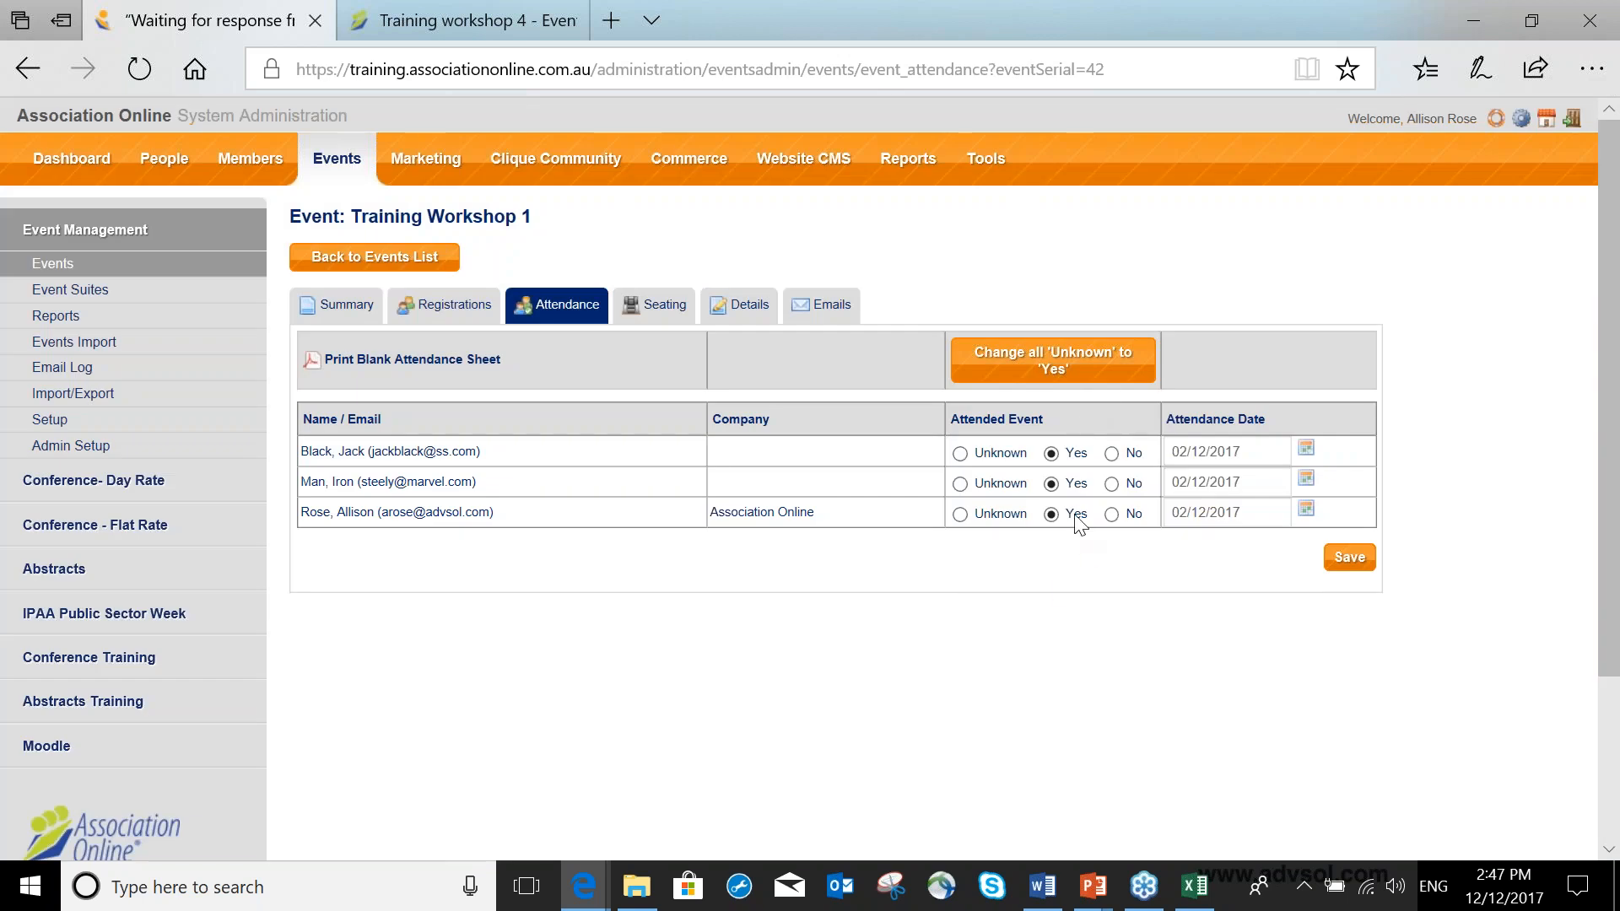
Switch two attendees to No and back to Yes, then save the Training Workshop 1 attendance.
left_click(1113, 484)
left_click(1112, 454)
left_click(1051, 483)
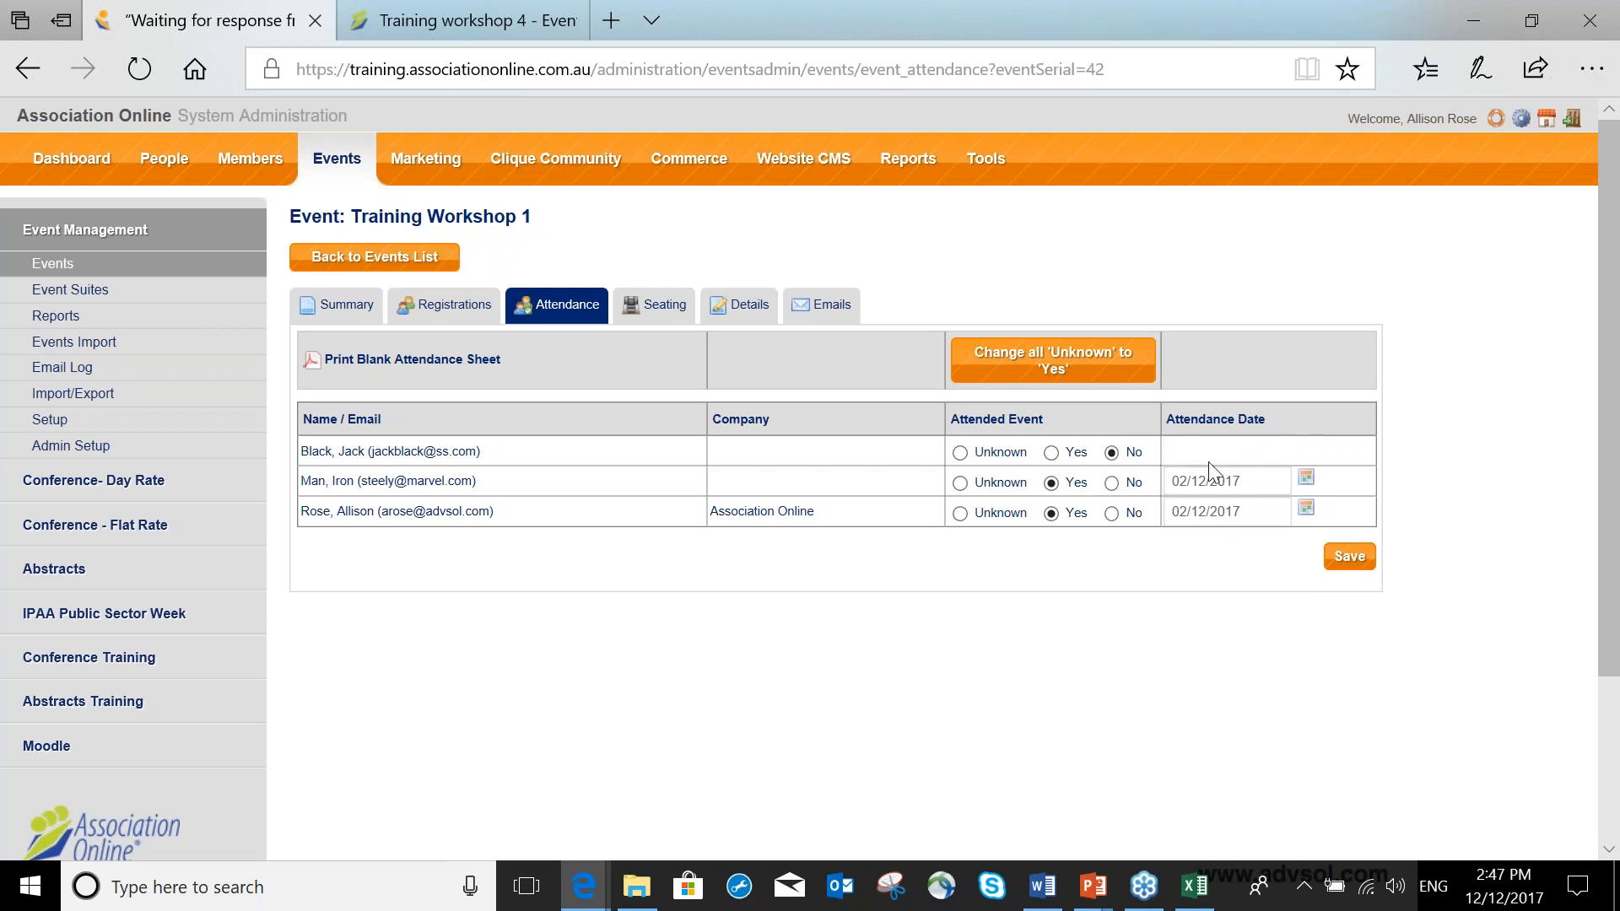
left_click(1052, 453)
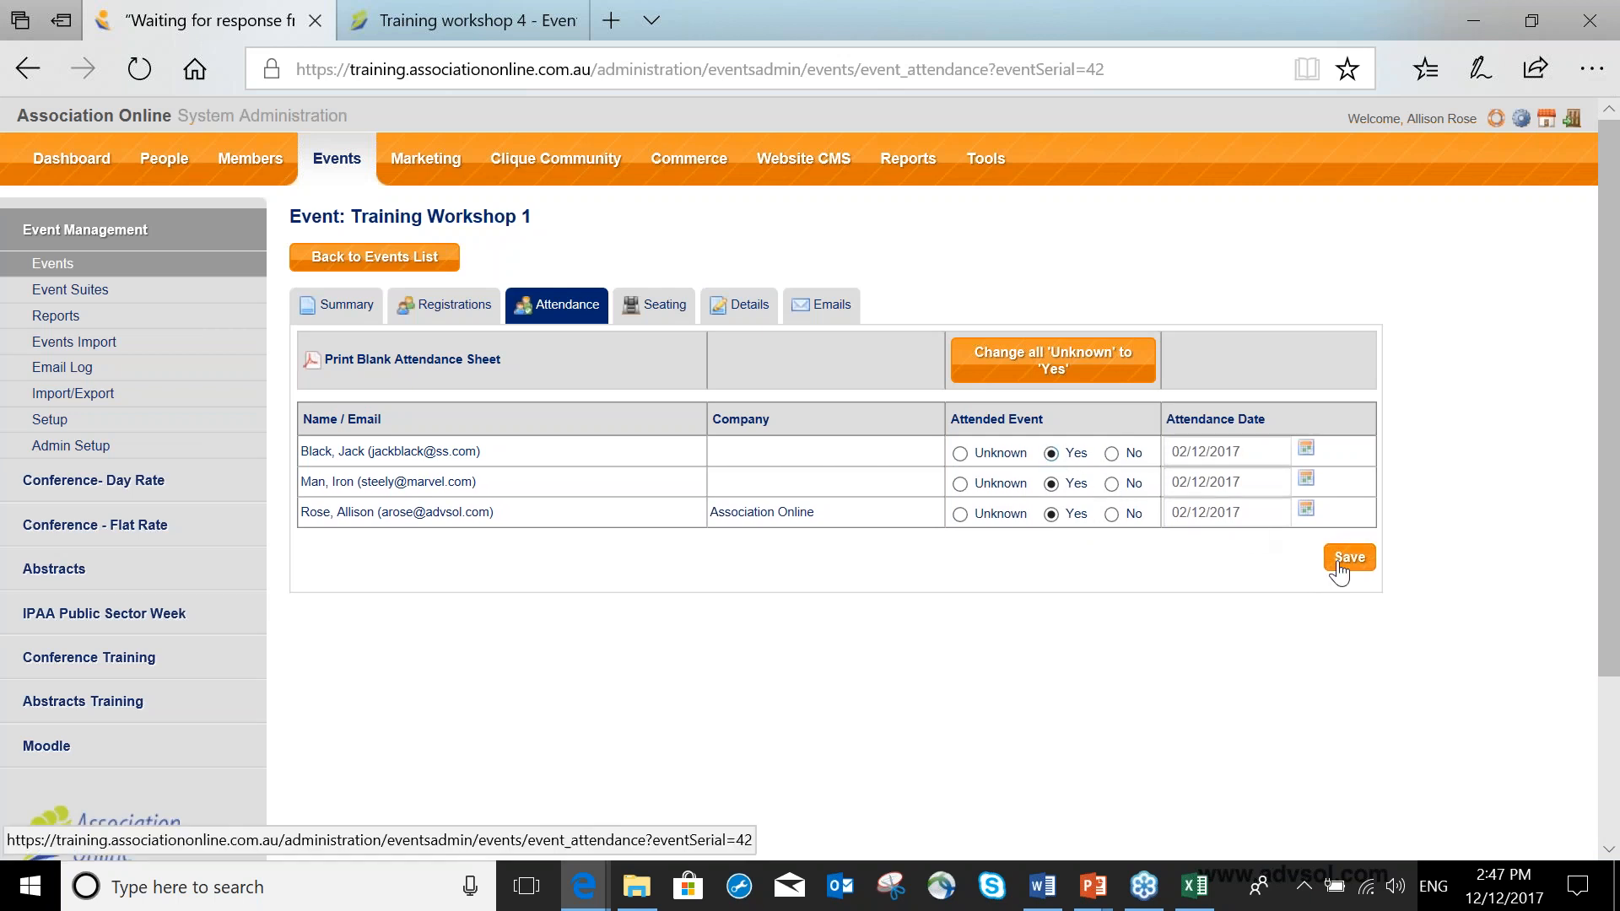
left_click(1343, 561)
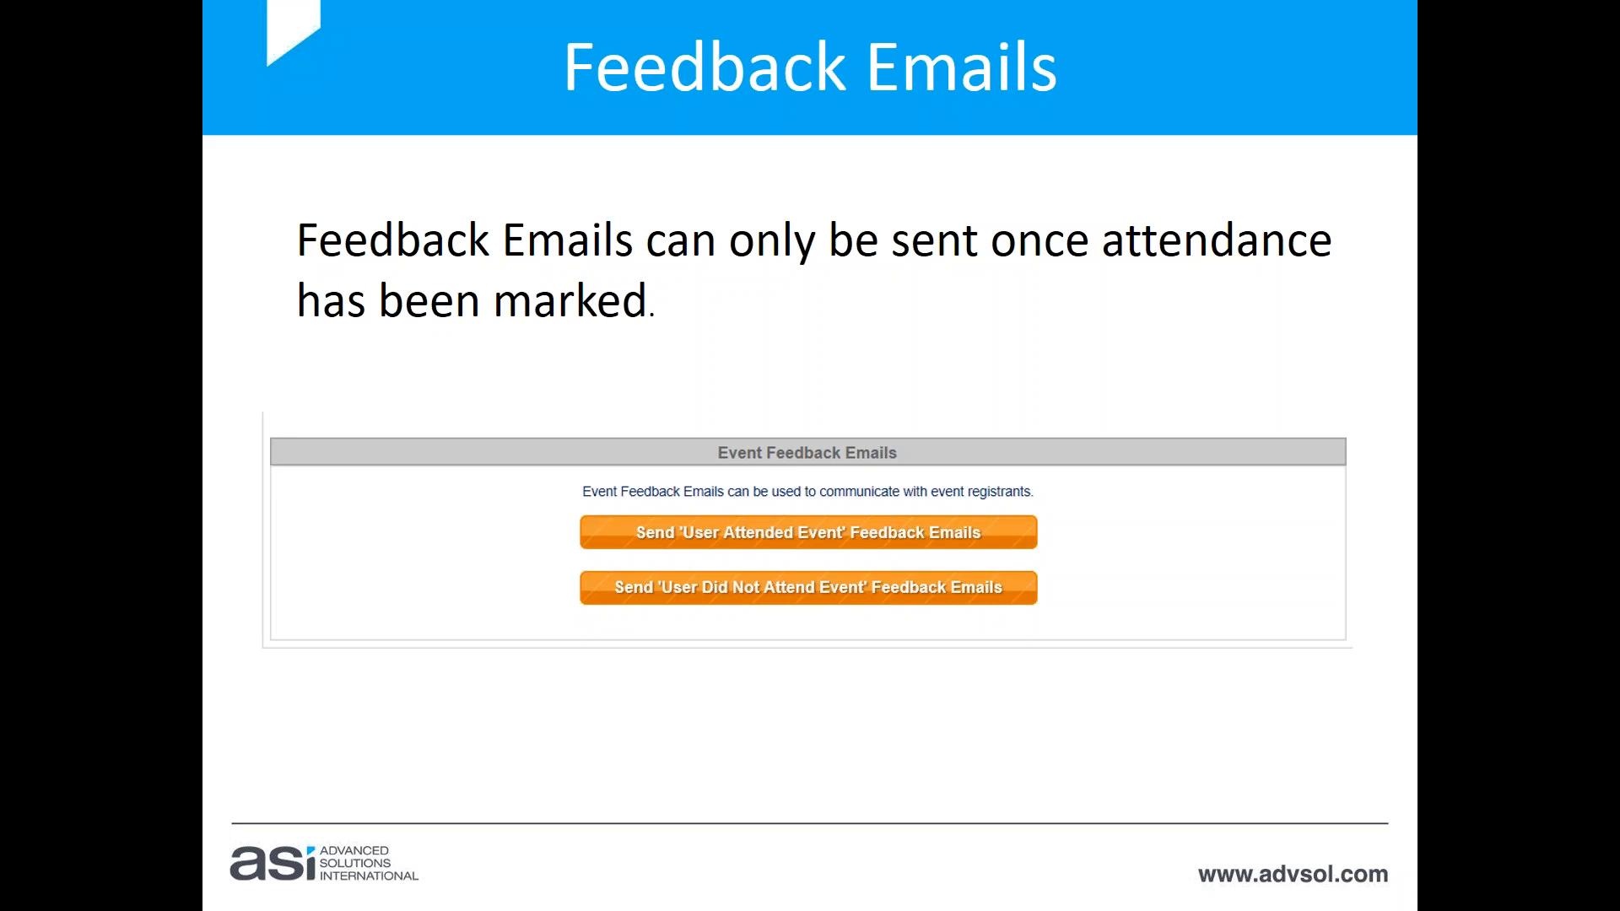
Send both the attended and did-not-attend feedback emails for Training Workshop 1.
key("alt+Tab")
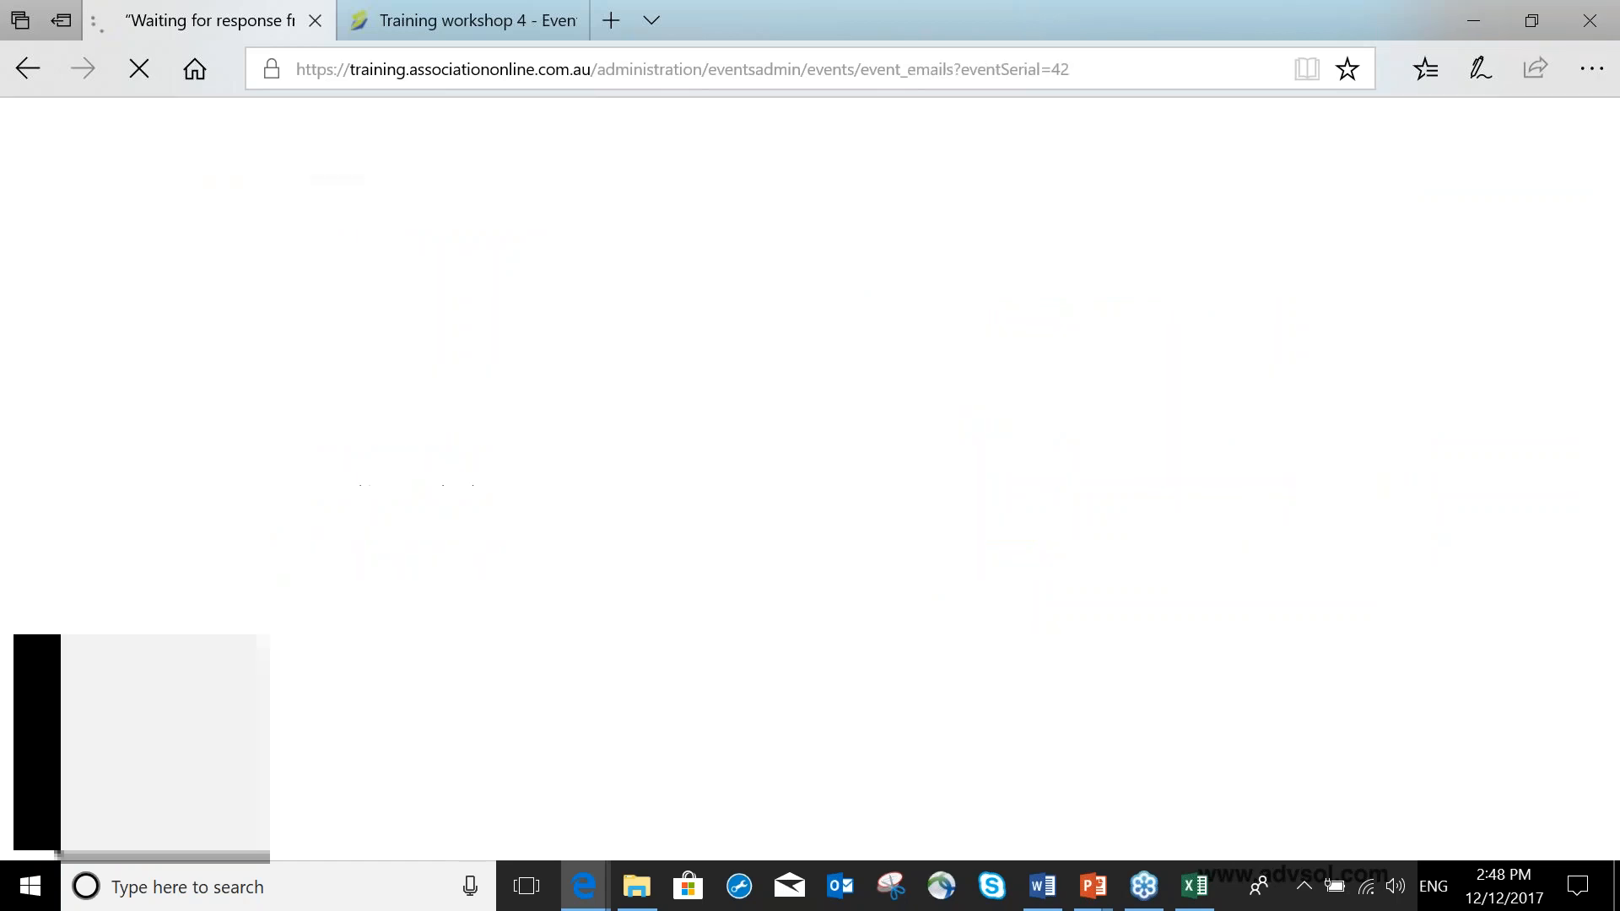
scroll(685, 405, "down", 1)
scroll(685, 405, "down", 3)
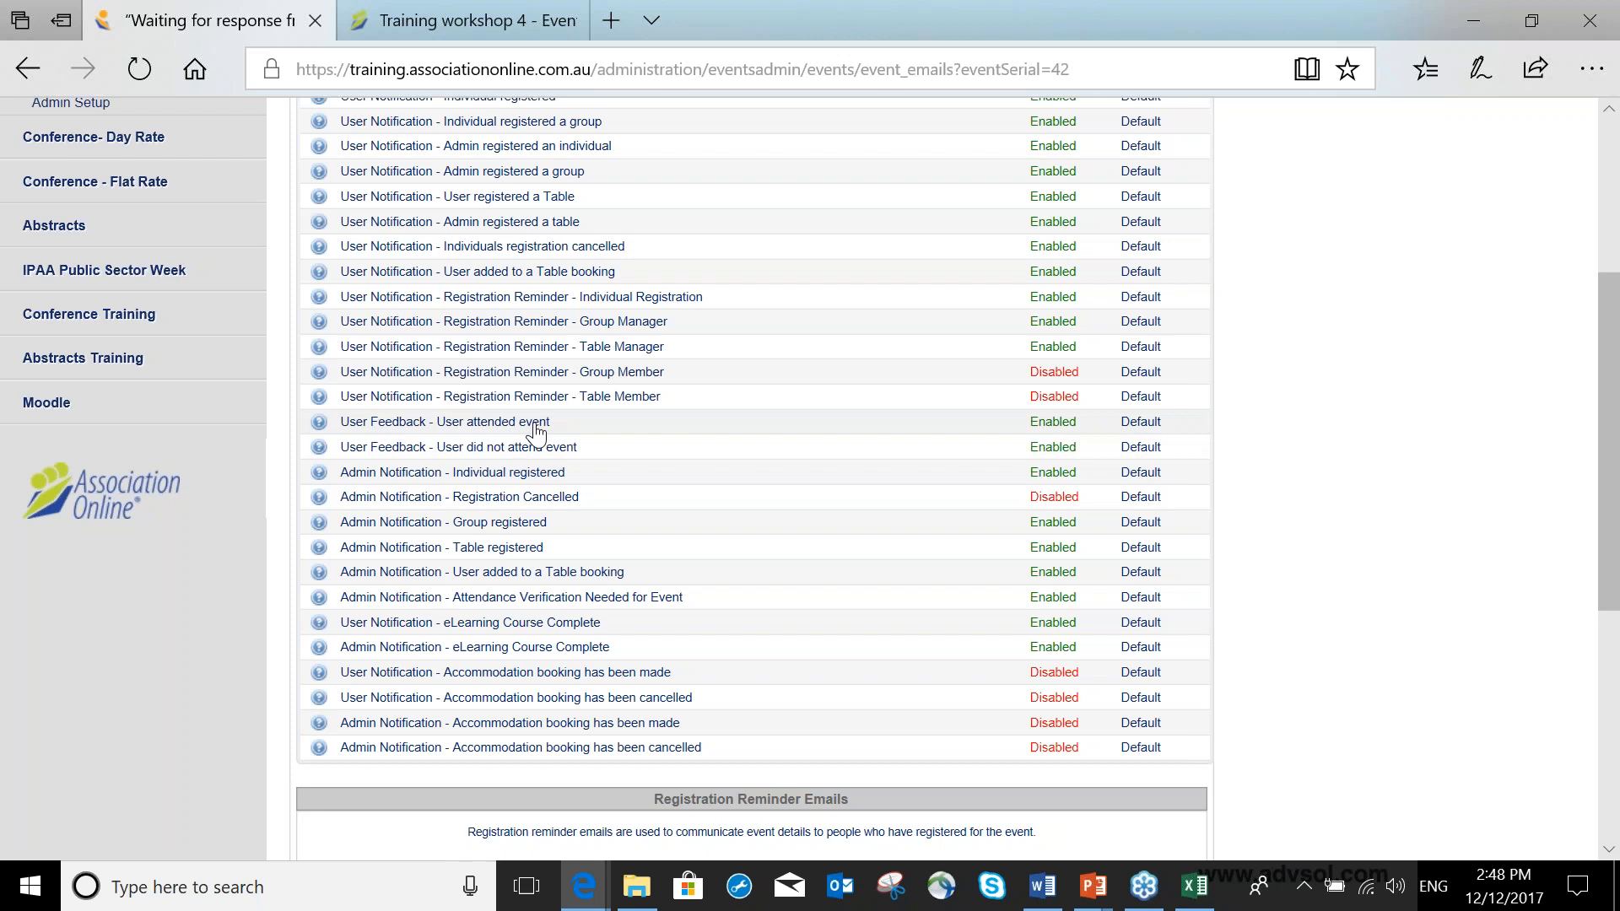
scroll(536, 432, "down", 6)
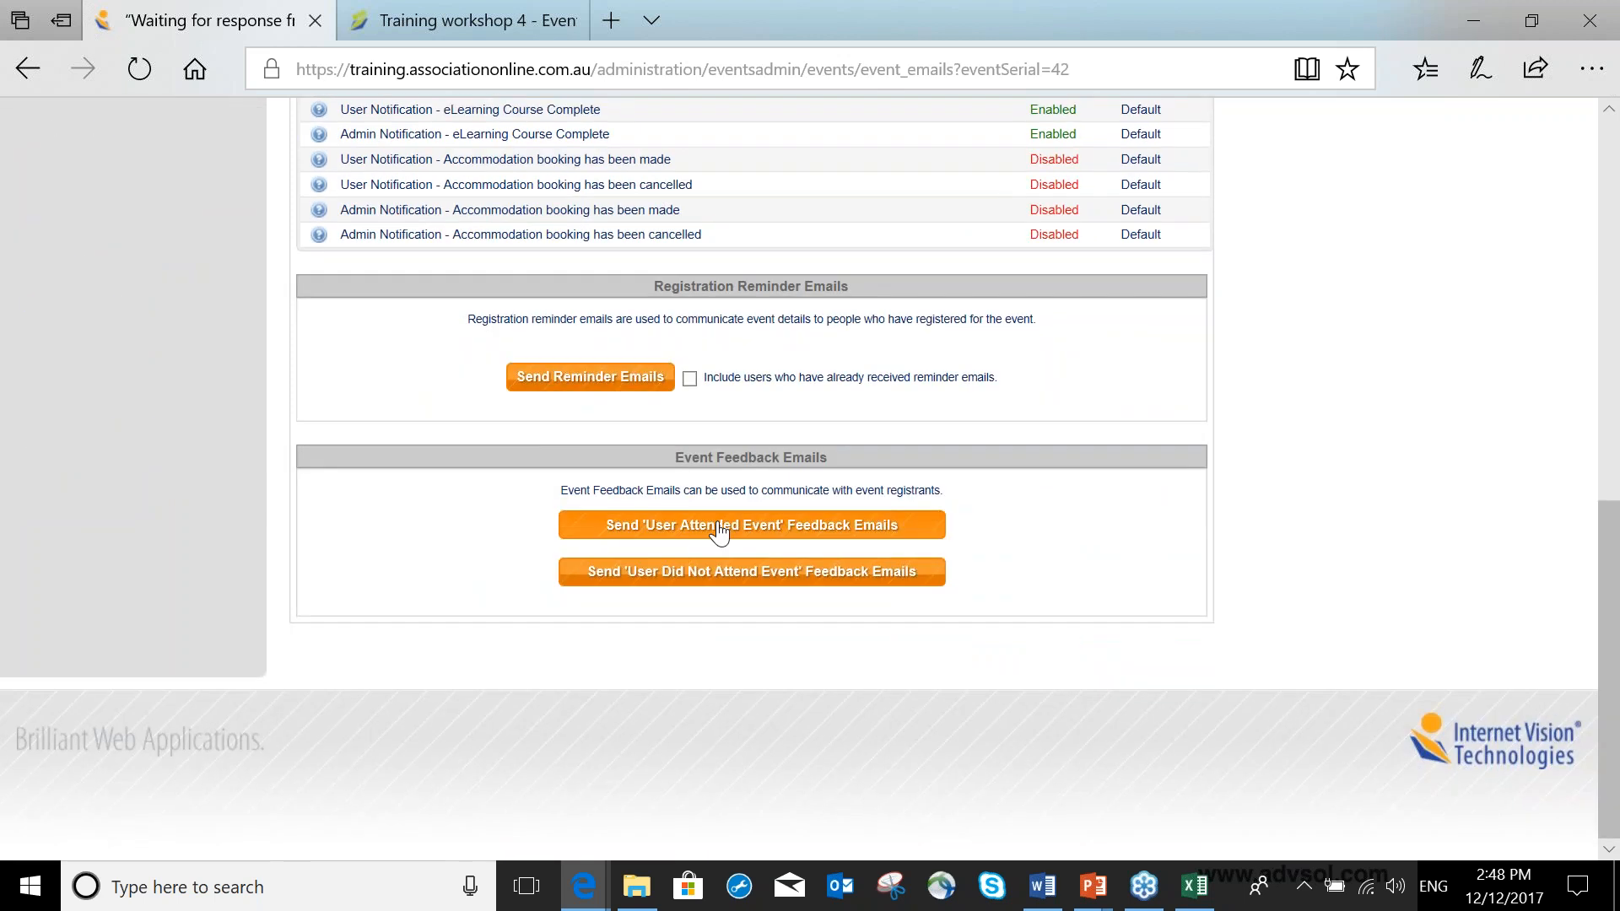
left_click(719, 531)
left_click(730, 585)
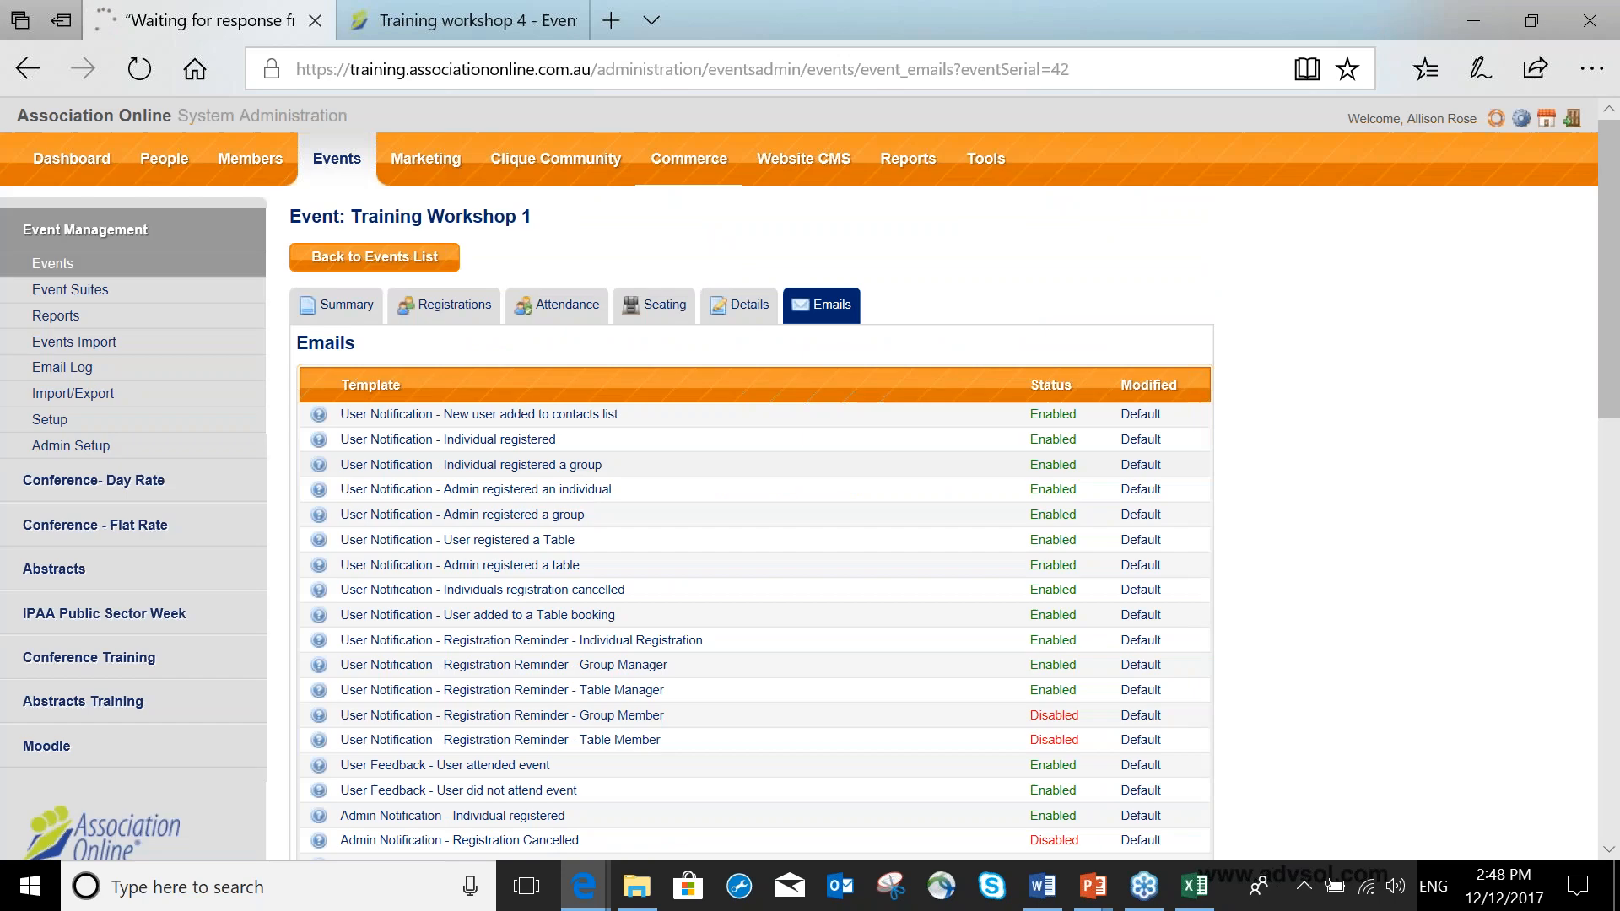
scroll(782, 462, "down", 10)
scroll(783, 462, "down", 2)
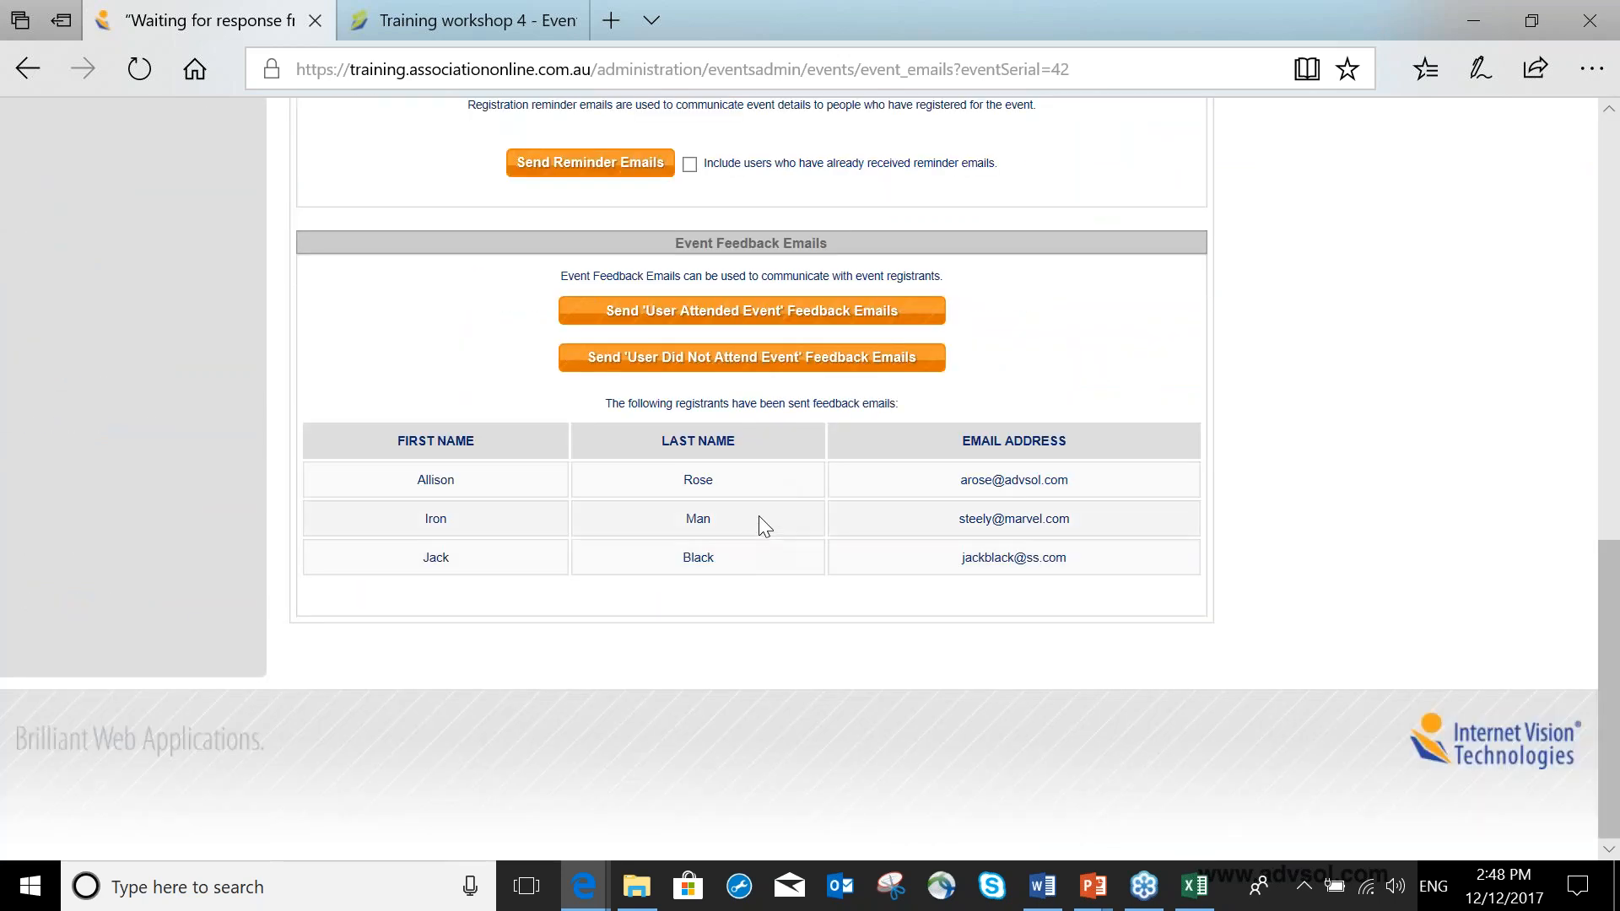